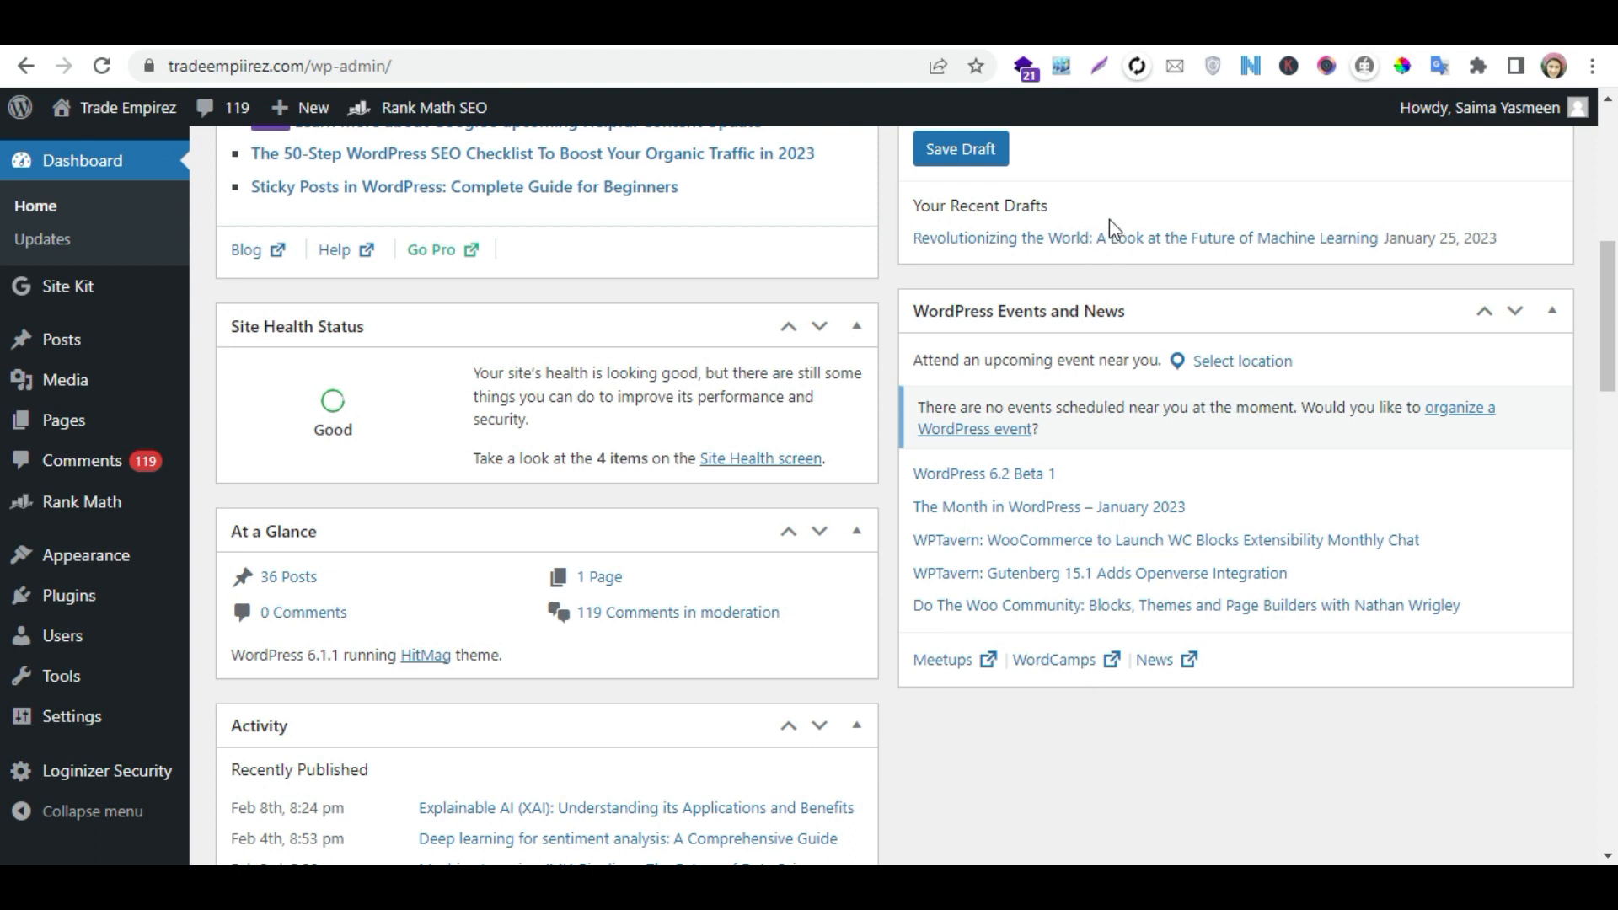
# - Open the Trade Empirez live site in a separate tab and look through the posts on its homepage
pyautogui.click(1104, 25)
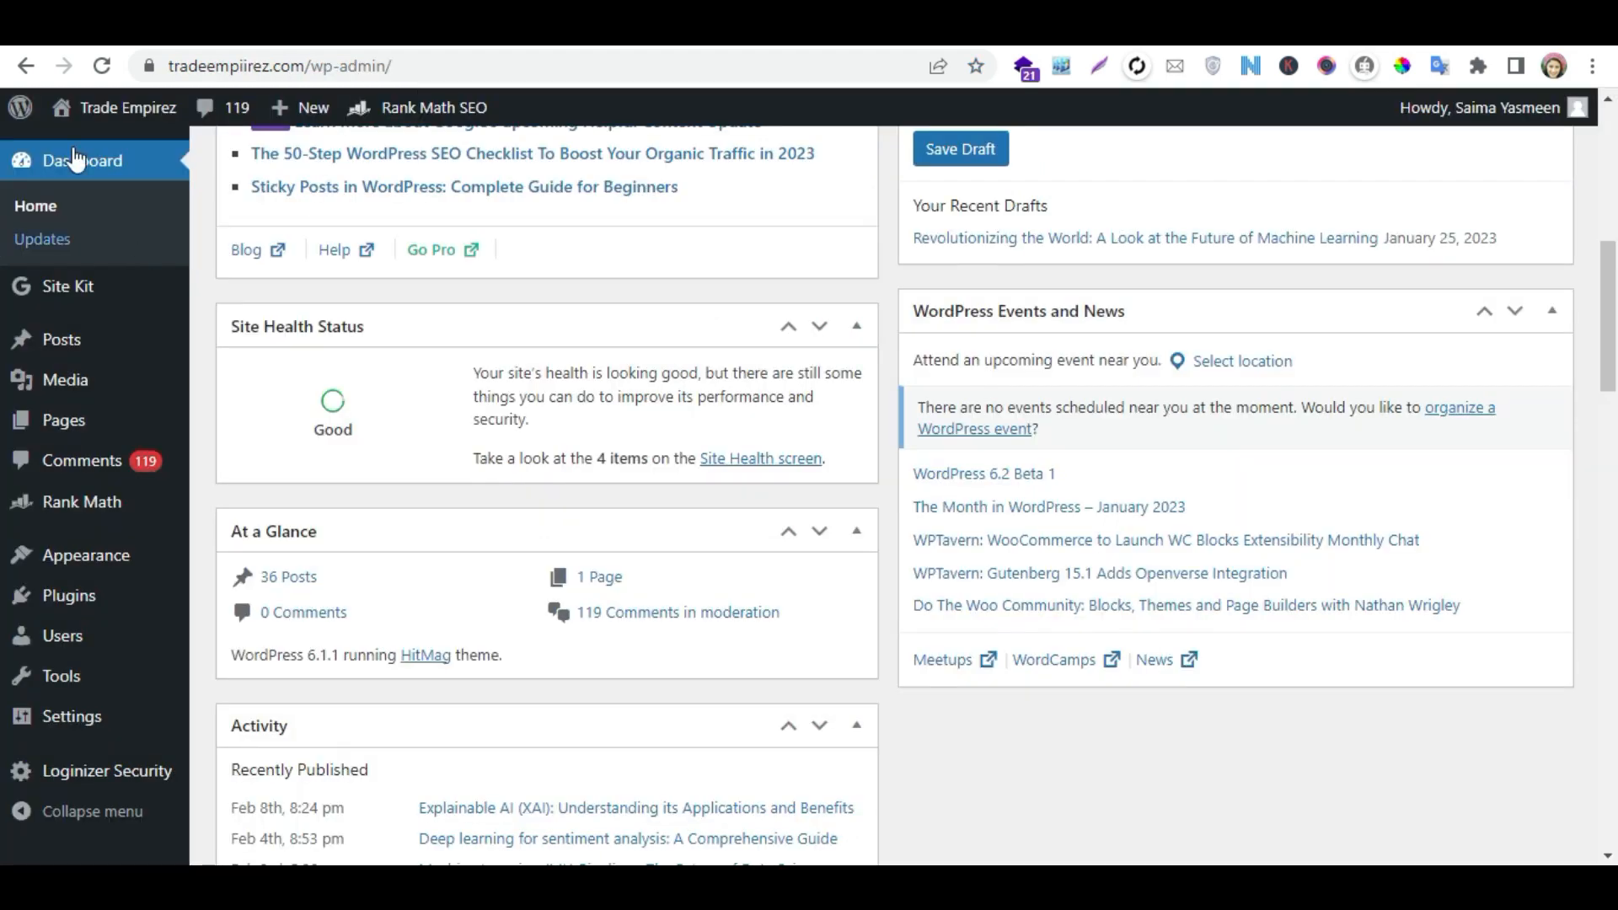
pyautogui.moveTo(109, 115)
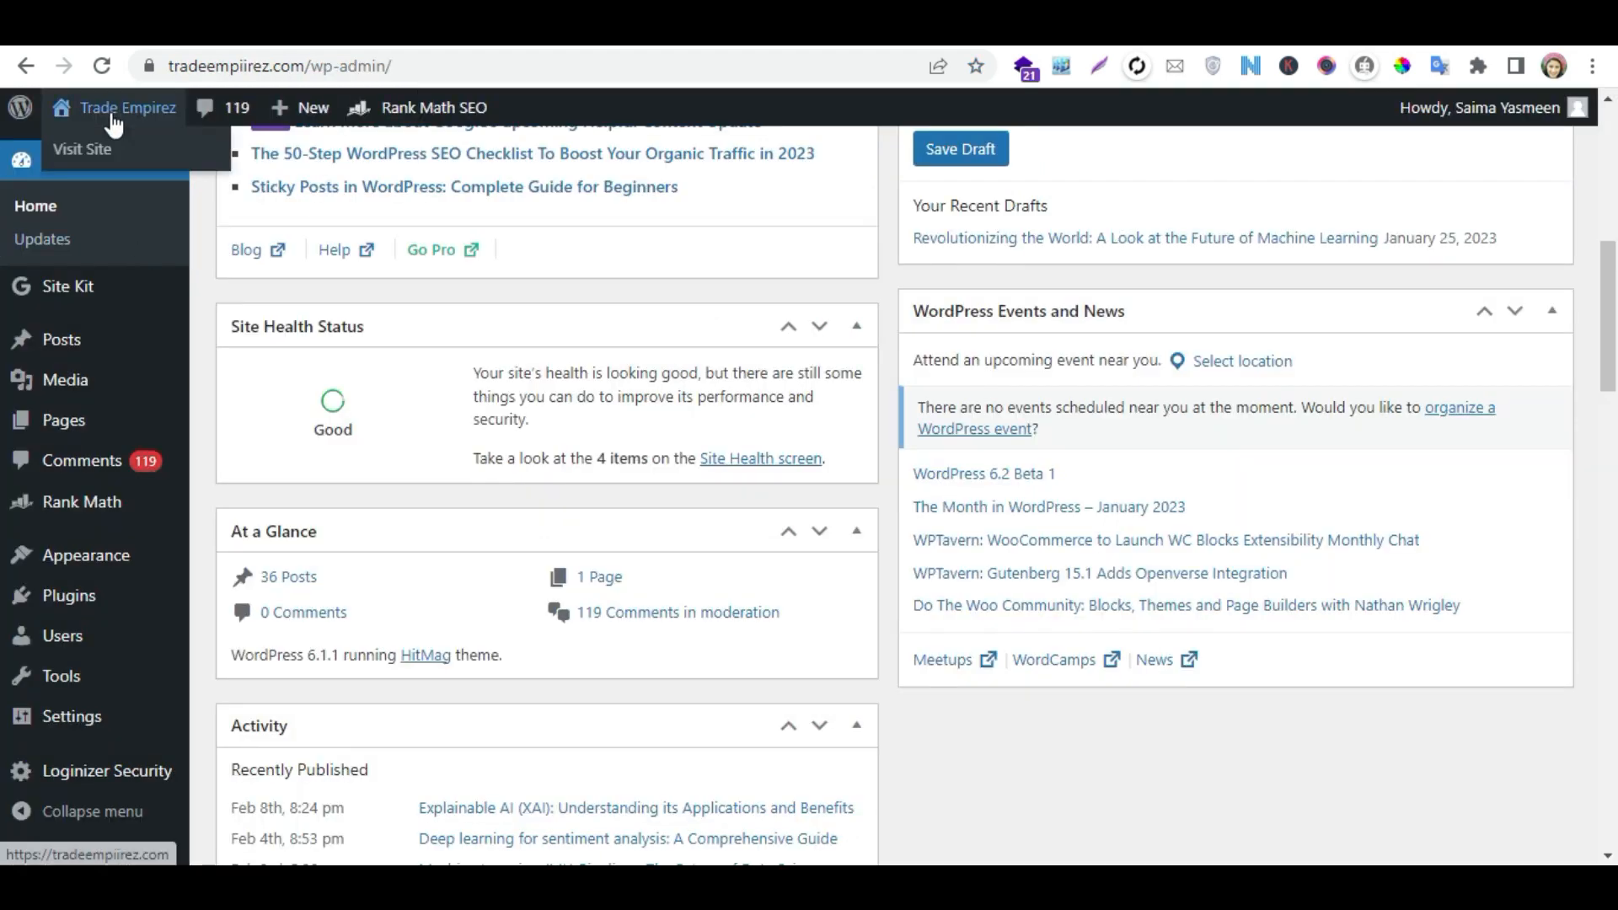
pyautogui.rightClick(98, 144)
pyautogui.press('Escape')
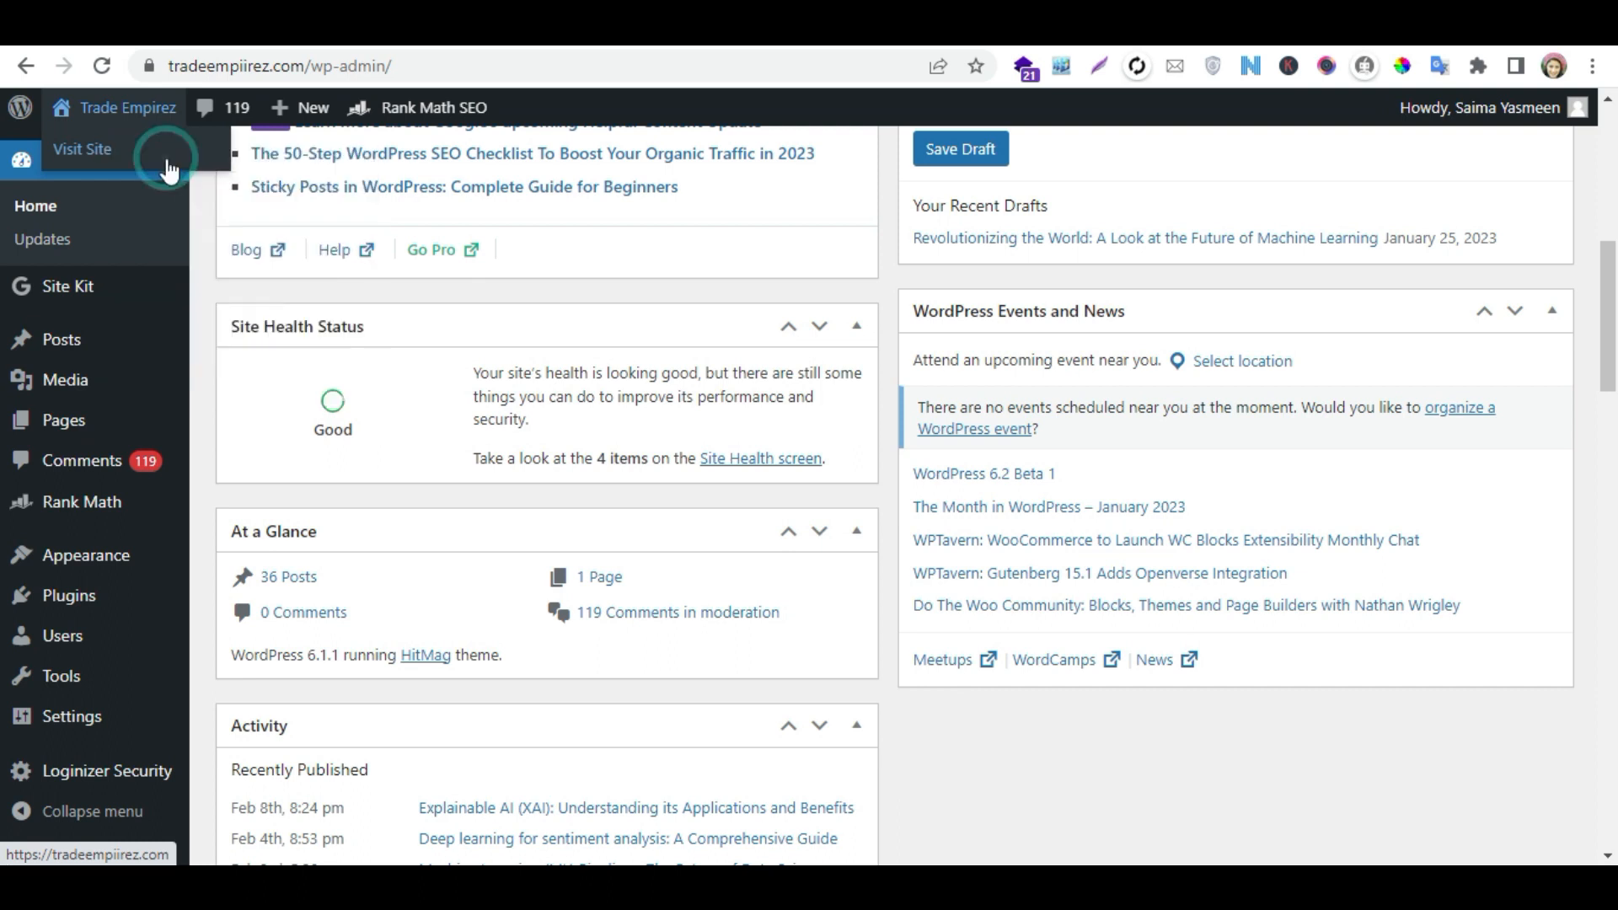
pyautogui.click(1063, 28)
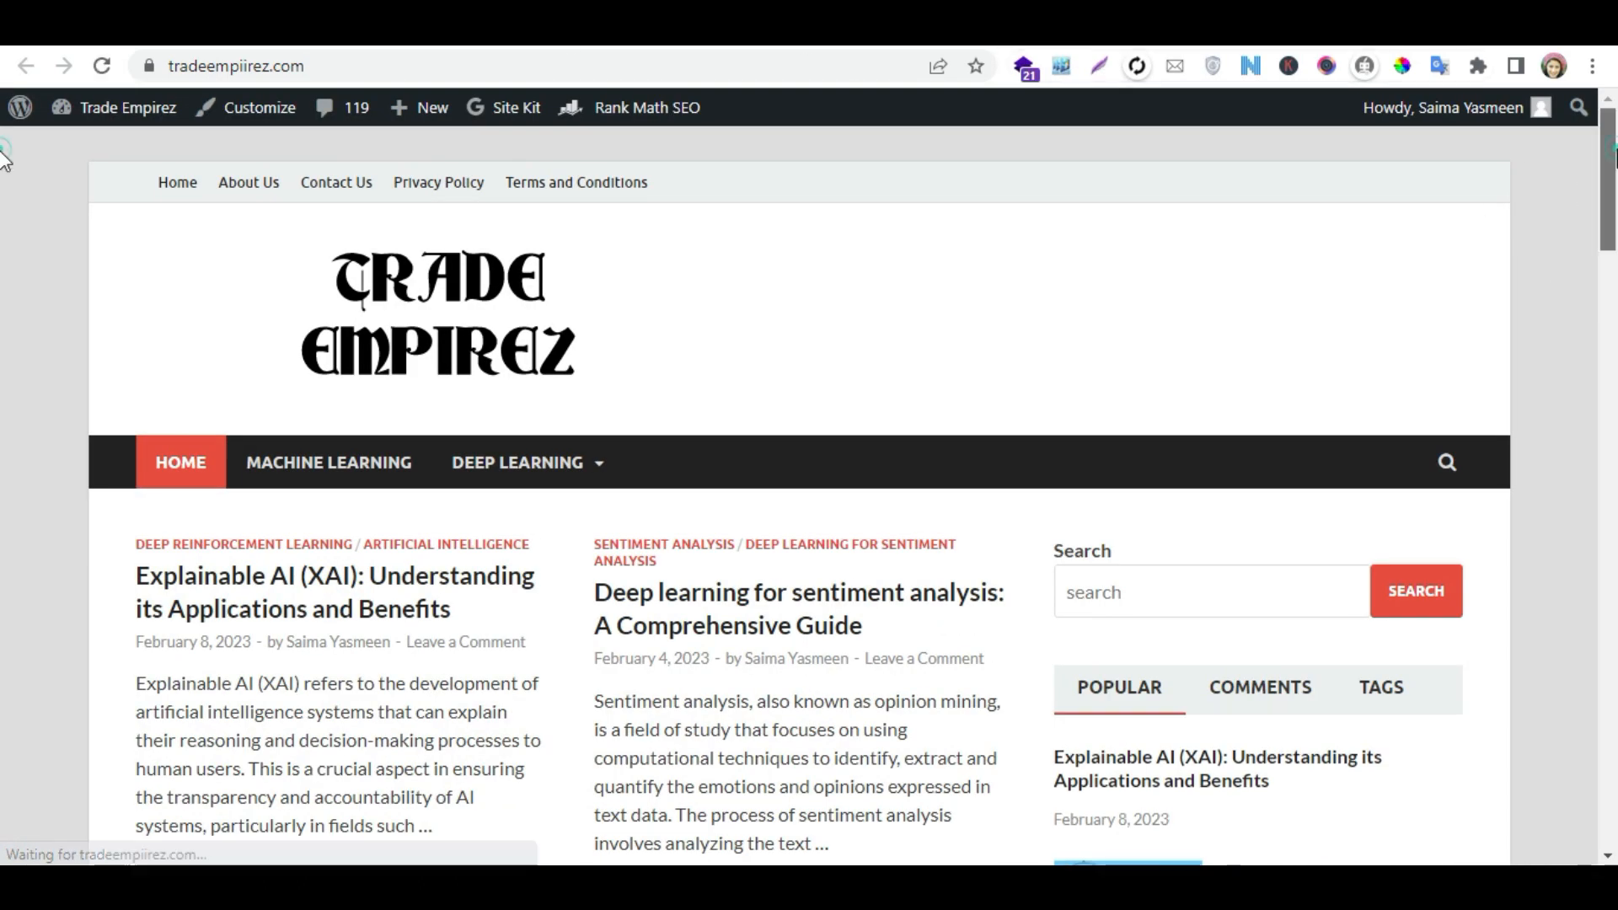
pyautogui.scroll(-8, 7, 236)
pyautogui.scroll(-20, 4, 290)
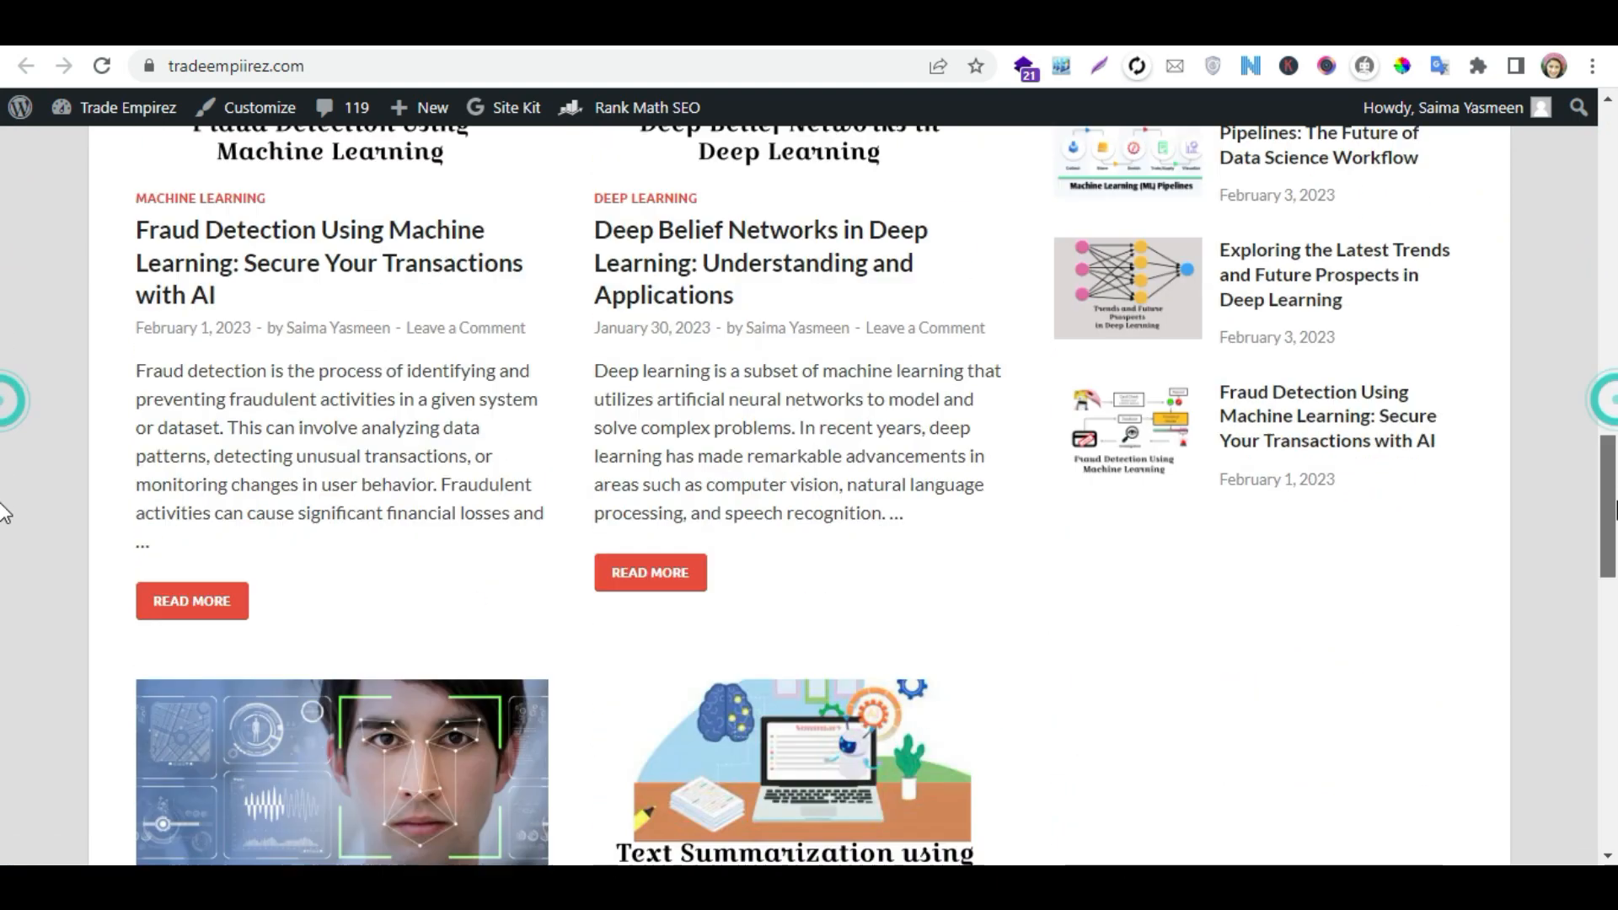
pyautogui.moveTo(1616, 682); pyautogui.dragTo(1616, 215)
pyautogui.scroll(-5, 7, 306)
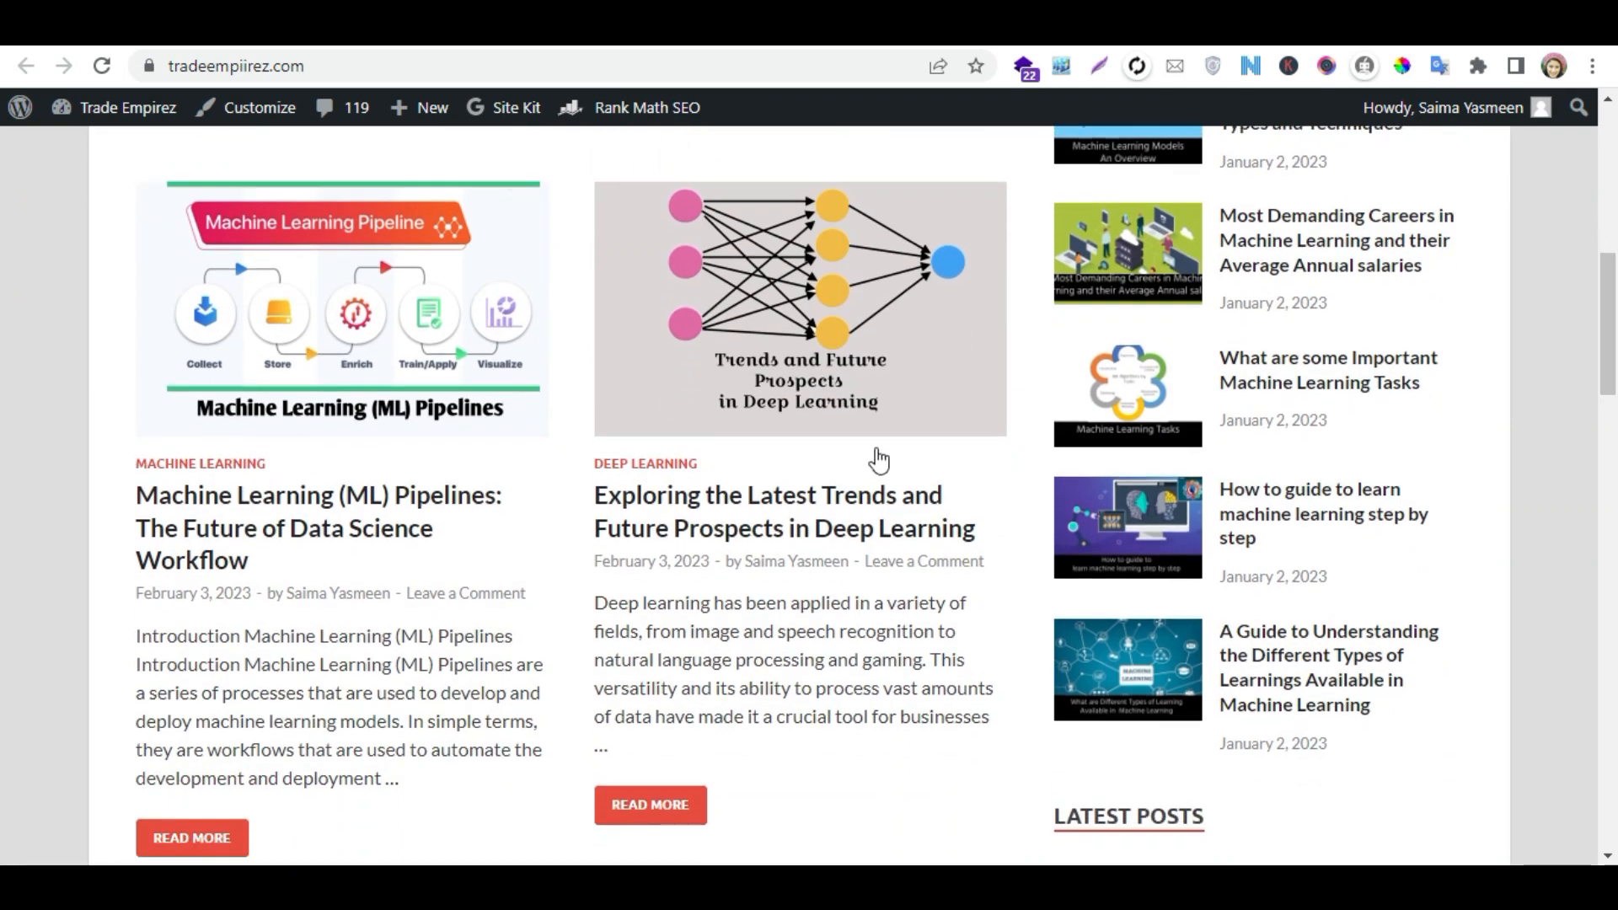
# - Open the article "Exploring the Latest Trends and Future Prospects in Deep Learning" and review its layout and table of contents
pyautogui.click(842, 493)
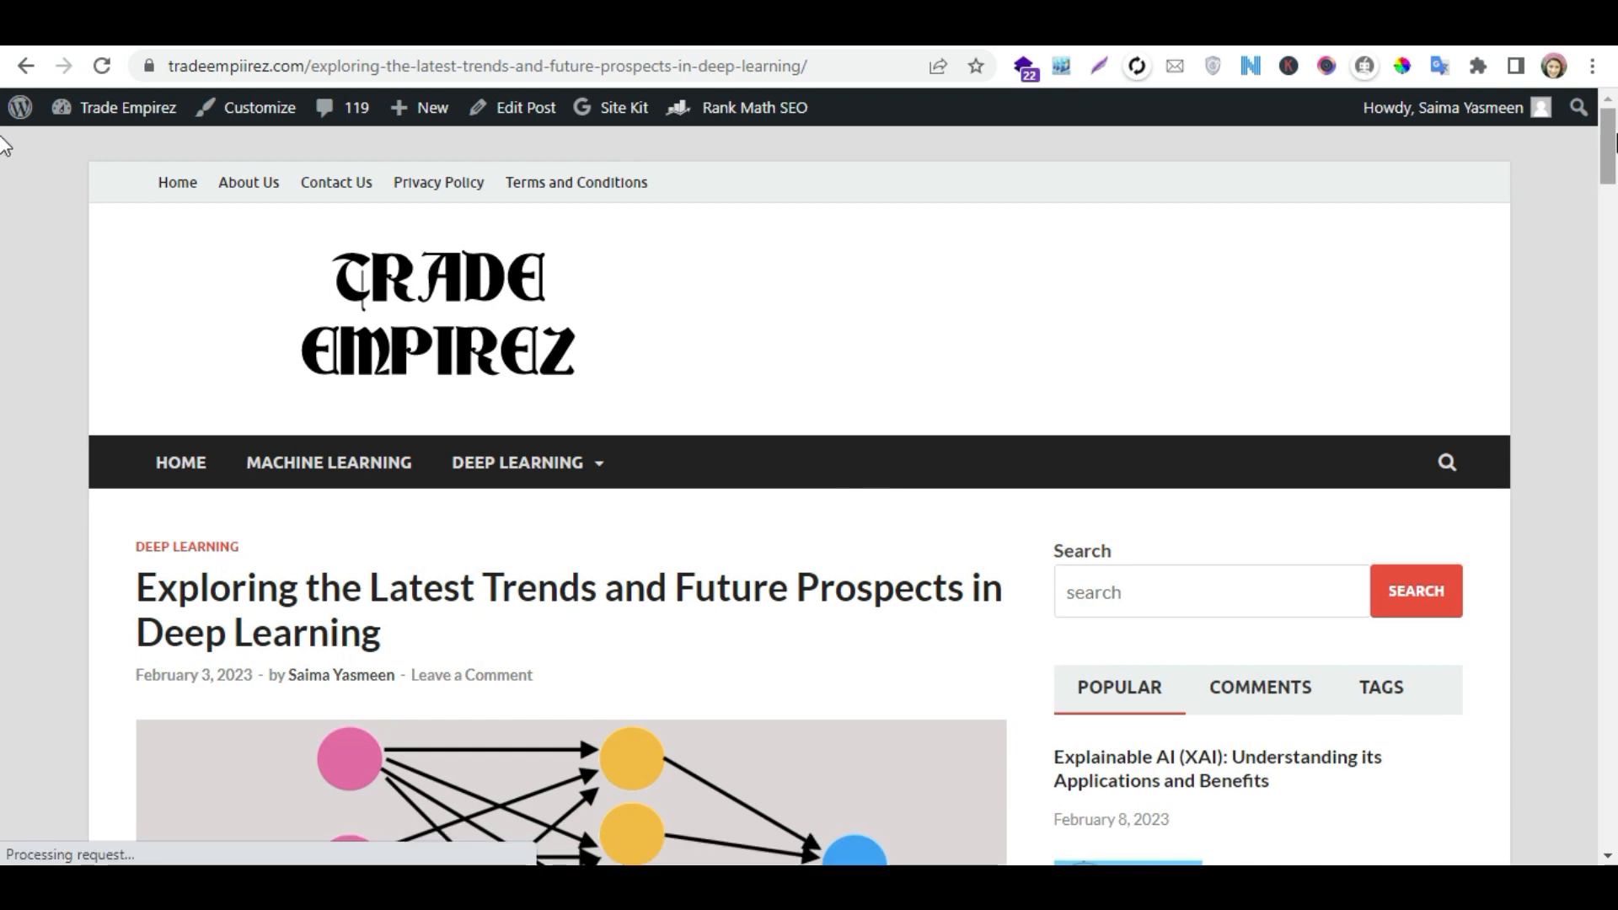
pyautogui.scroll(-5, 4, 202)
pyautogui.scroll(-15, 5, 202)
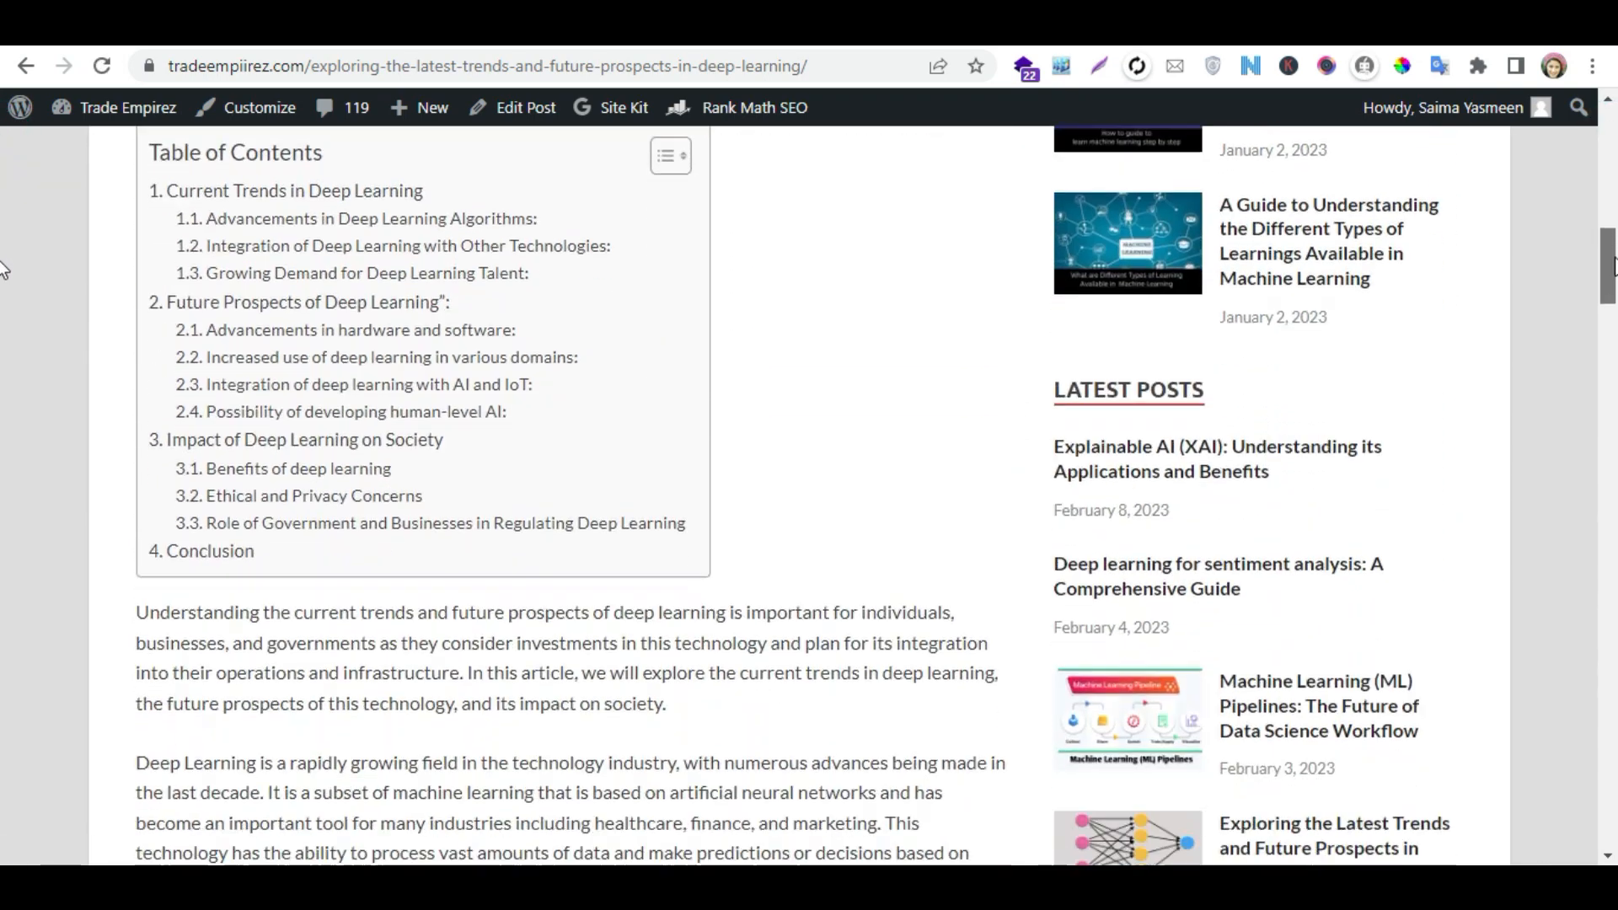
pyautogui.moveTo(1615, 301); pyautogui.dragTo(1611, 196)
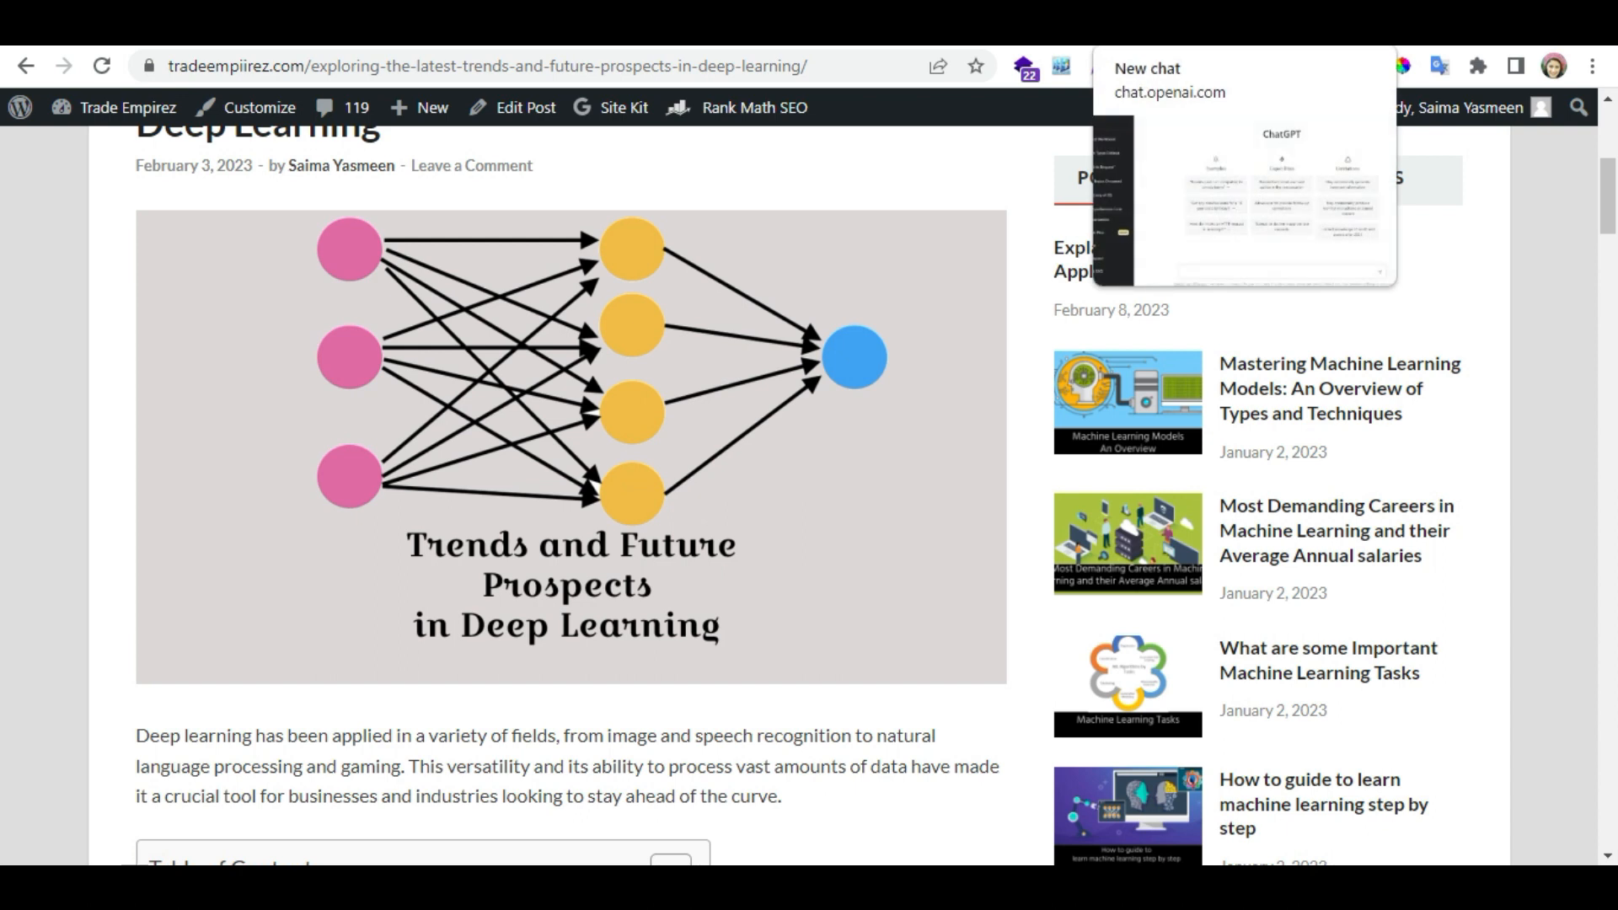
# - Switch to ChatGPT and send the message "hi, act as seo conetnt writer"
pyautogui.click(1171, 29)
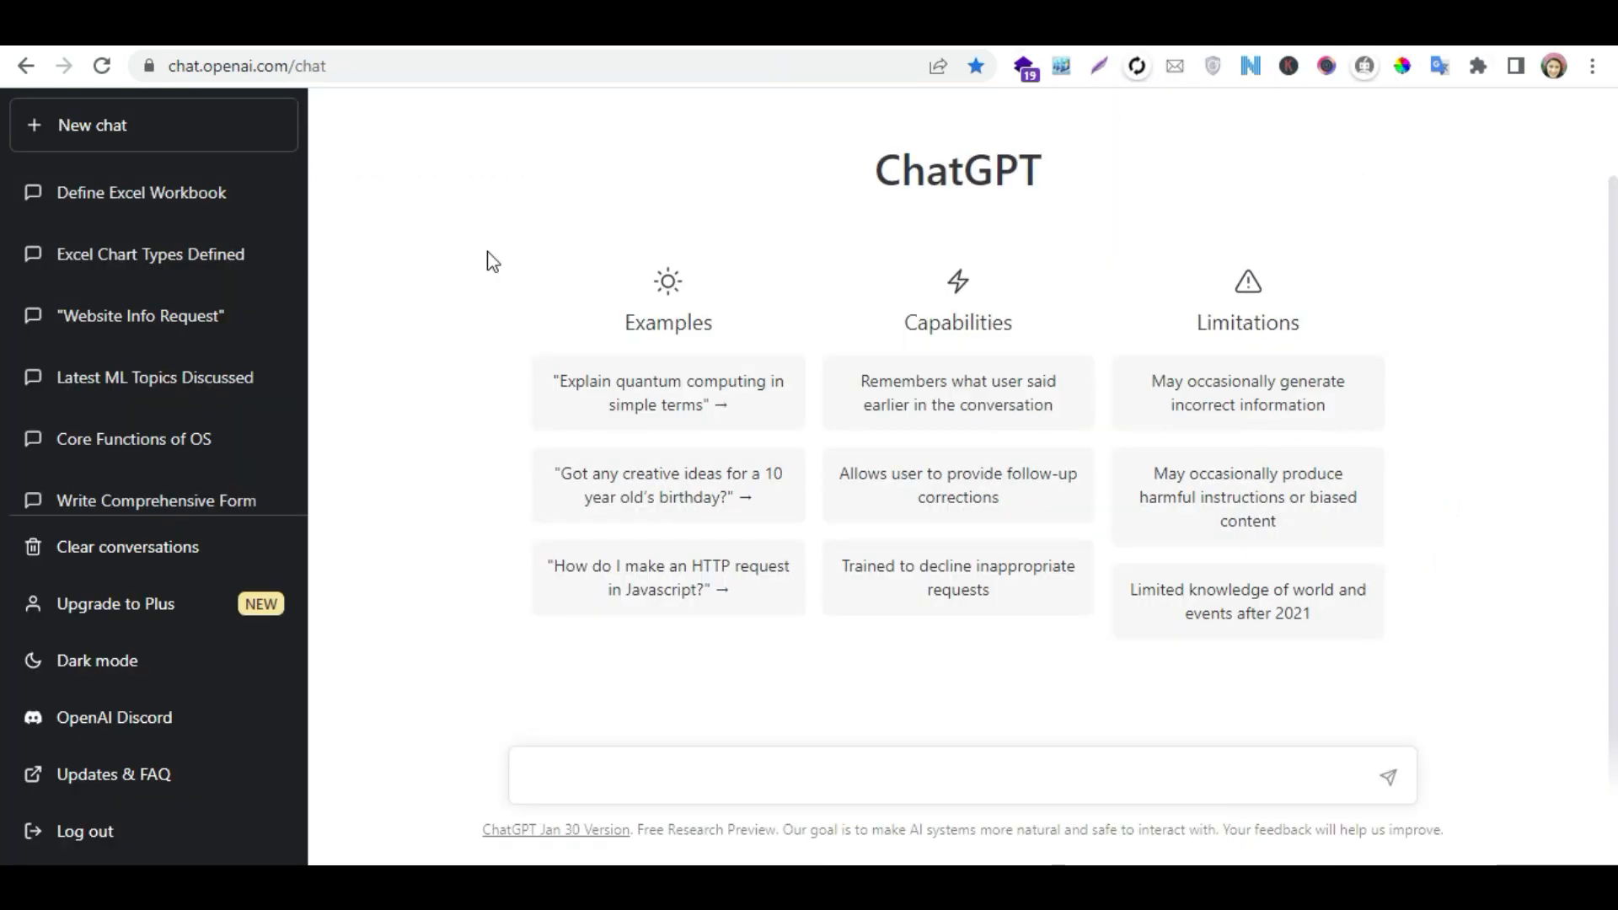
pyautogui.click(612, 762)
pyautogui.click(668, 786)
pyautogui.write('hi, act as seo conetnt writer')
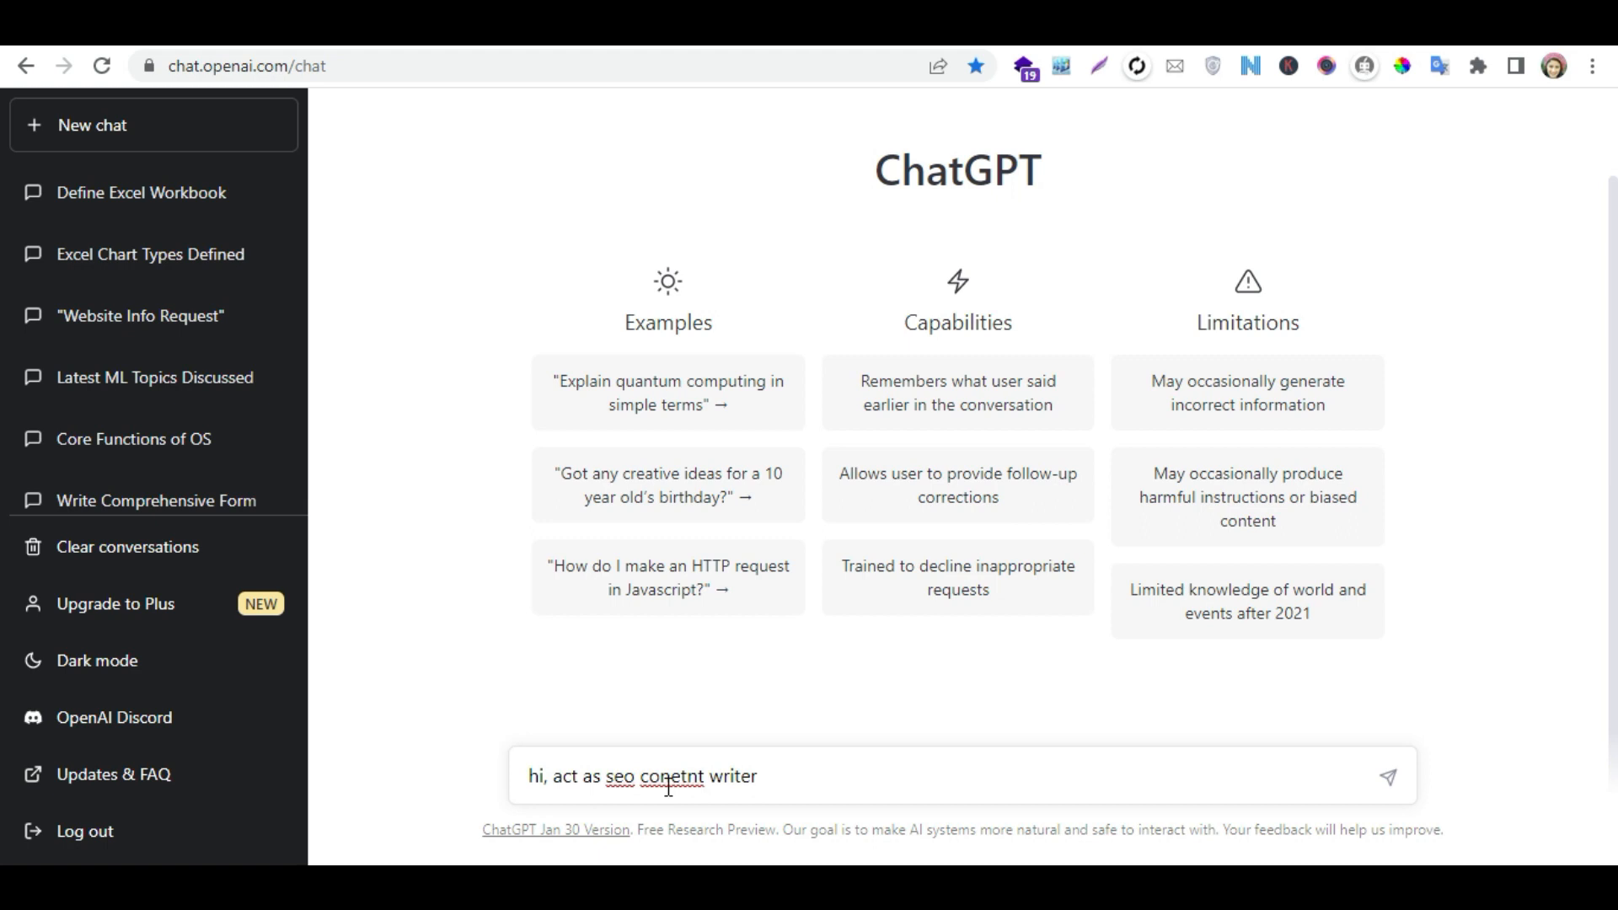
pyautogui.press('Return')
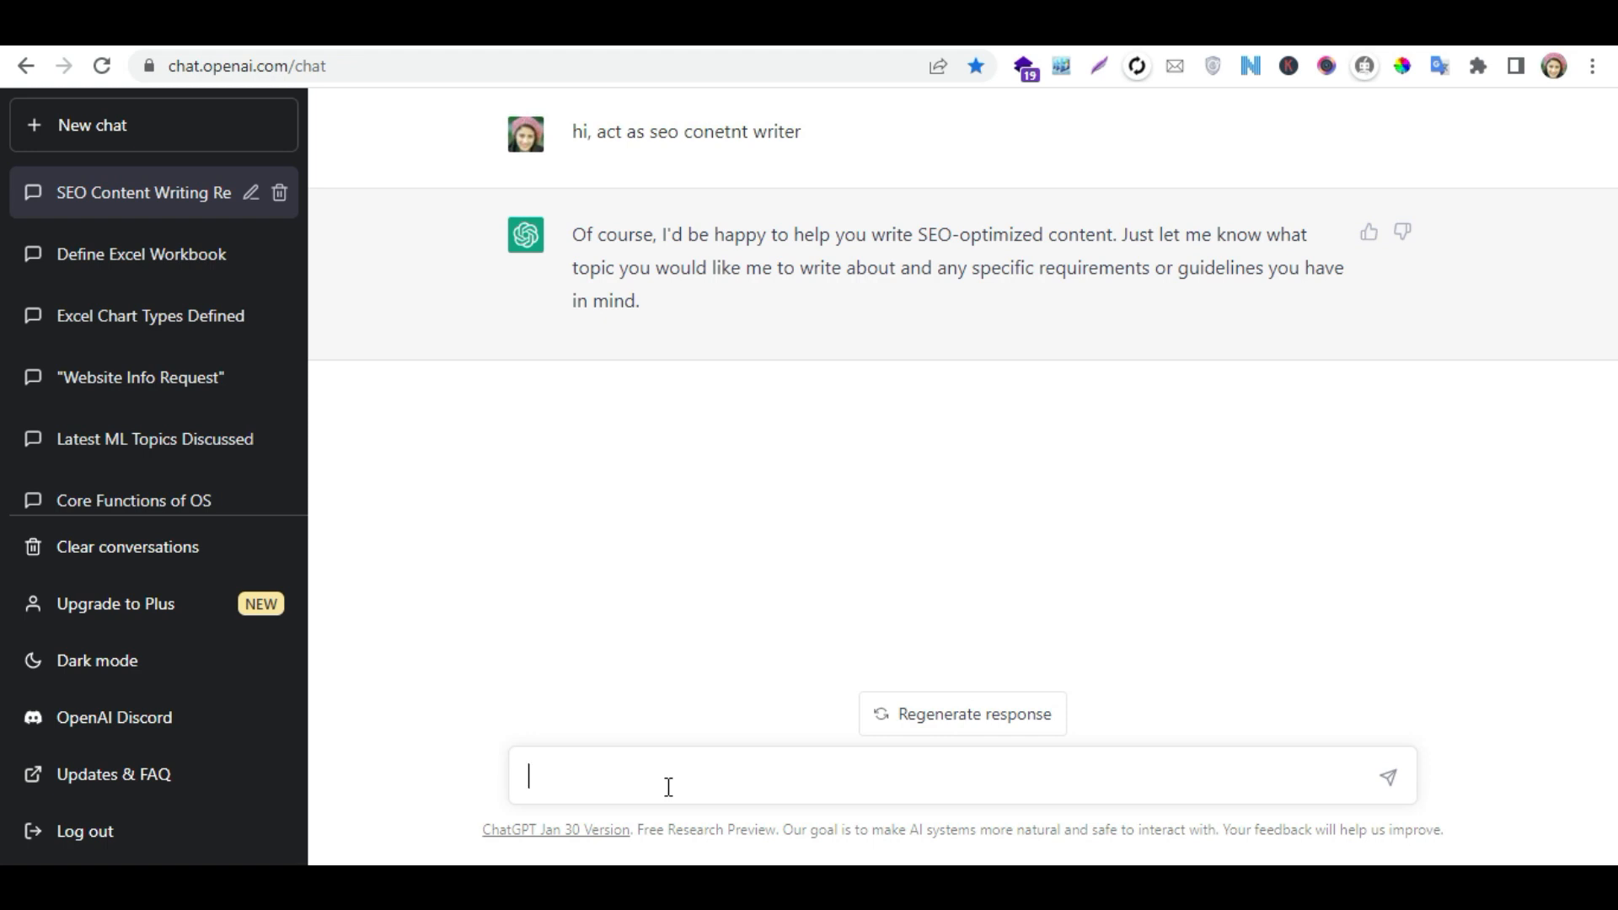
# - Ask ChatGPT to create an article outline for the focused keyword machine learning, stating that the content should be informational
pyautogui.write('hi, my ')
pyautogui.write('g=focuse')
pyautogui.write('d')
pyautogui.press('BackSpace')
pyautogui.press('BackSpace')
pyautogui.press('BackSpace')
pyautogui.press('BackSpace')
pyautogui.press('BackSpace')
pyautogui.press('BackSpace')
pyautogui.press('BackSpace')
pyautogui.press('BackSpace')
pyautogui.press('BackSpace')
pyautogui.write('focused keyword is machine learning')
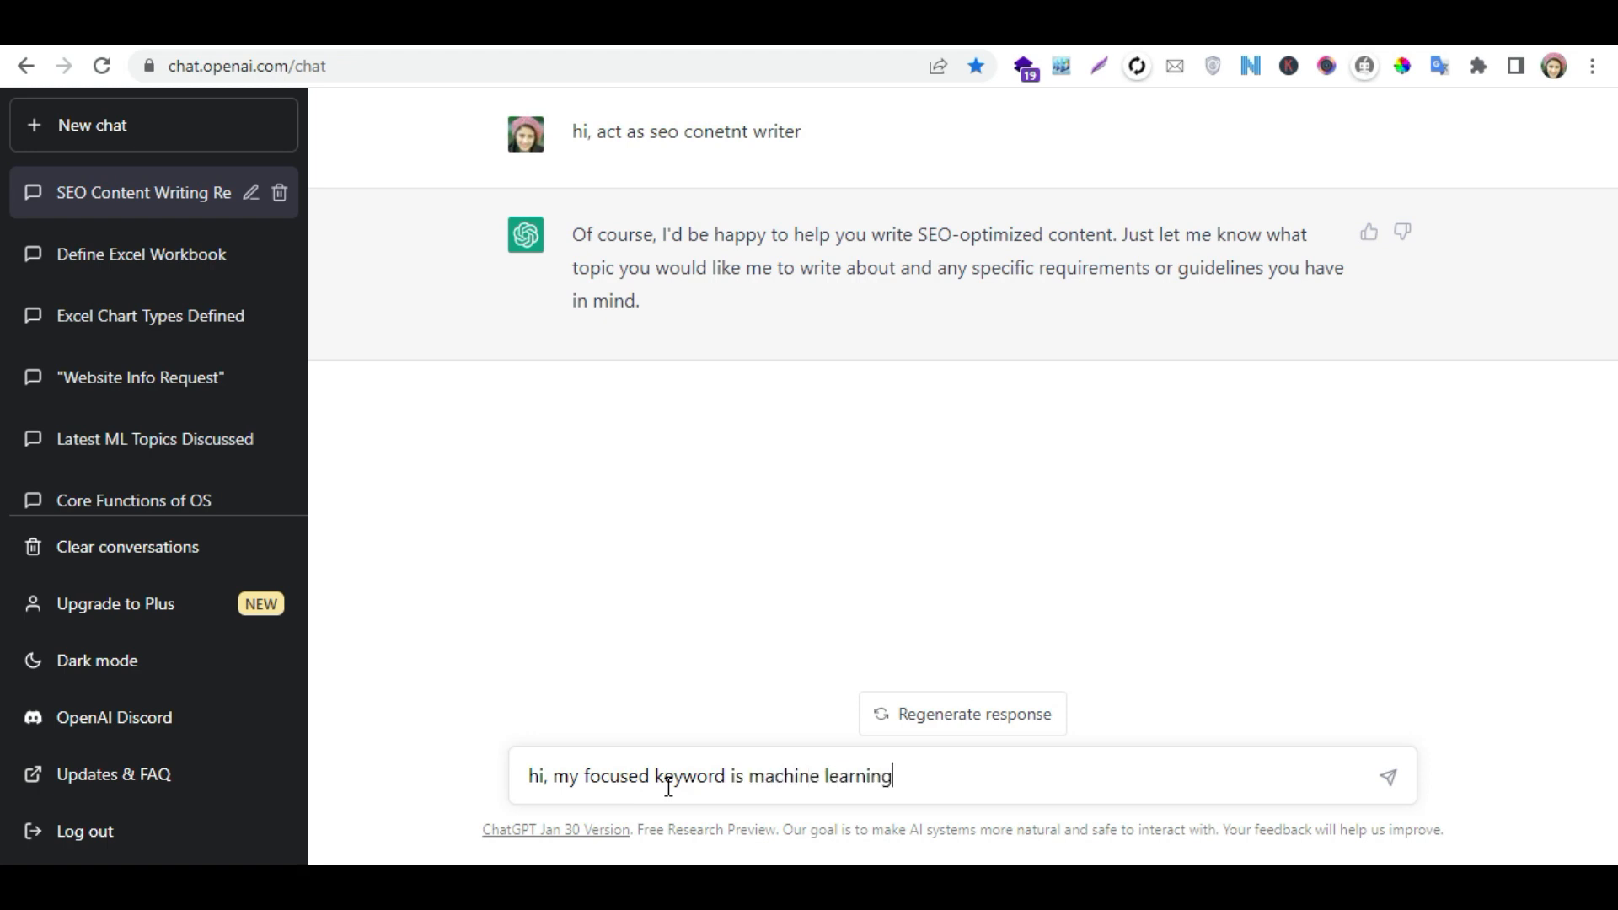
pyautogui.write(' can u=you')
pyautogui.press('BackSpace')
pyautogui.press('BackSpace')
pyautogui.press('BackSpace')
pyautogui.press('BackSpace')
pyautogui.press('BackSpace')
pyautogui.press('BackSpace')
pyautogui.write('you please cr')
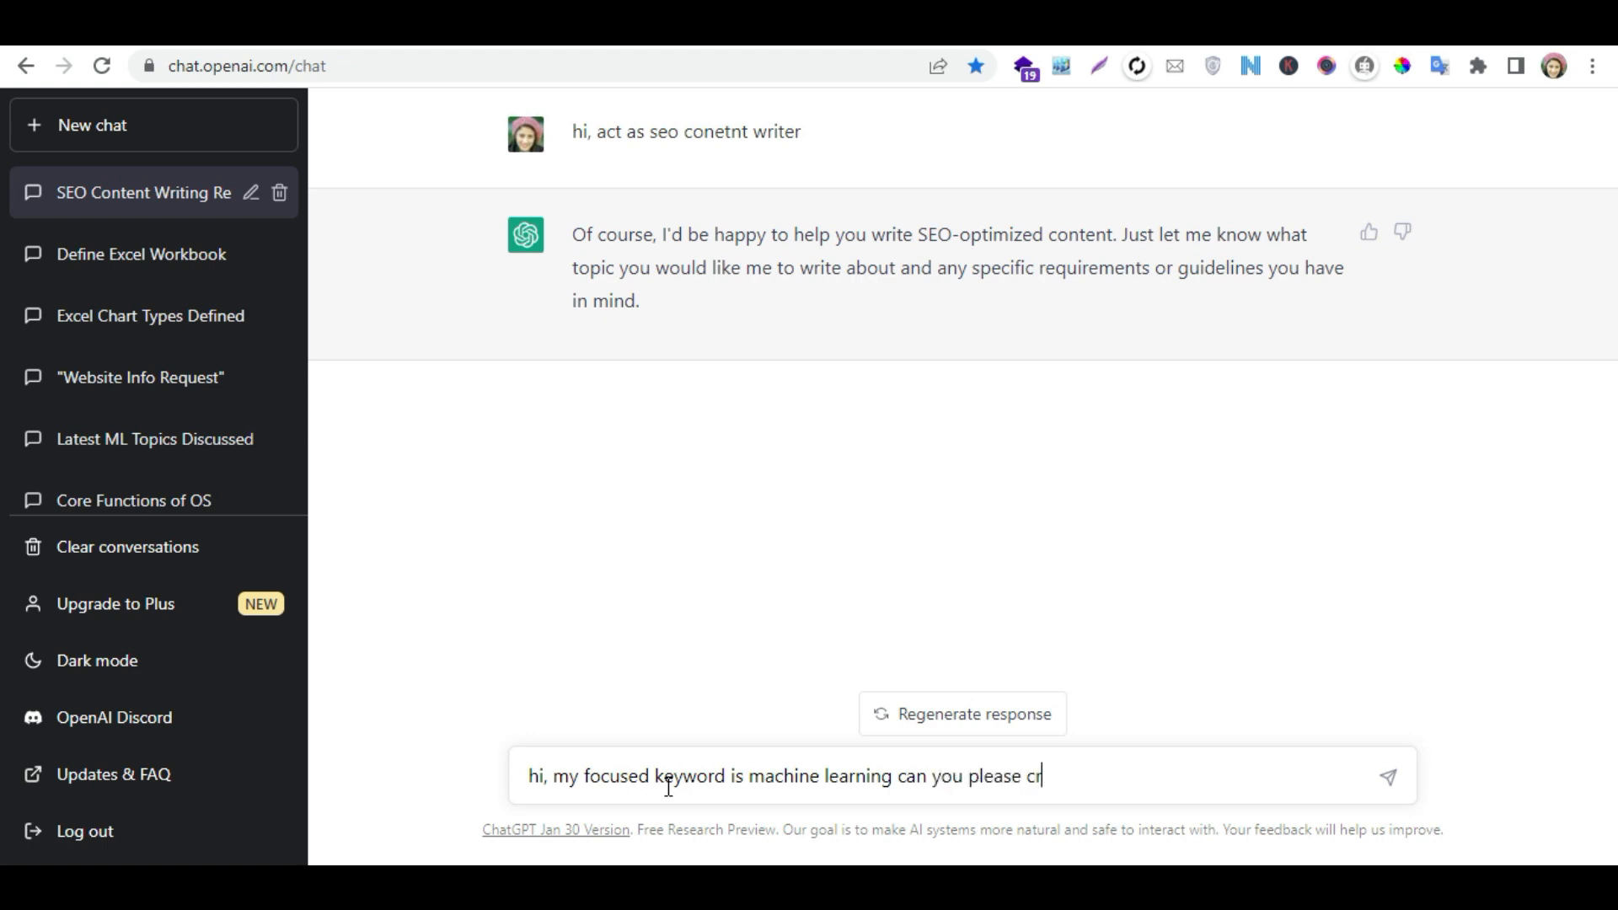
pyautogui.write('aete an')
pyautogui.write(' articl')
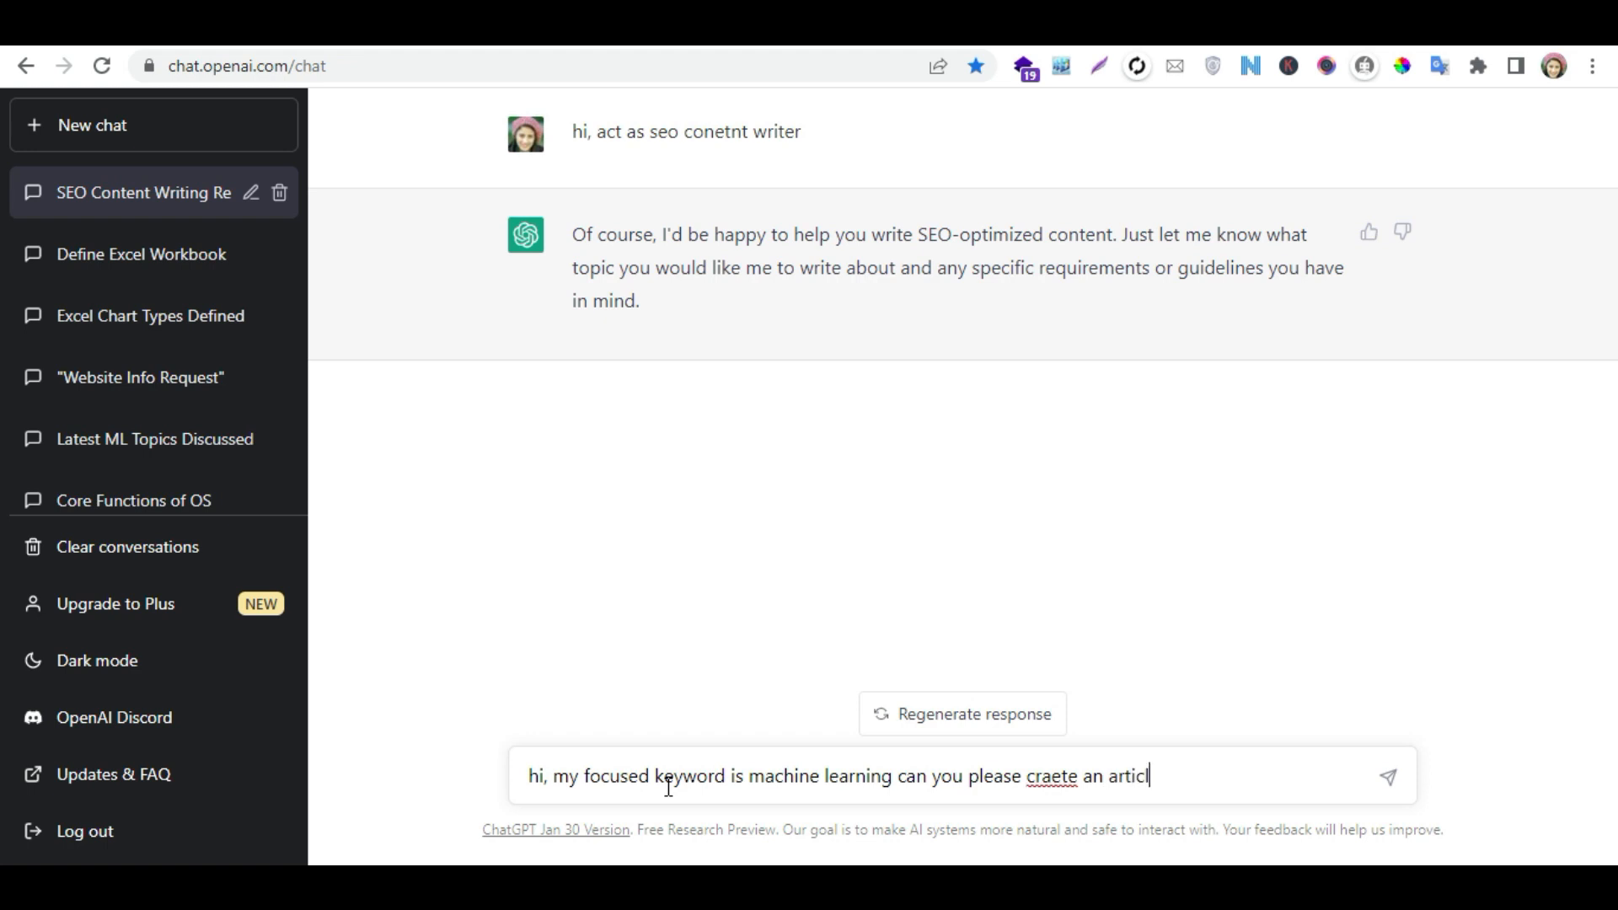
pyautogui.write('e outline for it "the content should be informational')
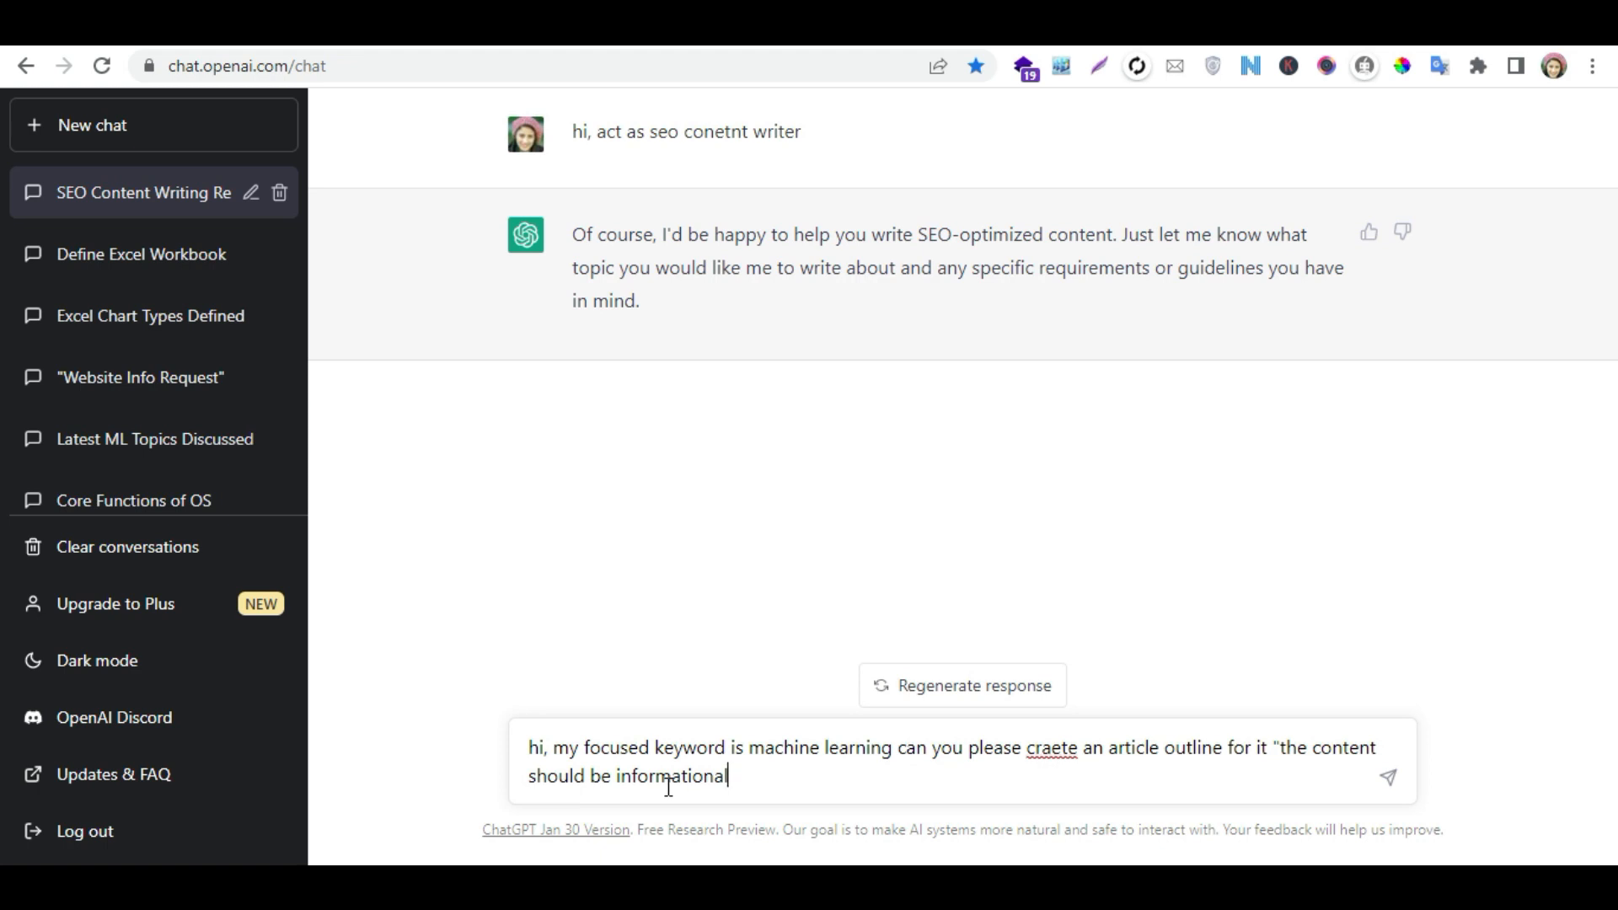
pyautogui.click(1385, 782)
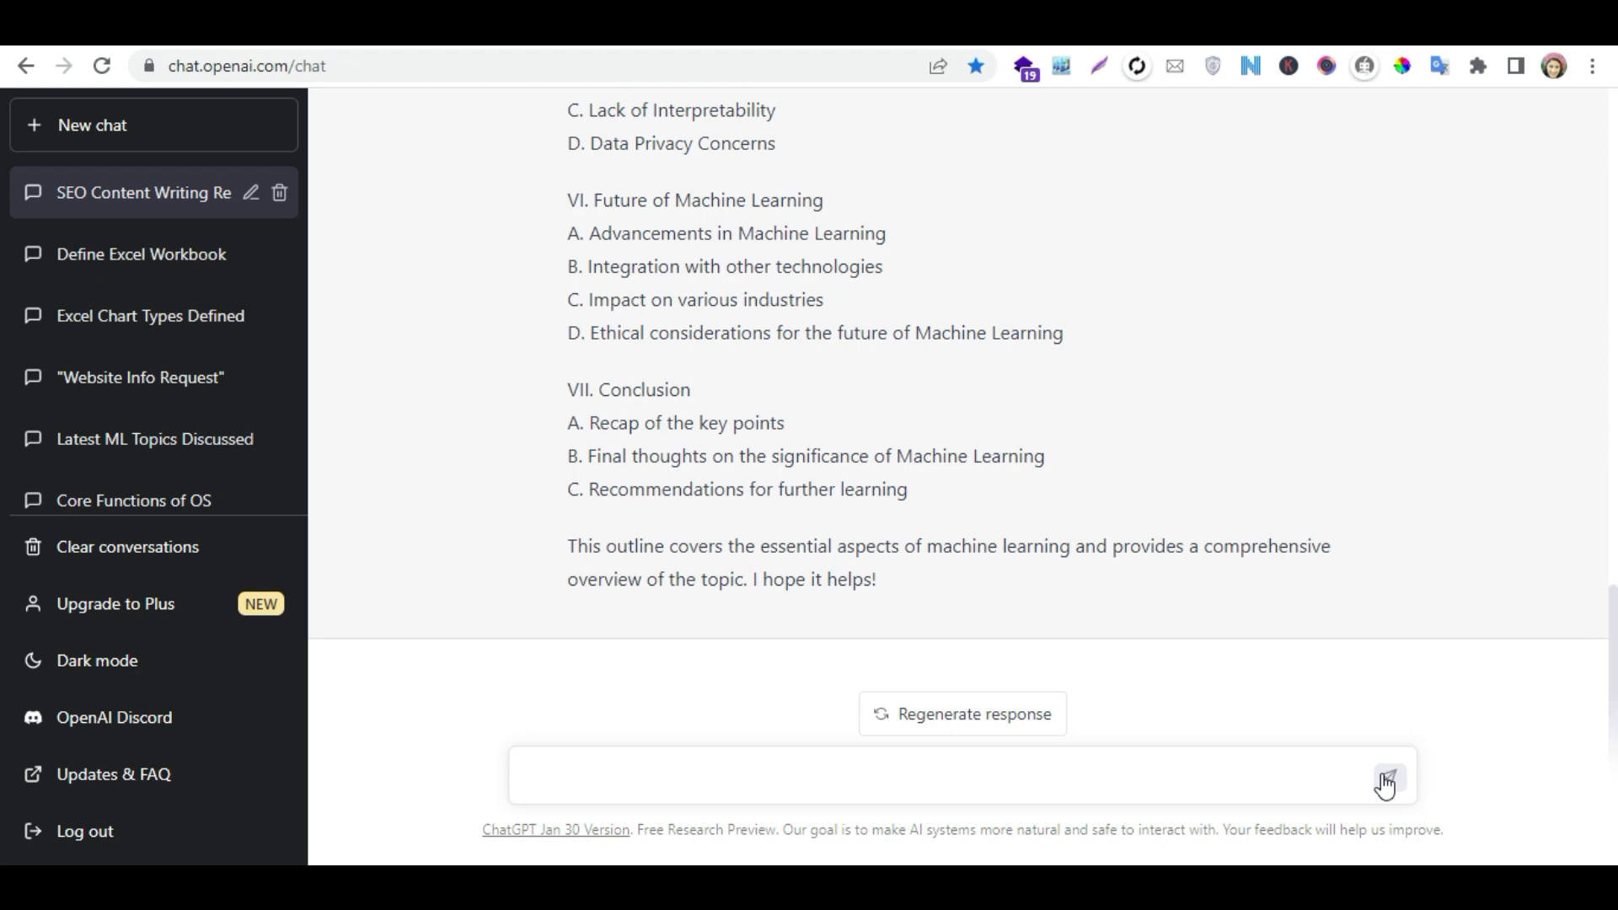
# - Copy section I of the generated outline, from "Introduction to Machine Learning" through "Brief history of Machine Learning"
pyautogui.click(1052, 514)
pyautogui.scroll(1, 1057, 518)
pyautogui.scroll(4, 1059, 521)
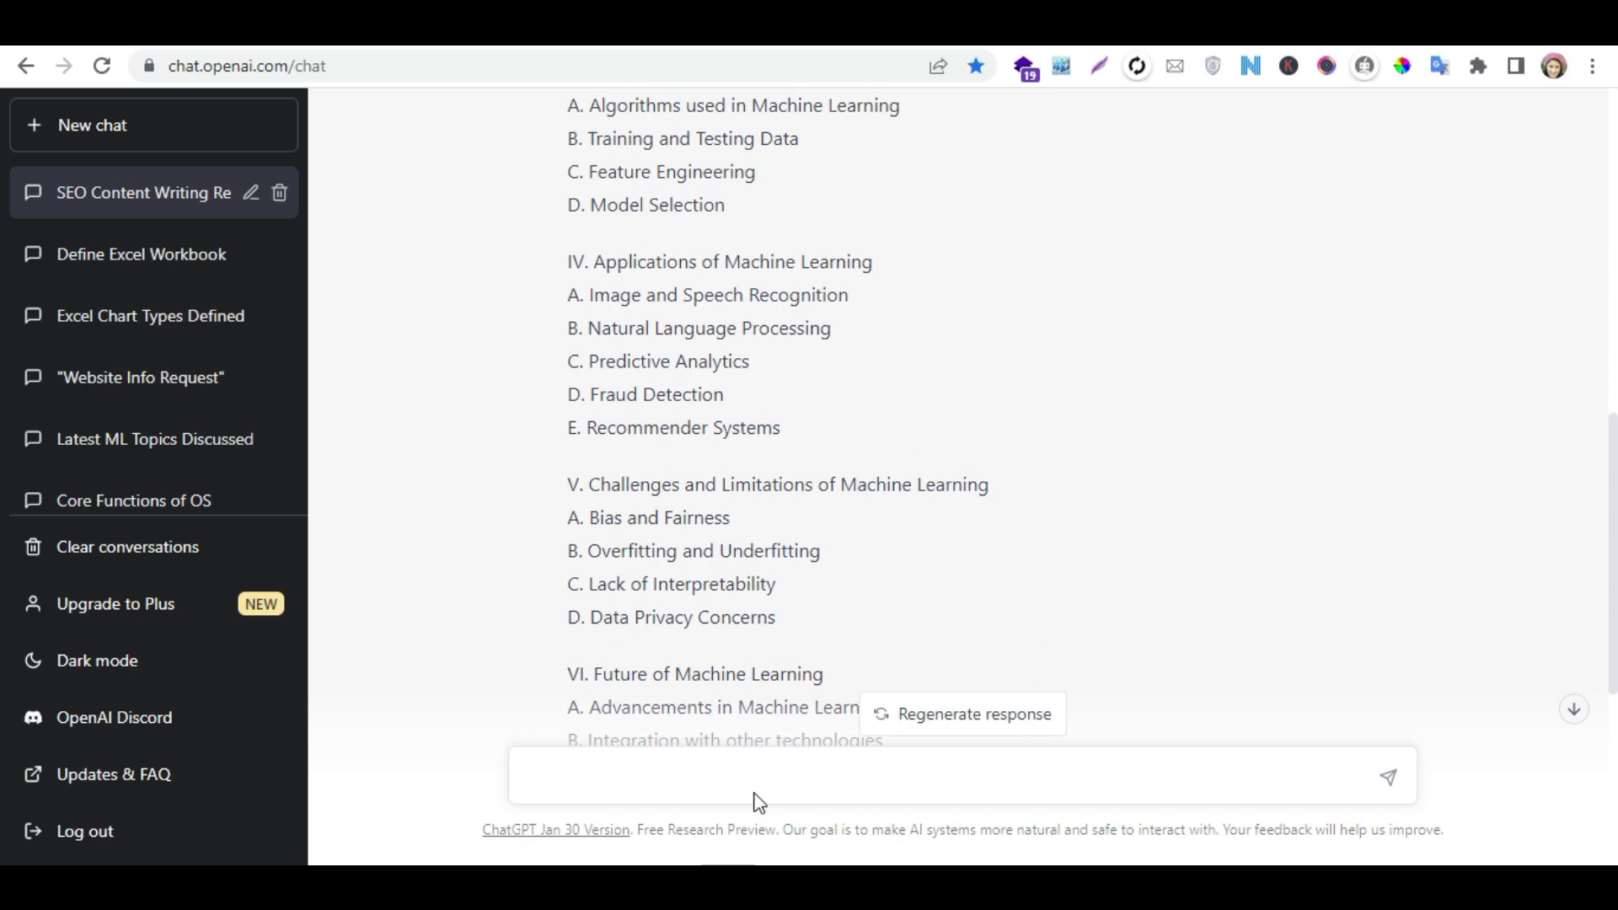
pyautogui.click(772, 774)
pyautogui.scroll(5, 866, 518)
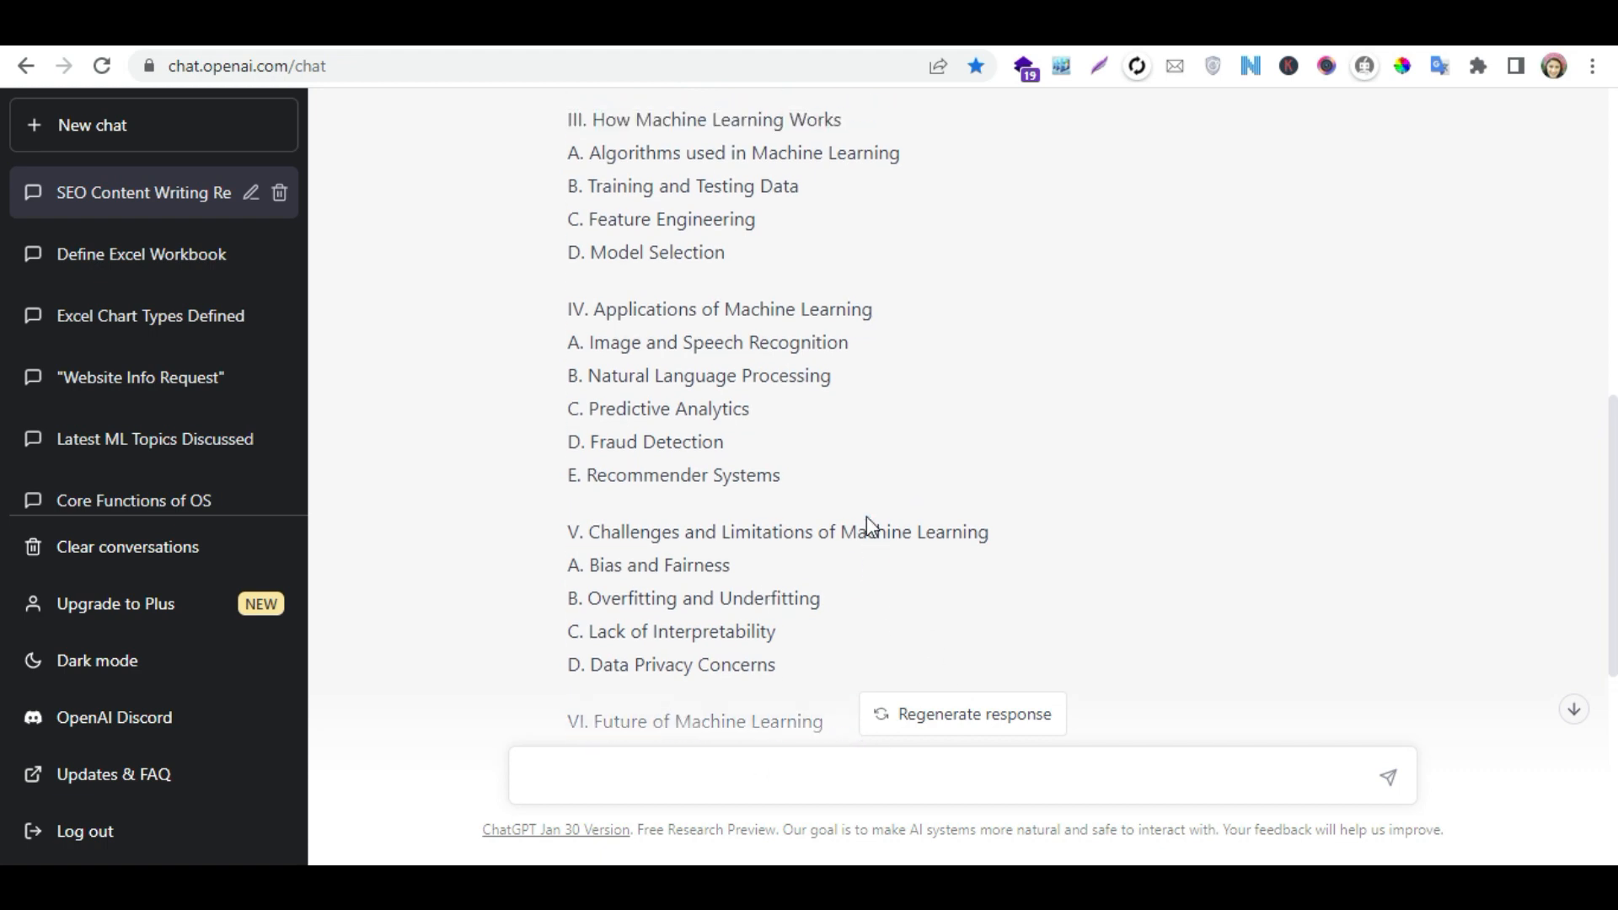
pyautogui.scroll(2, 869, 516)
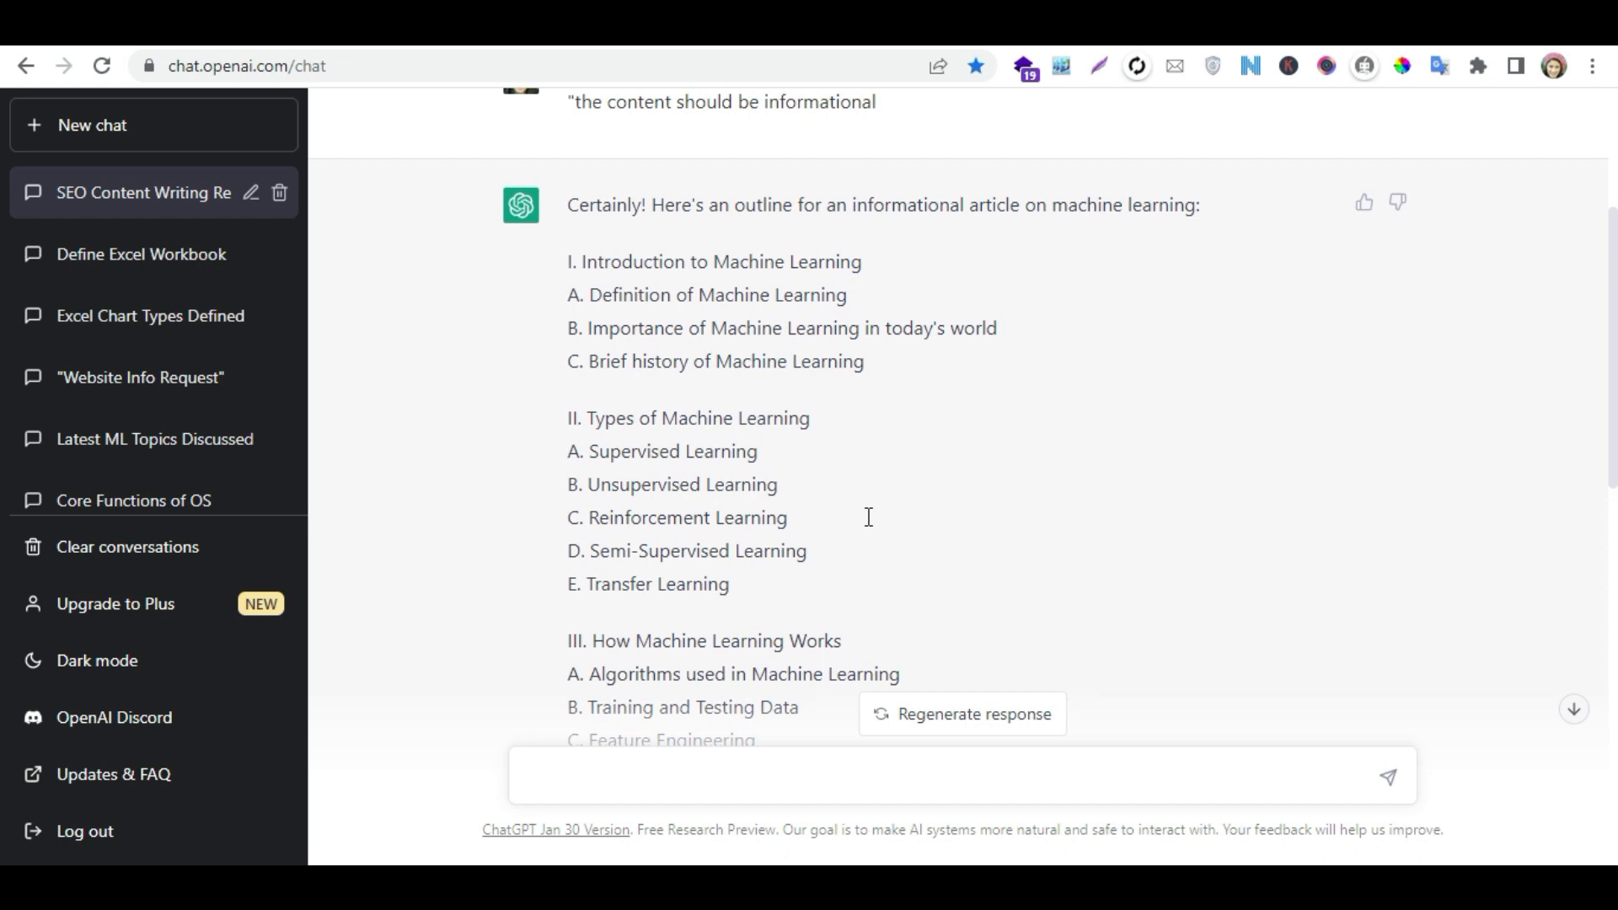
pyautogui.moveTo(878, 465); pyautogui.dragTo(566, 354)
pyautogui.hotkey('ctrl', 'c')
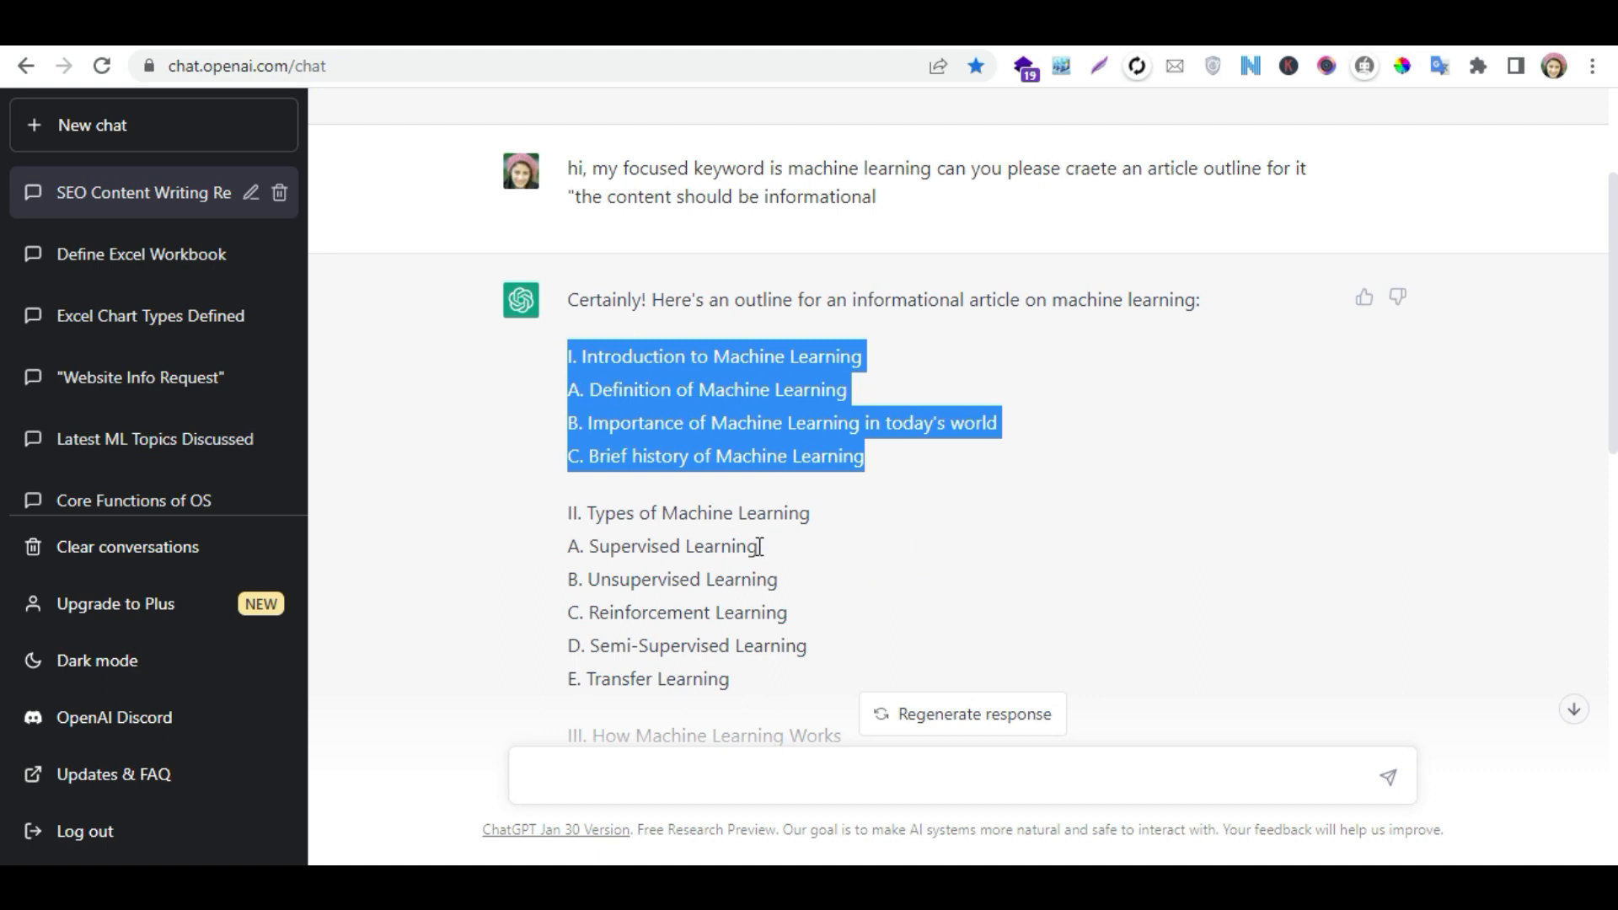
# - Send "so now please write introduction section as per your created outline i am providing below" followed by the copied outline section
pyautogui.click(738, 779)
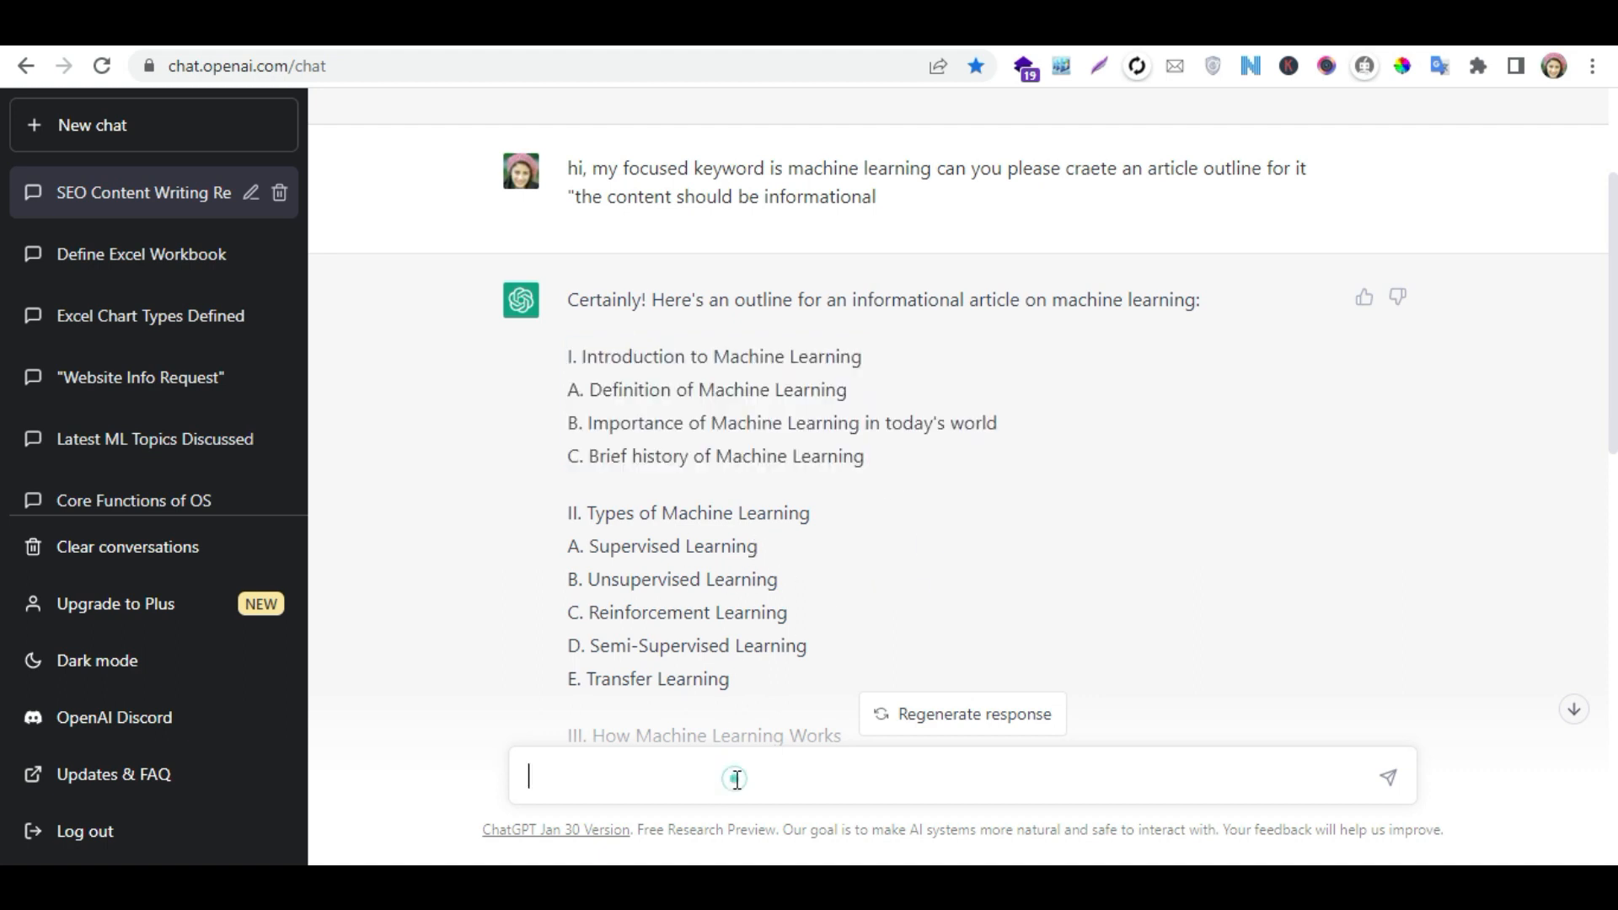
pyautogui.write('so now please write')
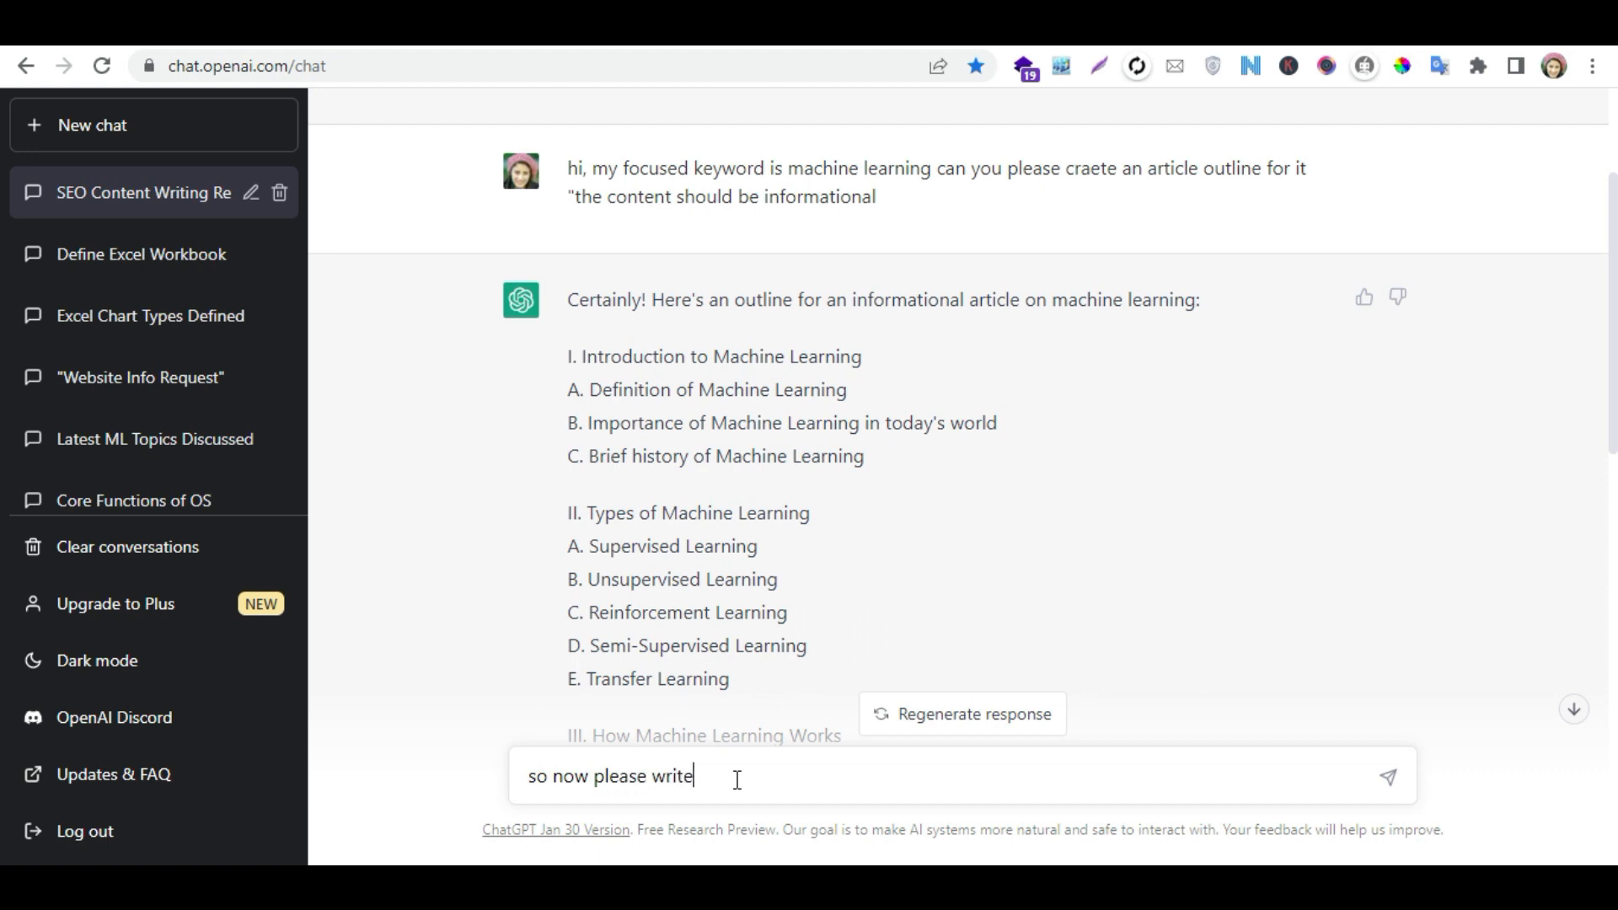
pyautogui.write(' introduction section as per your created outline i am providing below')
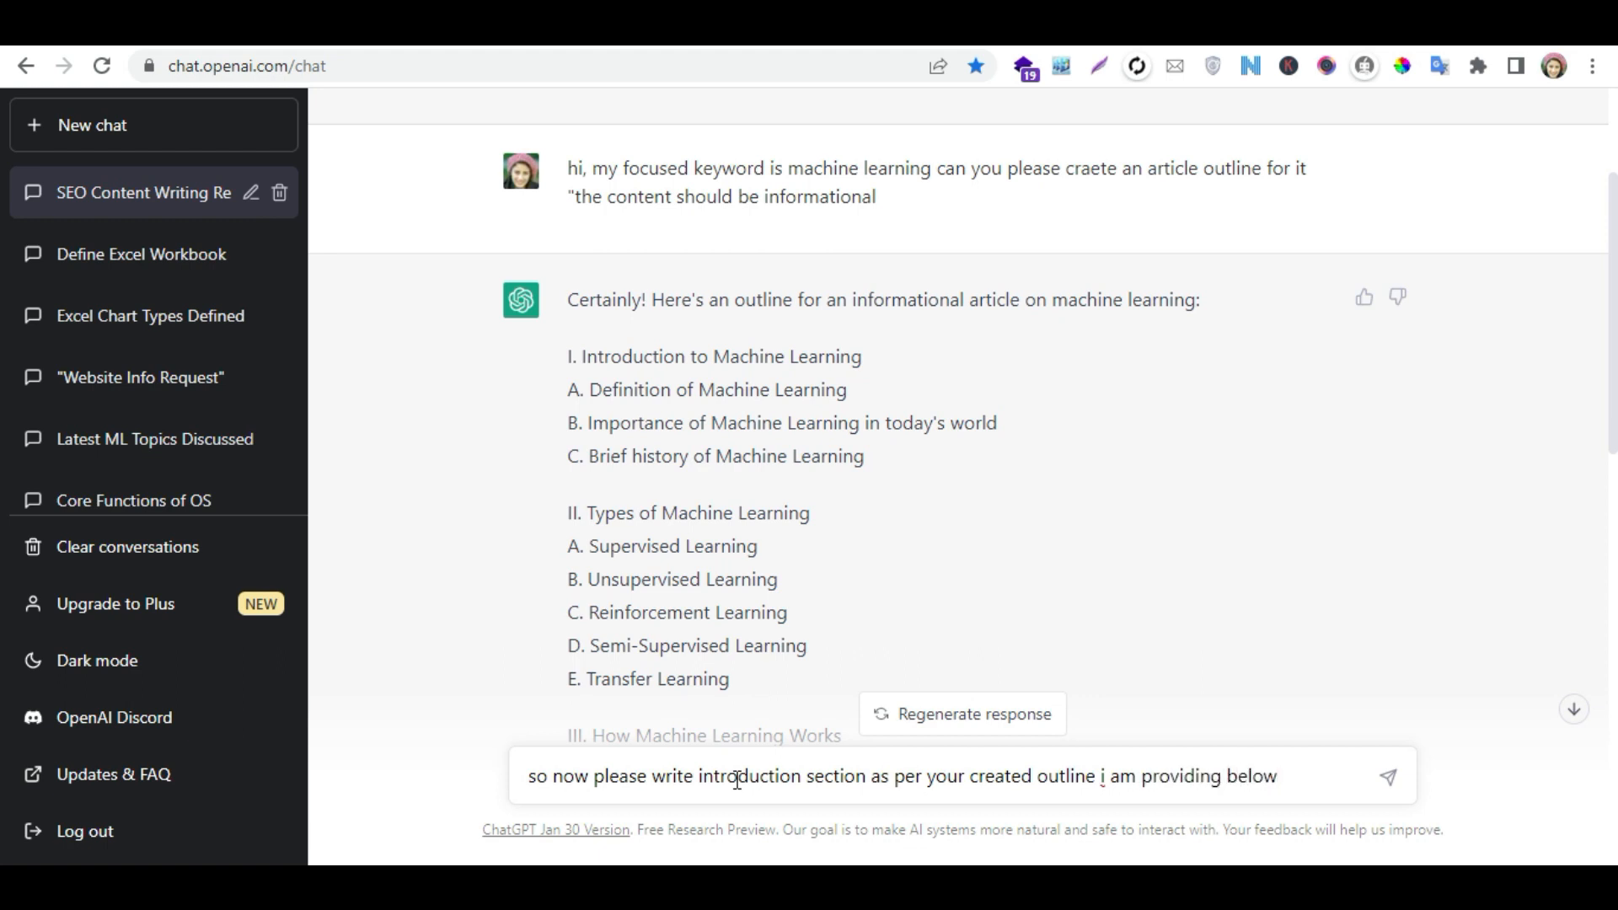
pyautogui.hotkey('ctrl', 'v')
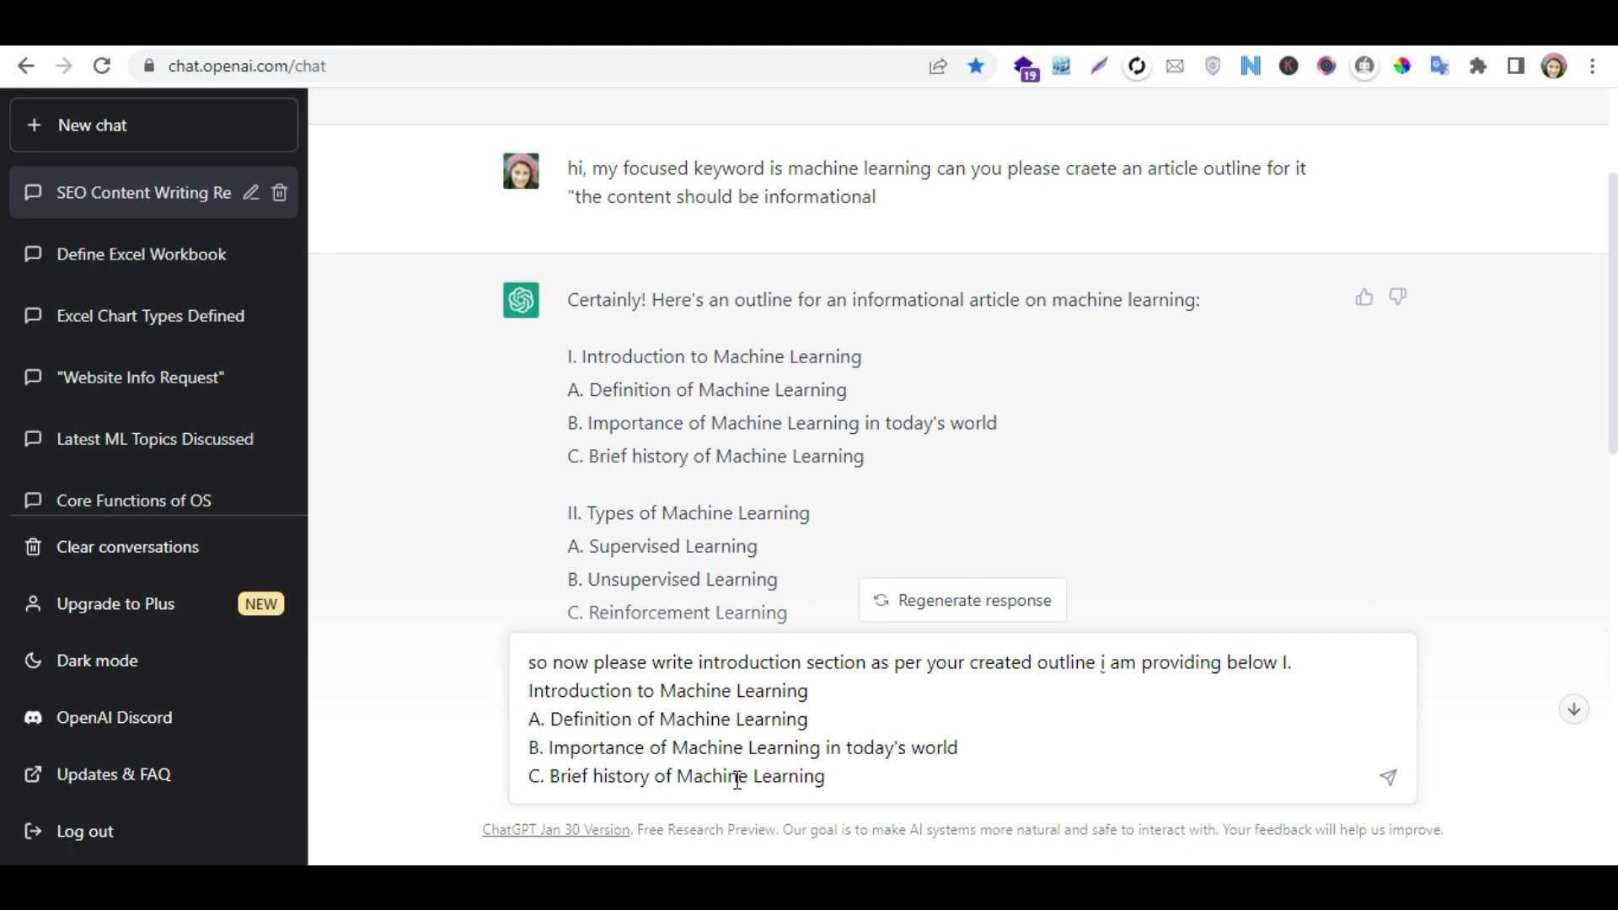
pyautogui.press('Return')
pyautogui.click(1573, 706)
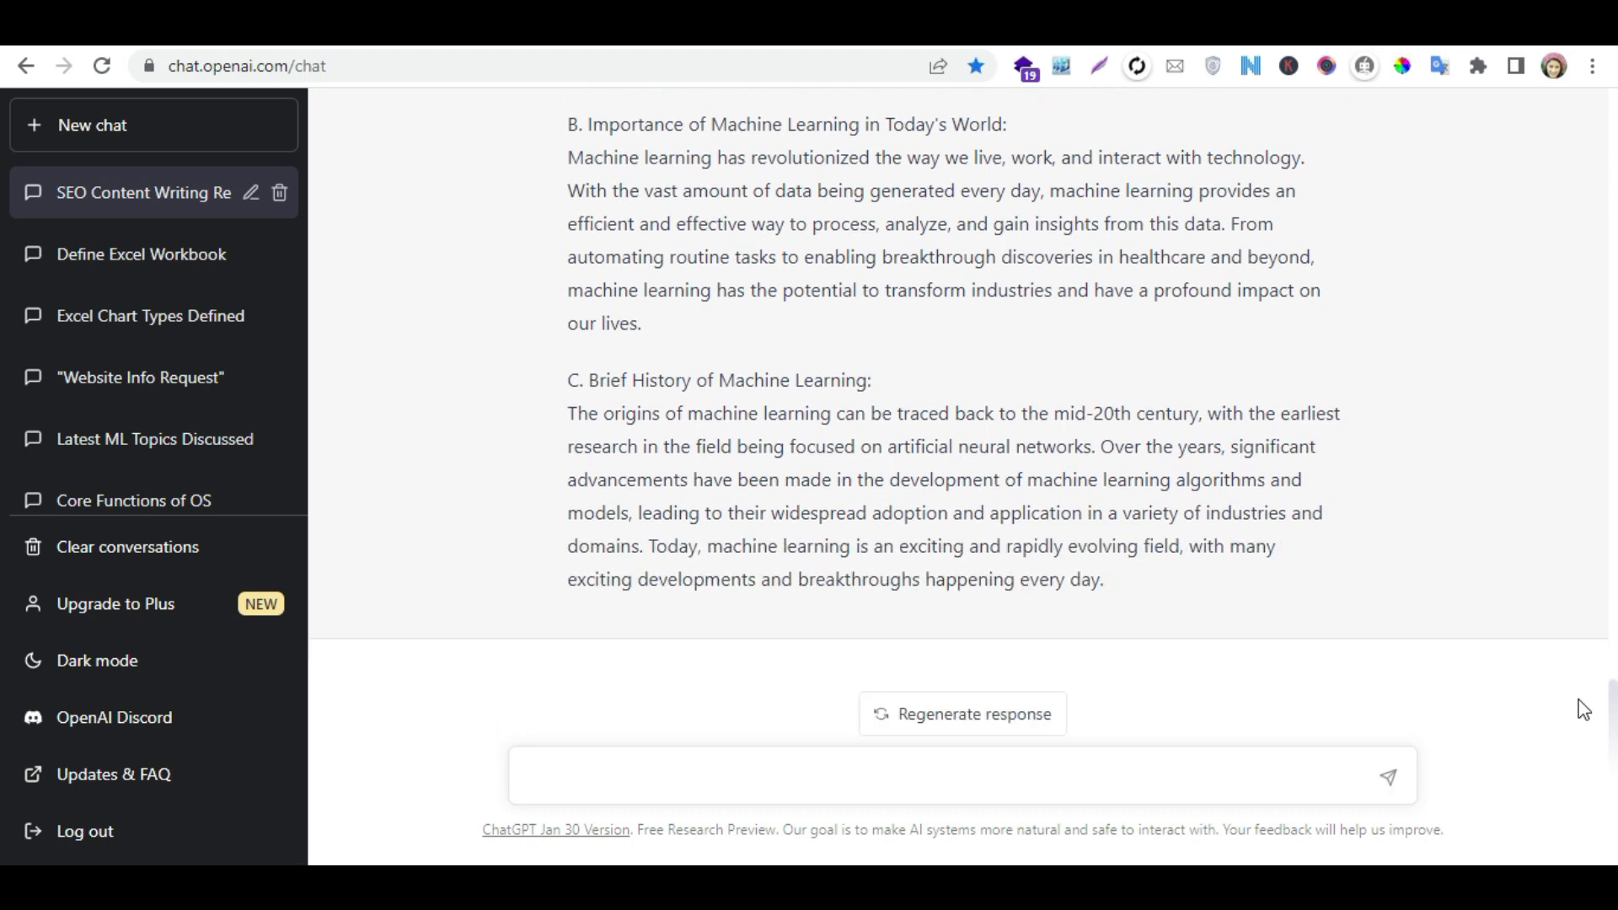
# - Copy the whole generated introduction section, from its heading to the end of the Brief History paragraph
pyautogui.moveTo(1121, 588); pyautogui.dragTo(571, 439)
pyautogui.rightClick(571, 440)
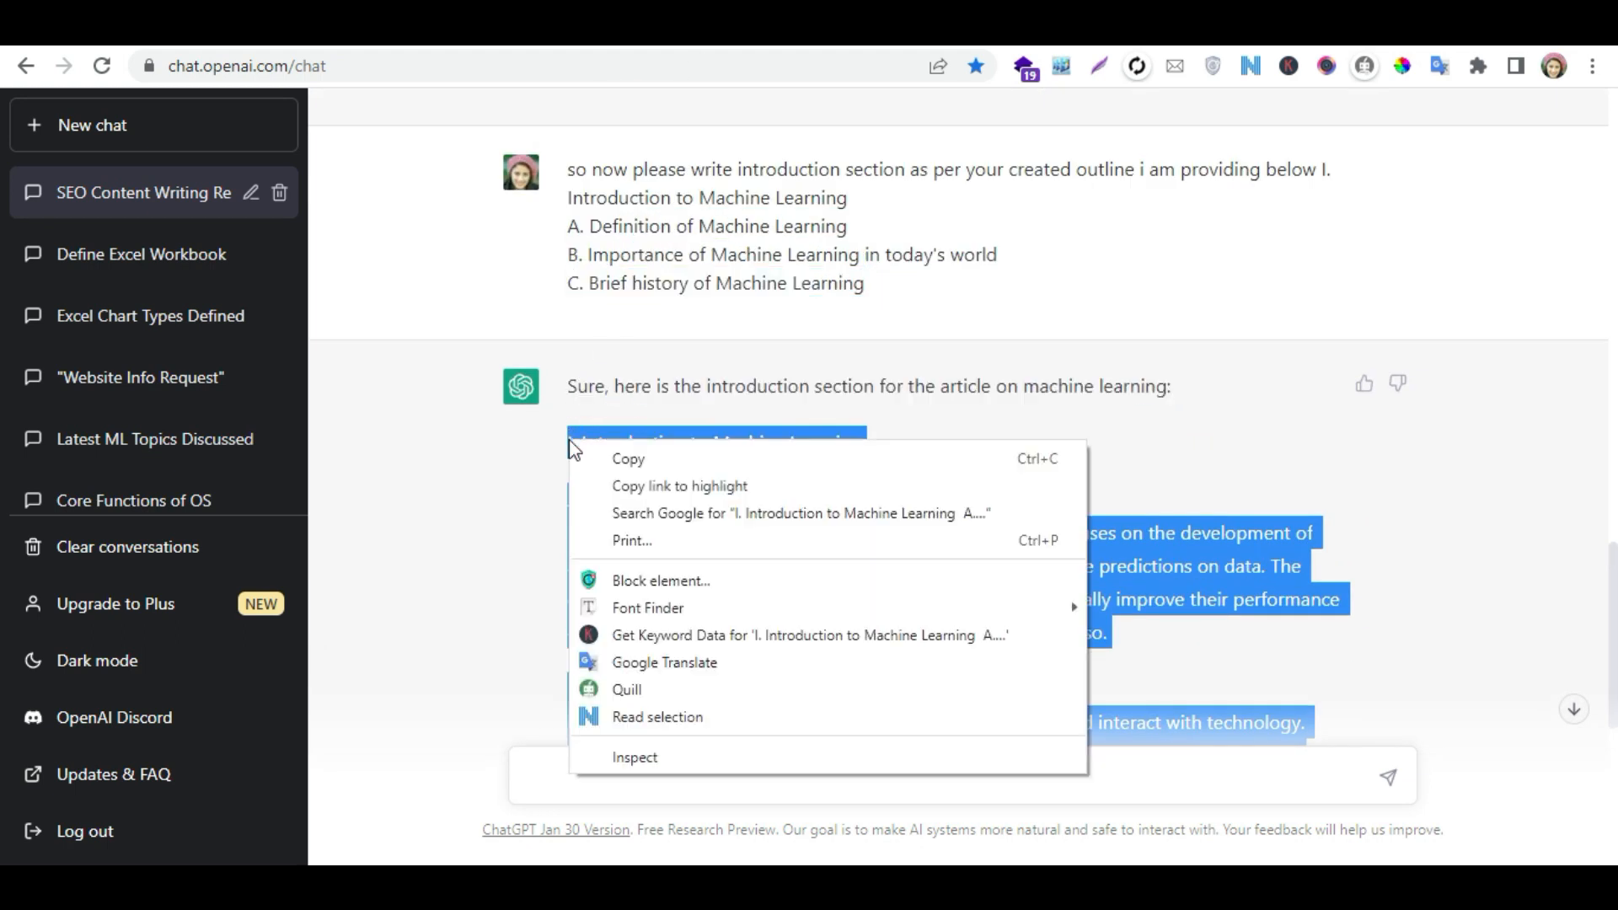
pyautogui.click(610, 456)
# - Switch to the WordPress dashboard, create a new post and paste the copied introduction into its body
pyautogui.click(353, 27)
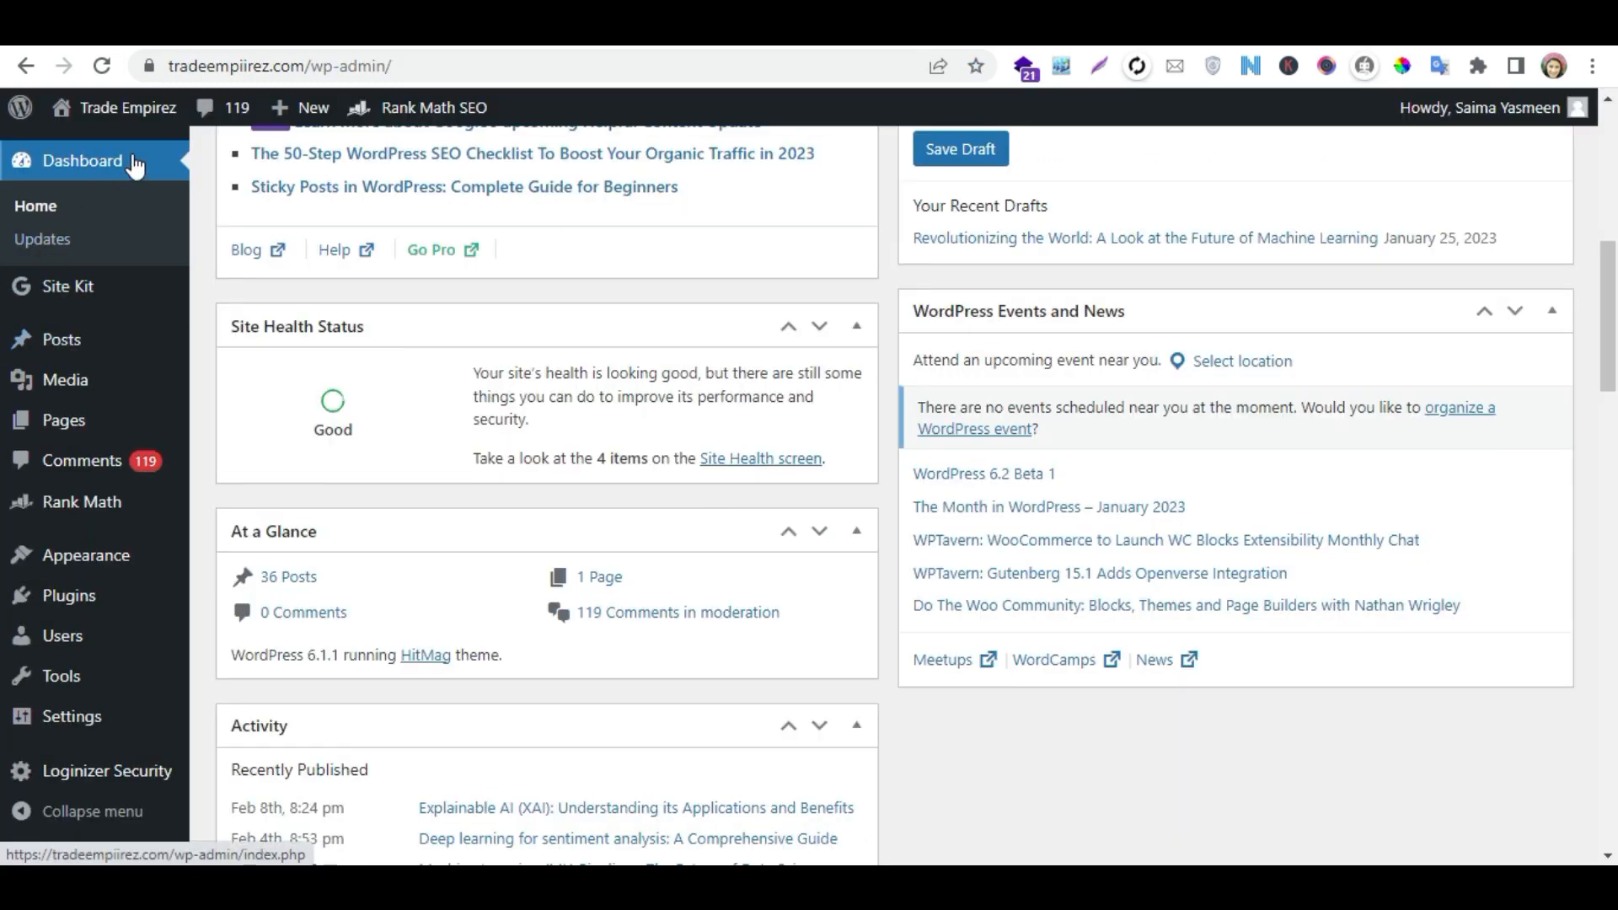
pyautogui.moveTo(299, 113)
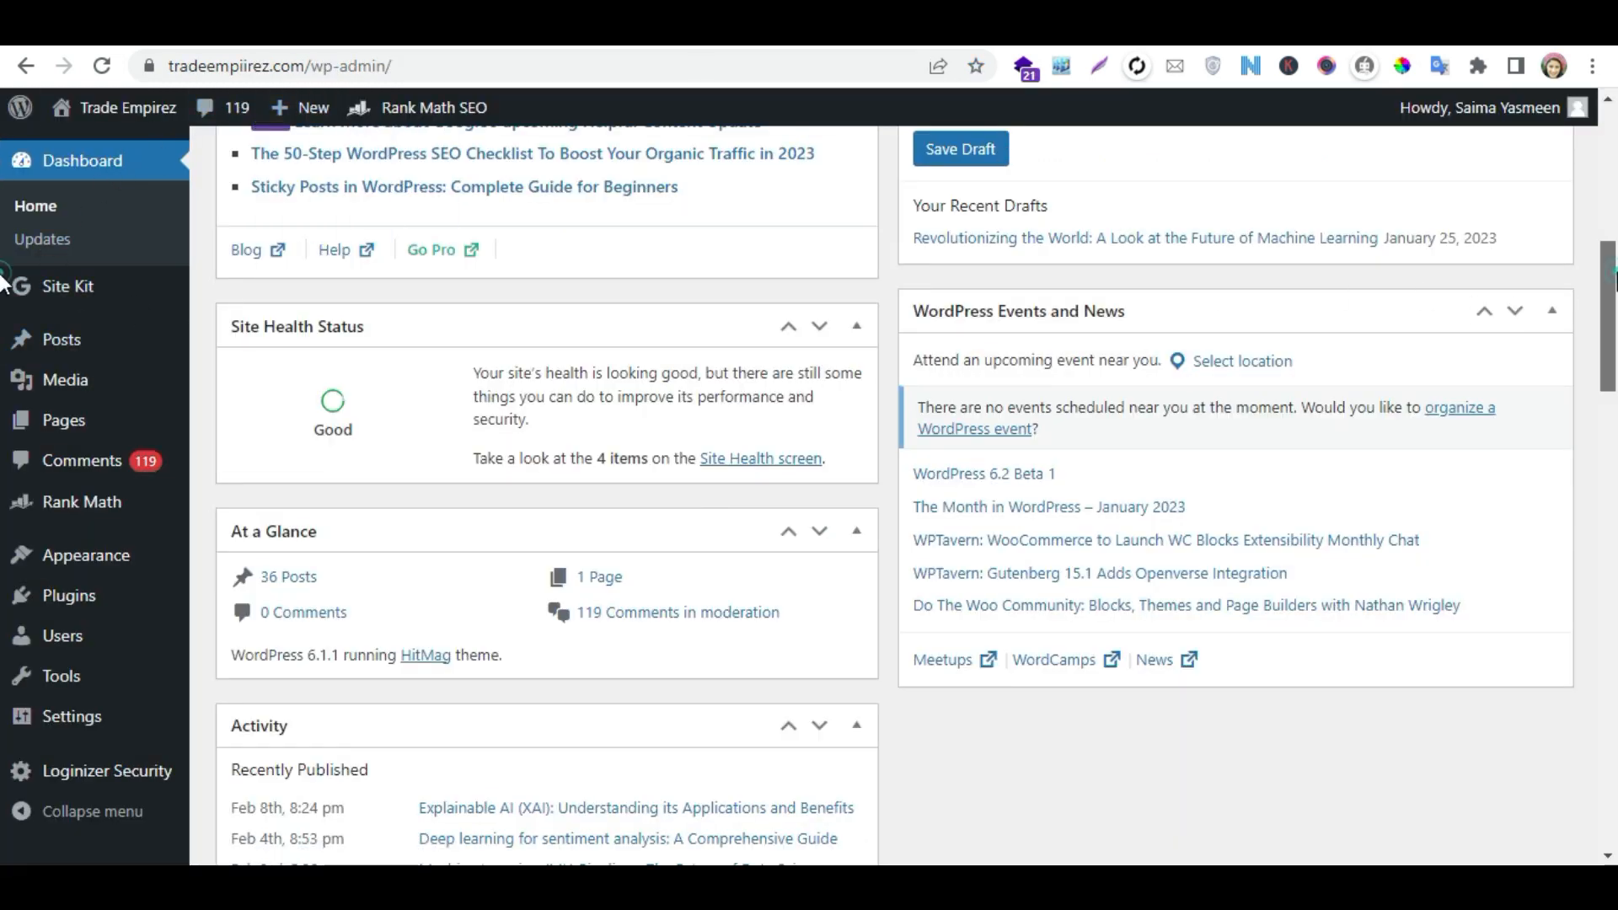
pyautogui.scroll(-6, 1498, 314)
pyautogui.scroll(-13, 3, 384)
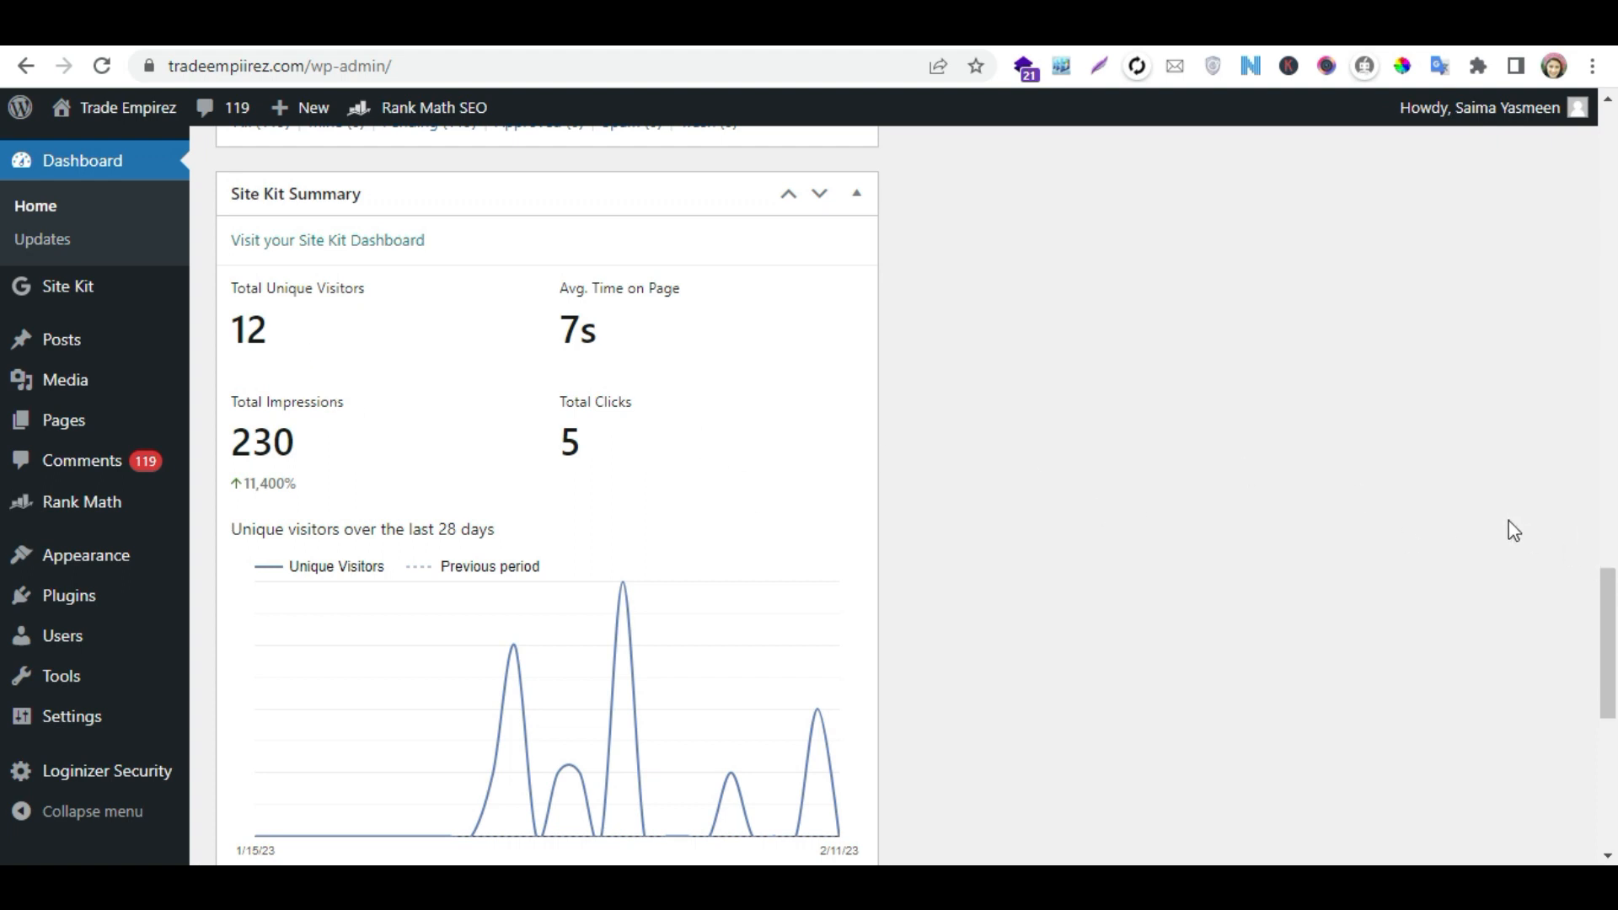
pyautogui.scroll(-3, 4, 624)
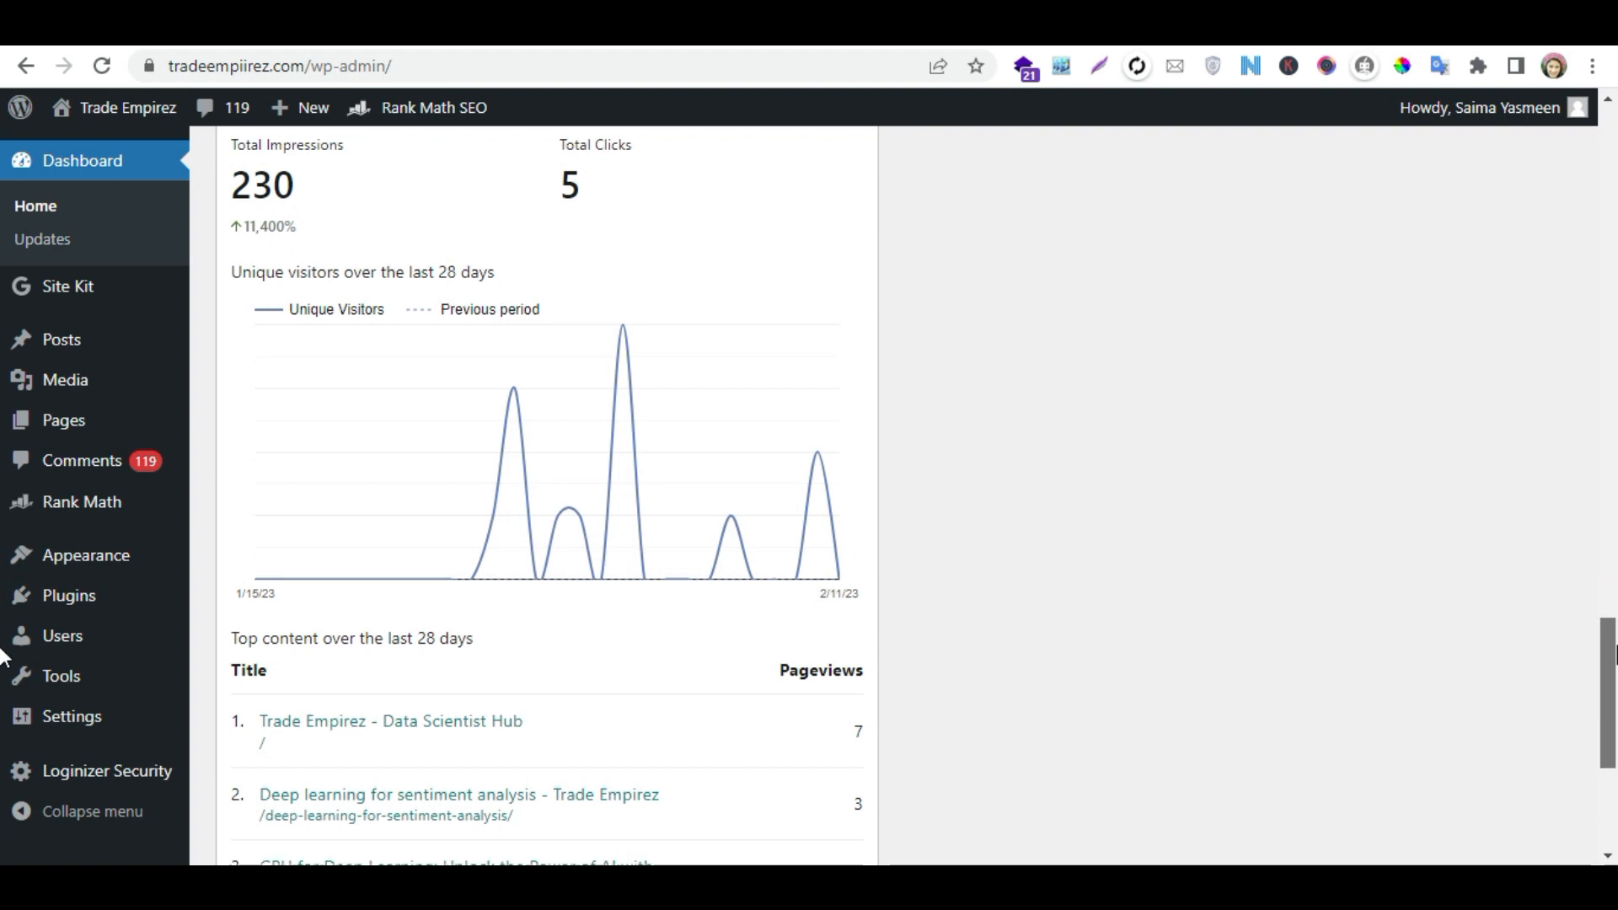
pyautogui.scroll(-12, 4, 658)
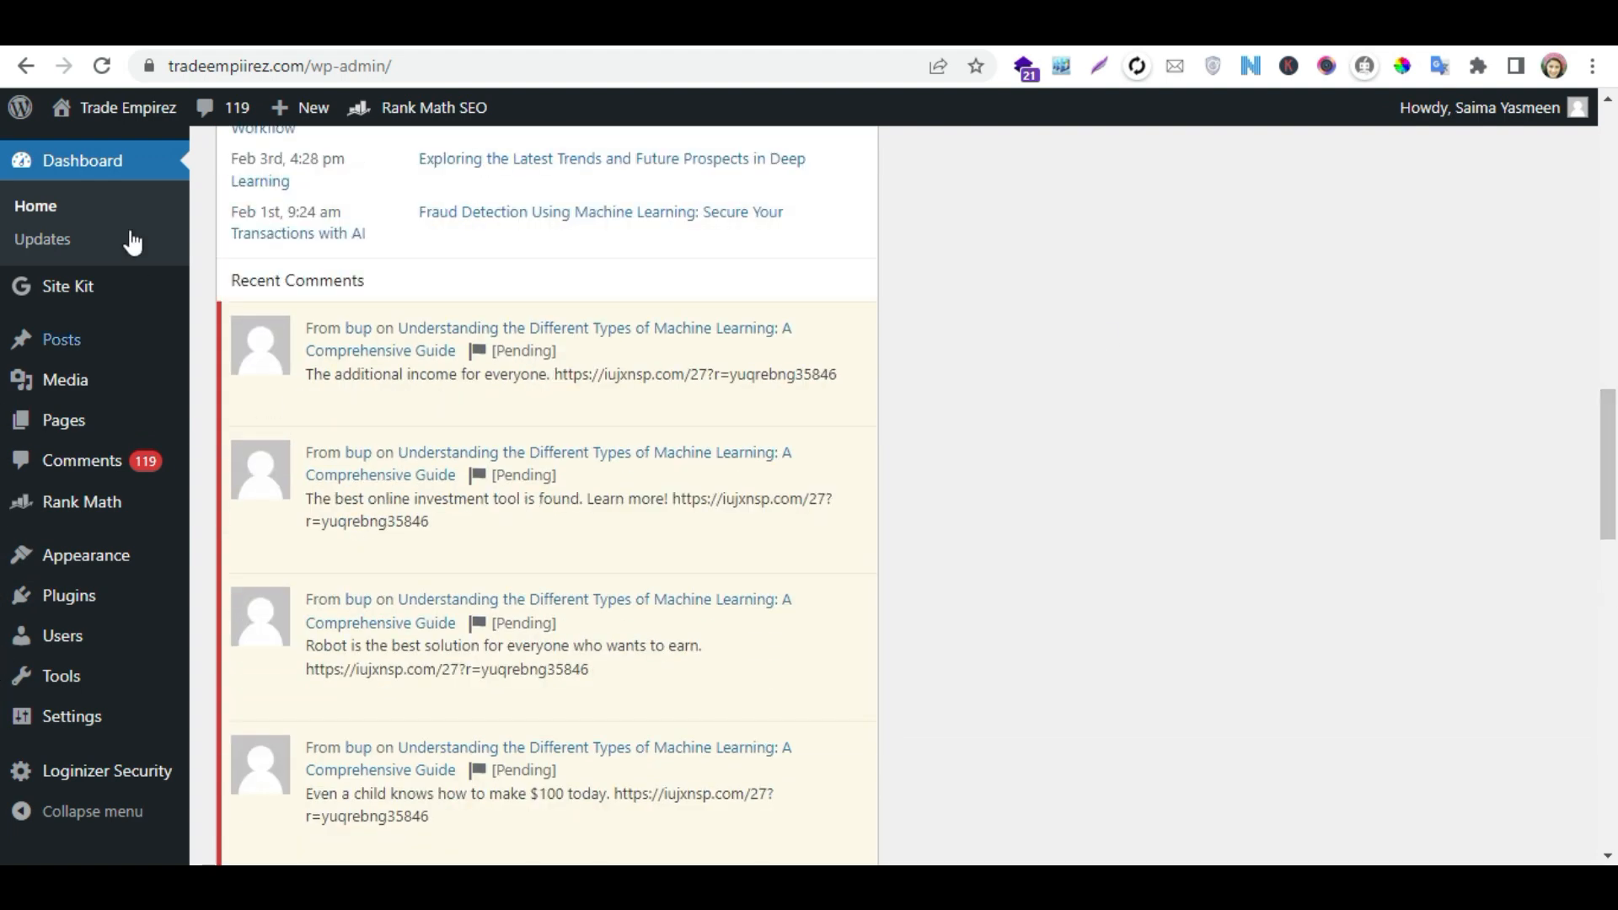
pyautogui.click(310, 149)
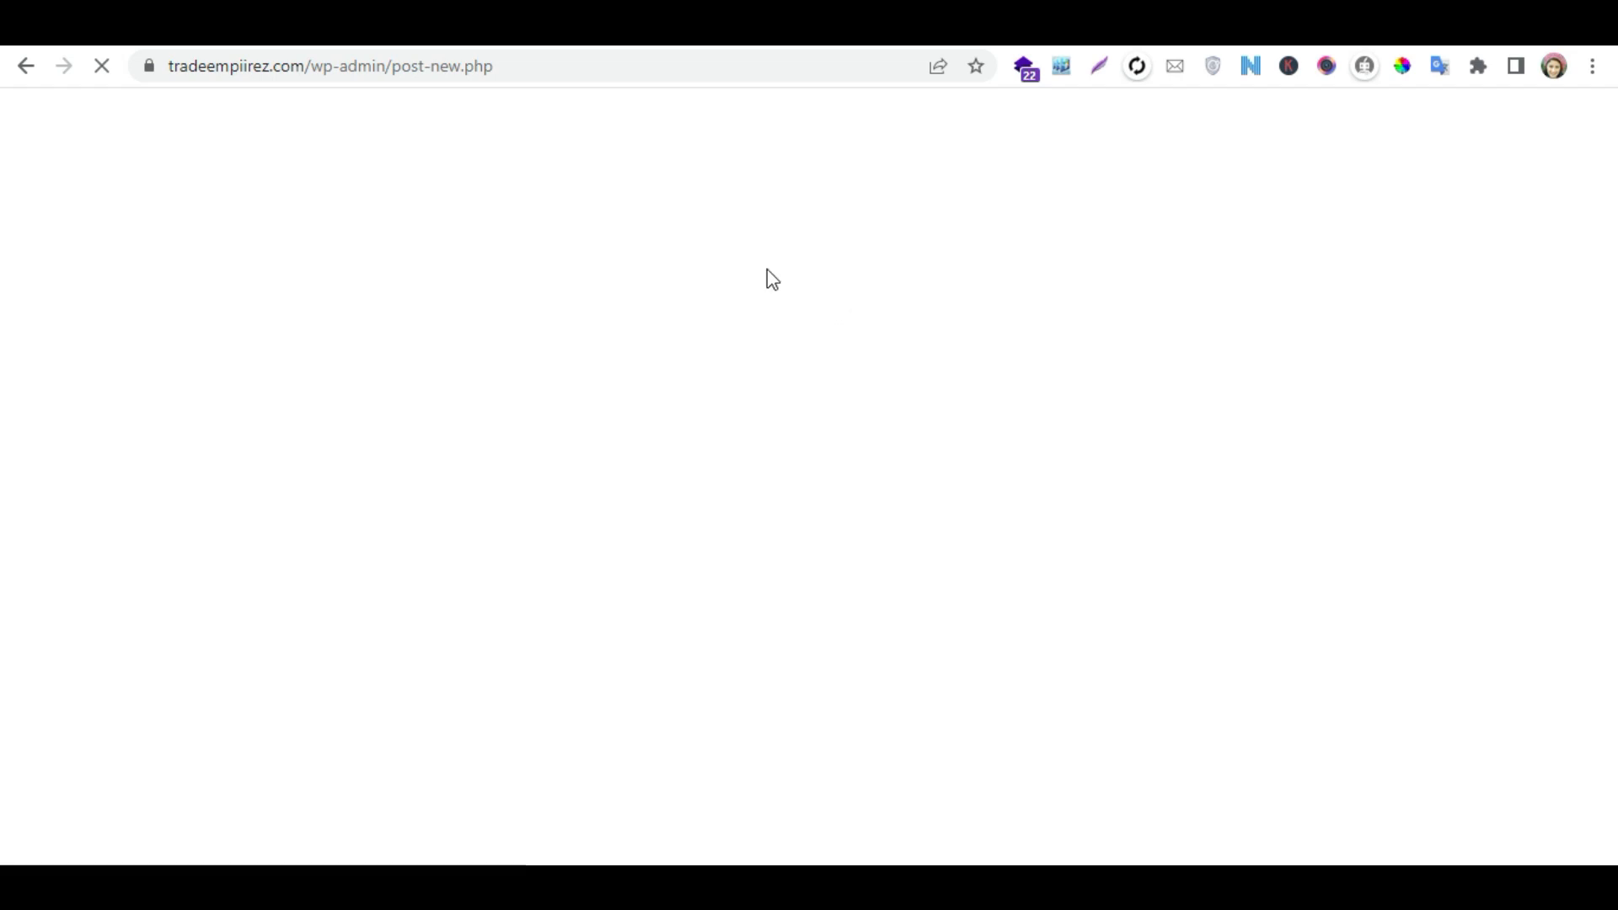
pyautogui.click(364, 364)
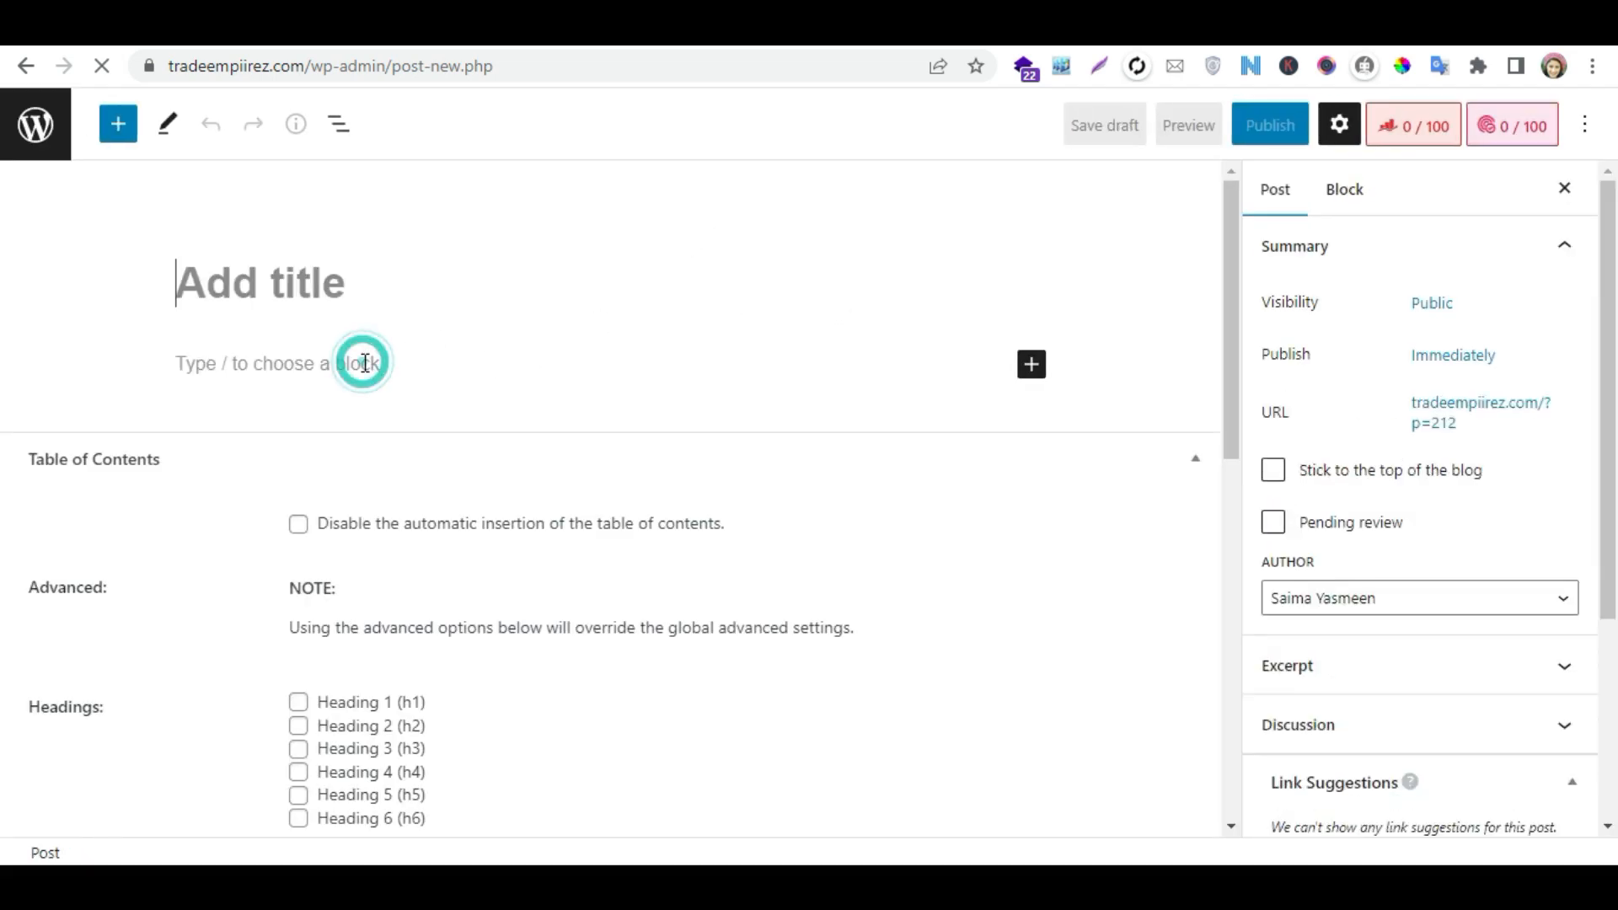
pyautogui.hotkey('ctrl', 'v')
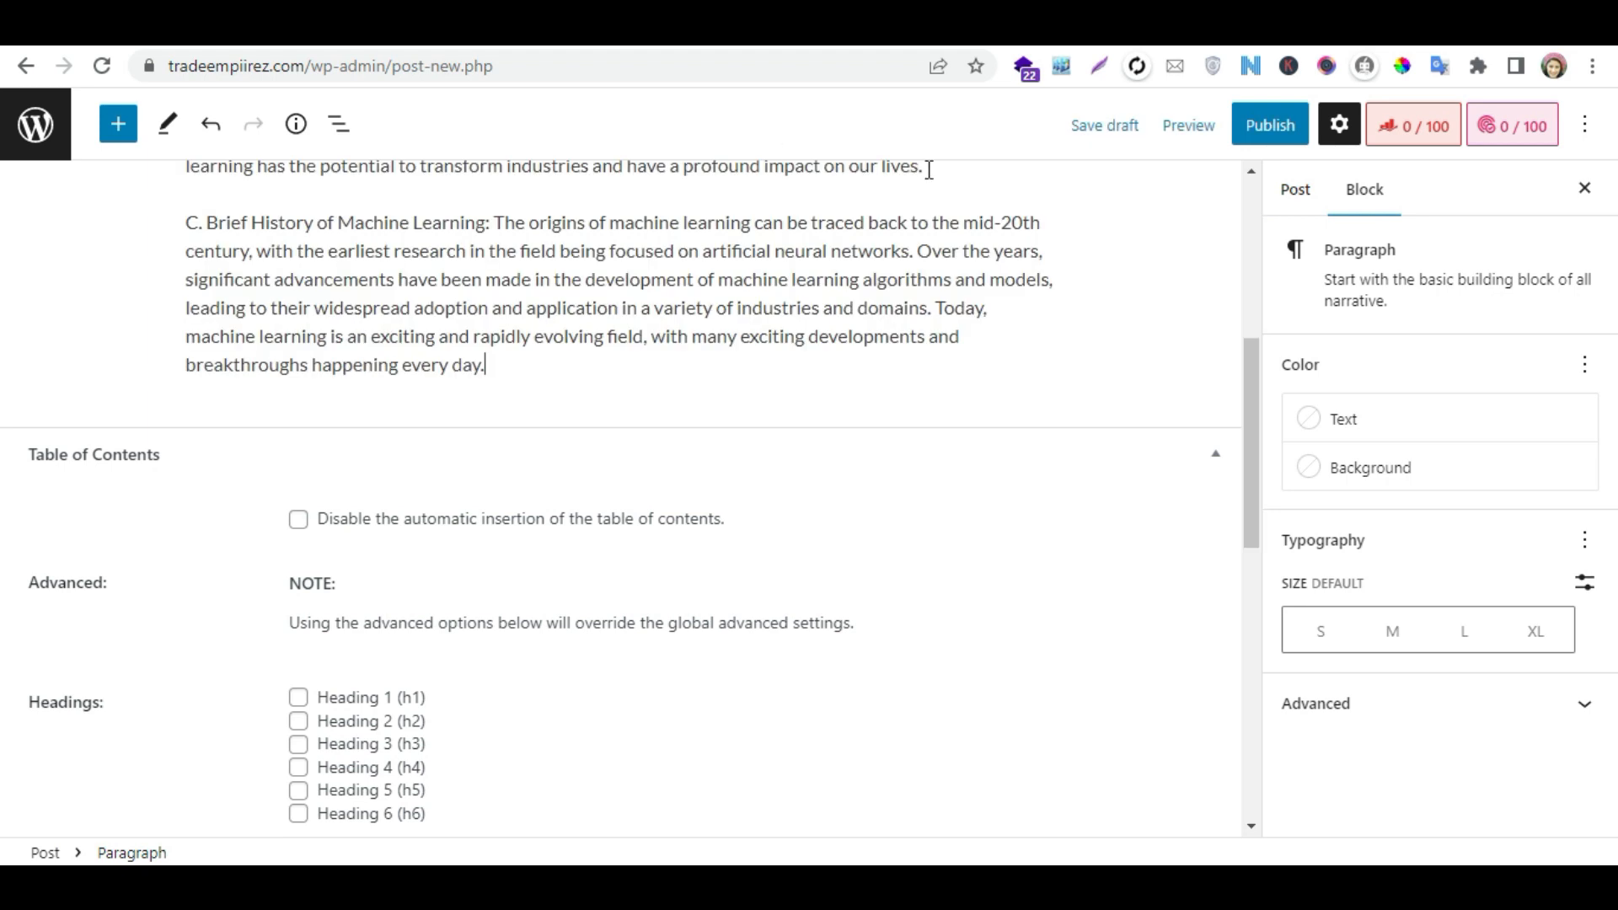
# - Switch to the ChatGPT chat and copy section II of the outline, from "Types of Machine Learning" through "Transfer Learning"
pyautogui.hotkey('ctrl', 'Tab')
pyautogui.moveTo(1615, 621); pyautogui.dragTo(1615, 230)
pyautogui.moveTo(754, 644); pyautogui.dragTo(566, 472)
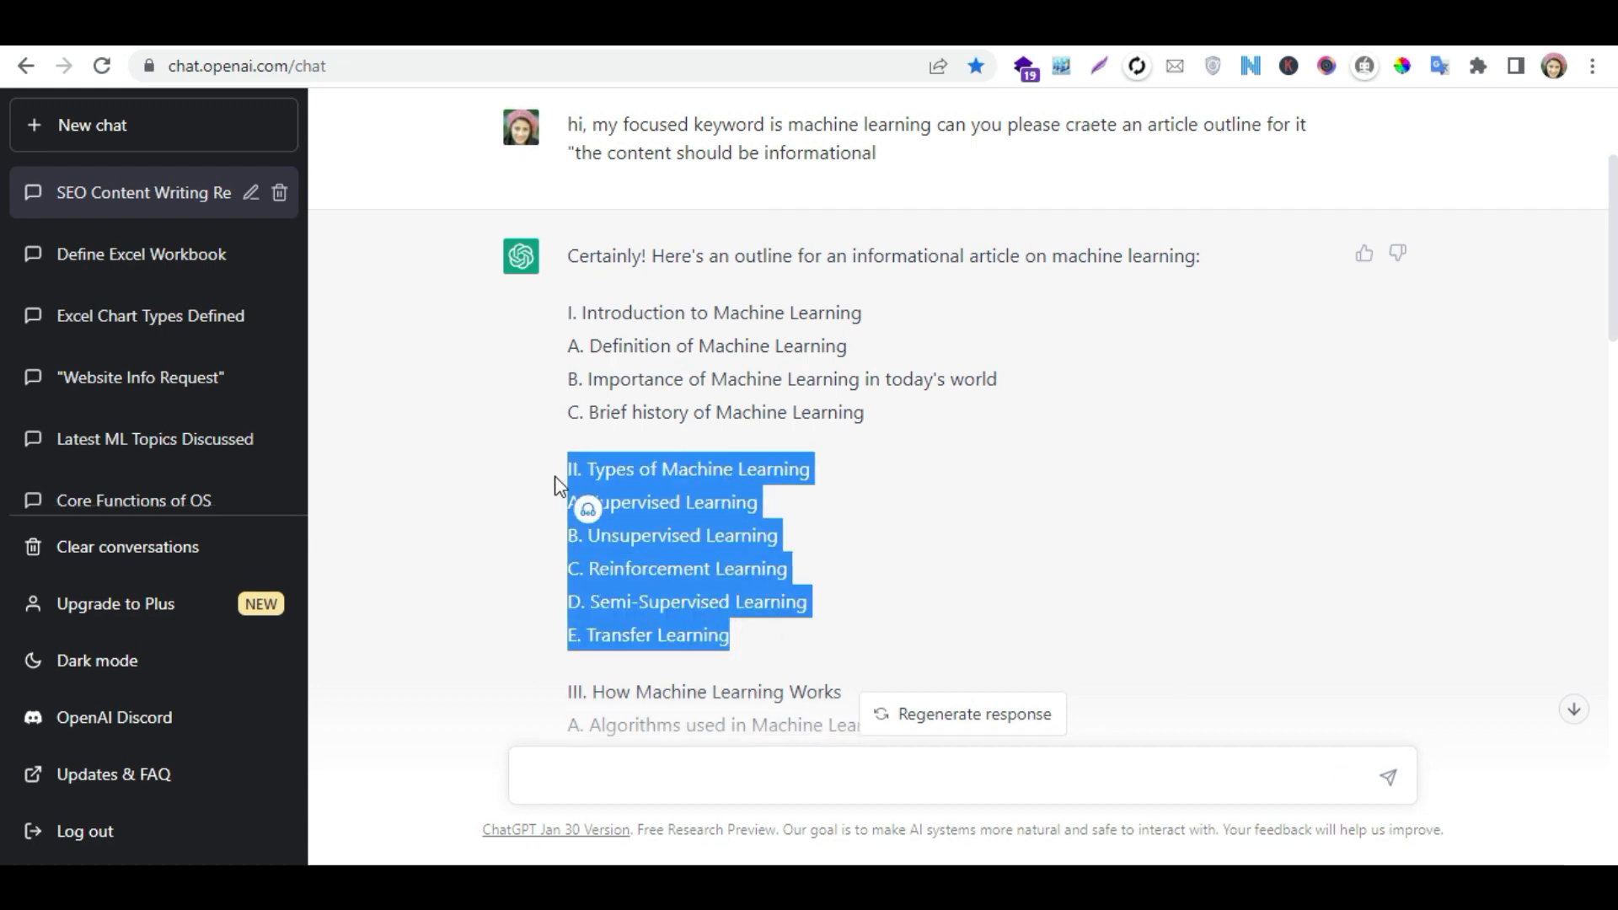
pyautogui.rightClick(646, 477)
pyautogui.click(674, 475)
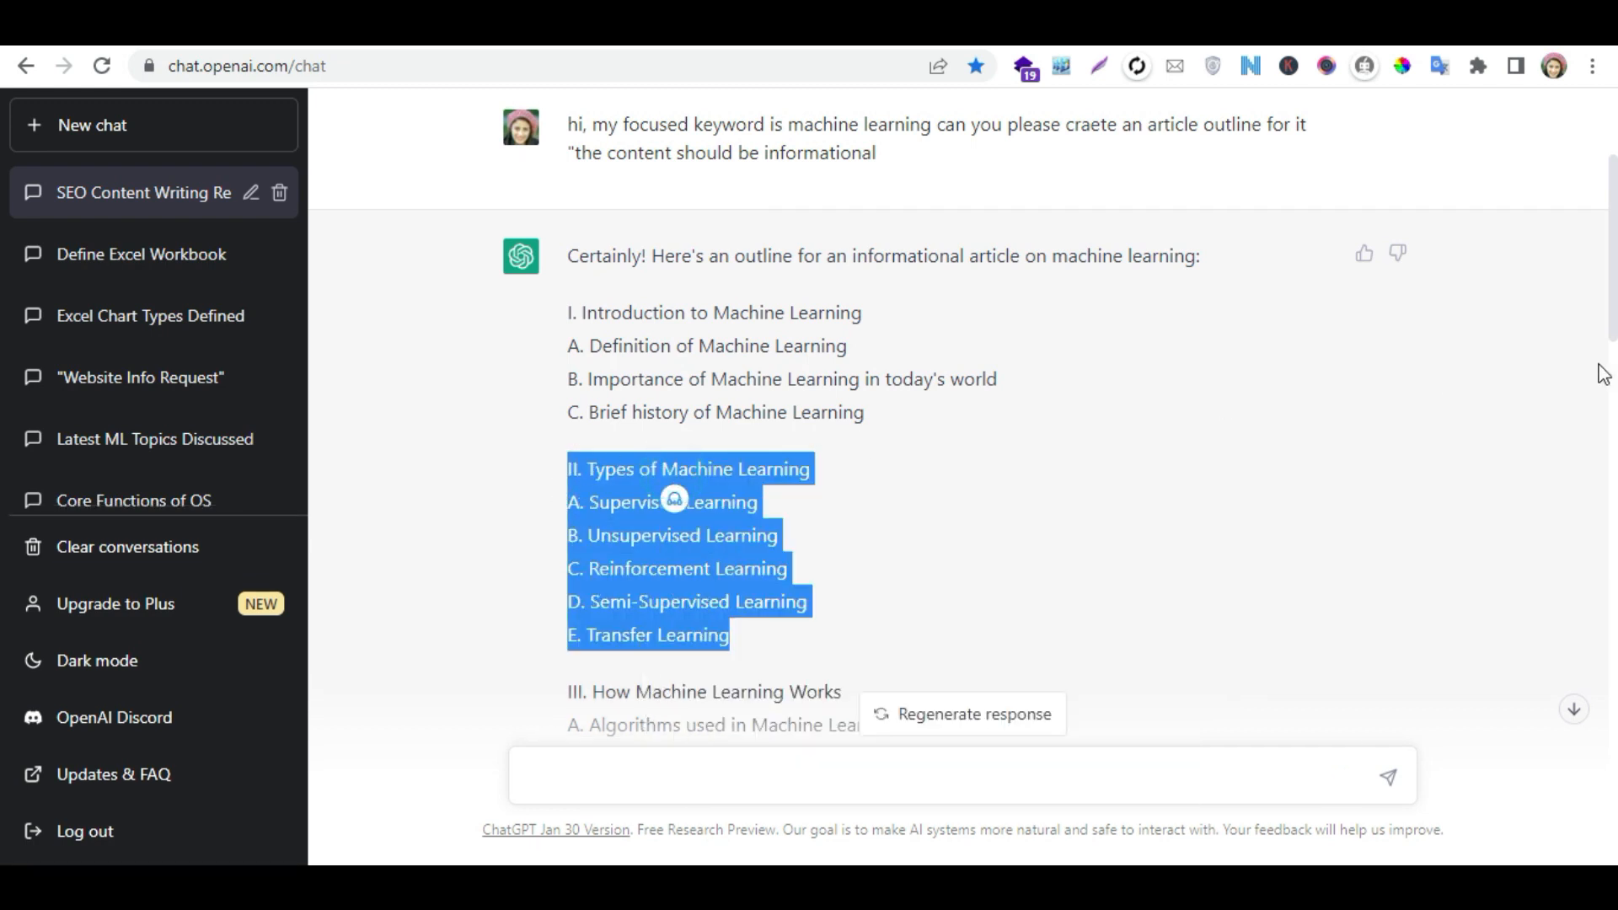
# - Open the sent introduction-section prompt for editing
pyautogui.moveTo(1605, 315); pyautogui.dragTo(1613, 722)
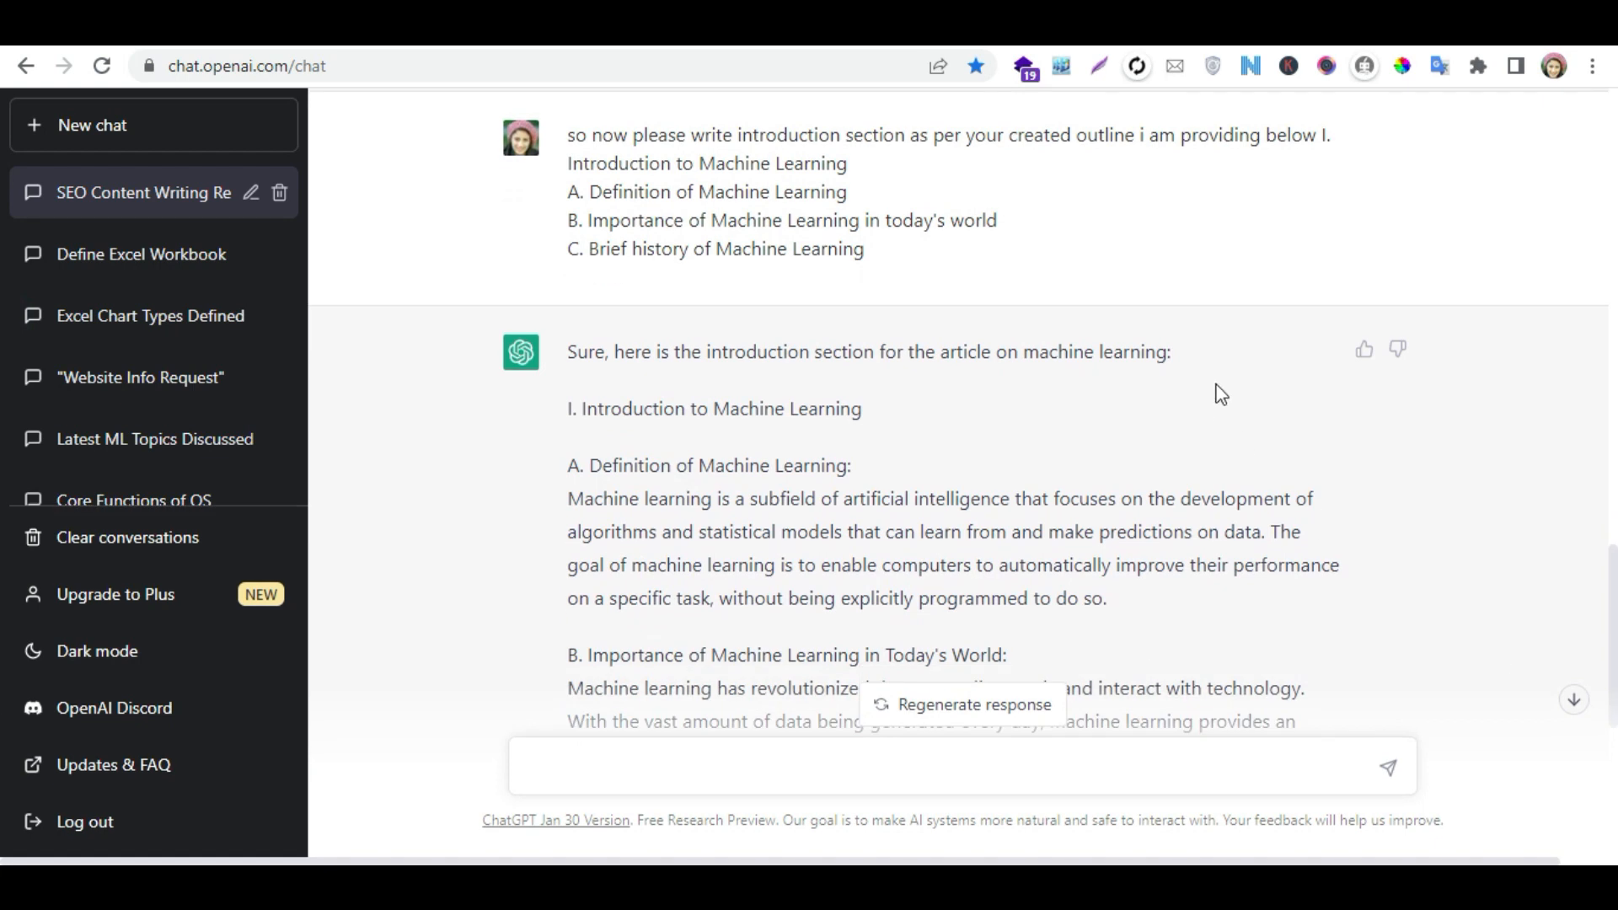
pyautogui.click(1364, 135)
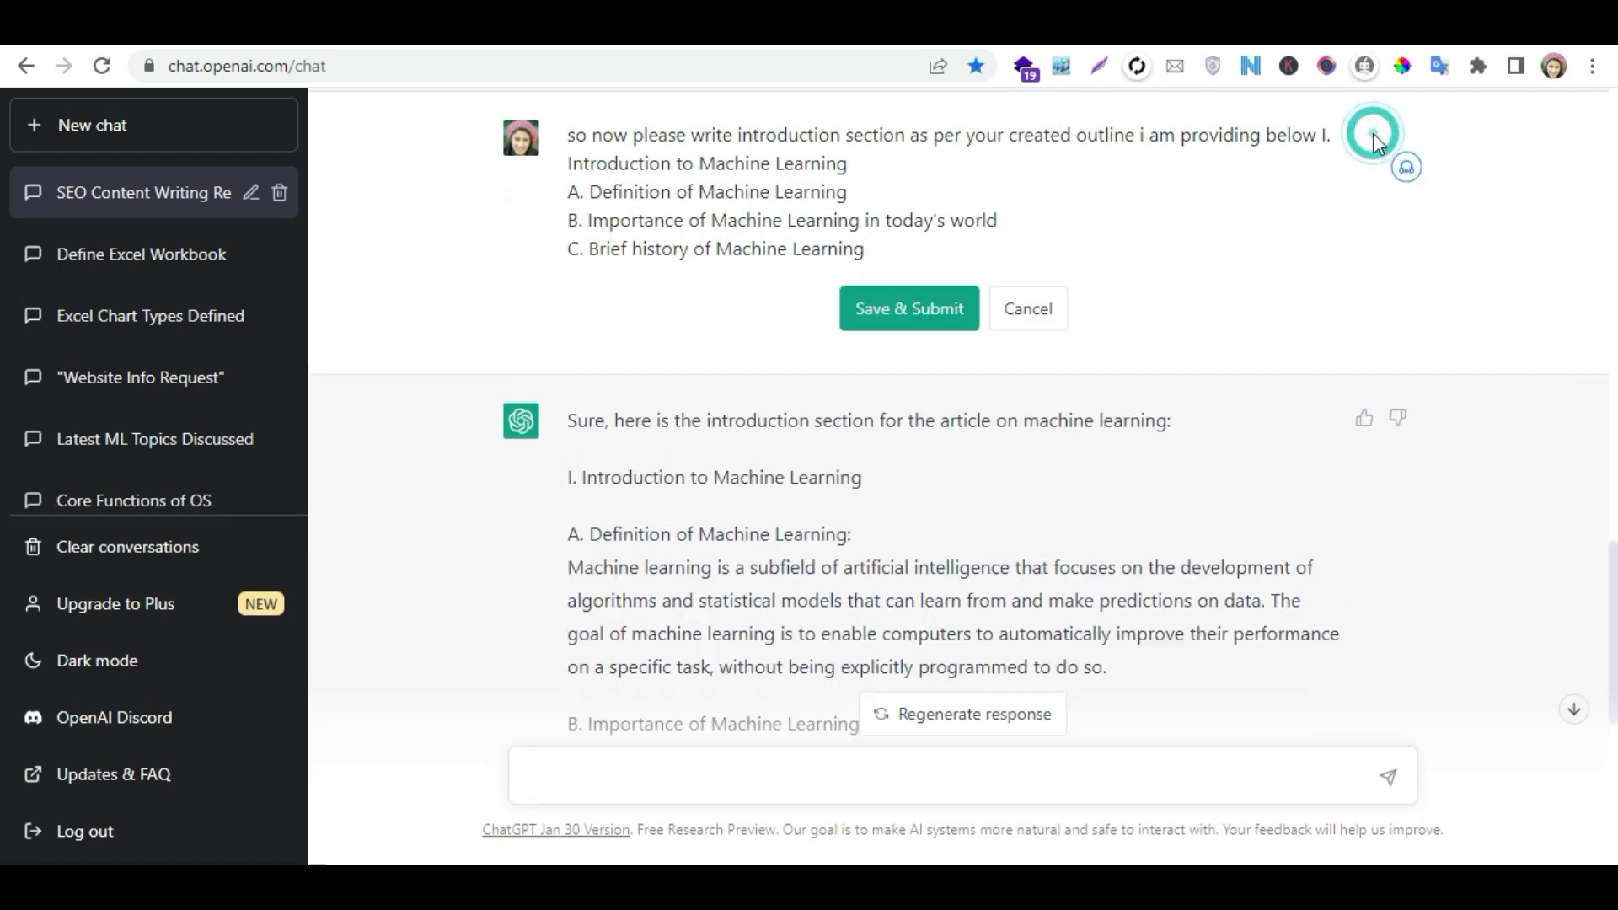
pyautogui.moveTo(1338, 131); pyautogui.dragTo(588, 158)
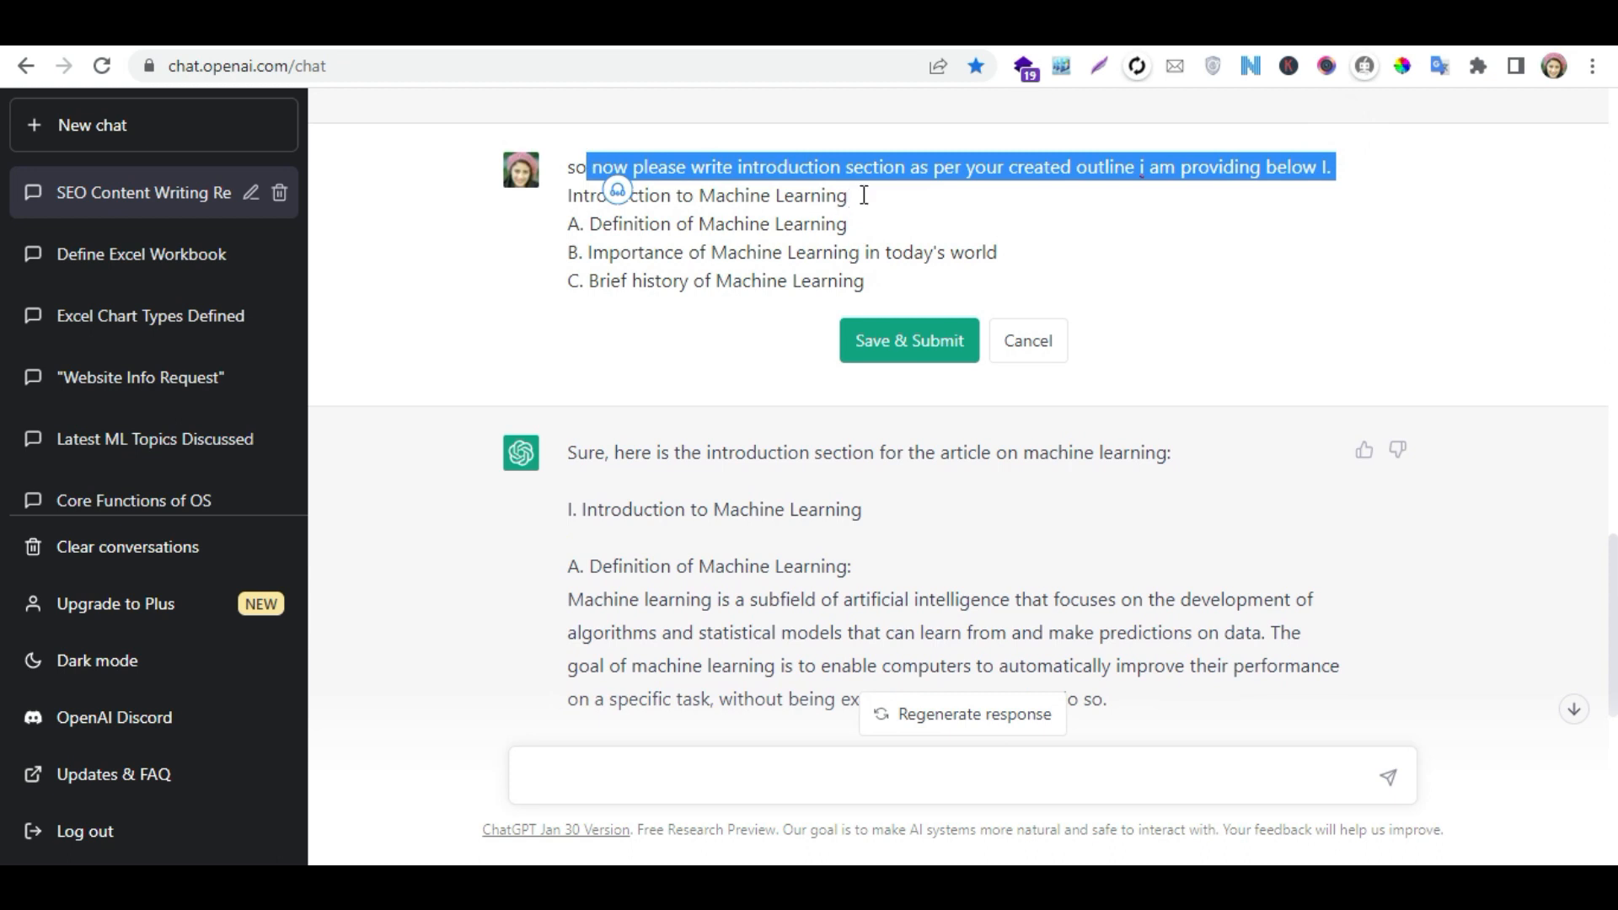
pyautogui.press('BackSpace')
pyautogui.press('BackSpace')
pyautogui.press('BackSpace')
pyautogui.press('BackSpace')
pyautogui.hotkey('ctrl', 'v')
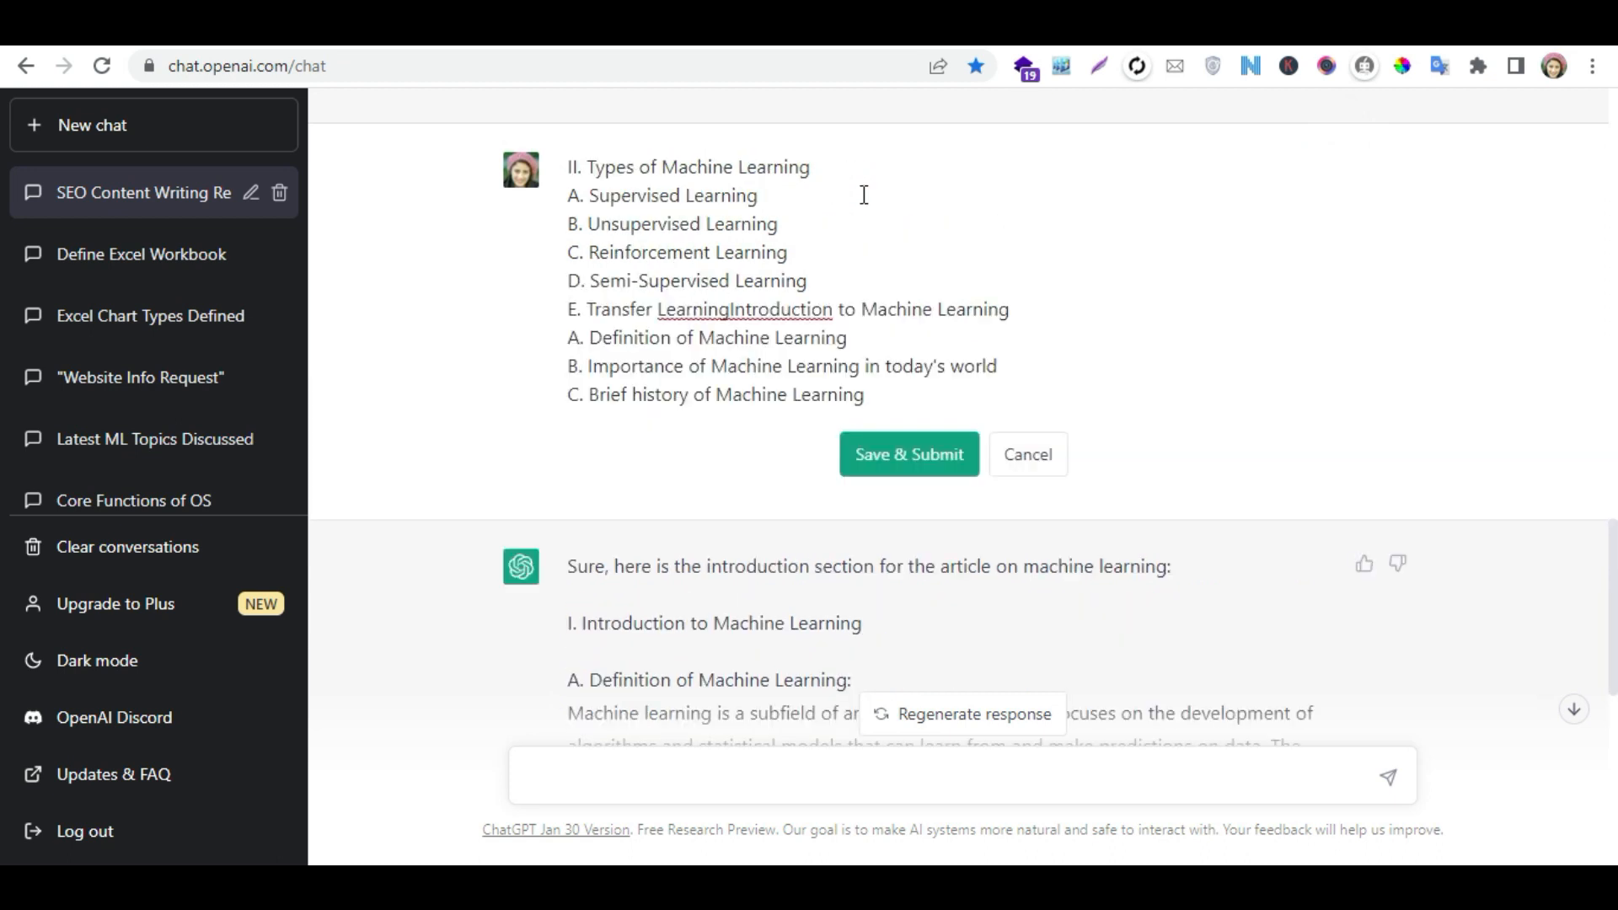
pyautogui.hotkey('ctrl', 'z')
pyautogui.hotkey('ctrl', 'z')
pyautogui.hotkey('ctrl', 'z')
pyautogui.hotkey('ctrl', 'z')
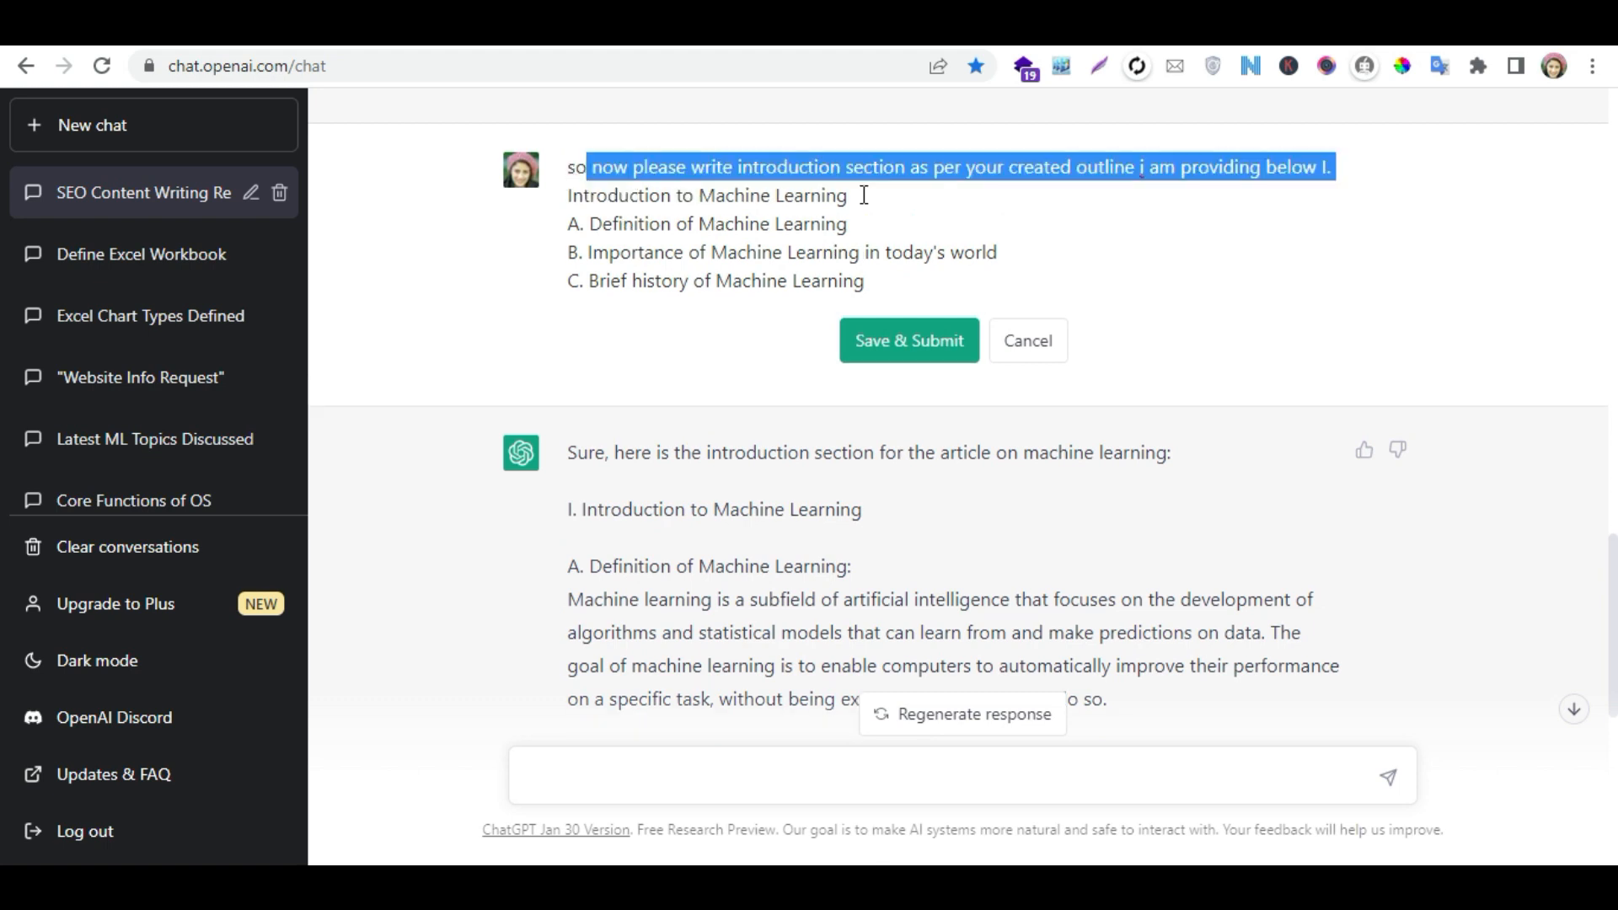
pyautogui.click(848, 194)
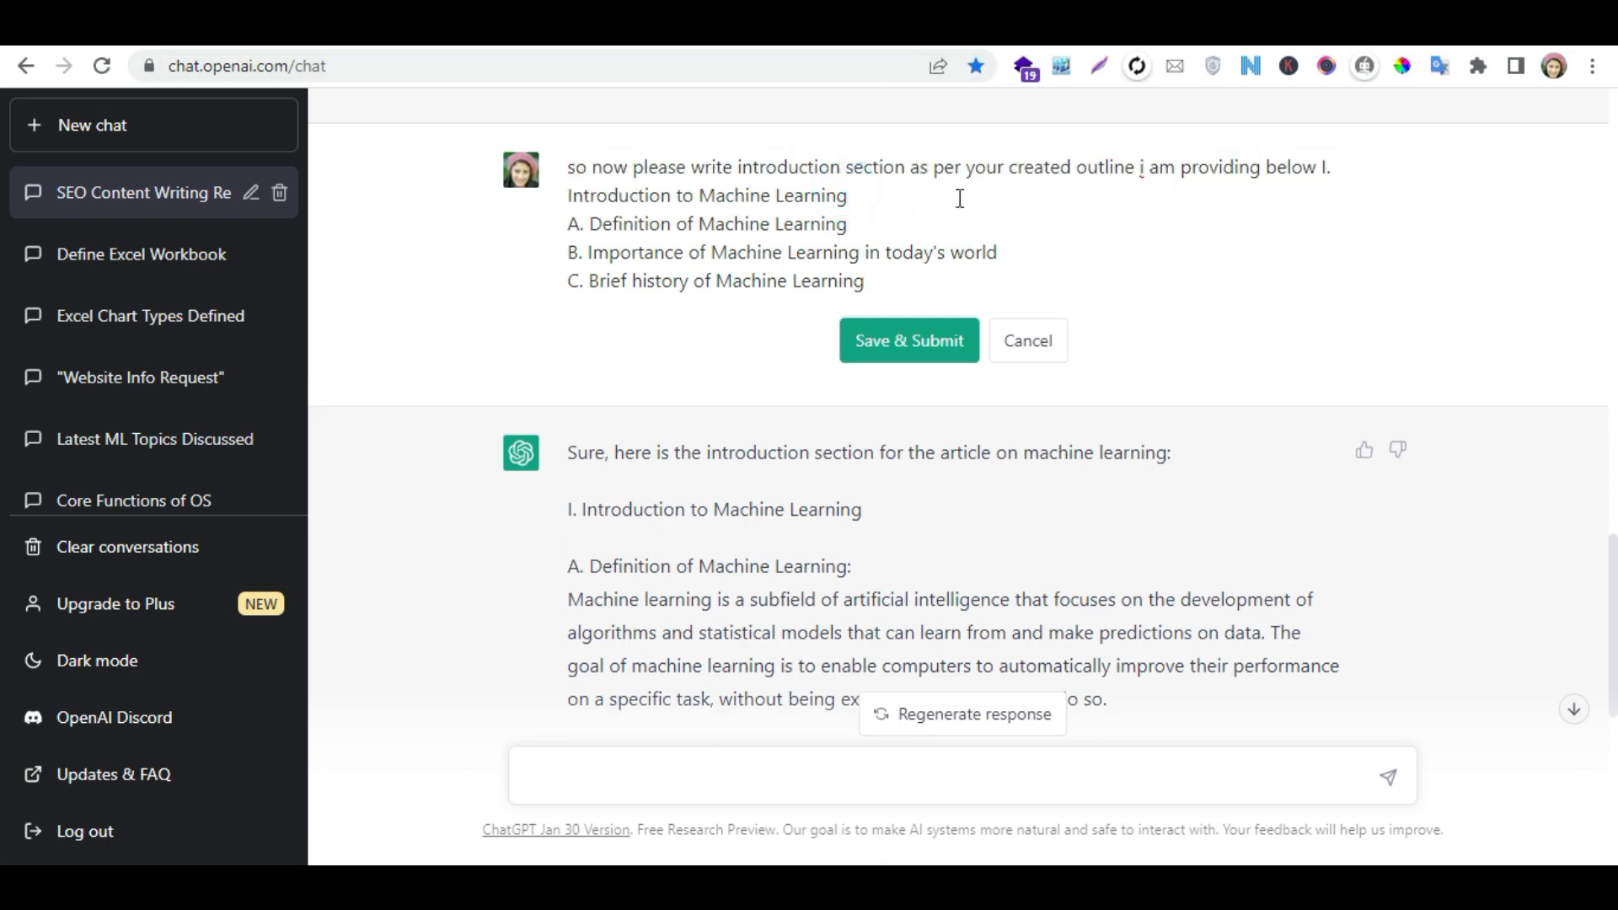
# - Reword the start of the prompt to "so now please write content as per your created outline i am providing below"
pyautogui.click(1344, 169)
pyautogui.click(838, 169)
pyautogui.moveTo(841, 167); pyautogui.dragTo(732, 167)
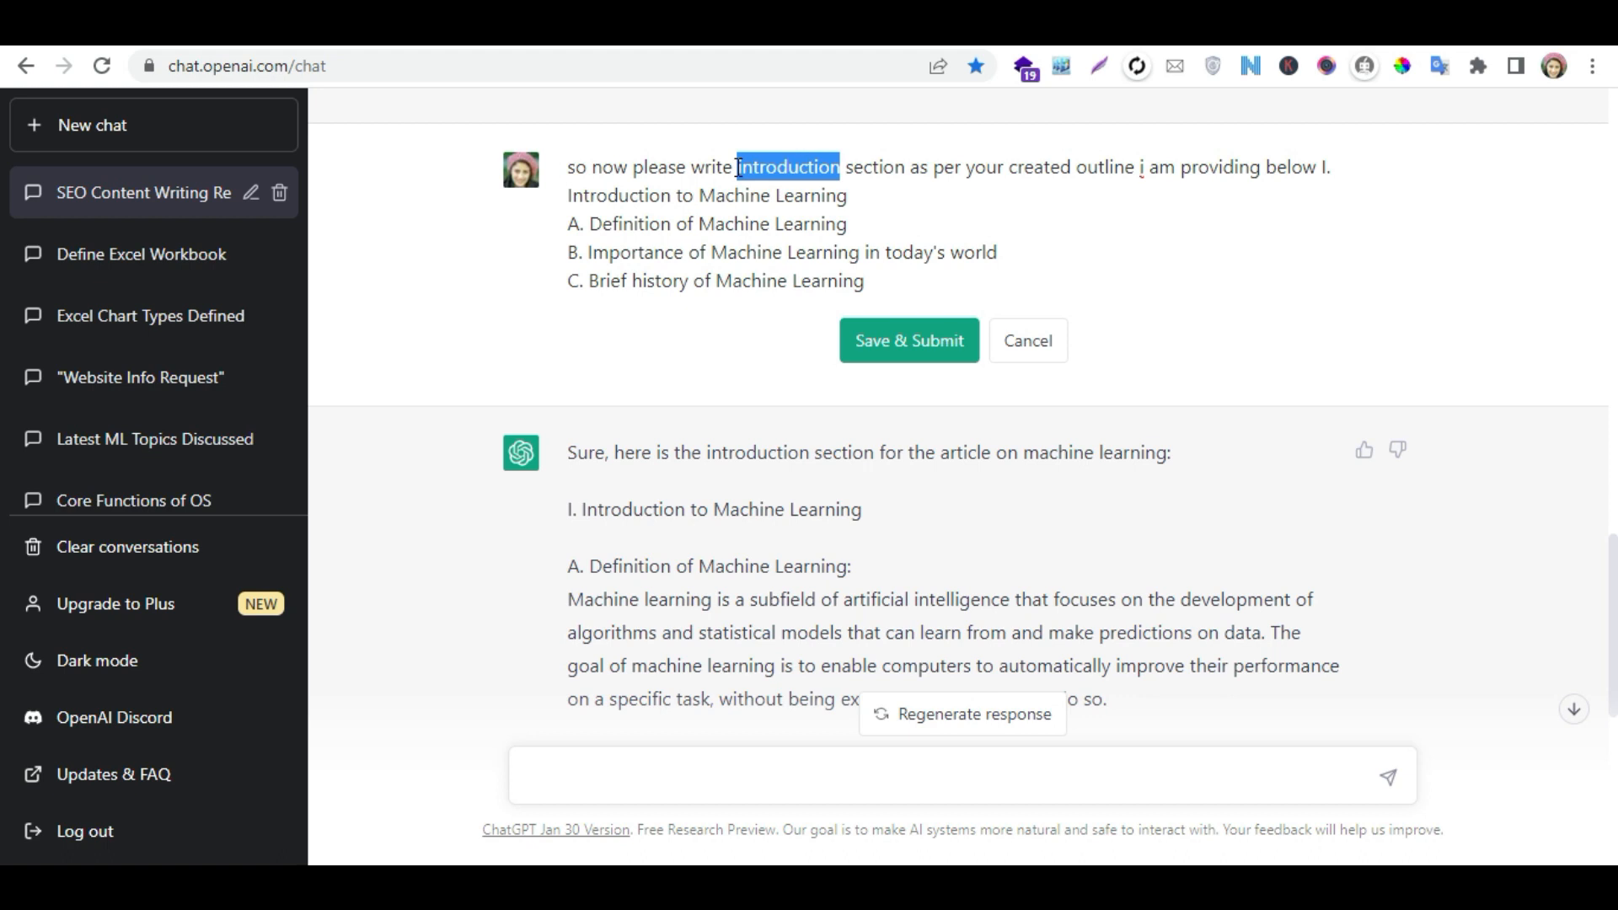
pyautogui.write('content on')
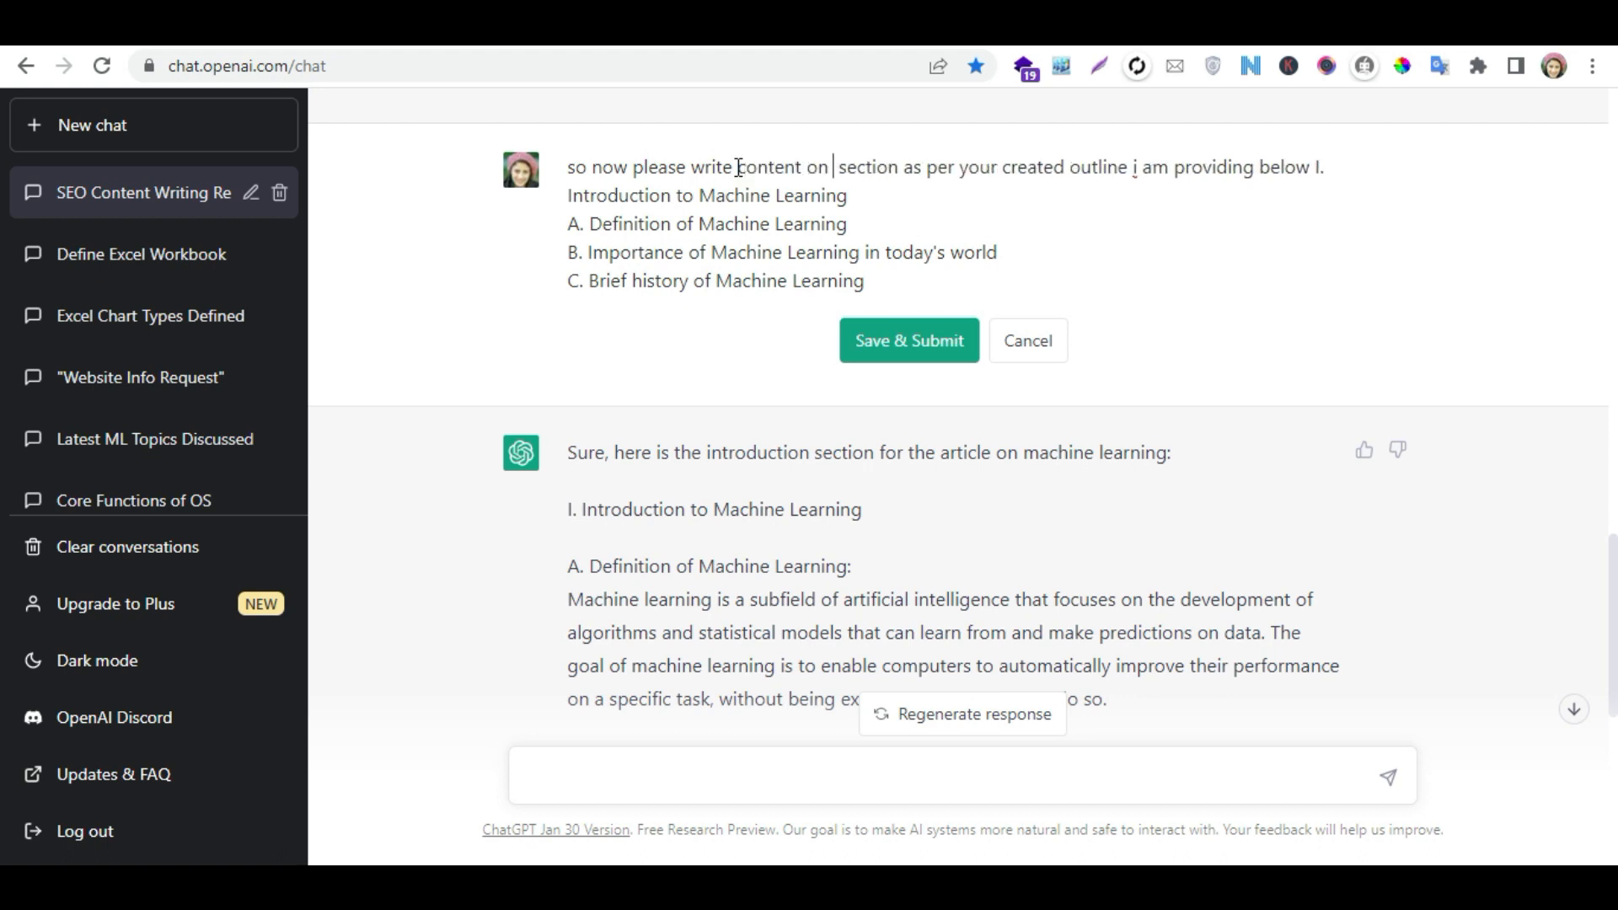
pyautogui.press('Delete')
pyautogui.moveTo(901, 166); pyautogui.dragTo(803, 166)
pyautogui.press('Delete')
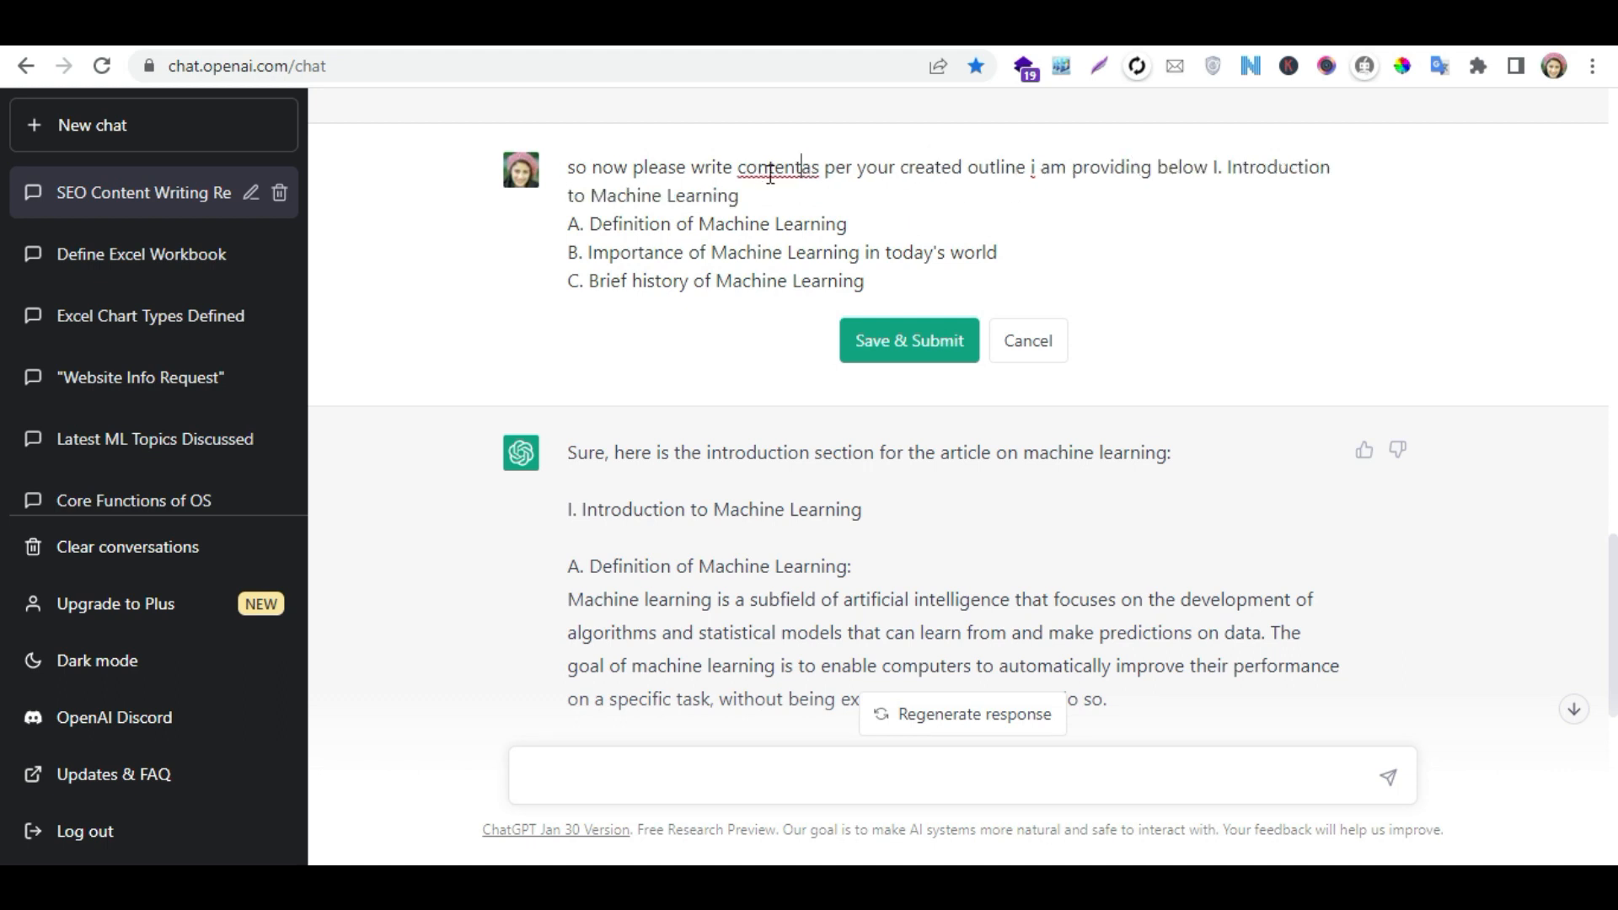
# - Replace introduction subtopics A to C in the prompt with the copied section II outline and resubmit the prompt
pyautogui.click(872, 284)
pyautogui.moveTo(872, 284); pyautogui.dragTo(563, 230)
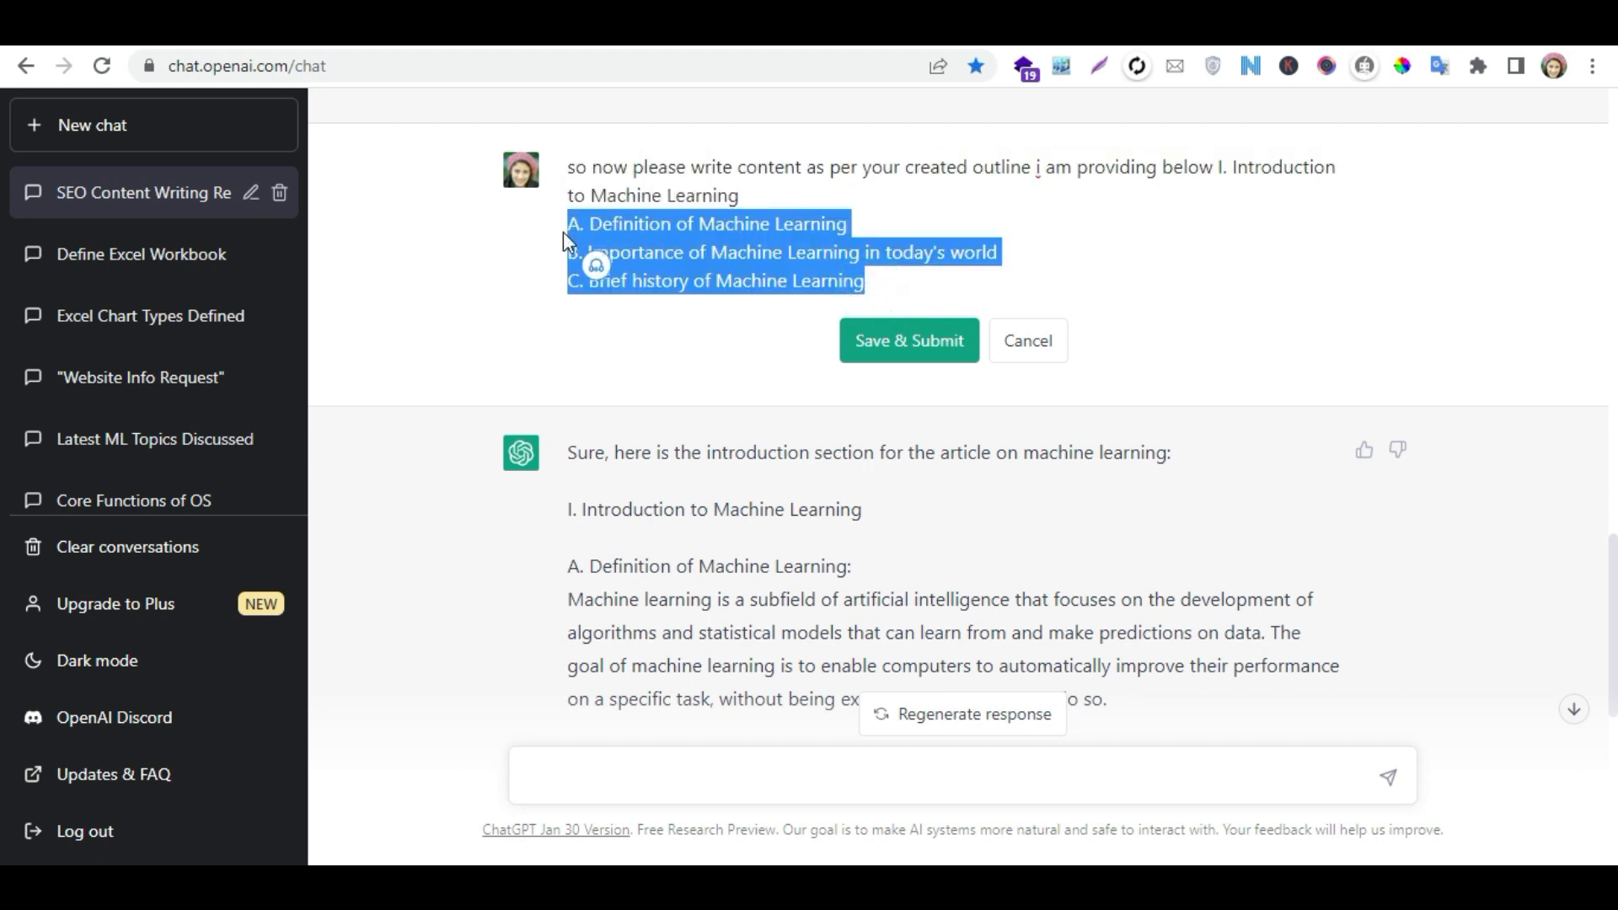
pyautogui.hotkey('ctrl', 'v')
pyautogui.click(930, 427)
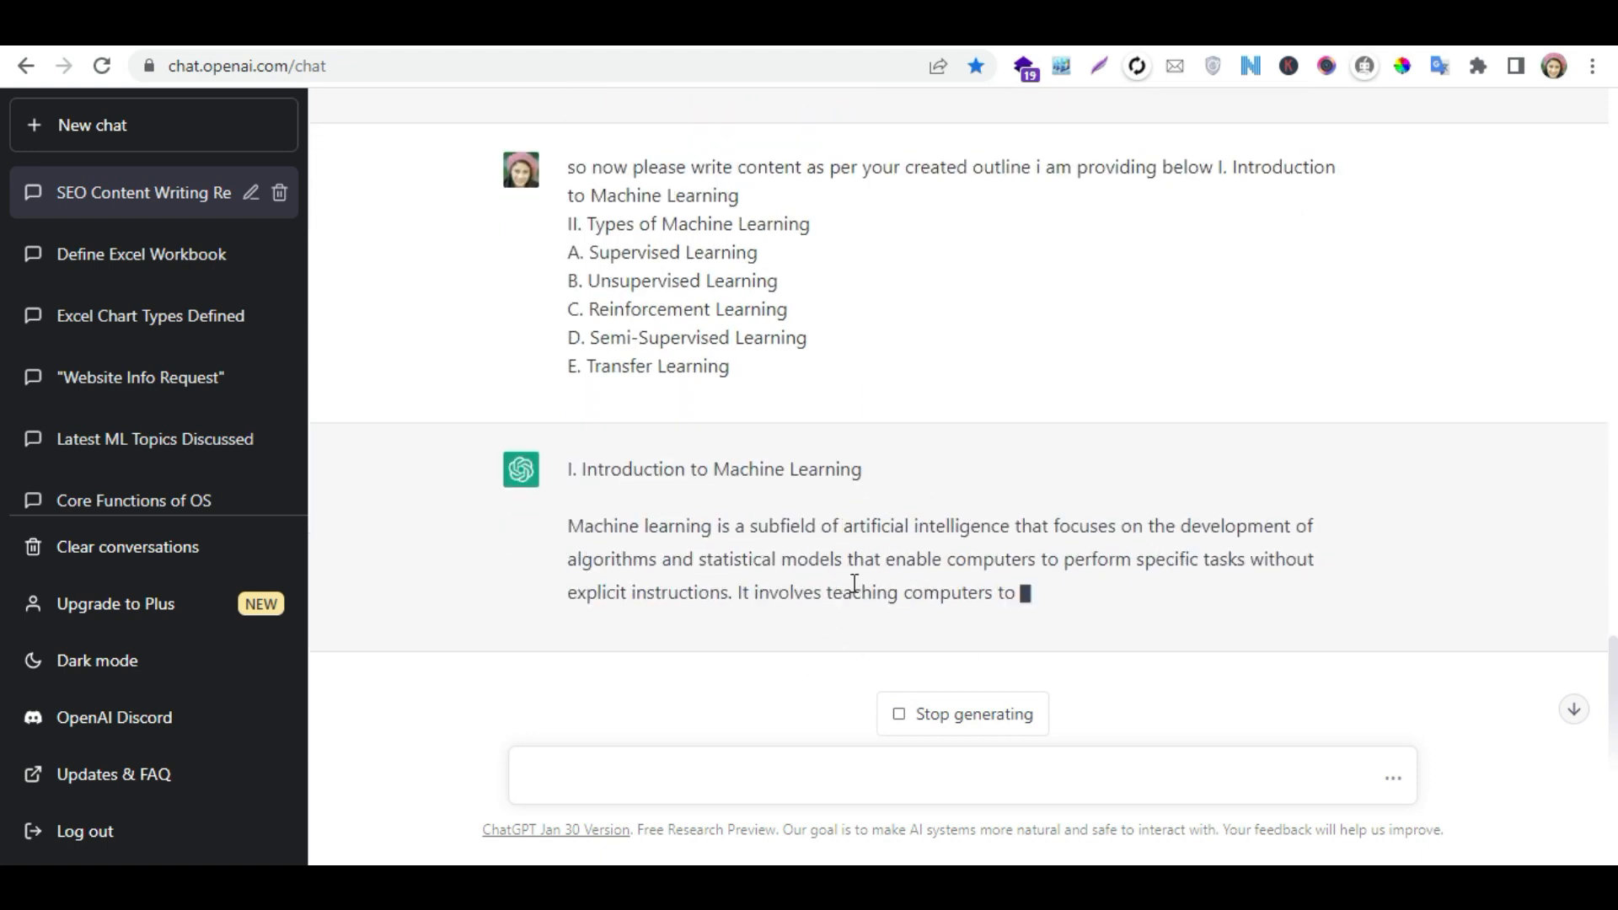
# - Stop the response and resubmit the prompt with "create content for given topics" added below the outline
pyautogui.click(960, 716)
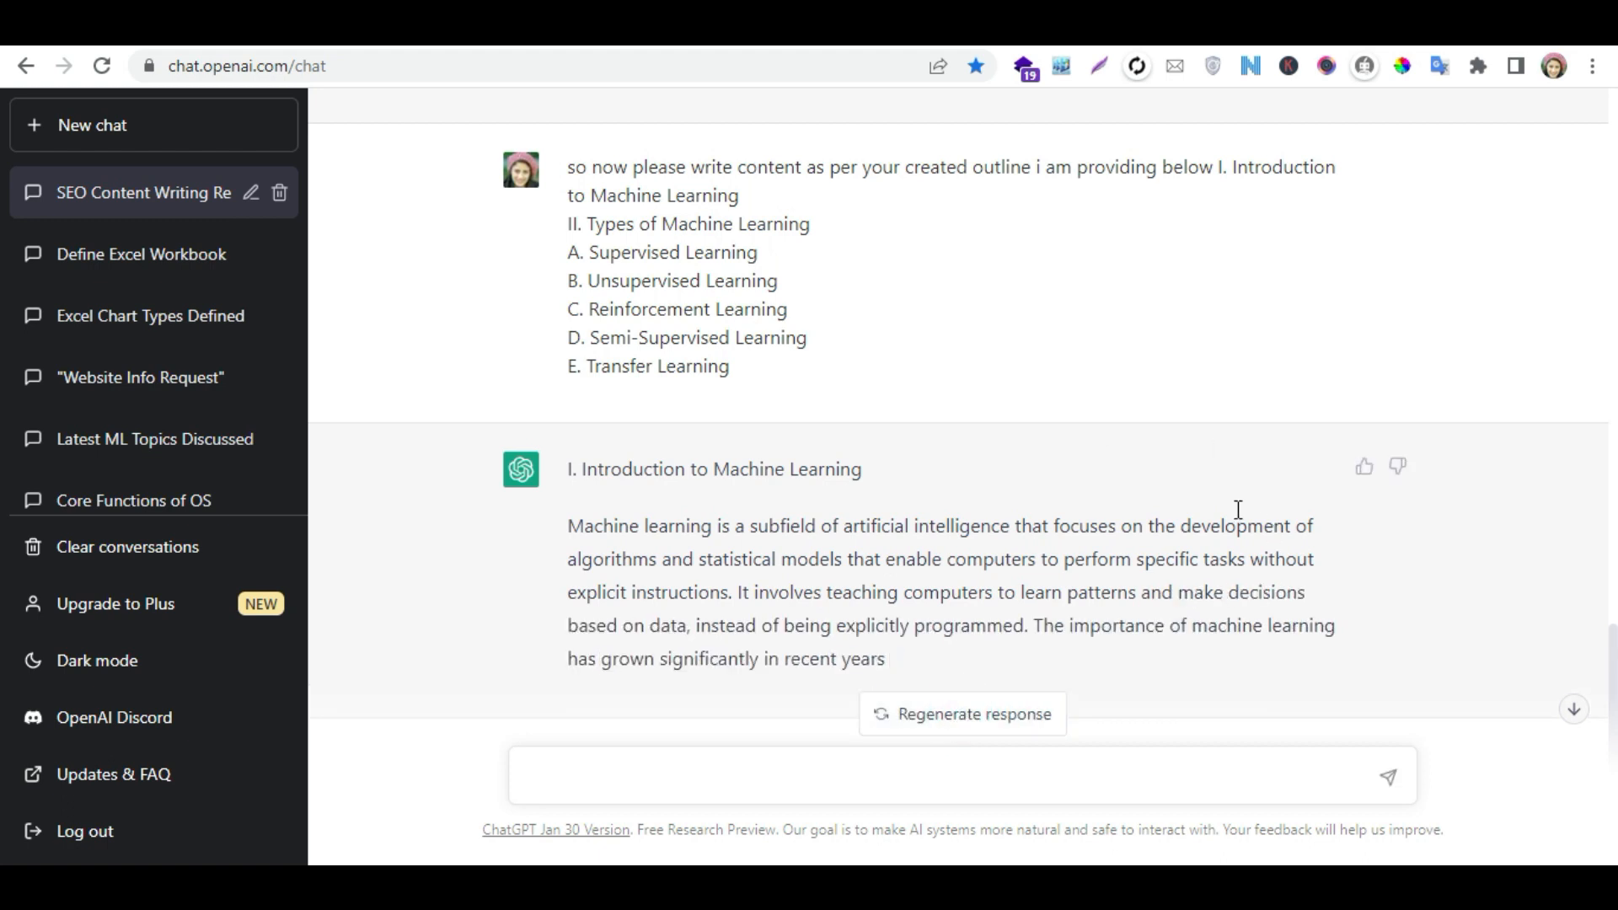
pyautogui.click(1364, 167)
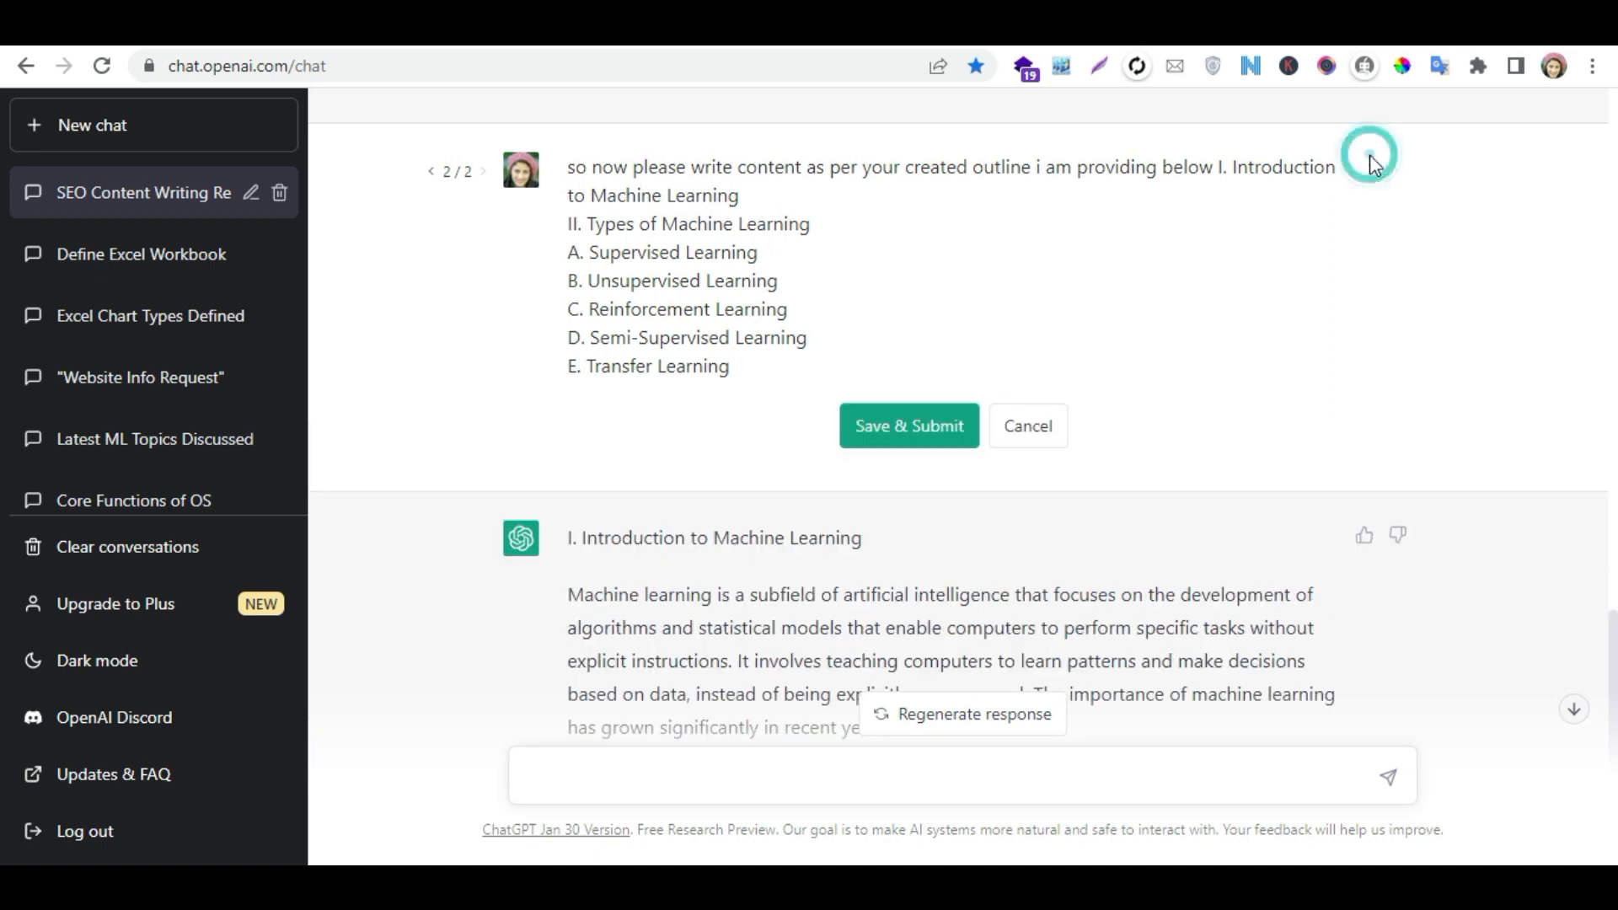
pyautogui.click(748, 363)
pyautogui.press('Return')
pyautogui.press('Return')
pyautogui.write('create content for given')
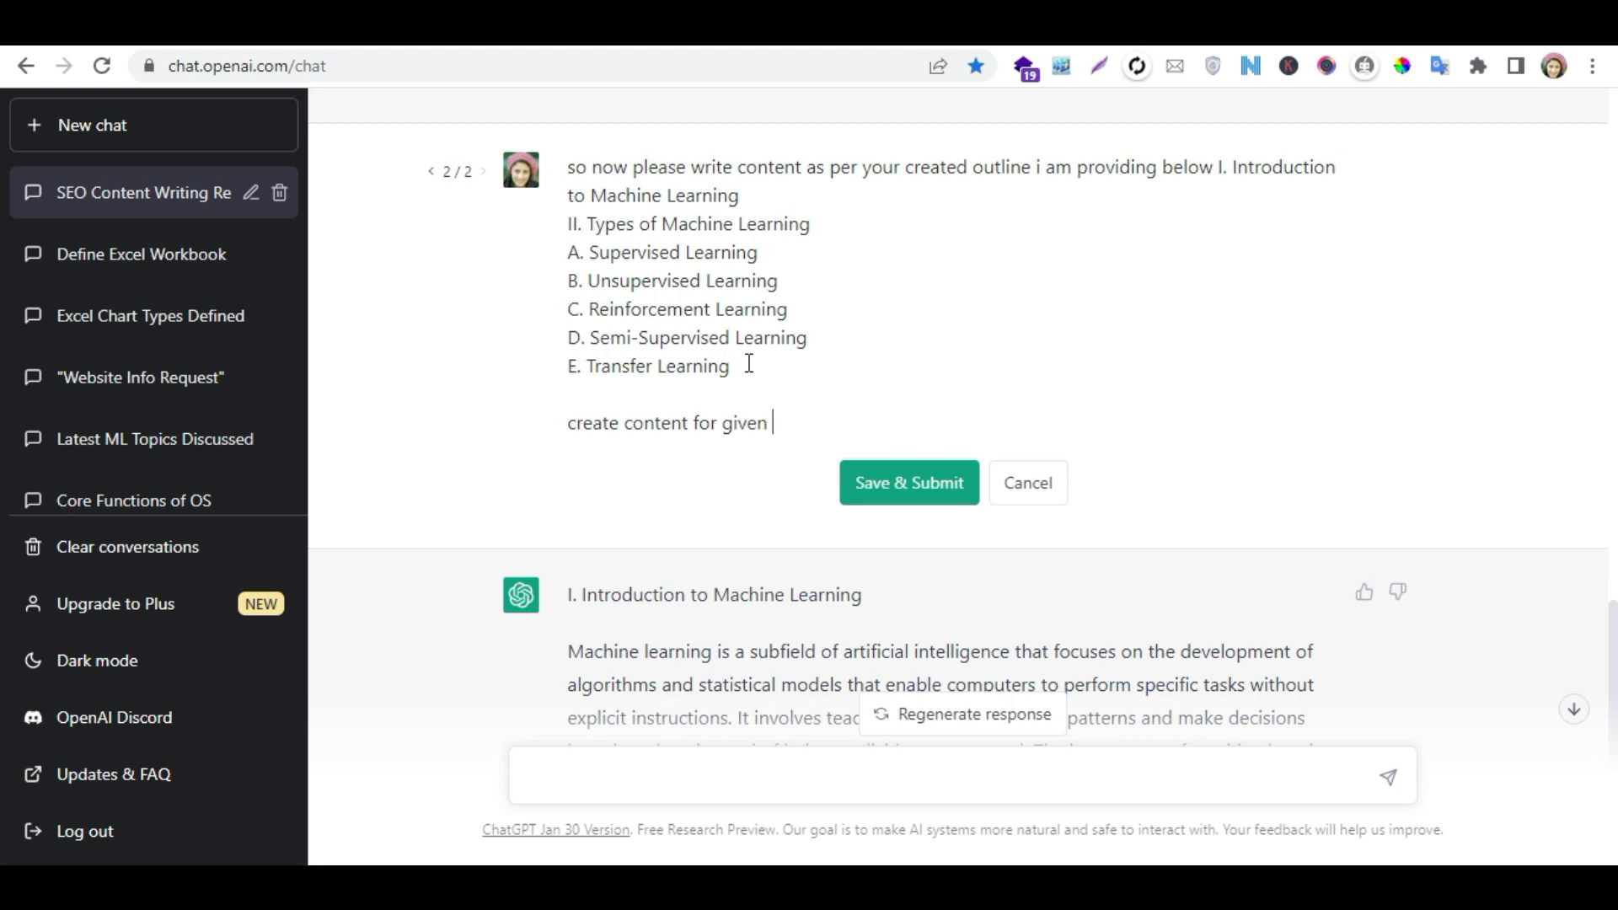
pyautogui.write('opics')
pyautogui.click(921, 482)
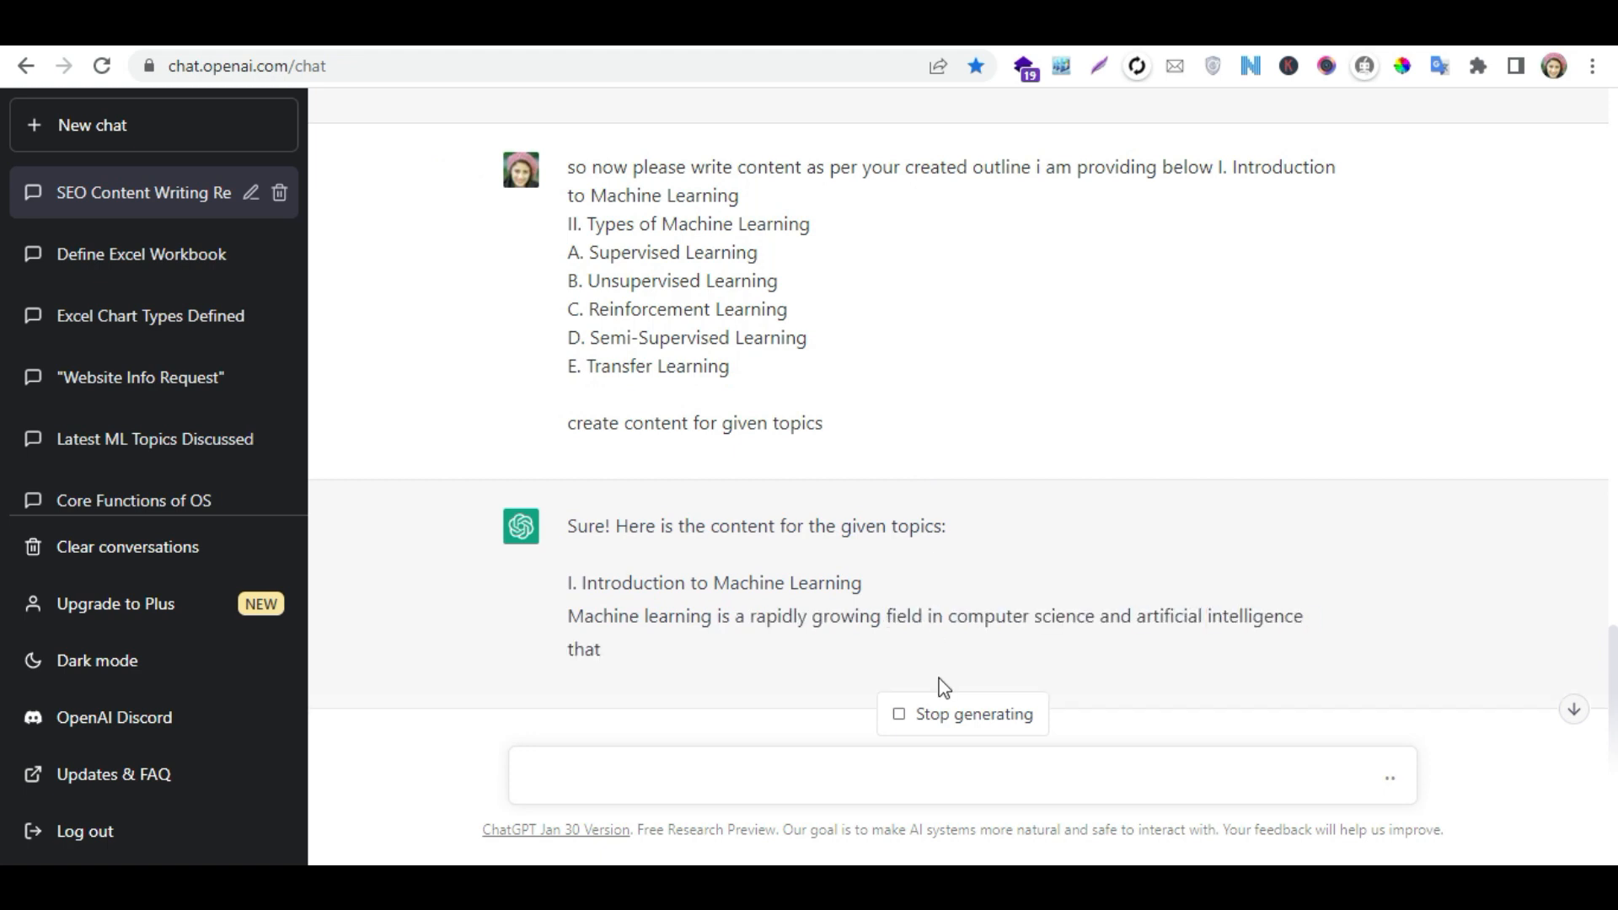
# - Stop the response and send the follow-up message "no i am asking for types of machine learning"
pyautogui.click(963, 714)
pyautogui.click(804, 774)
pyautogui.write('no')
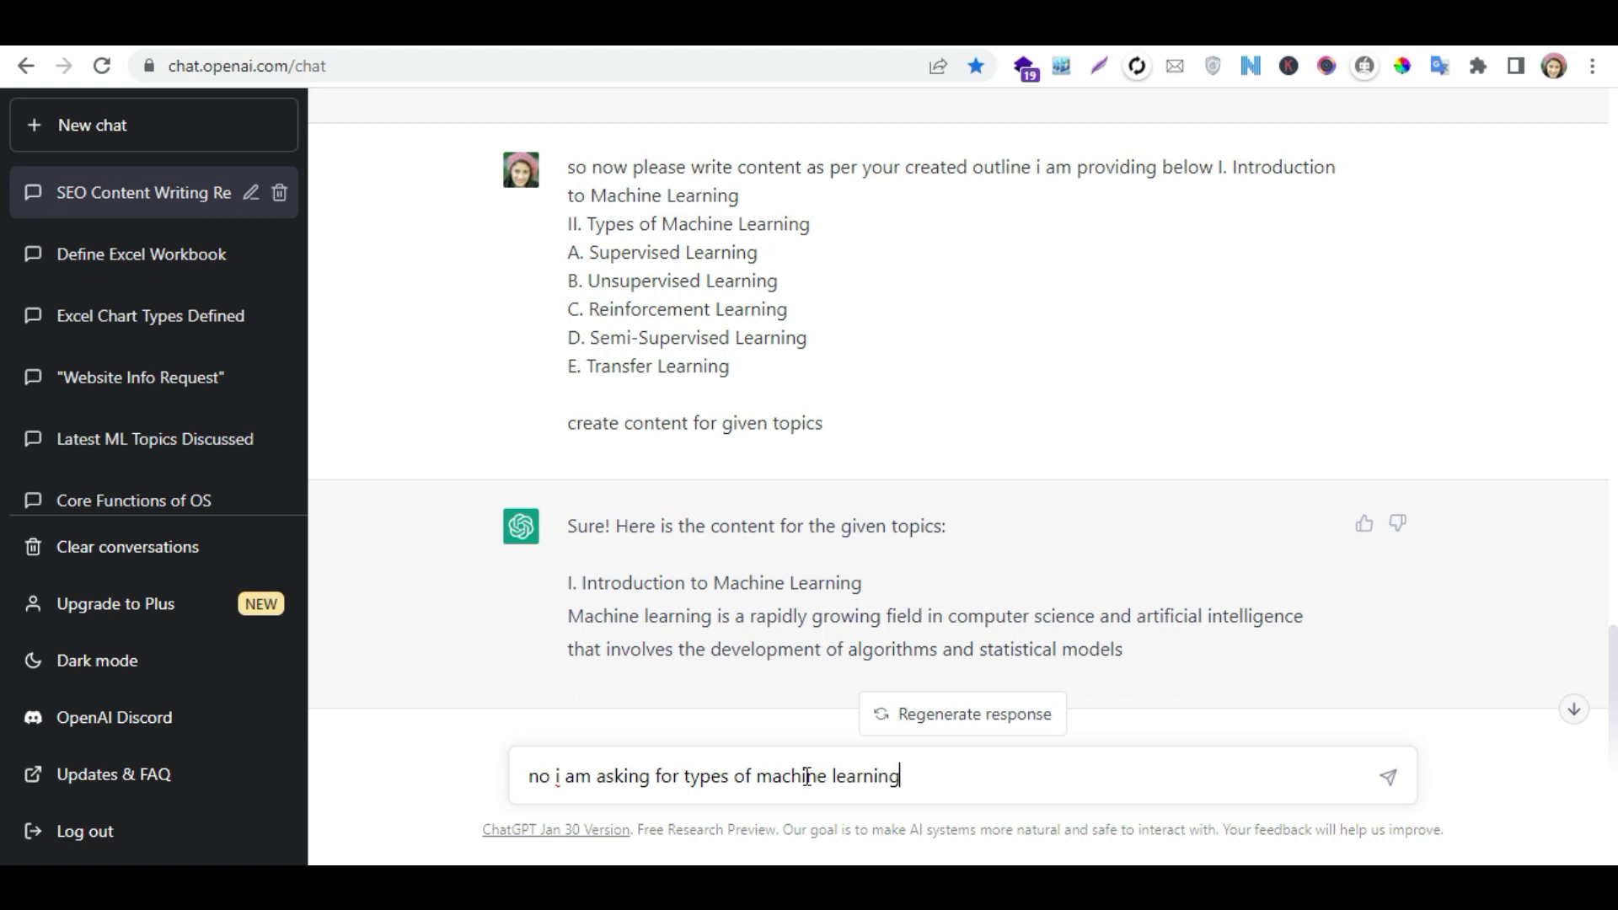
pyautogui.press('Return')
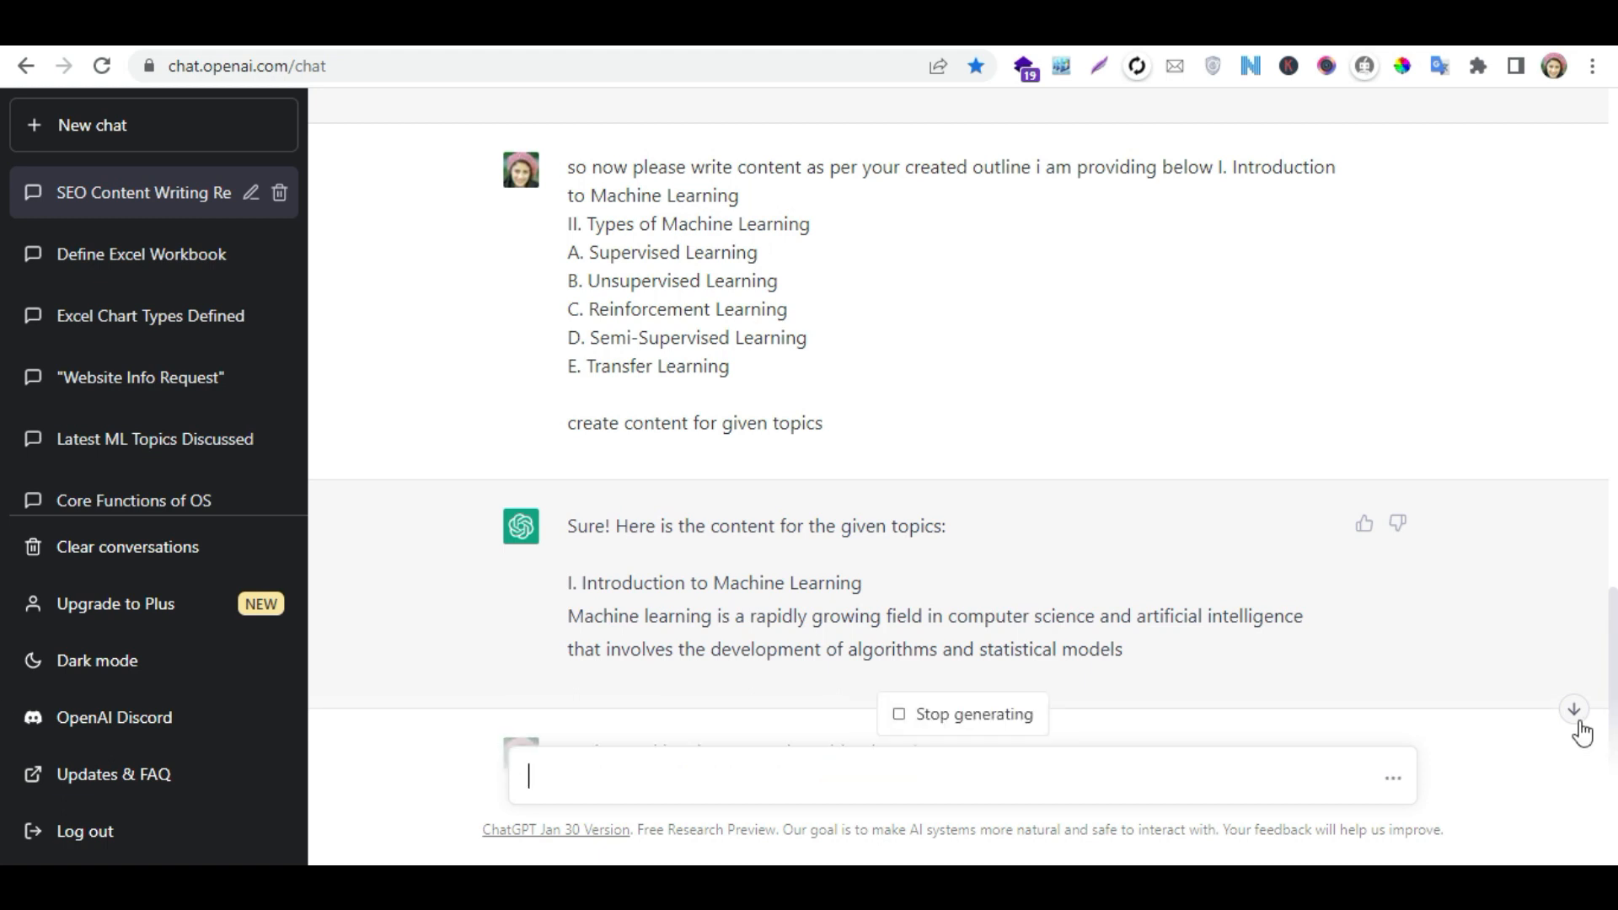
# - Stop the response partway and copy its text from "II. Types of Machine Learning" to the end of the Reinforcement Learning paragraph
pyautogui.click(1573, 711)
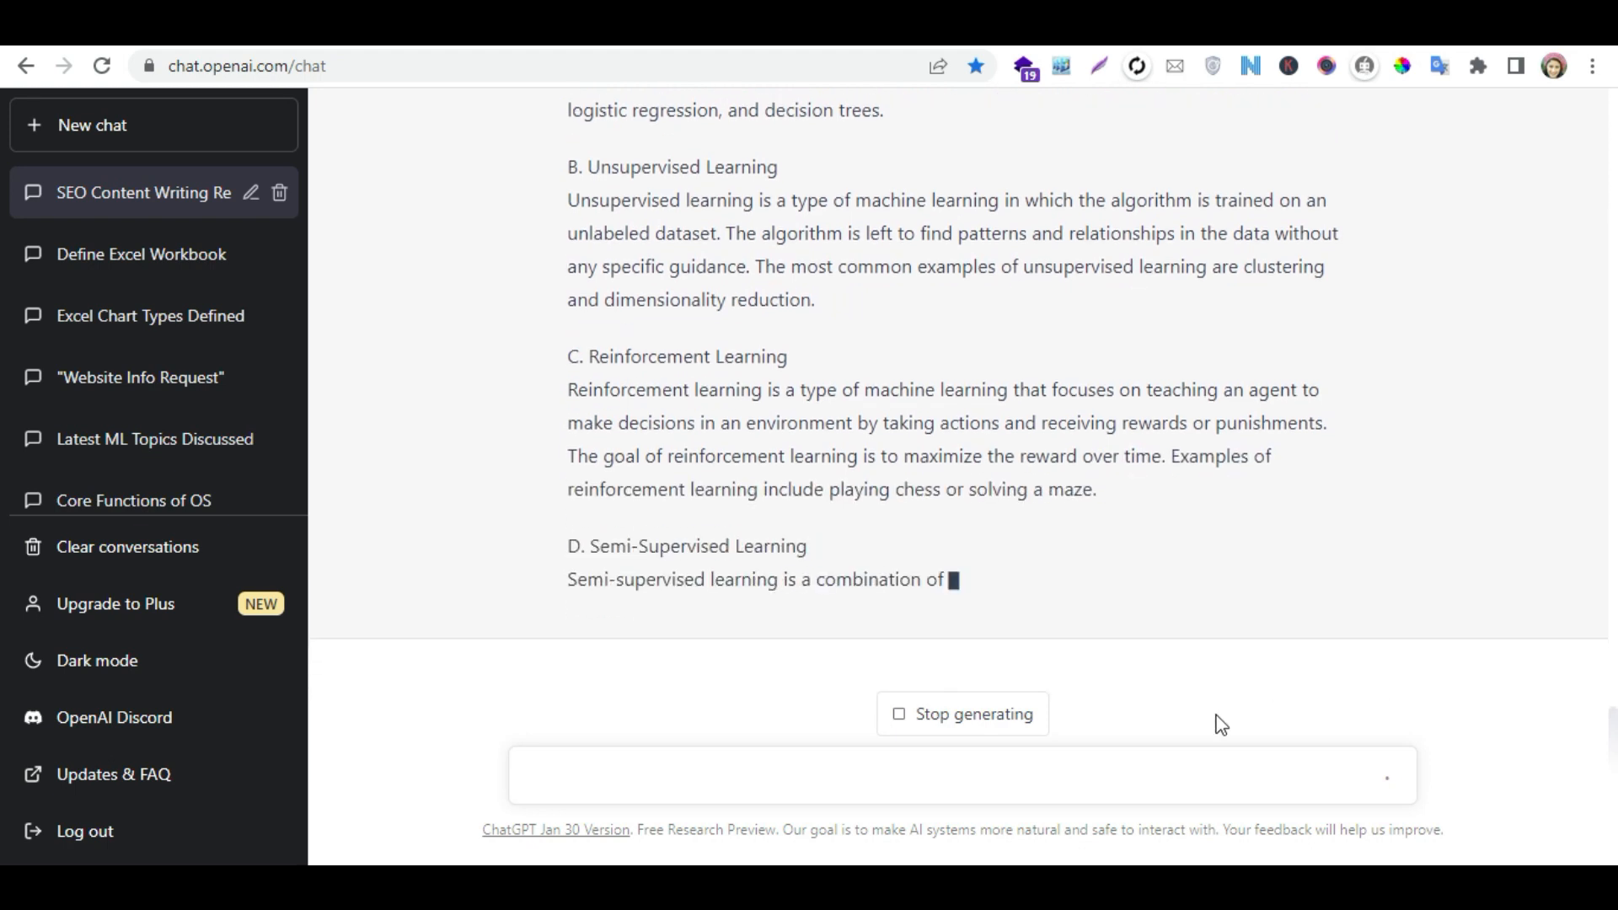
pyautogui.click(1011, 729)
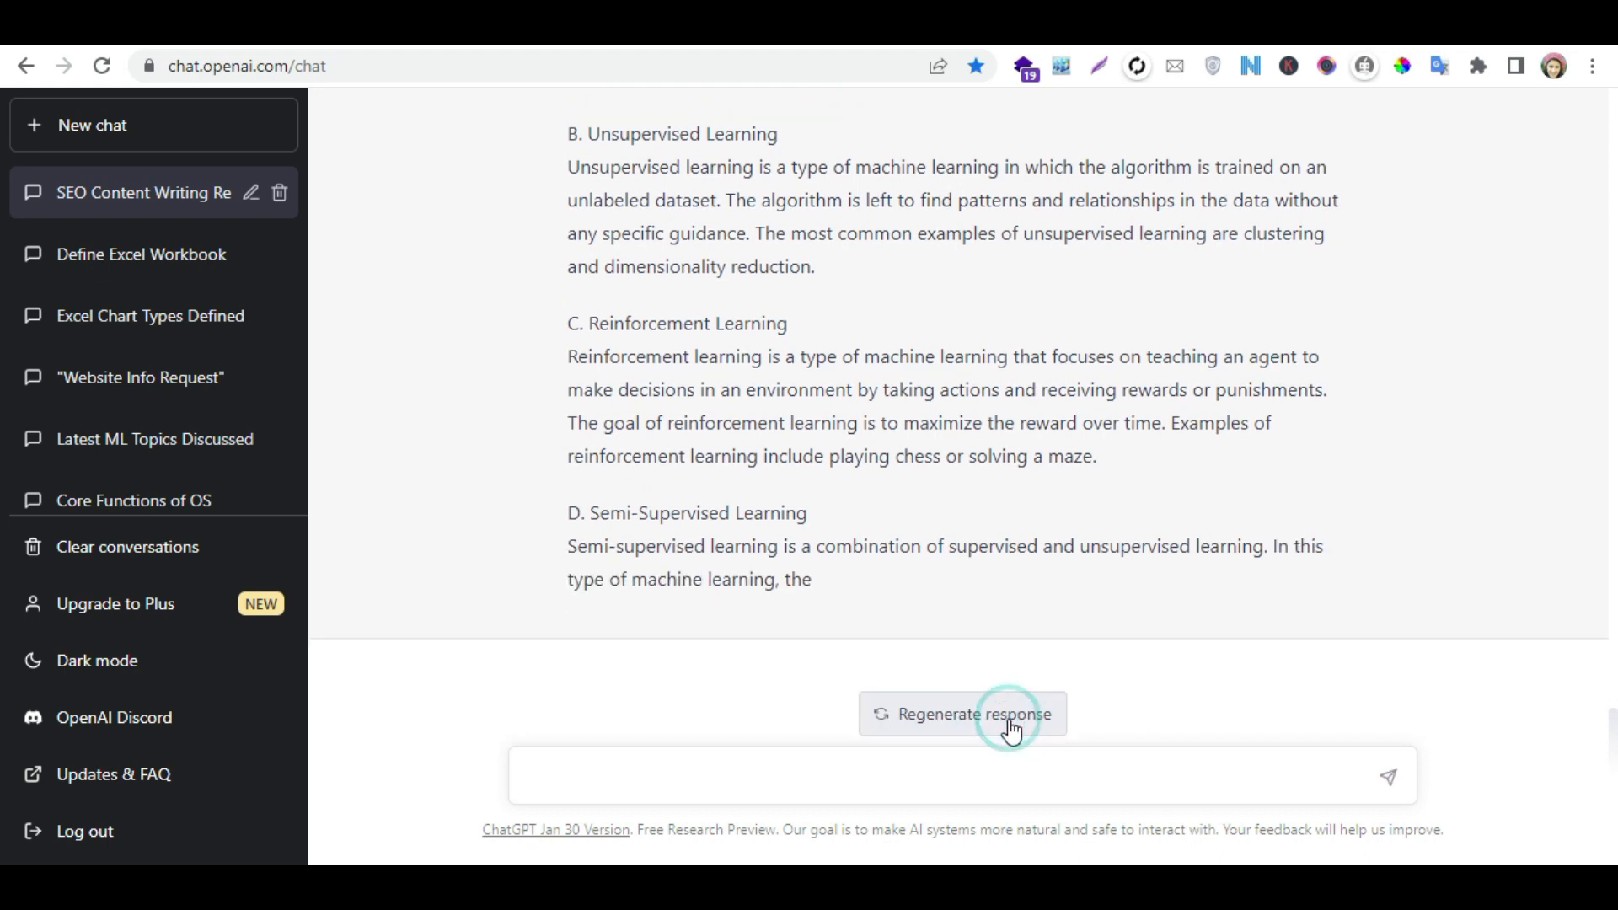
pyautogui.moveTo(1106, 449); pyautogui.dragTo(556, 351)
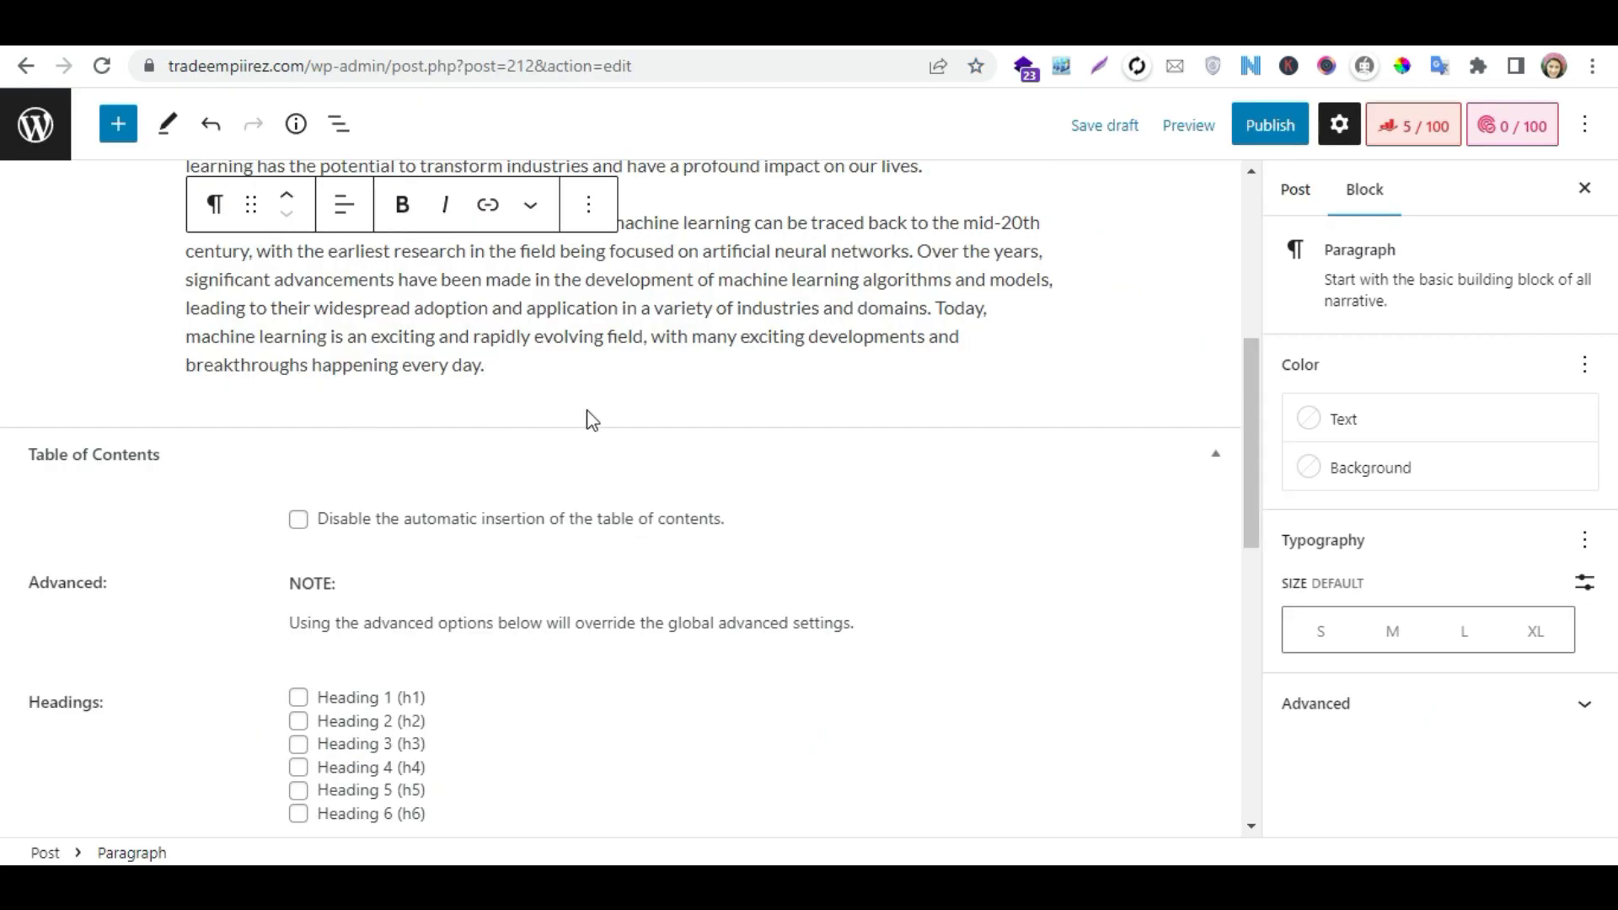
# - Switch to the WordPress post and paste the copied types section in a new paragraph after the Brief History text
pyautogui.click(528, 371)
pyautogui.press('Return')
pyautogui.hotkey('ctrl', 'v')
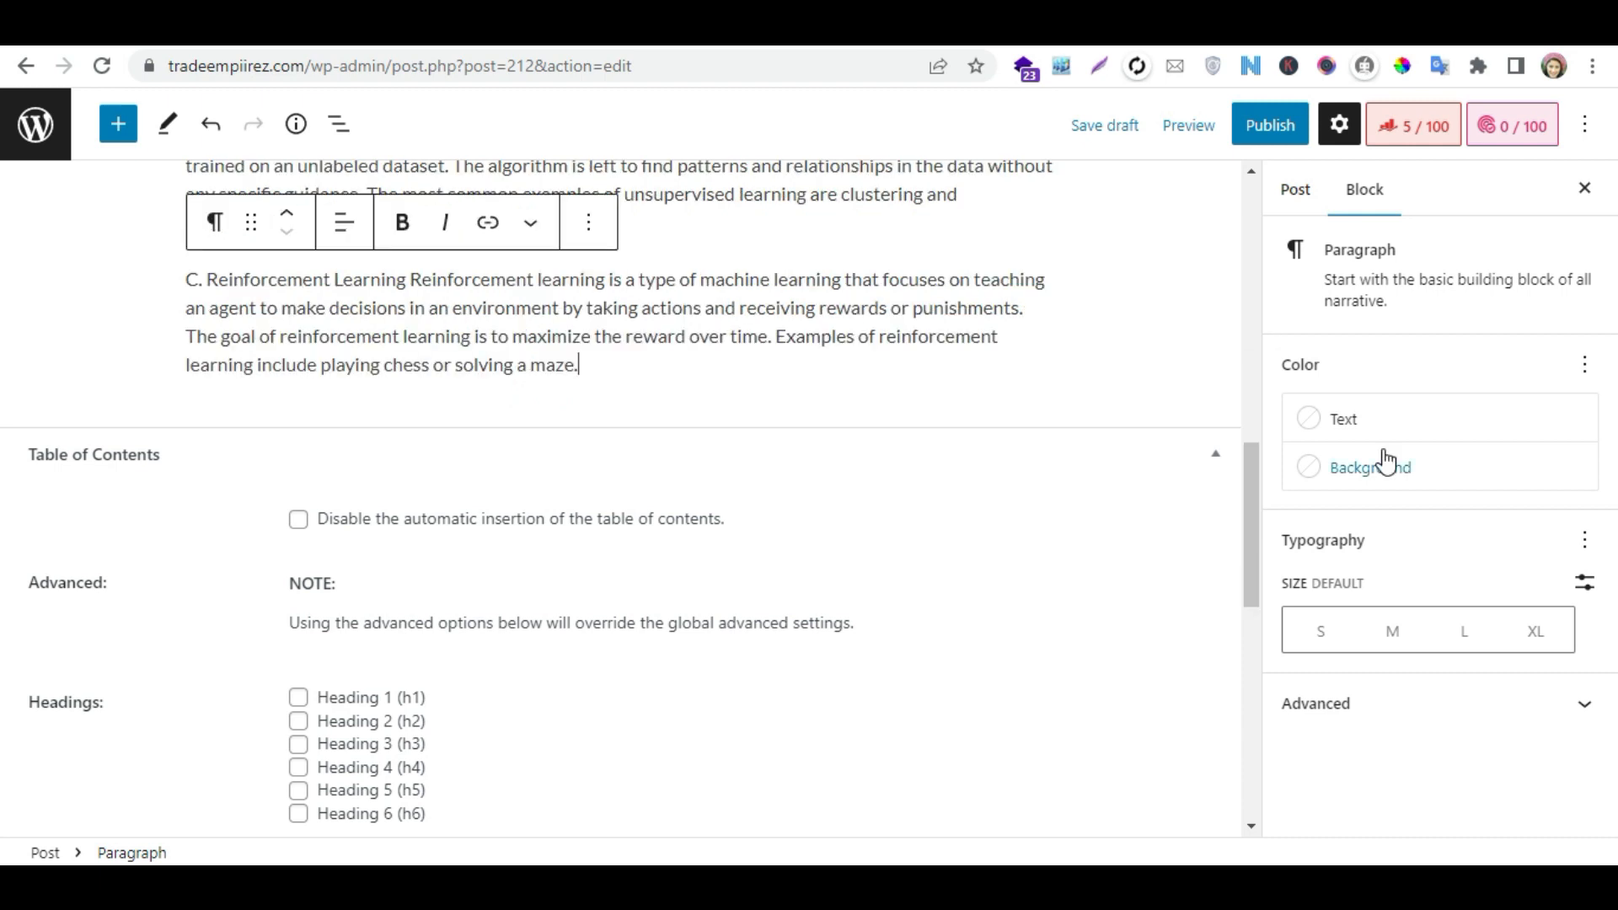
pyautogui.moveTo(1247, 487); pyautogui.dragTo(1229, 217)
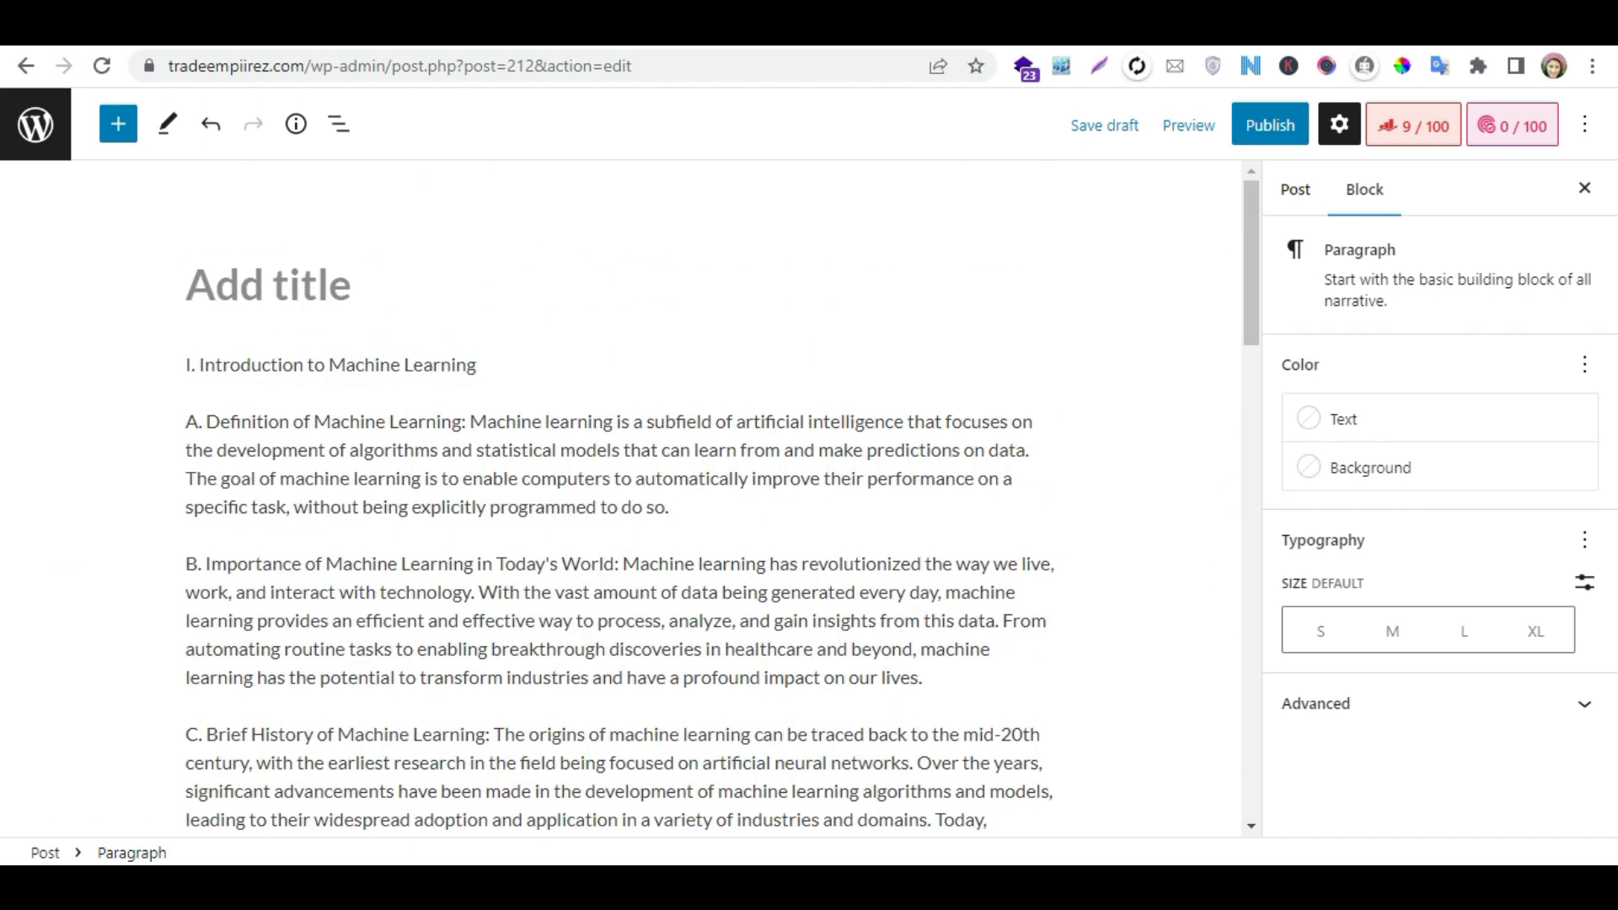
# - Return to ChatGPT and send "please craete meta title and meta description for focused keyword machine learning"
pyautogui.click(1133, 36)
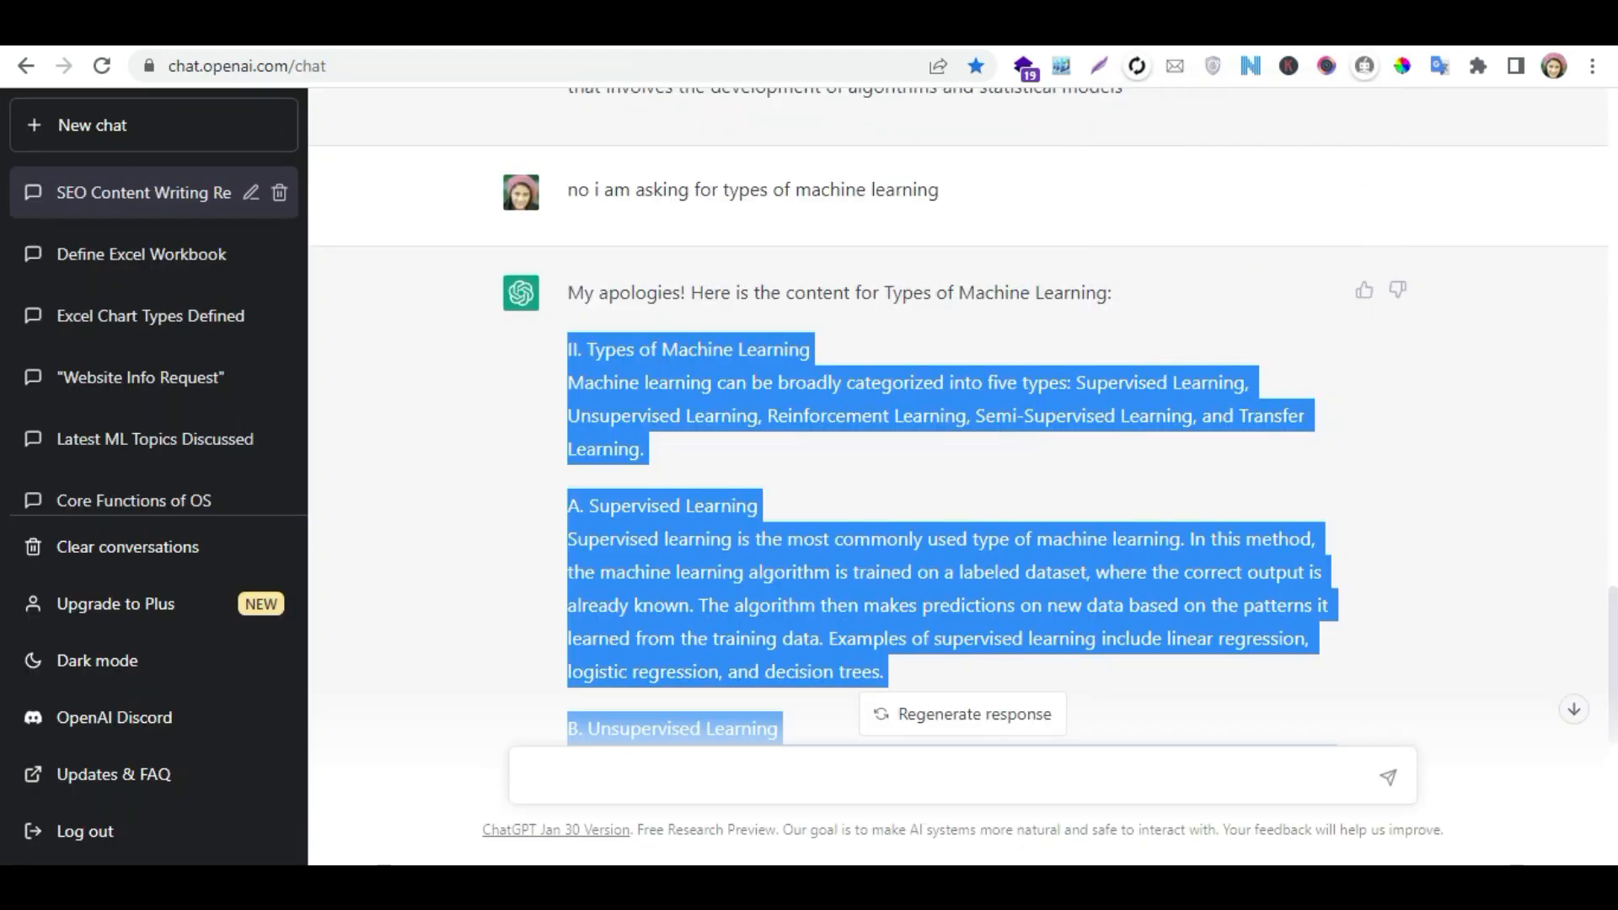
pyautogui.click(808, 773)
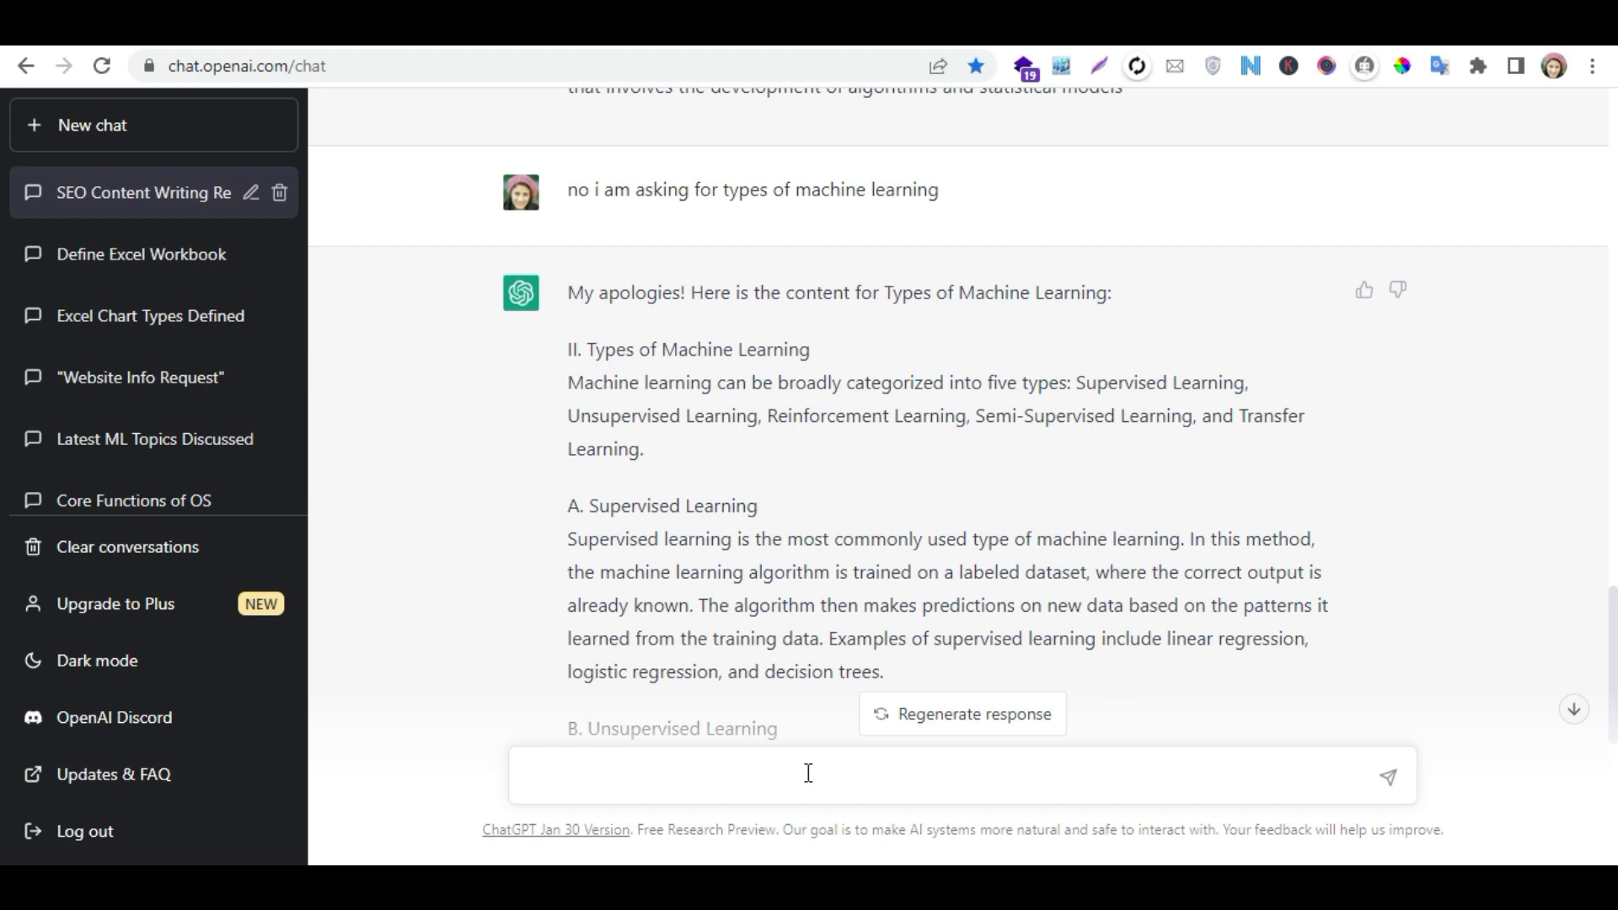
pyautogui.write('please craete meta title and meta description for focused k')
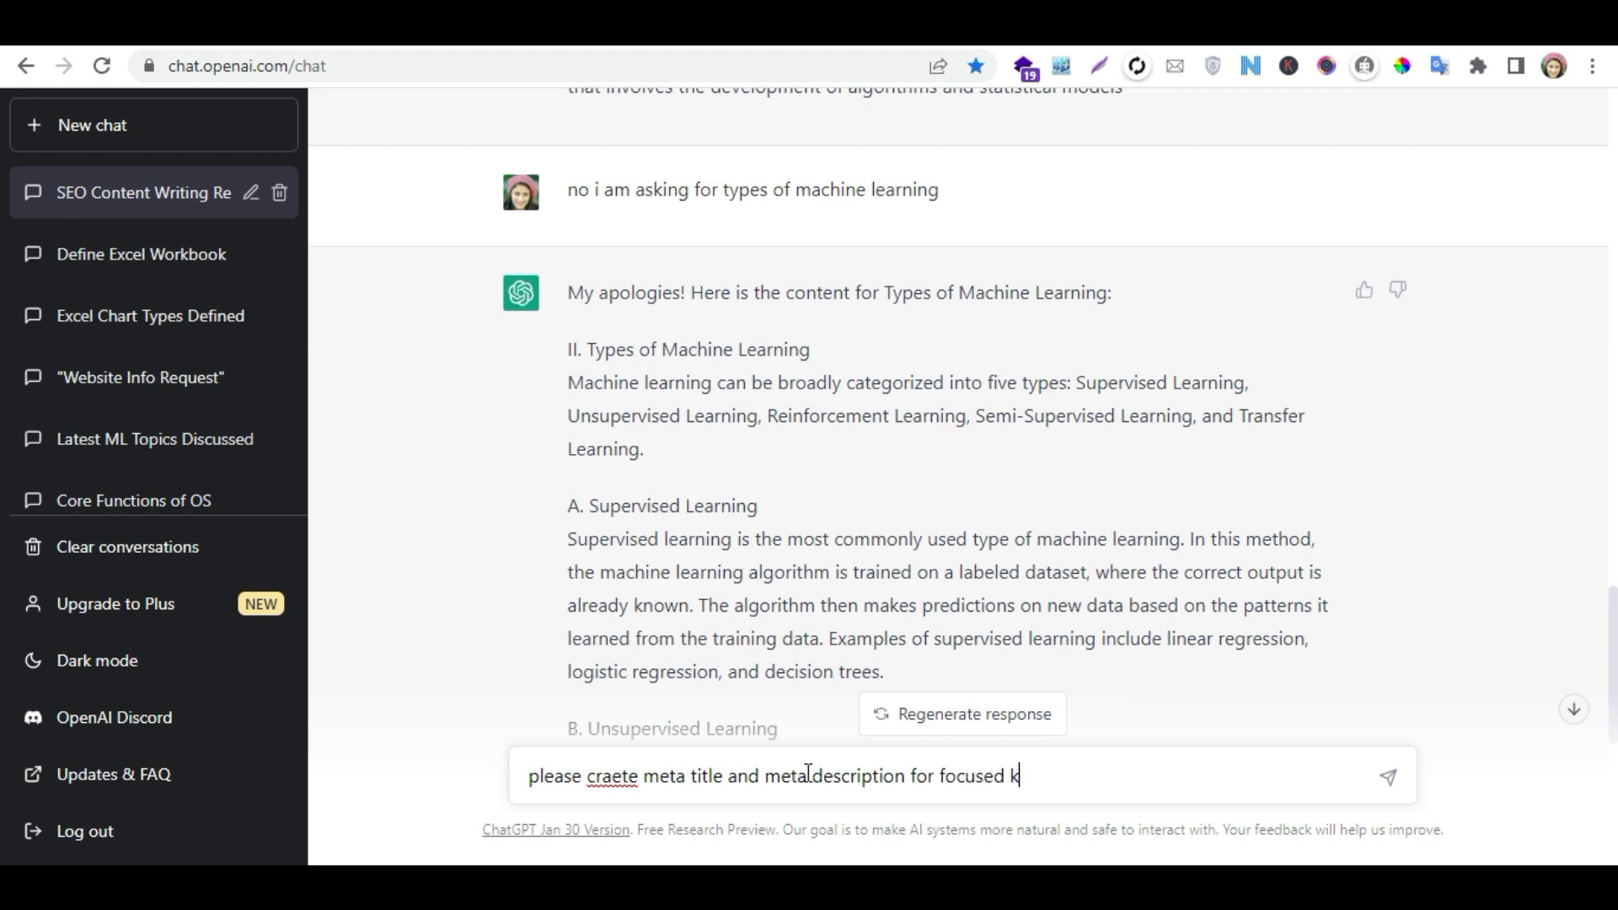
pyautogui.write('machine learning')
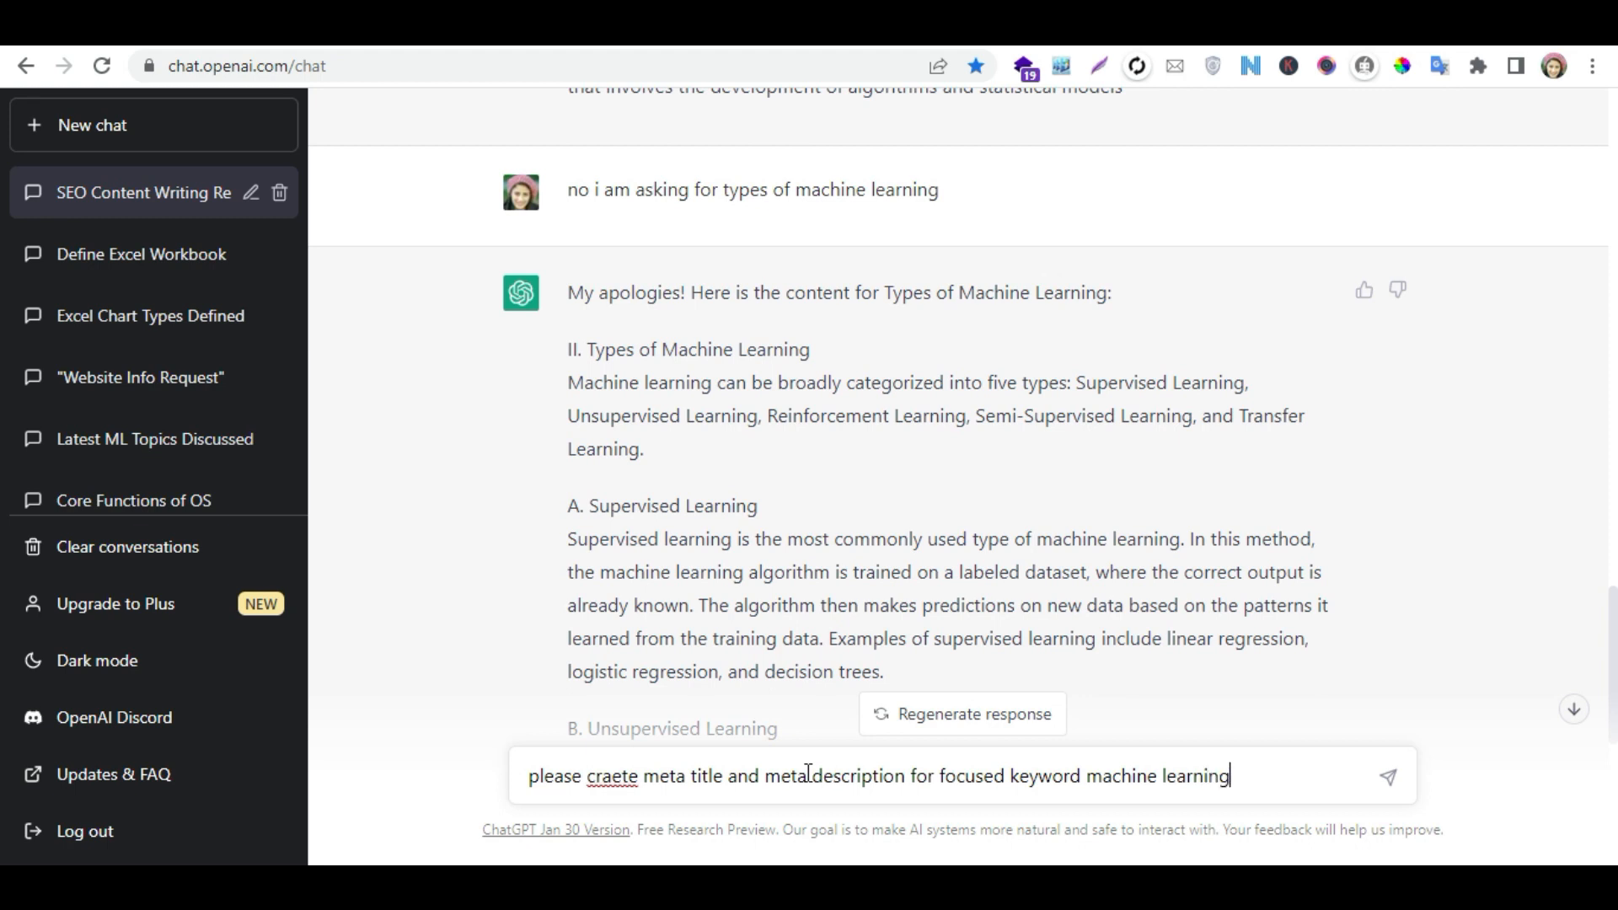
pyautogui.press('Return')
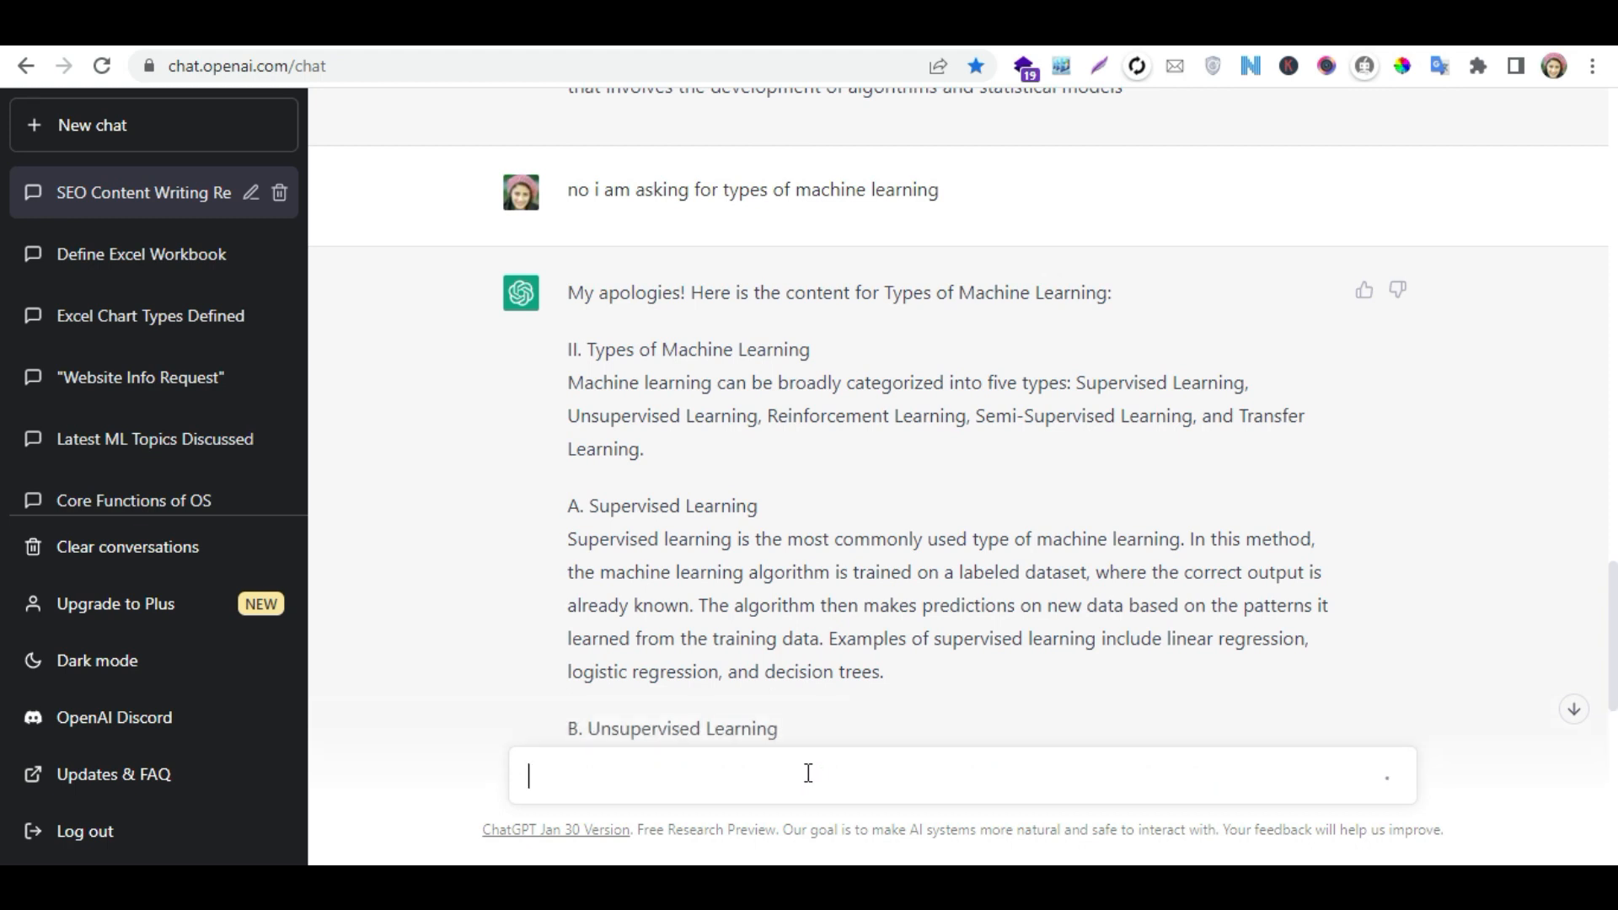
# - Copy the suggested meta title "Machine Learning - A Comprehensive Guide" and paste it as the title of the WordPress post
pyautogui.click(1573, 708)
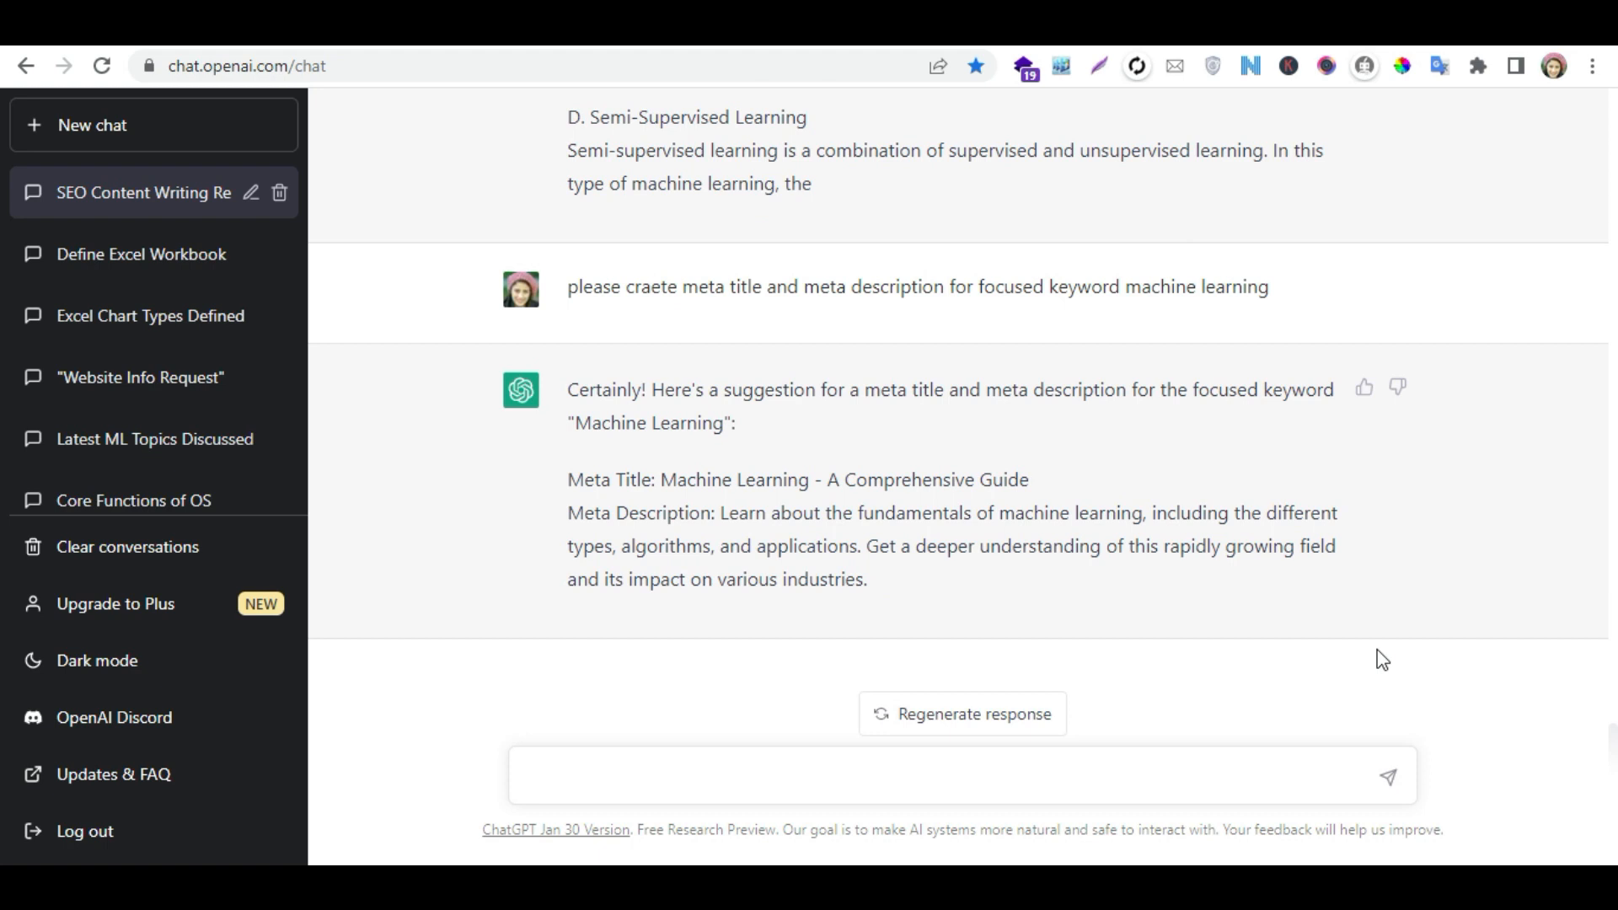
pyautogui.moveTo(1042, 488); pyautogui.dragTo(661, 492)
pyautogui.rightClick(667, 485)
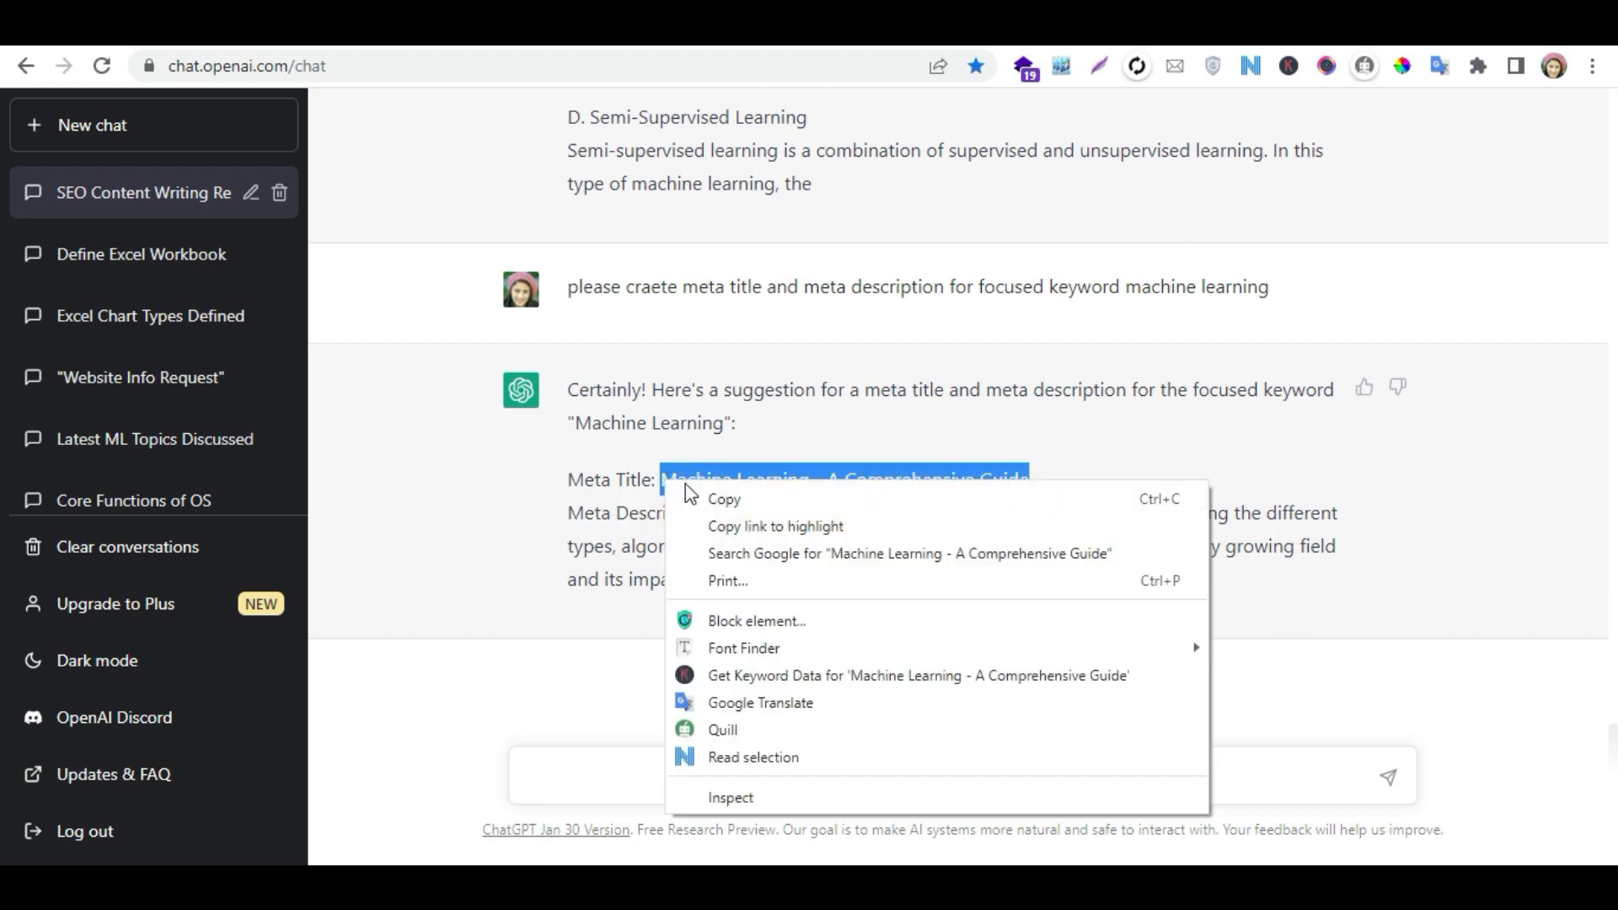
pyautogui.click(709, 494)
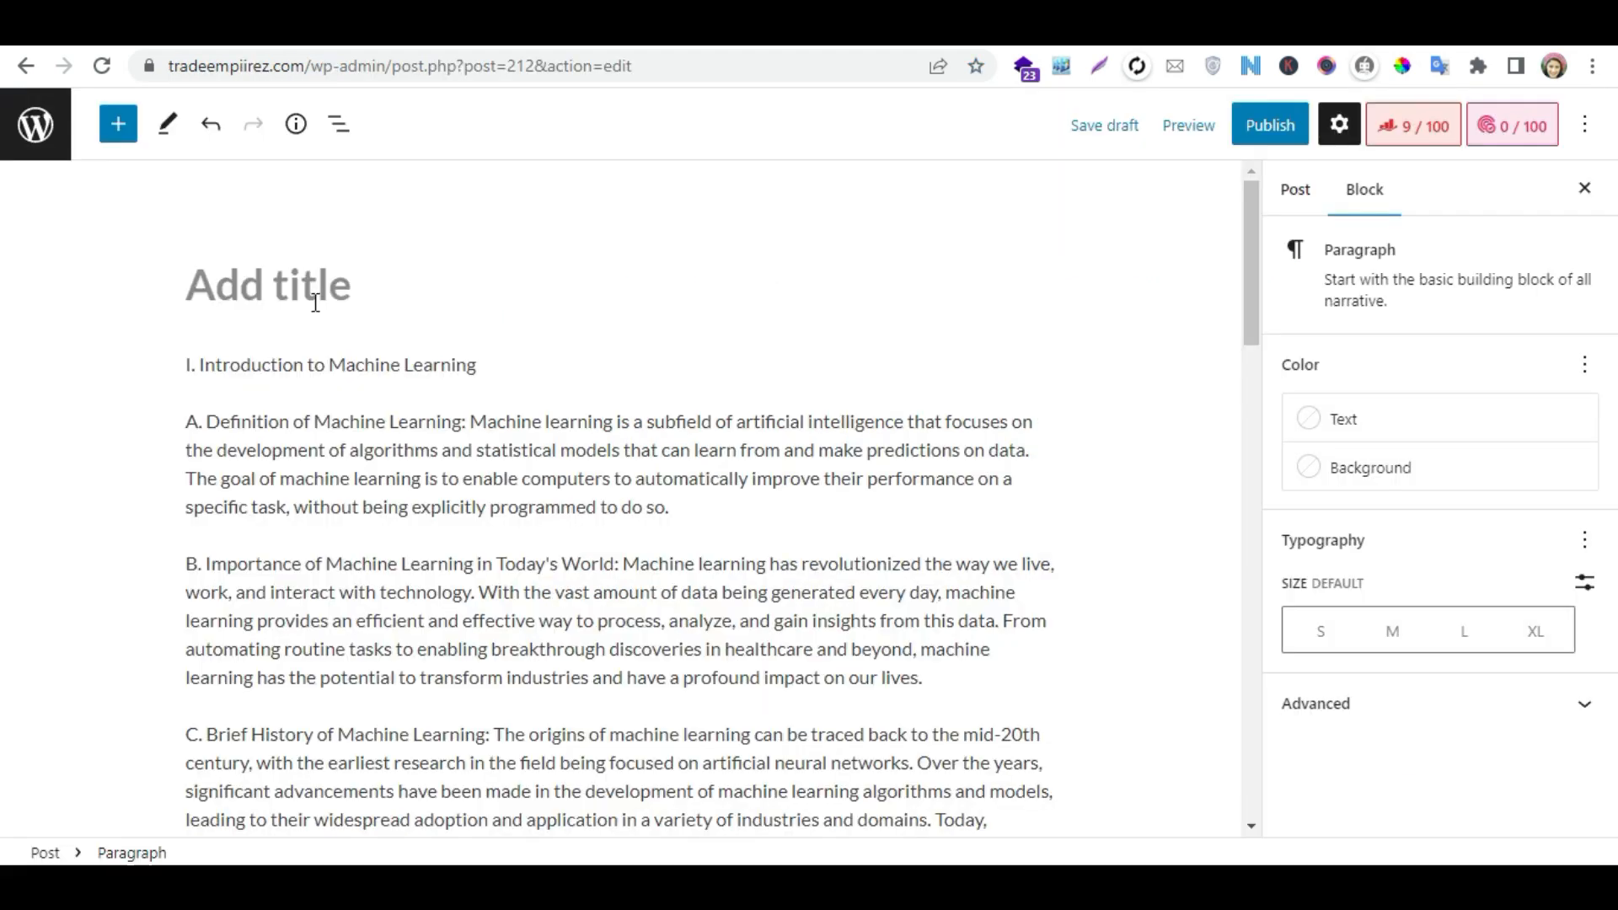
pyautogui.click(282, 295)
pyautogui.hotkey('ctrl', 'v')
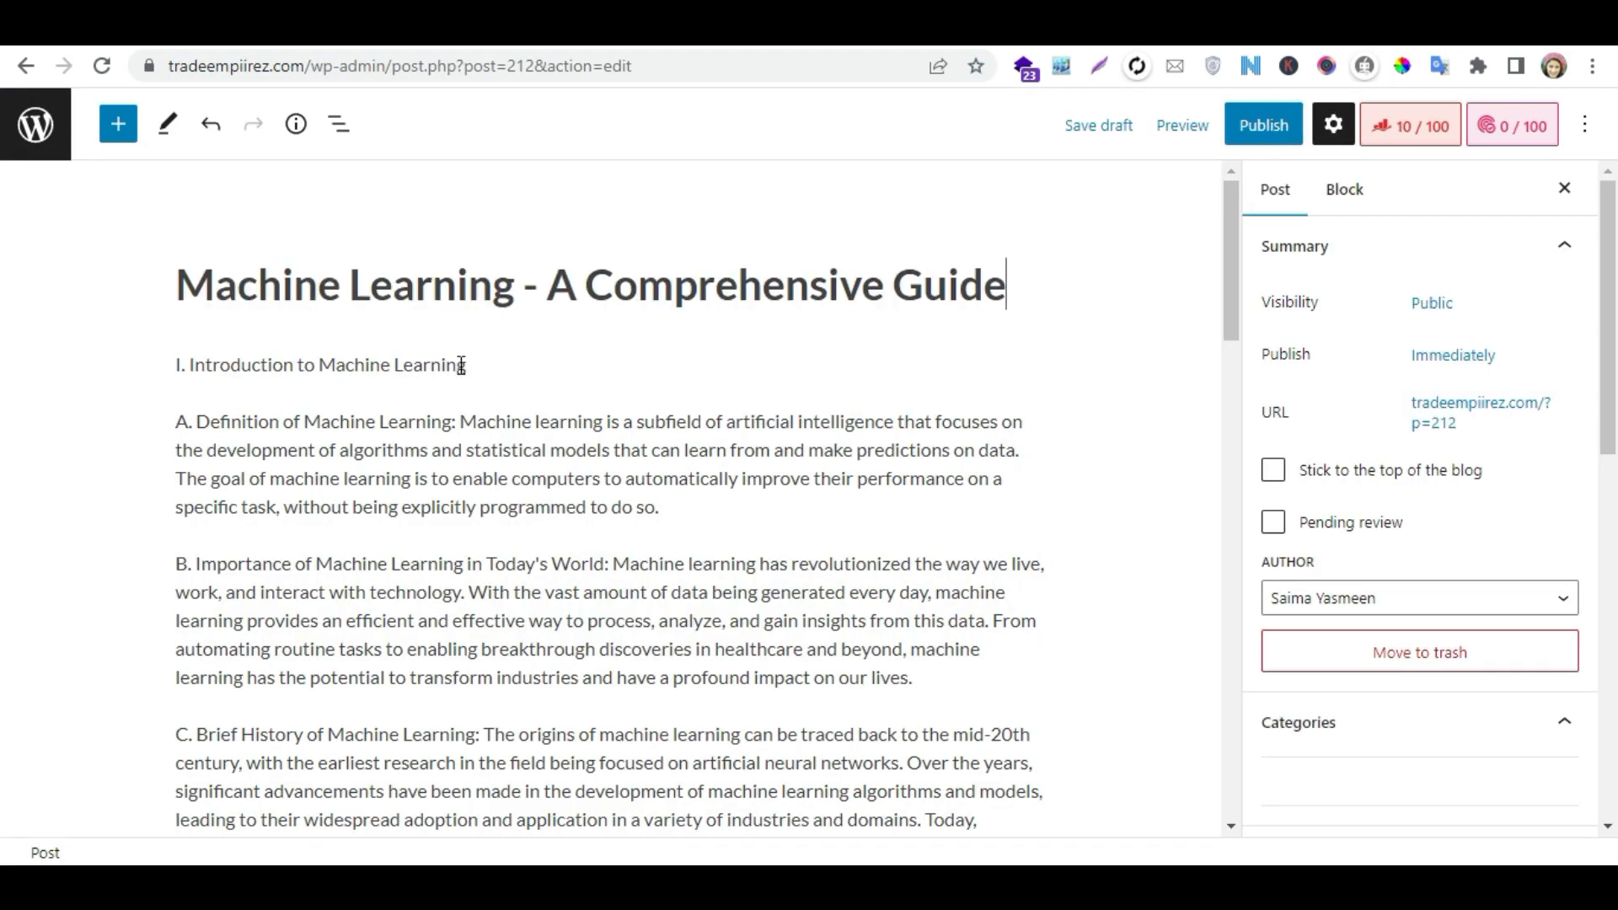
# - Copy "Machine Learning" from the post title and set it as the focus keyword in Rank Math
pyautogui.click(514, 281)
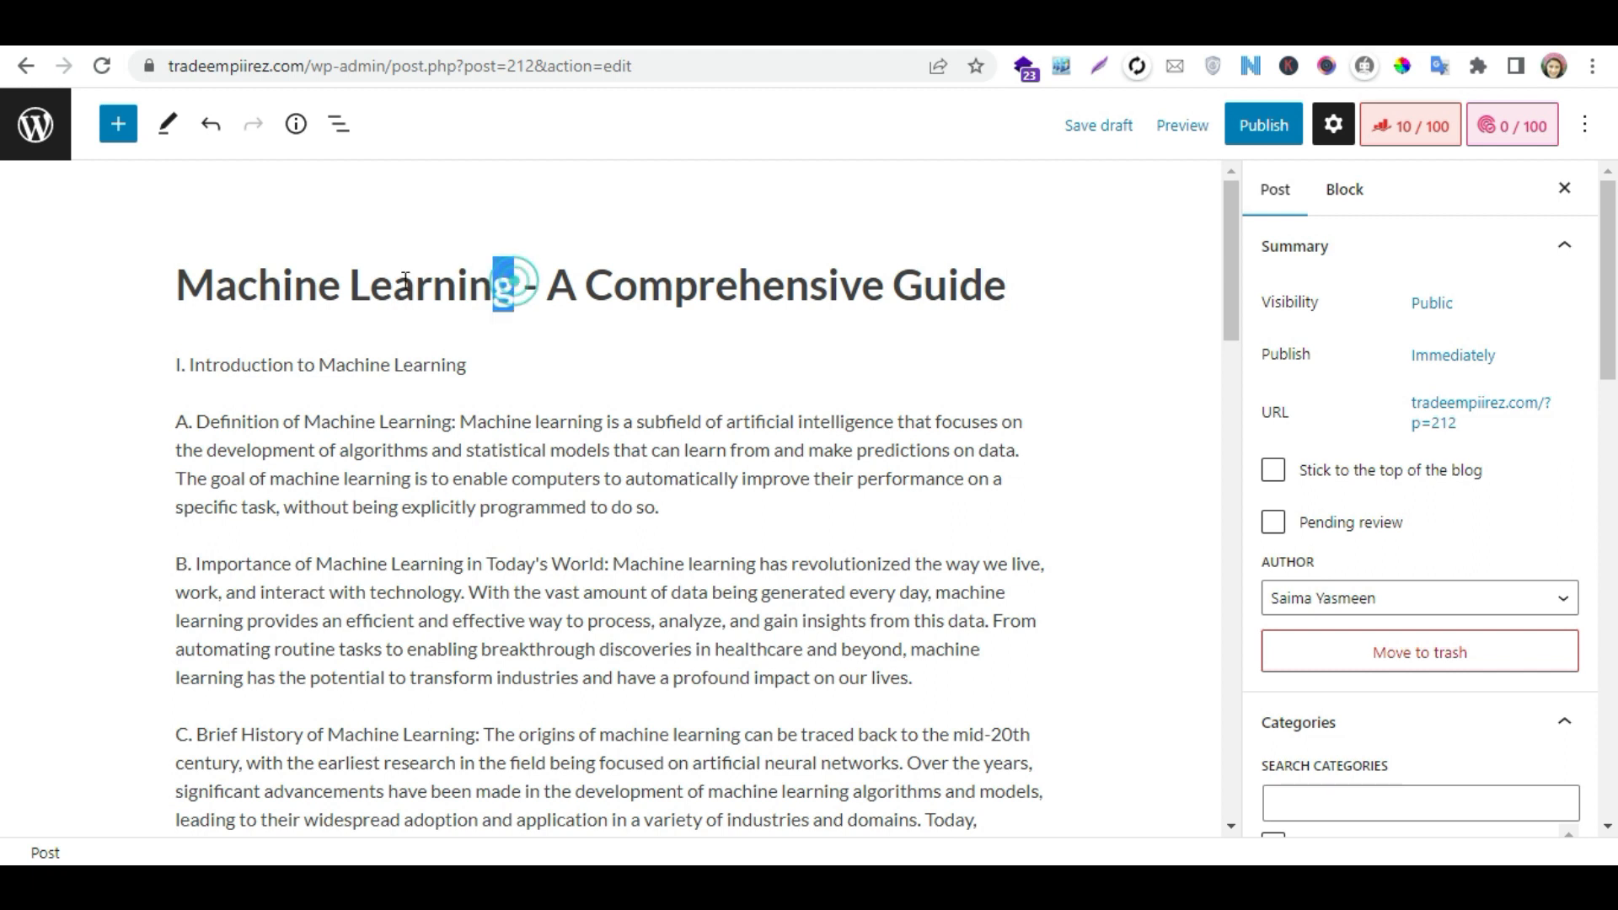
pyautogui.moveTo(519, 296); pyautogui.dragTo(189, 297)
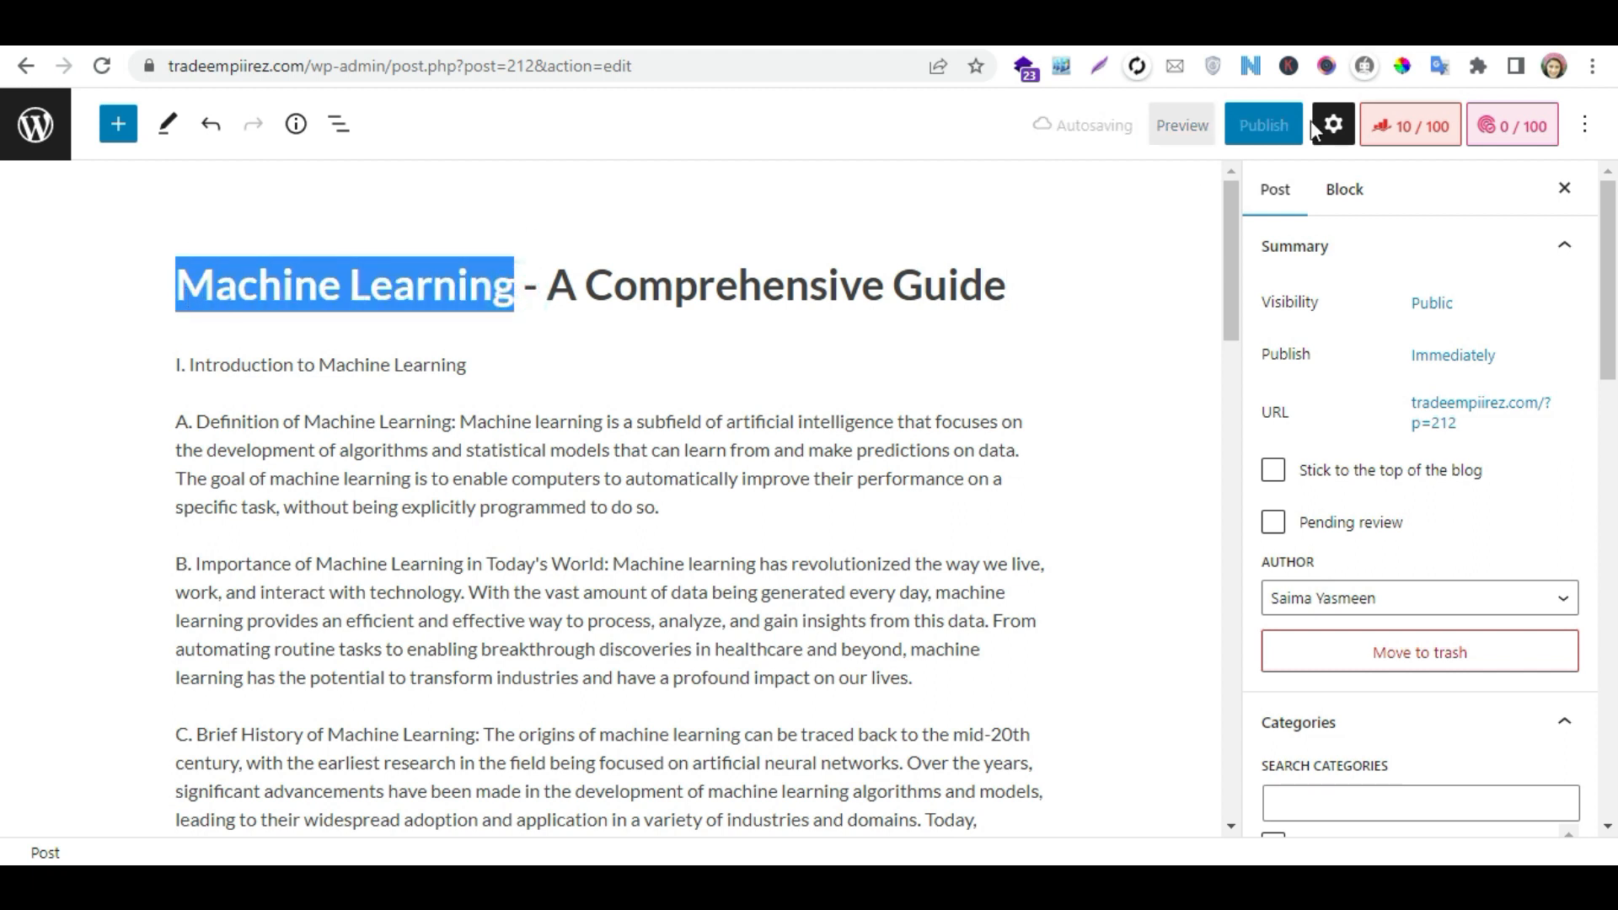
pyautogui.click(1434, 128)
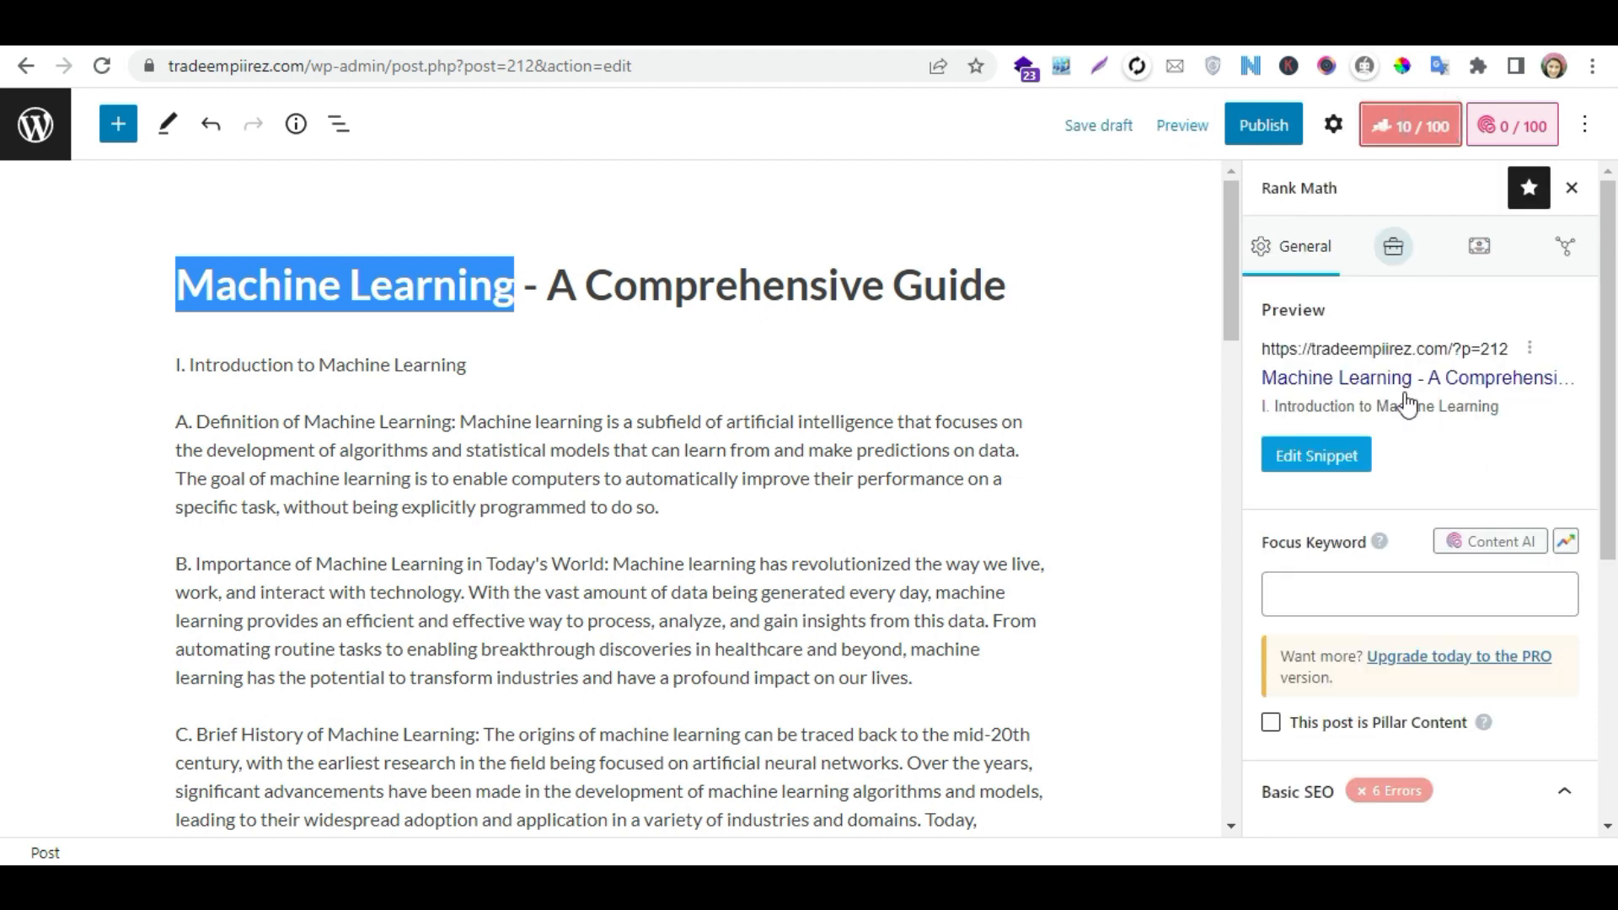
pyautogui.click(1354, 588)
pyautogui.hotkey('ctrl', 'v')
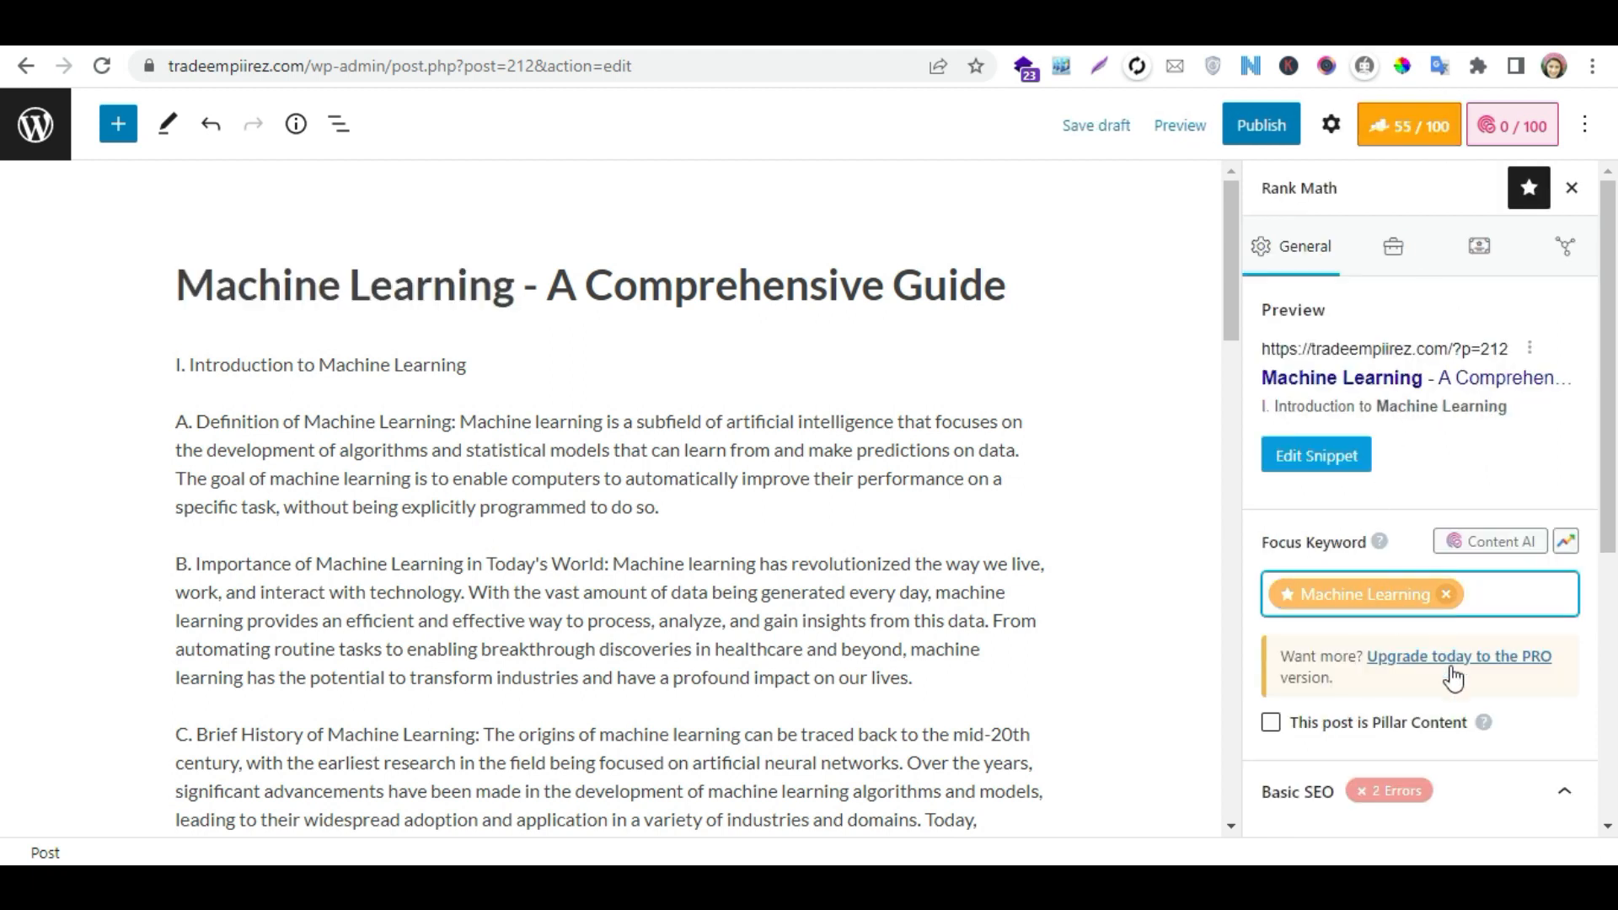
# - Edit the search snippet: paste ChatGPT's suggested meta description as the description and set the permalink to "Machine Learning"
pyautogui.click(1334, 459)
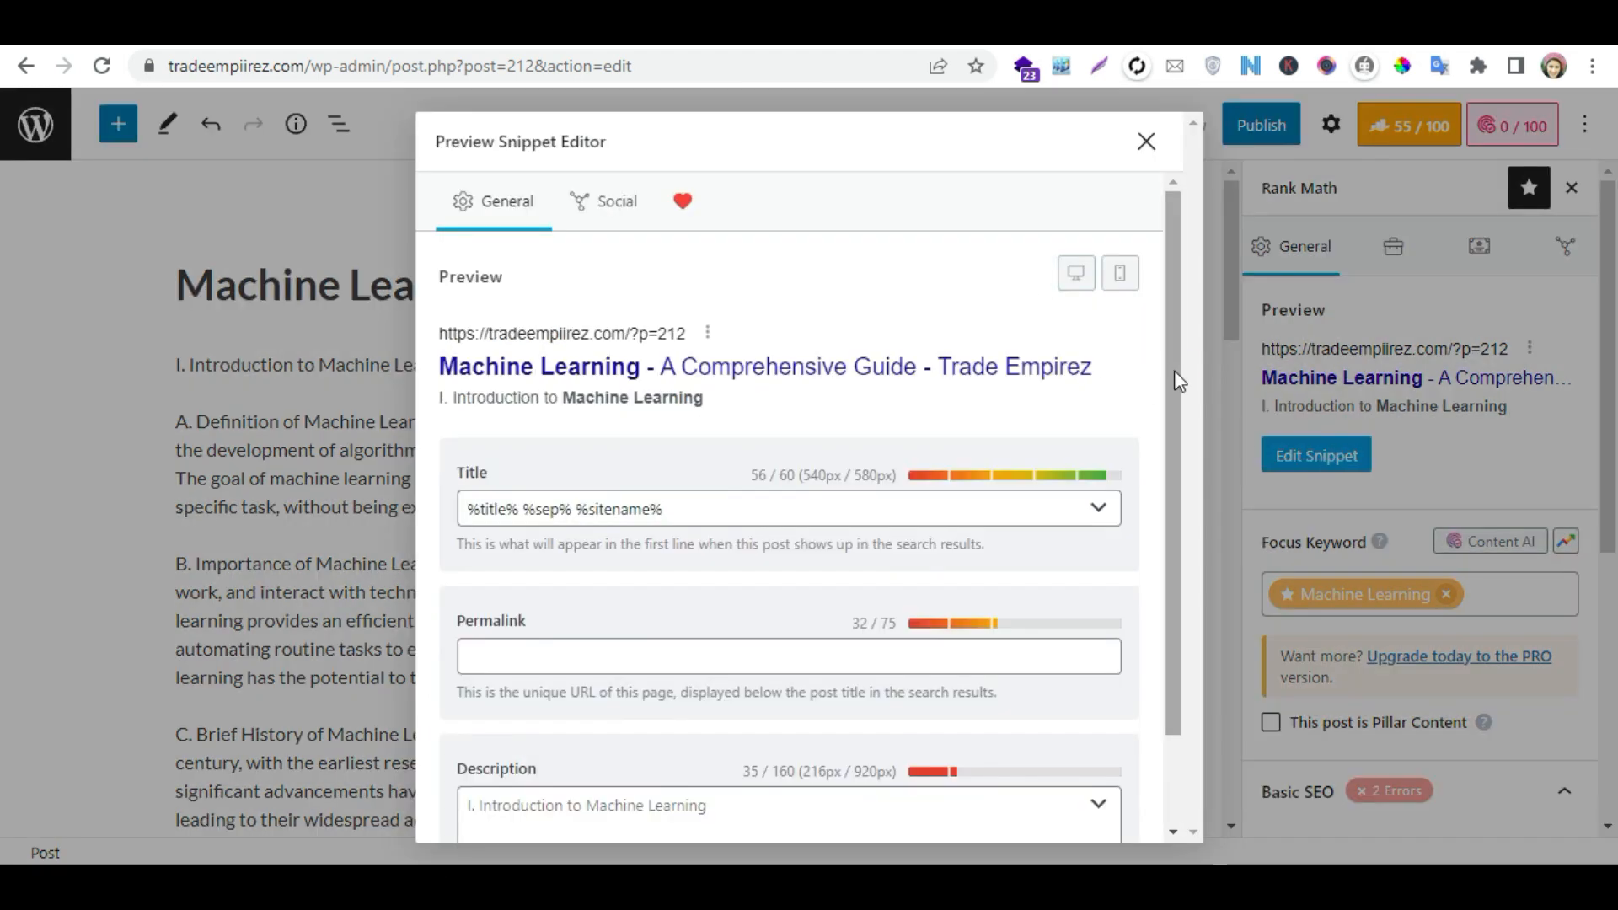
pyautogui.scroll(-1, 1175, 370)
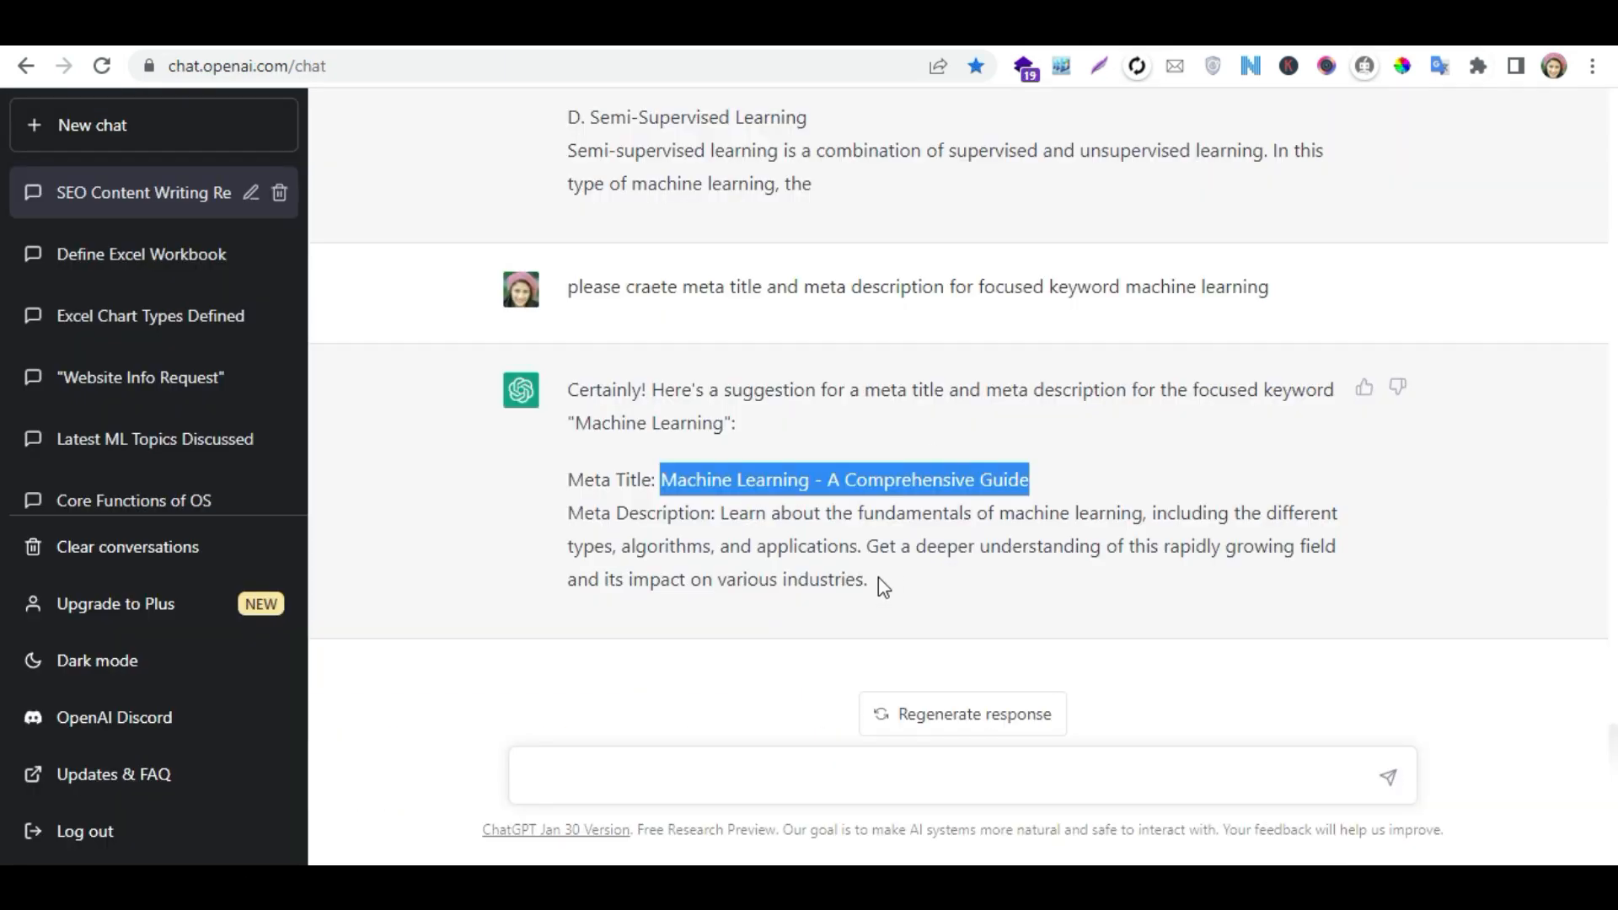
pyautogui.moveTo(878, 578); pyautogui.dragTo(721, 524)
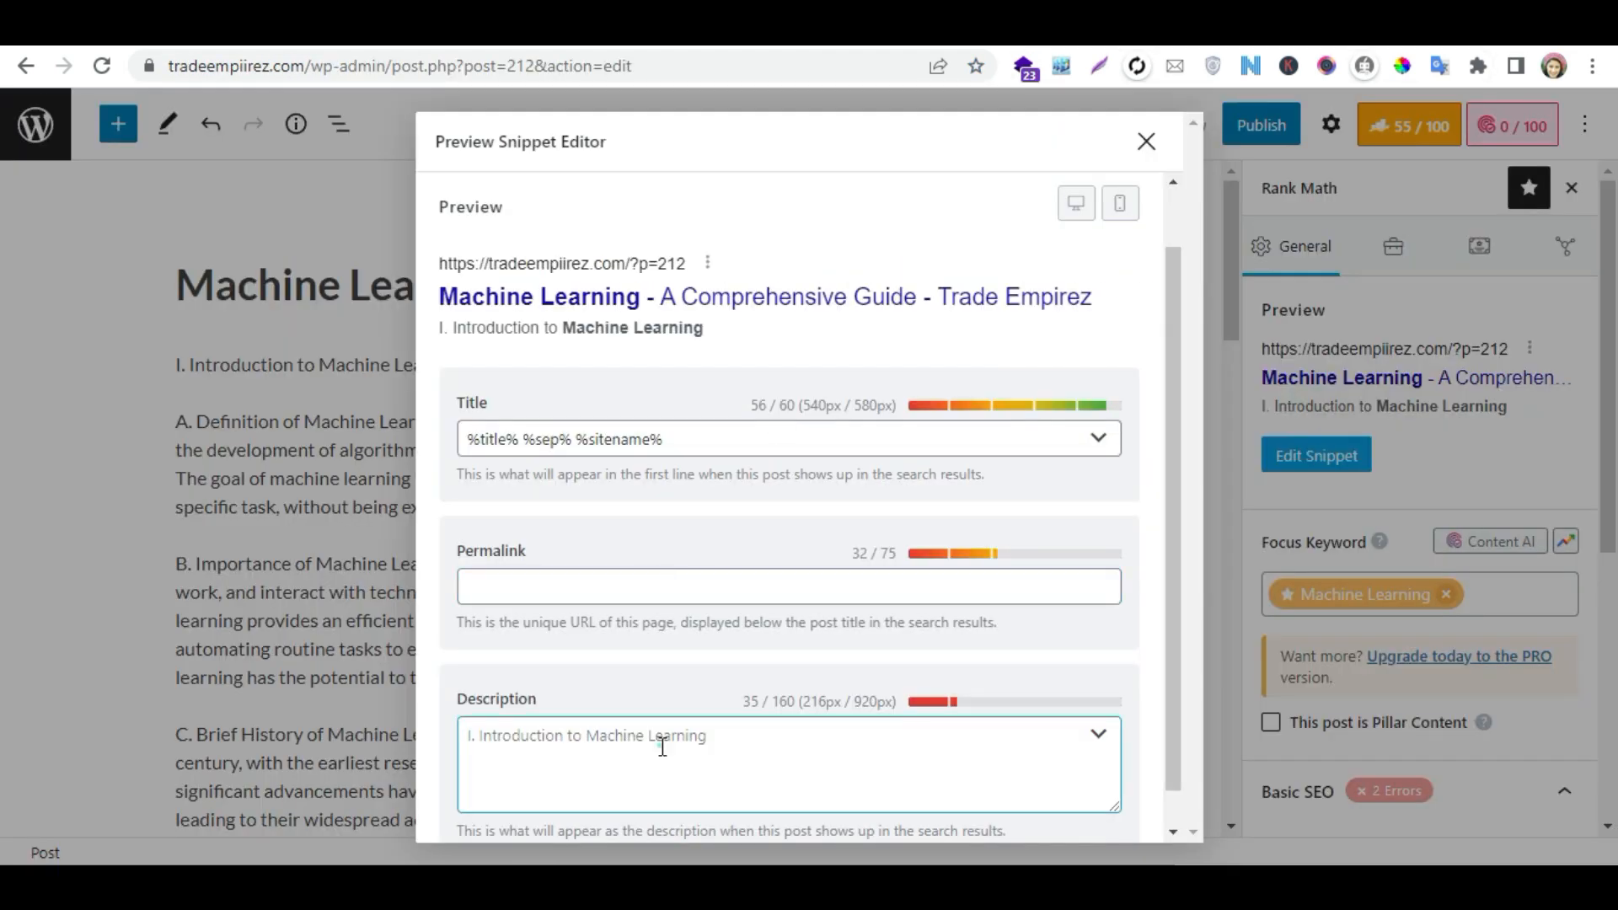
pyautogui.click(662, 746)
pyautogui.hotkey('ctrl', 'v')
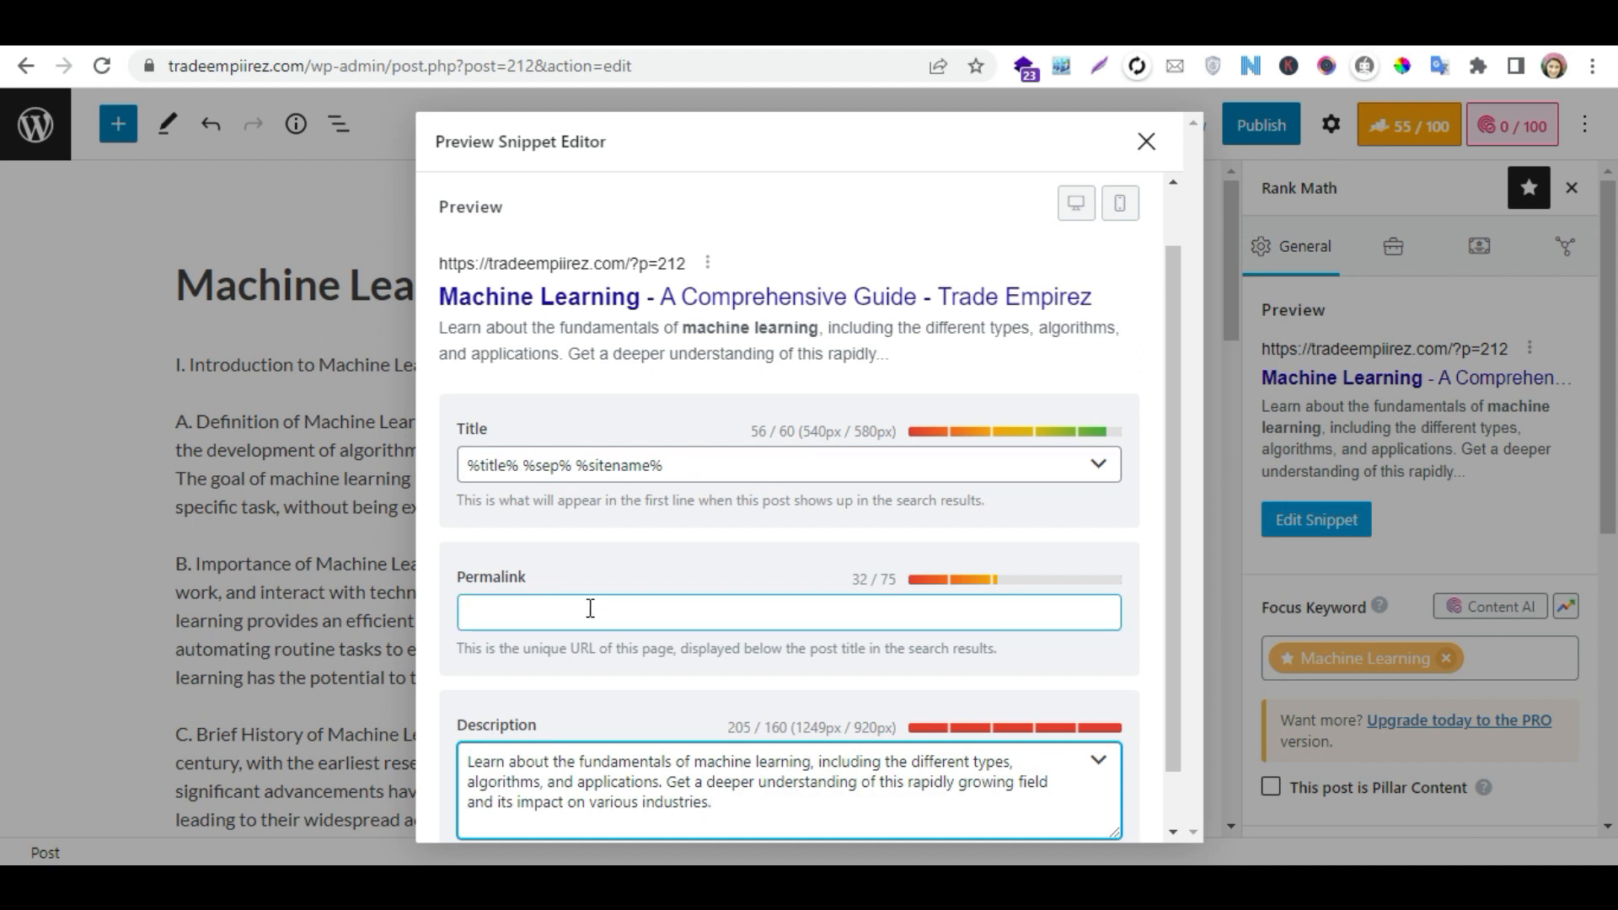
pyautogui.click(559, 613)
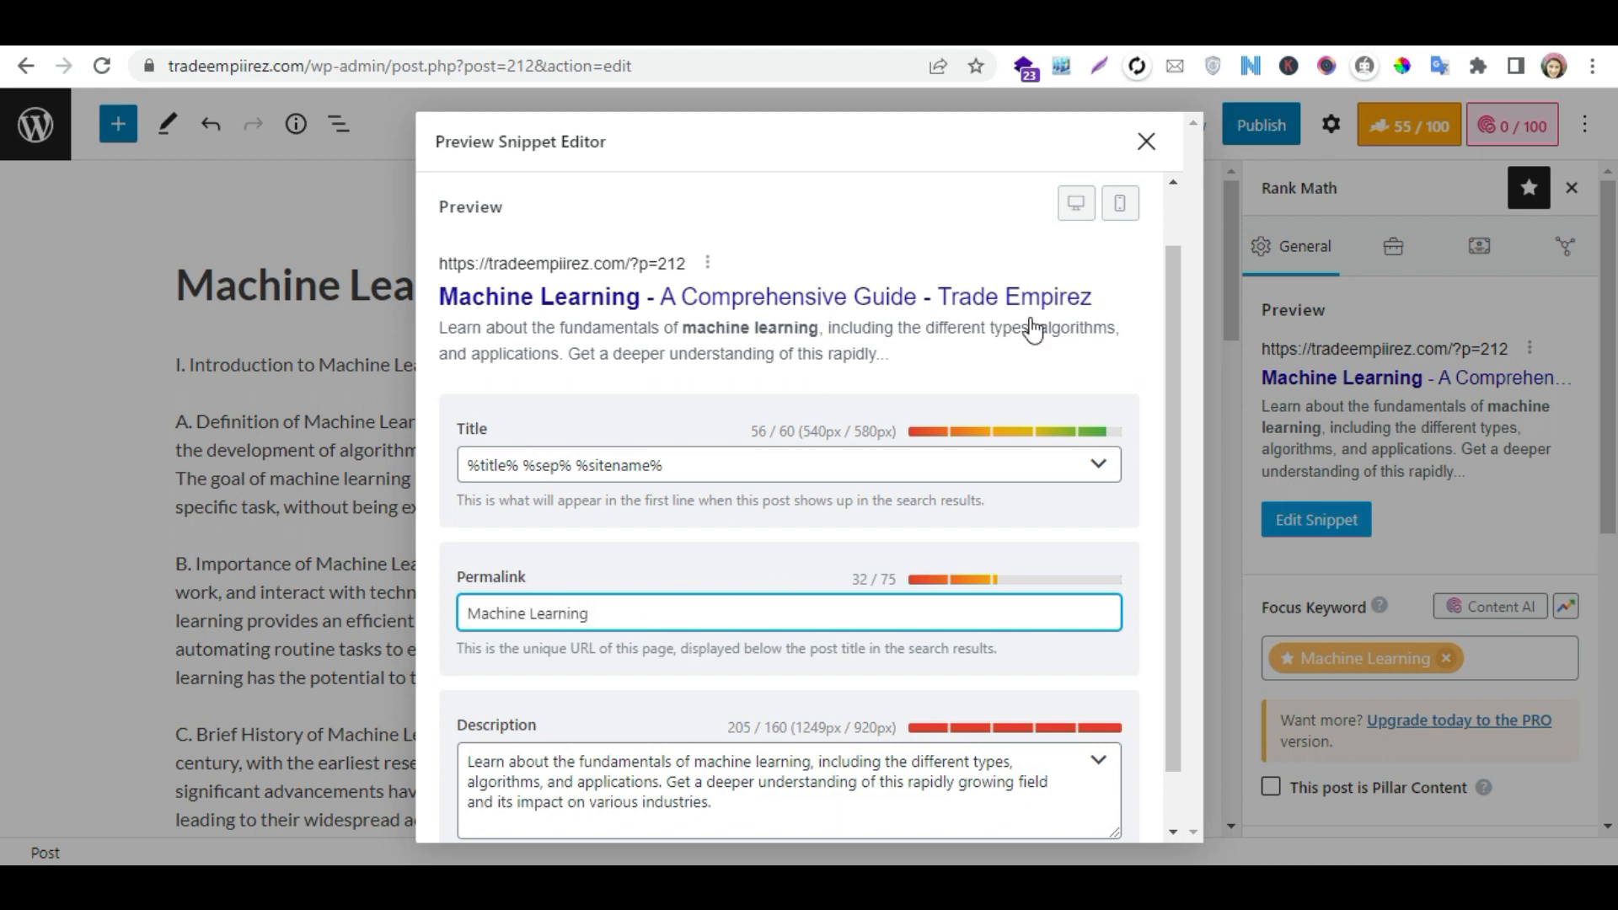
pyautogui.click(1149, 144)
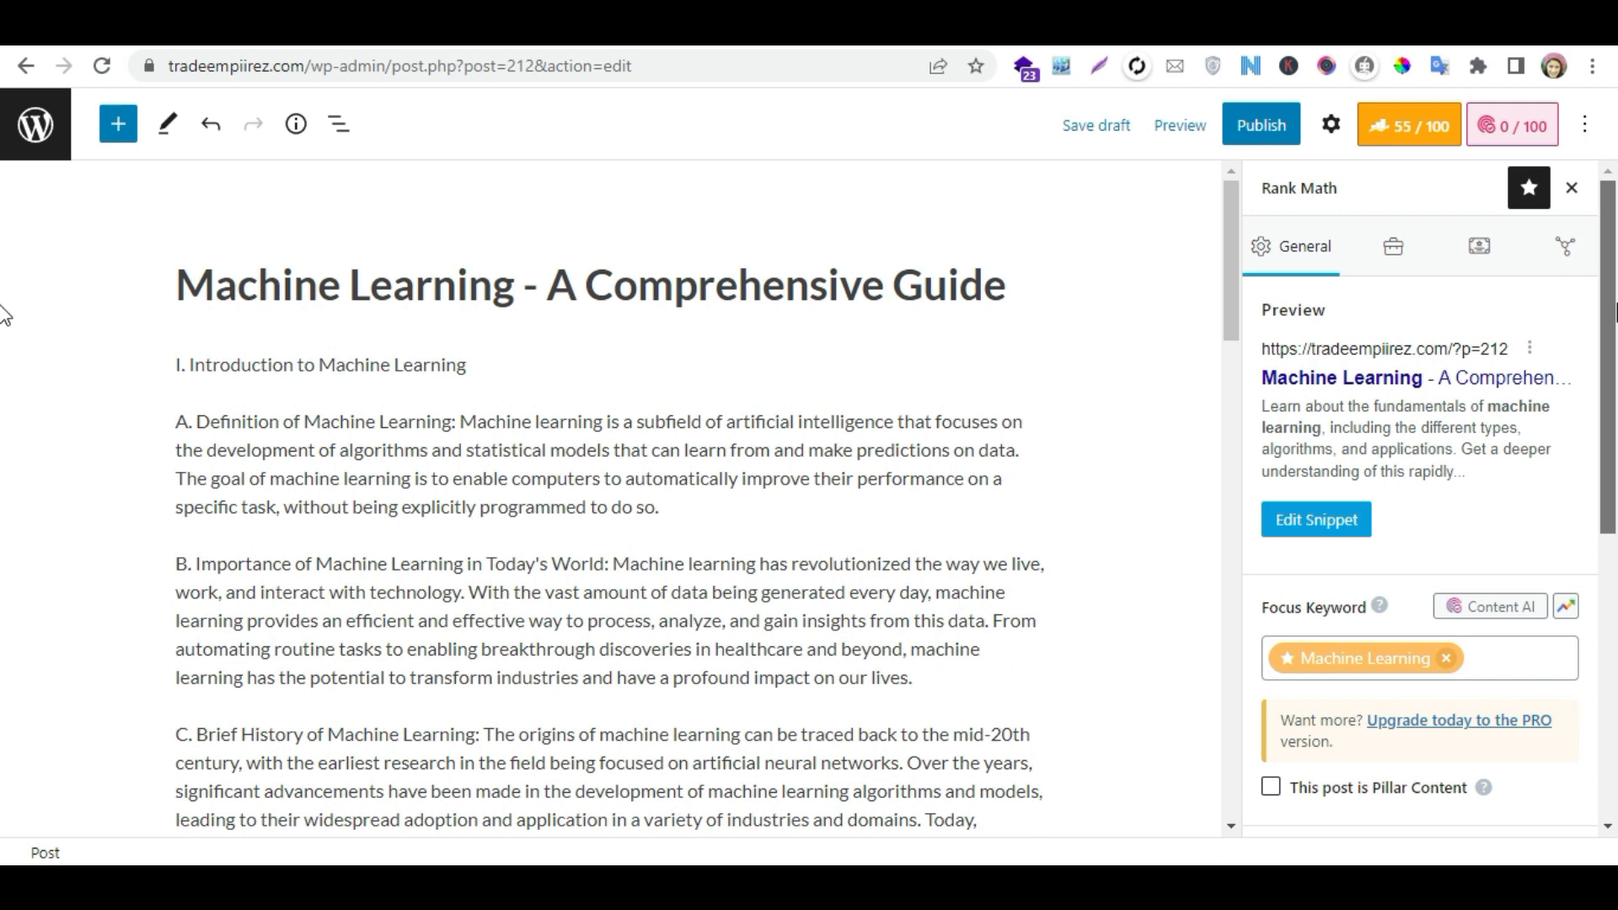
# - Assign the post to the Machine Learning category in the post settings
pyautogui.click(1330, 125)
pyautogui.scroll(-6, 1392, 379)
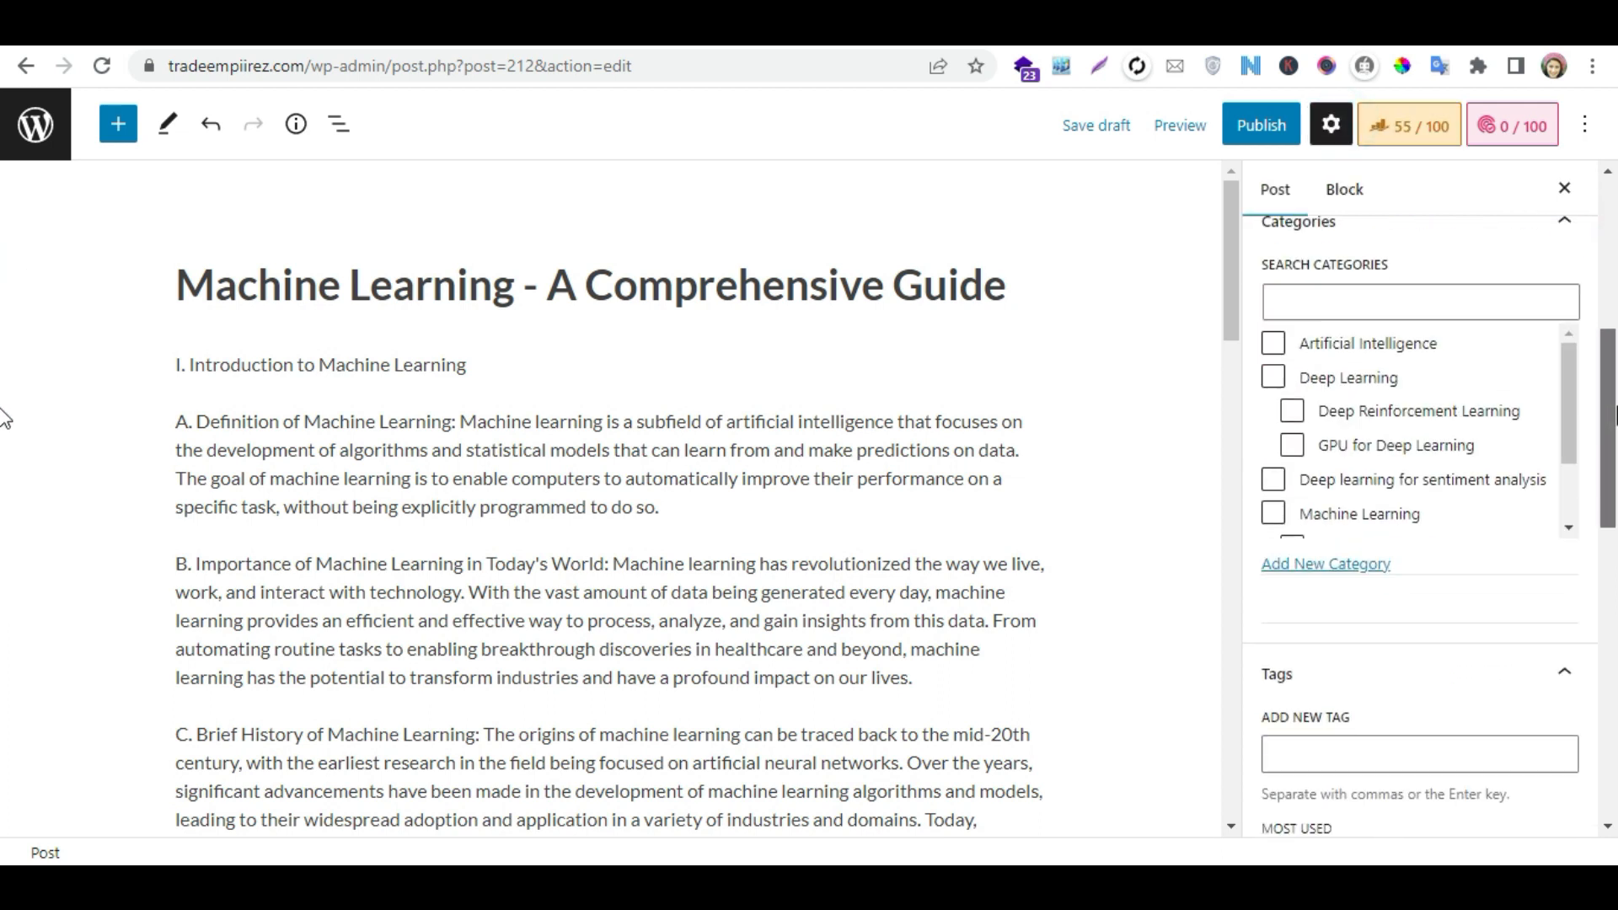
pyautogui.click(1273, 512)
pyautogui.moveTo(1567, 390); pyautogui.dragTo(1567, 392)
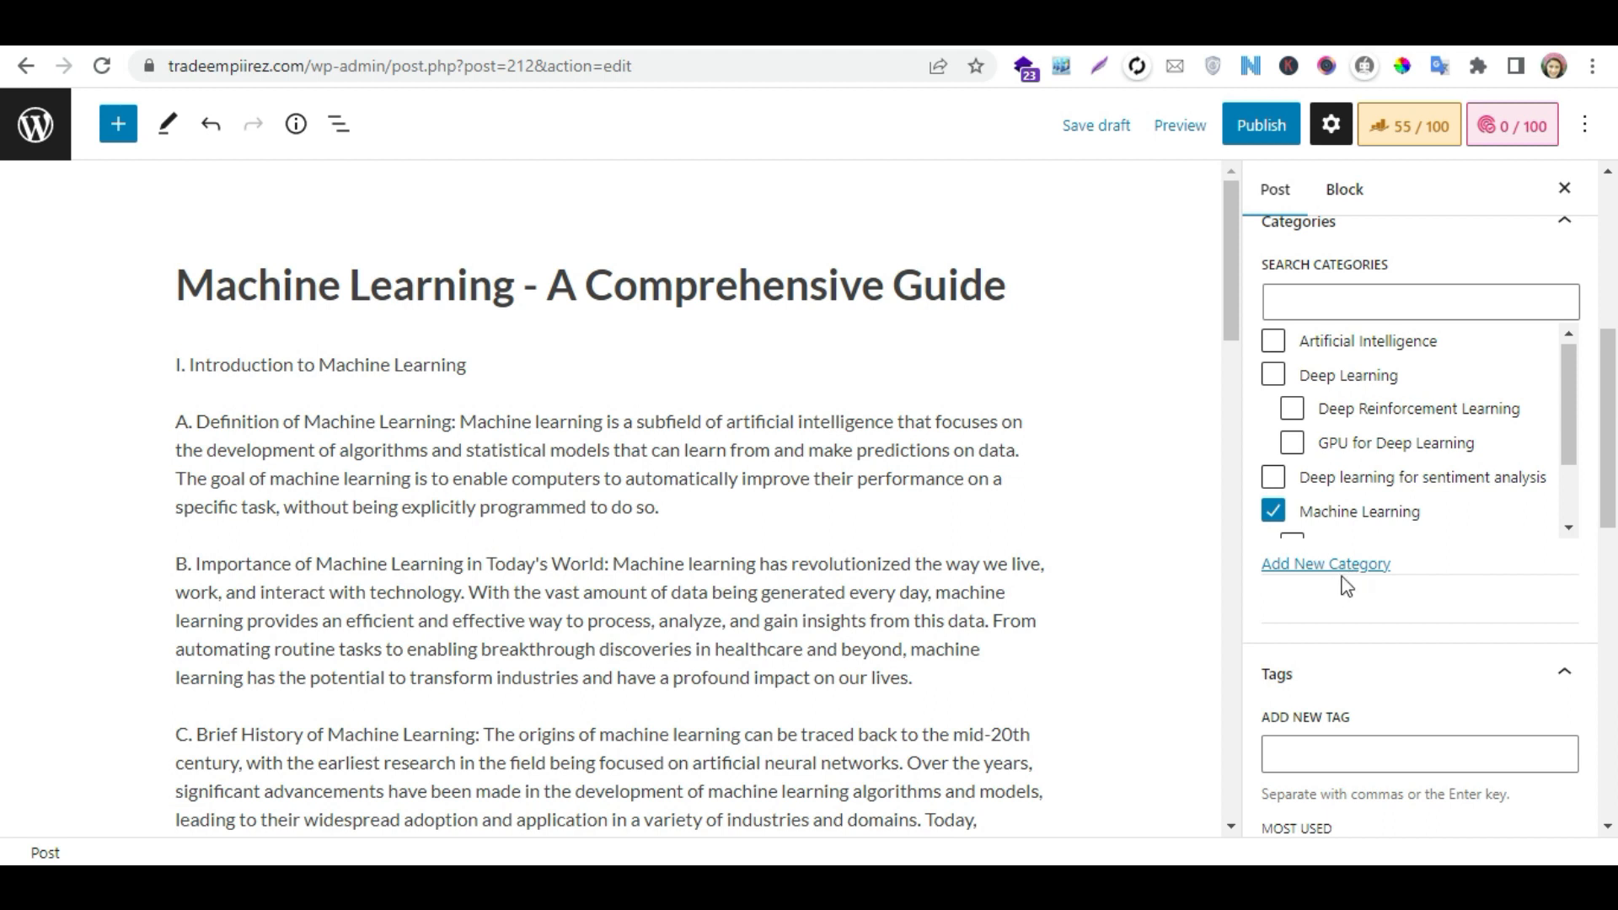
# - Copy "Machine Learning" from the post title and add it as a post tag
pyautogui.scroll(-1, 1610, 421)
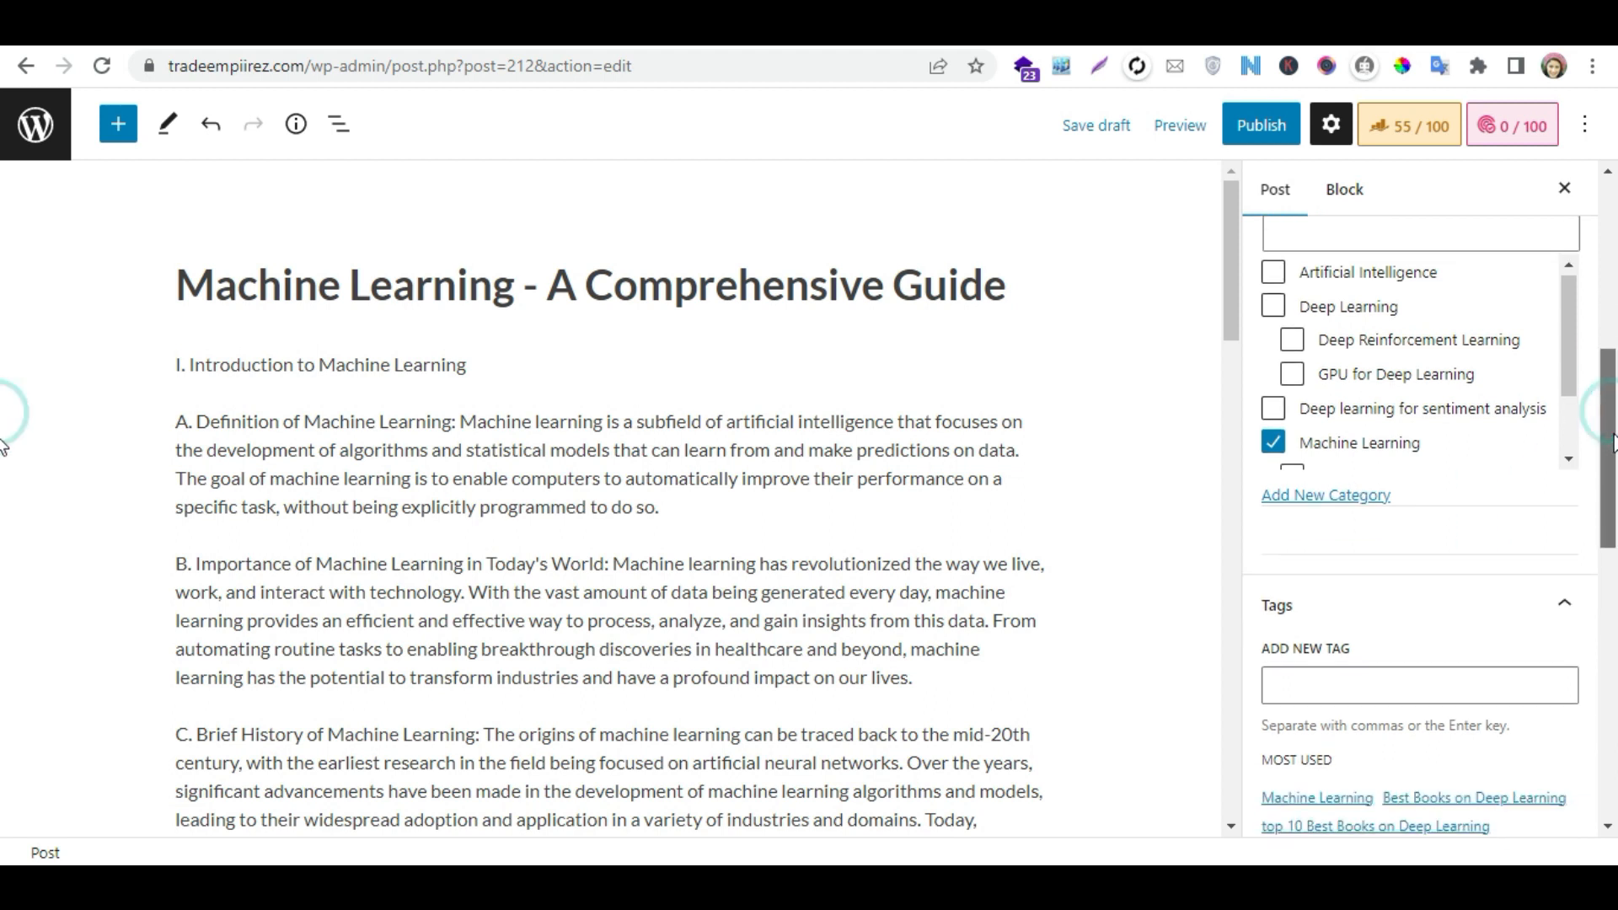
pyautogui.moveTo(511, 280); pyautogui.dragTo(147, 299)
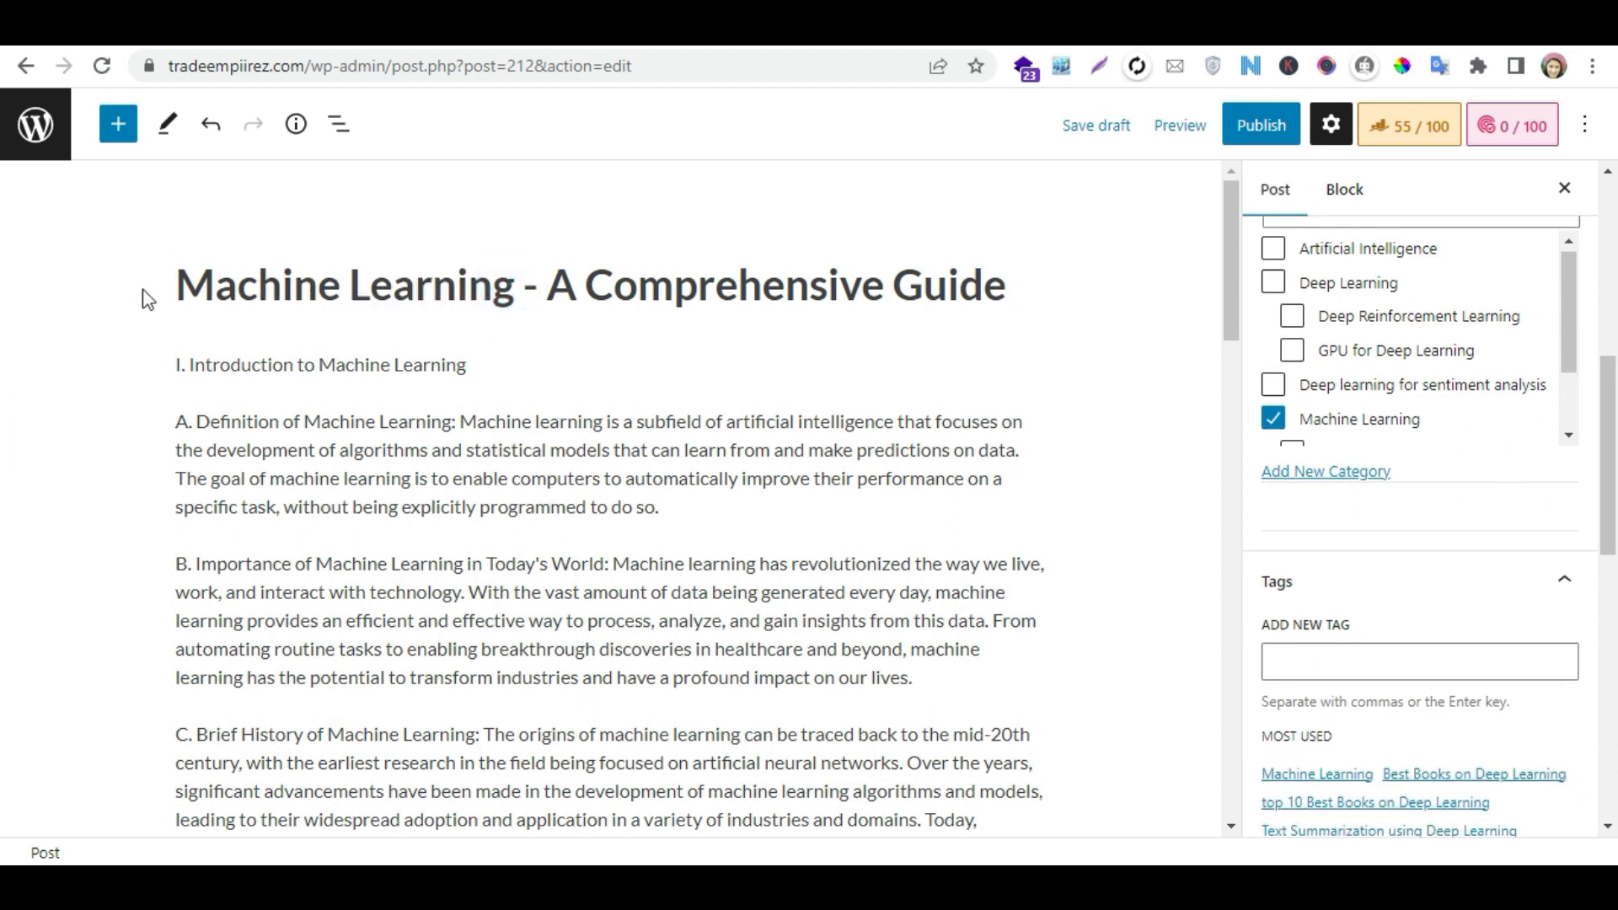
pyautogui.click(258, 285)
pyautogui.moveTo(506, 285); pyautogui.dragTo(227, 313)
pyautogui.moveTo(509, 281); pyautogui.dragTo(196, 284)
pyautogui.hotkey('ctrl', 'c')
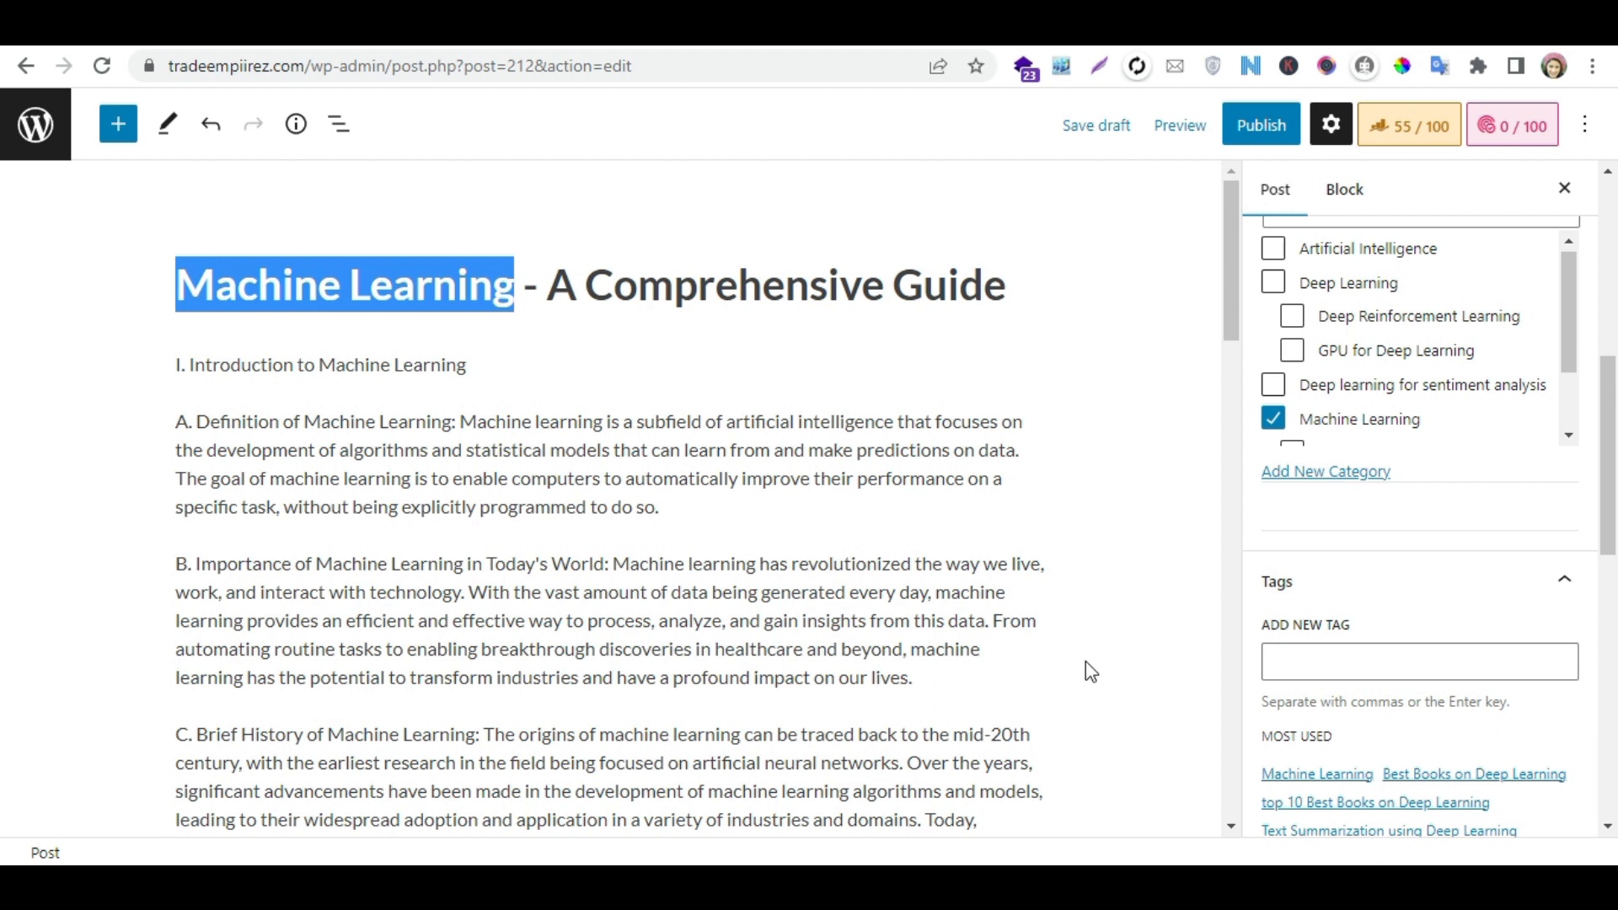
pyautogui.click(1344, 664)
pyautogui.hotkey('ctrl', 'v')
pyautogui.press('Return')
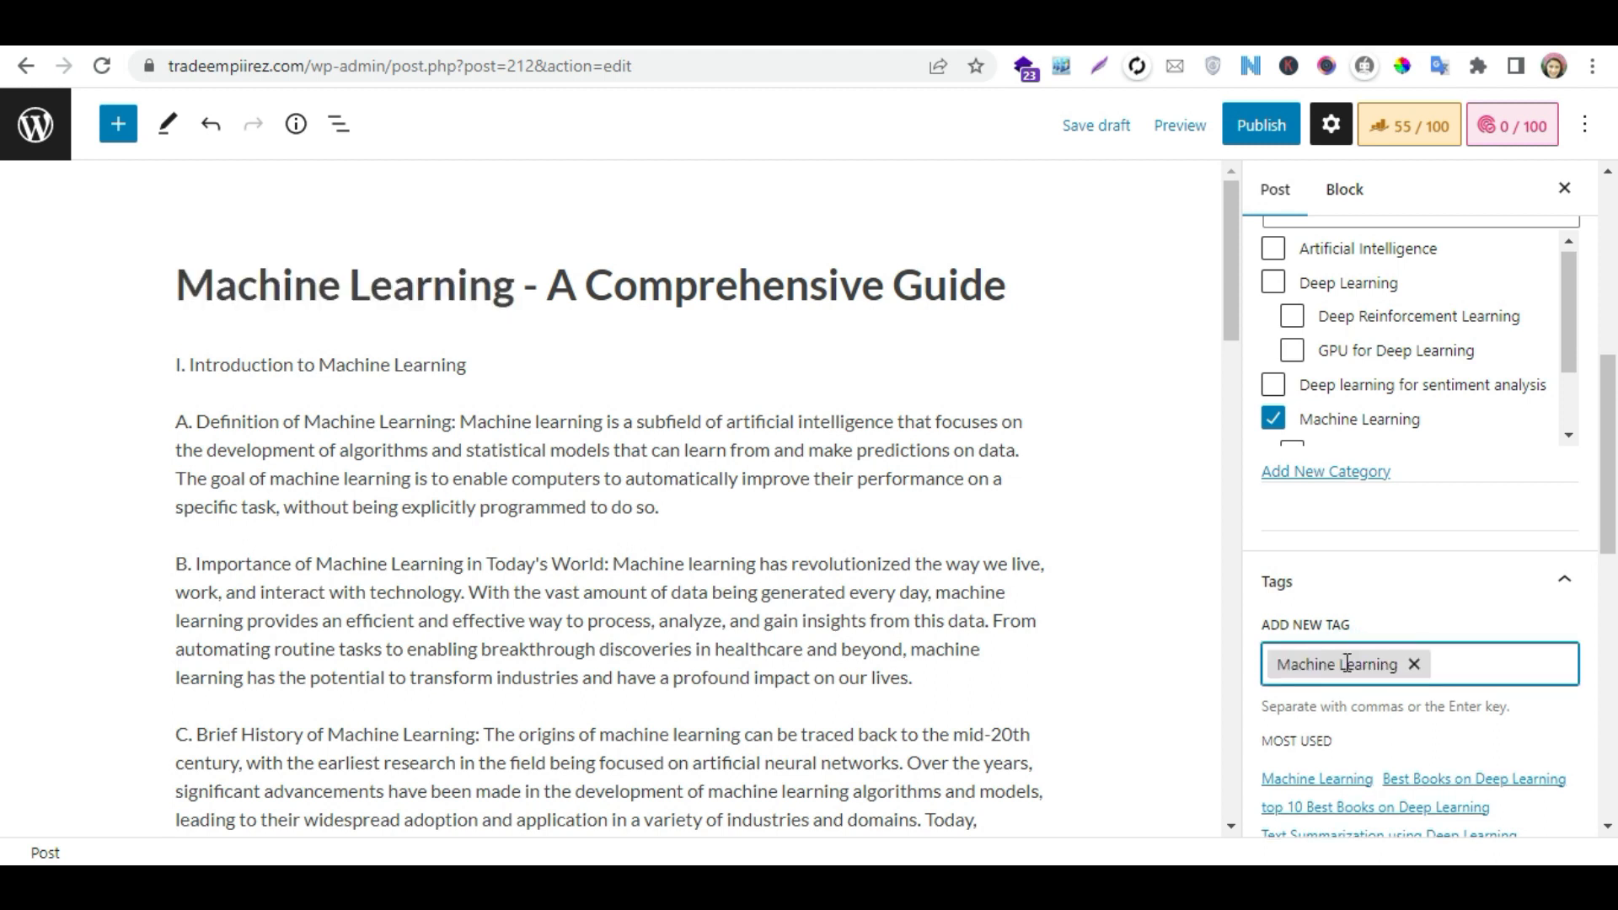
# - Add two more post tags, "machine learning types" and "machine learning applications"
pyautogui.write('machine ')
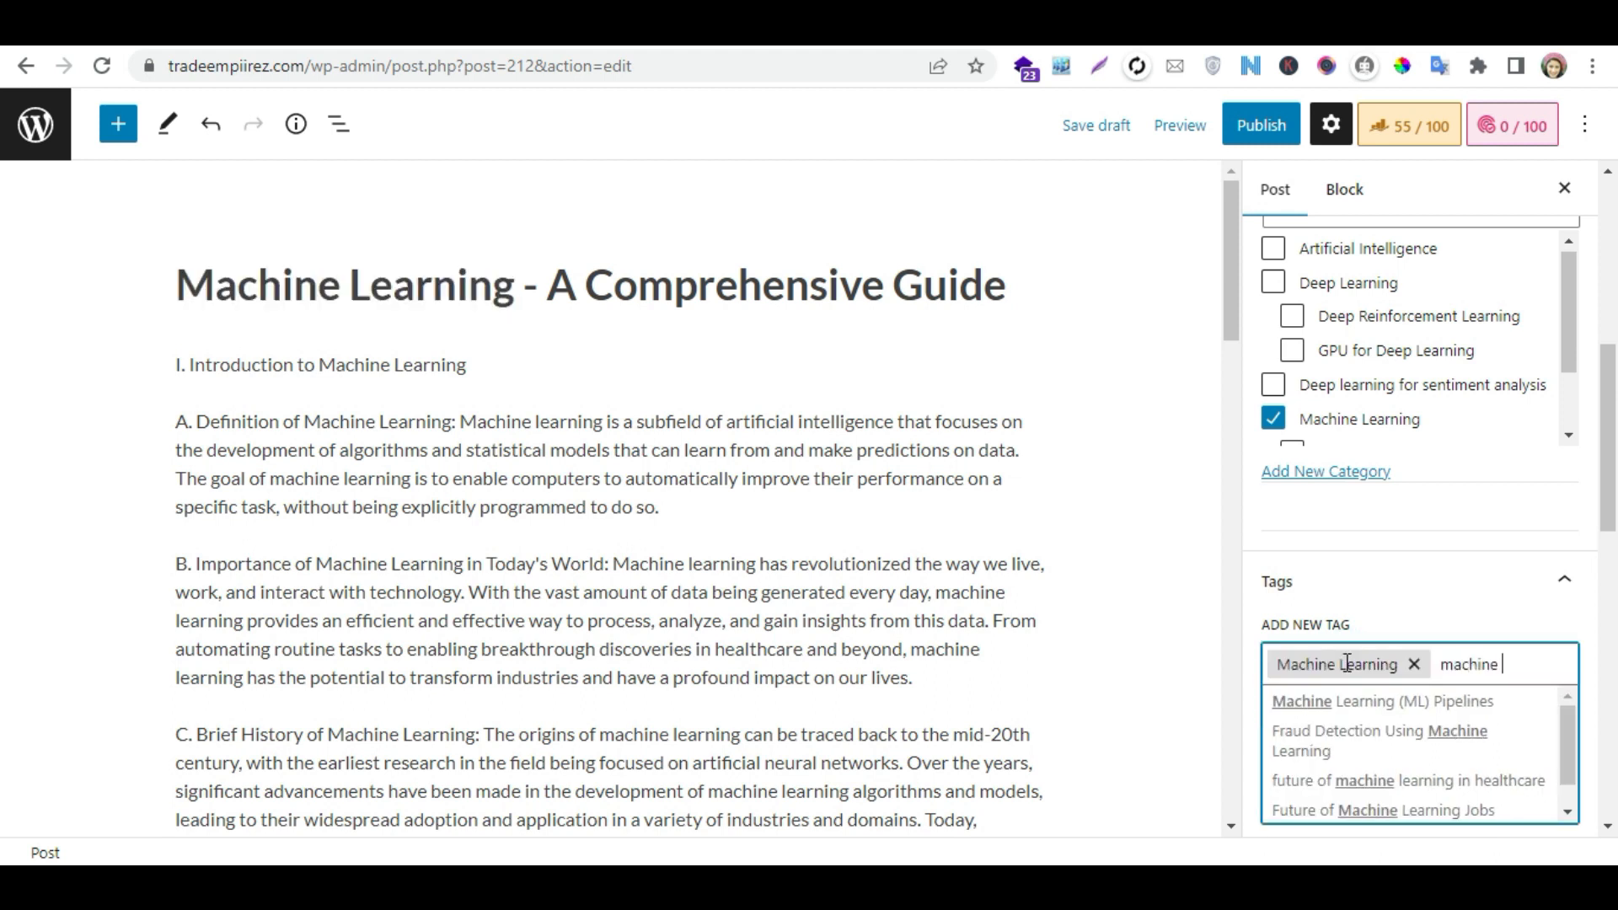
pyautogui.write('learning types')
pyautogui.press('Return')
pyautogui.write('machine l')
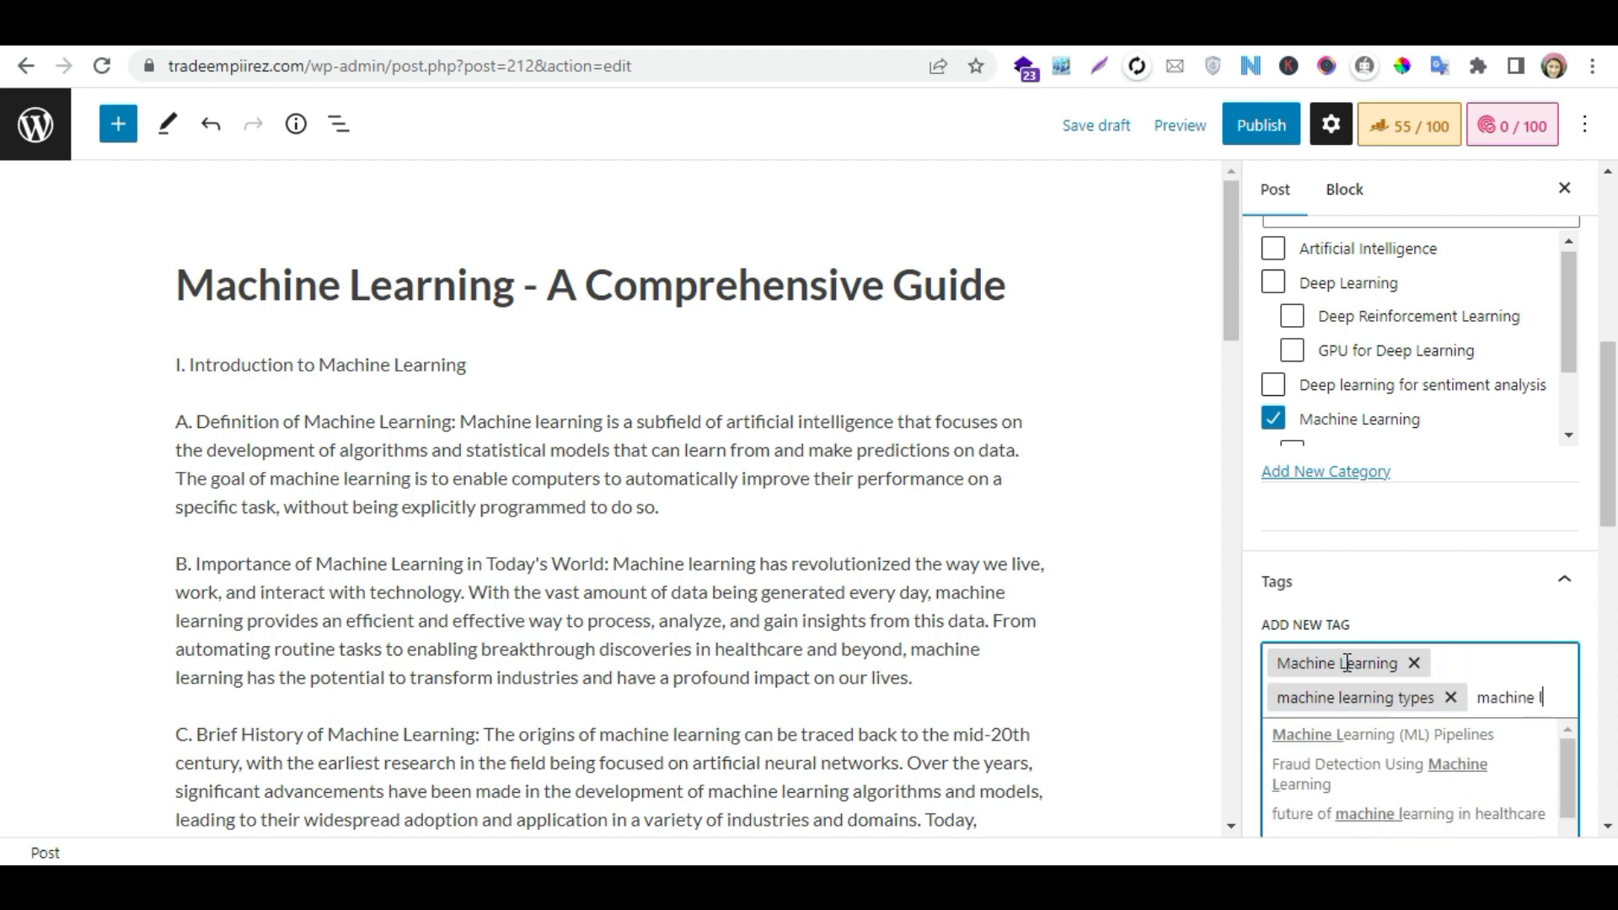
pyautogui.write('earnin')
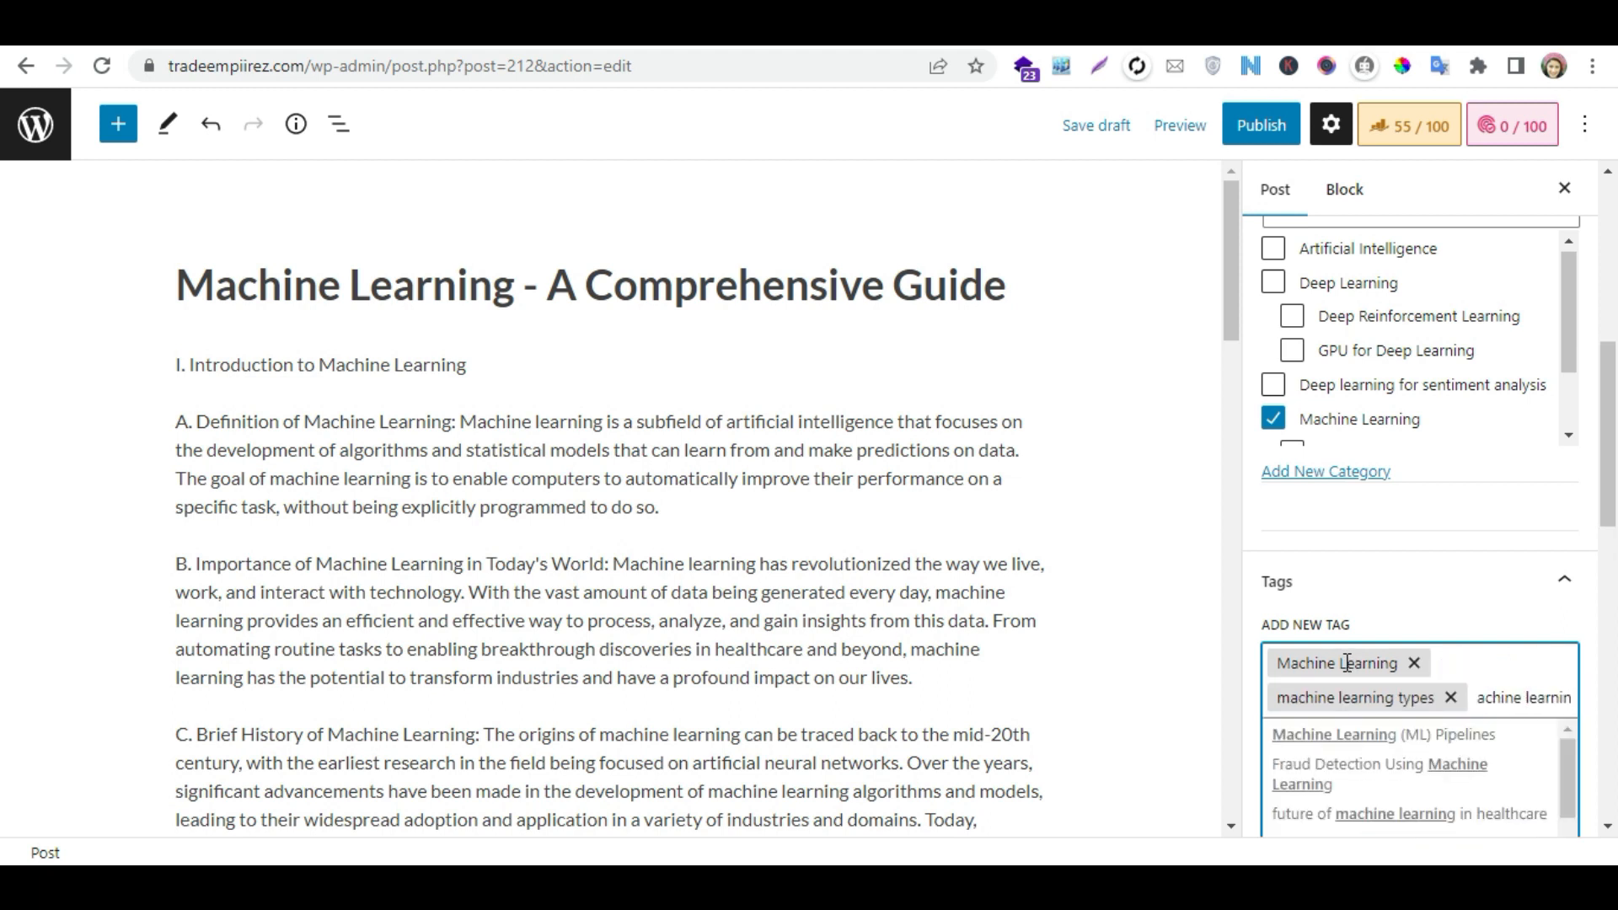
pyautogui.write('g applications')
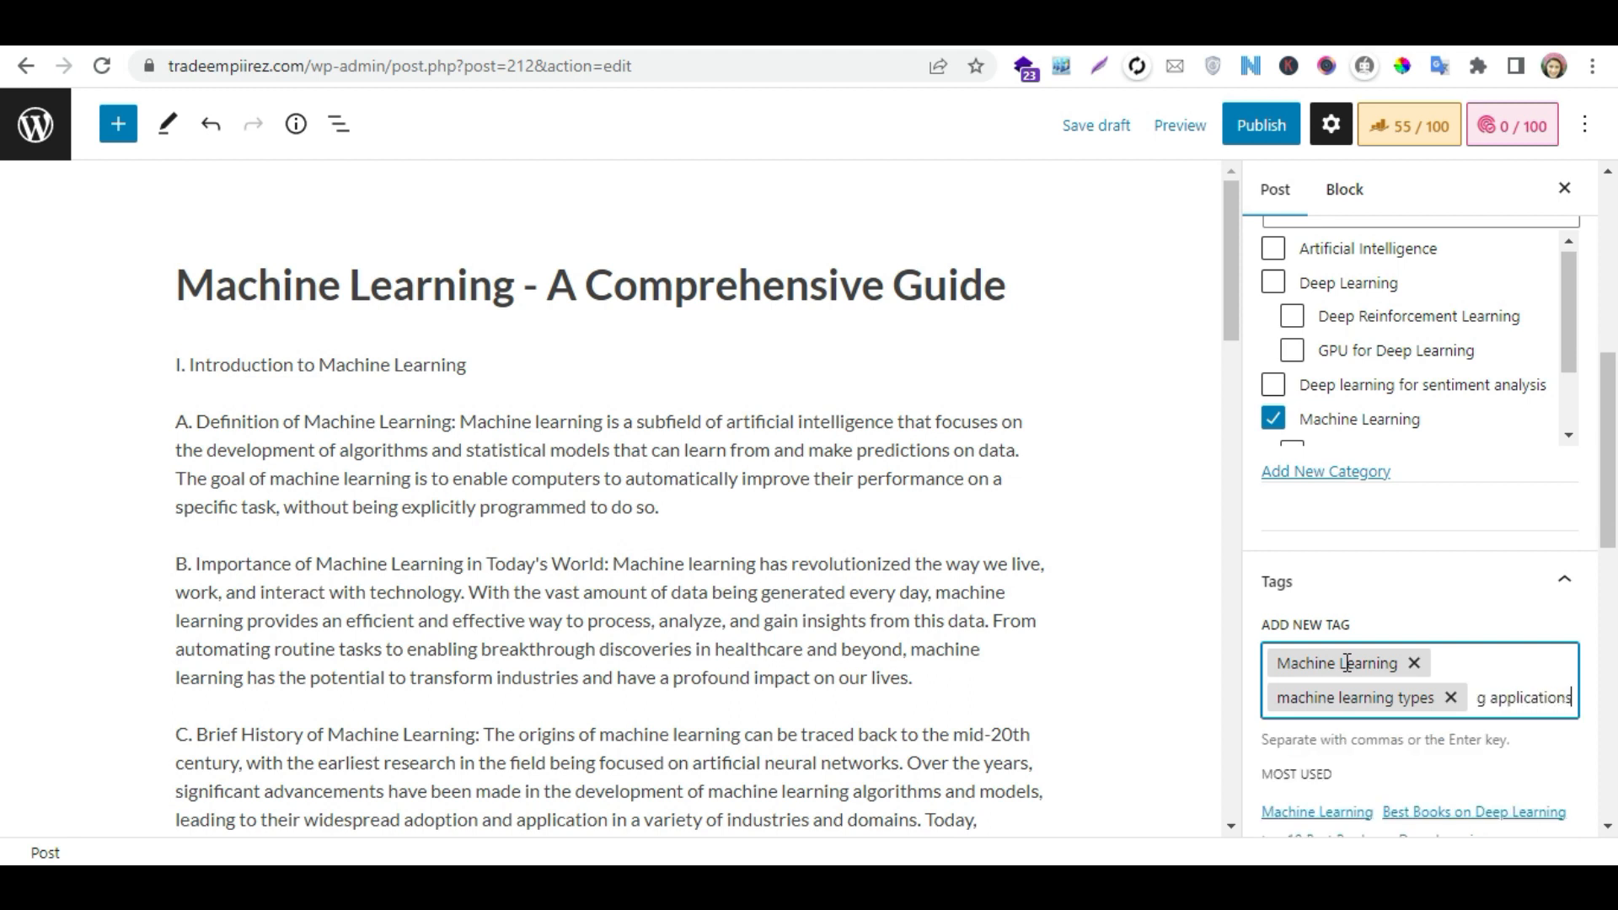
pyautogui.press('Return')
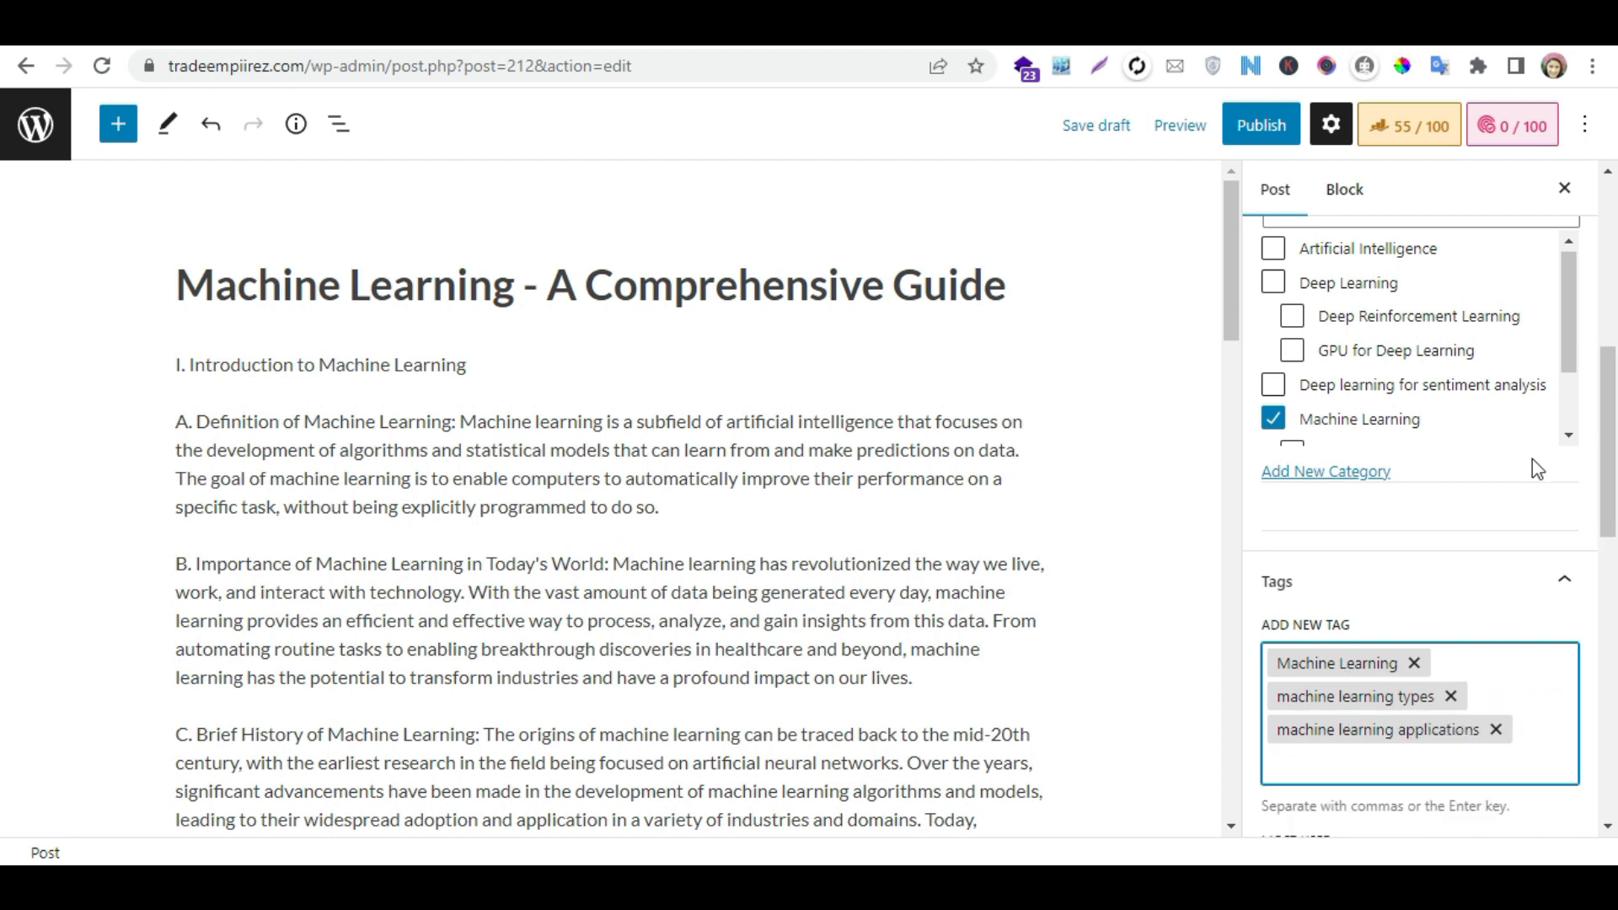
# - Open the featured image selection and pick the "Trends and Future Prospects in Deep Learning" image from the media library
pyautogui.moveTo(1615, 385); pyautogui.dragTo(1616, 568)
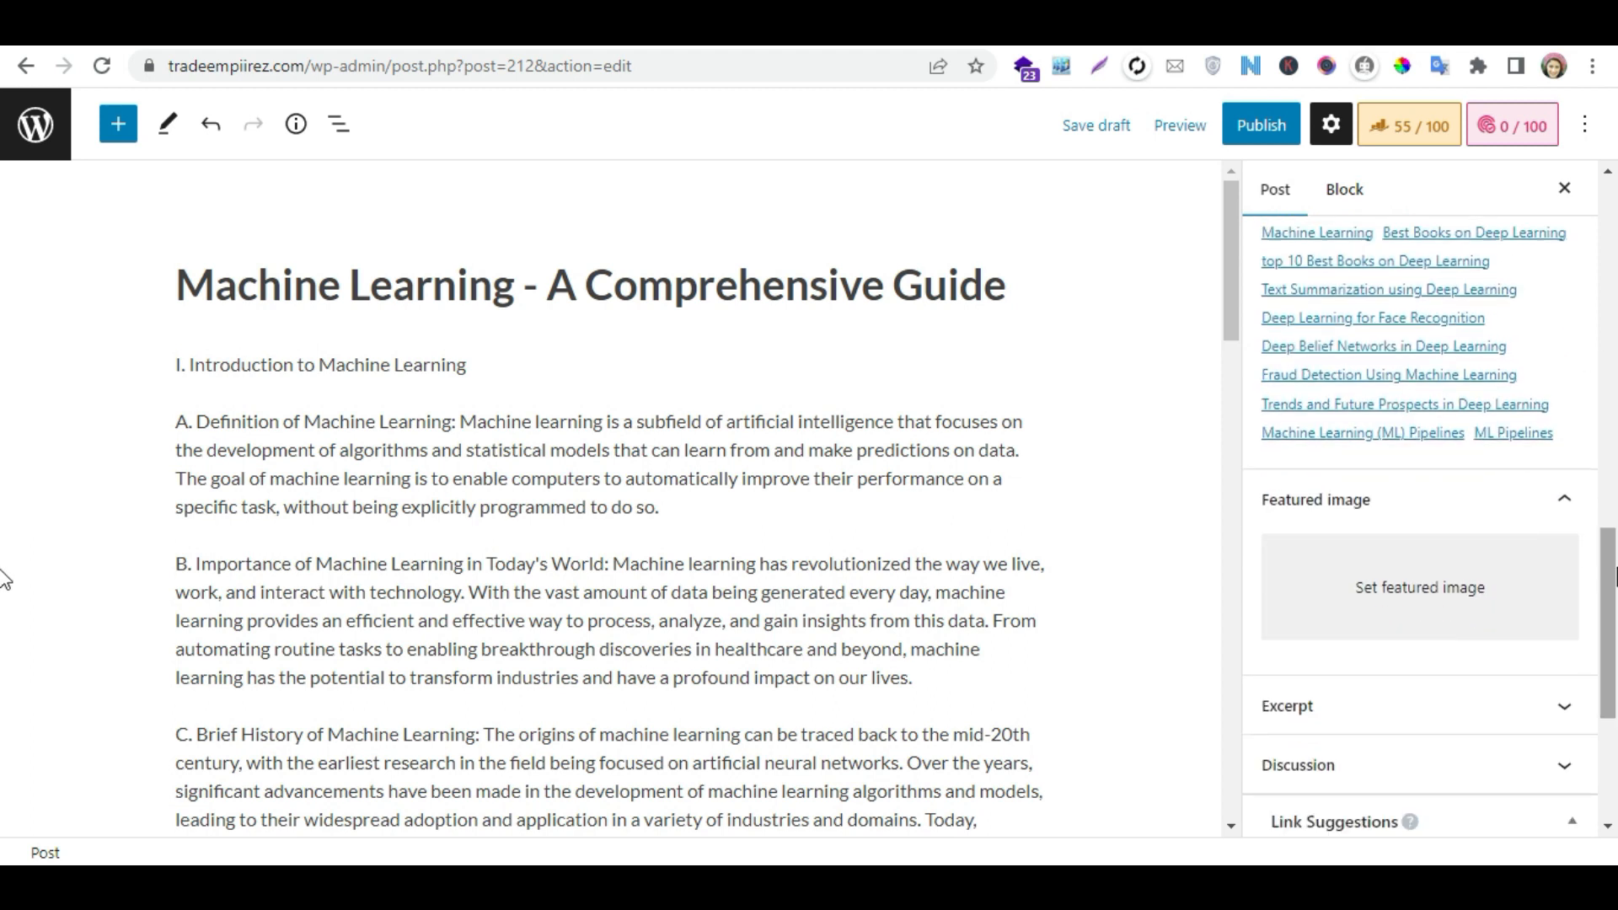
pyautogui.click(1380, 573)
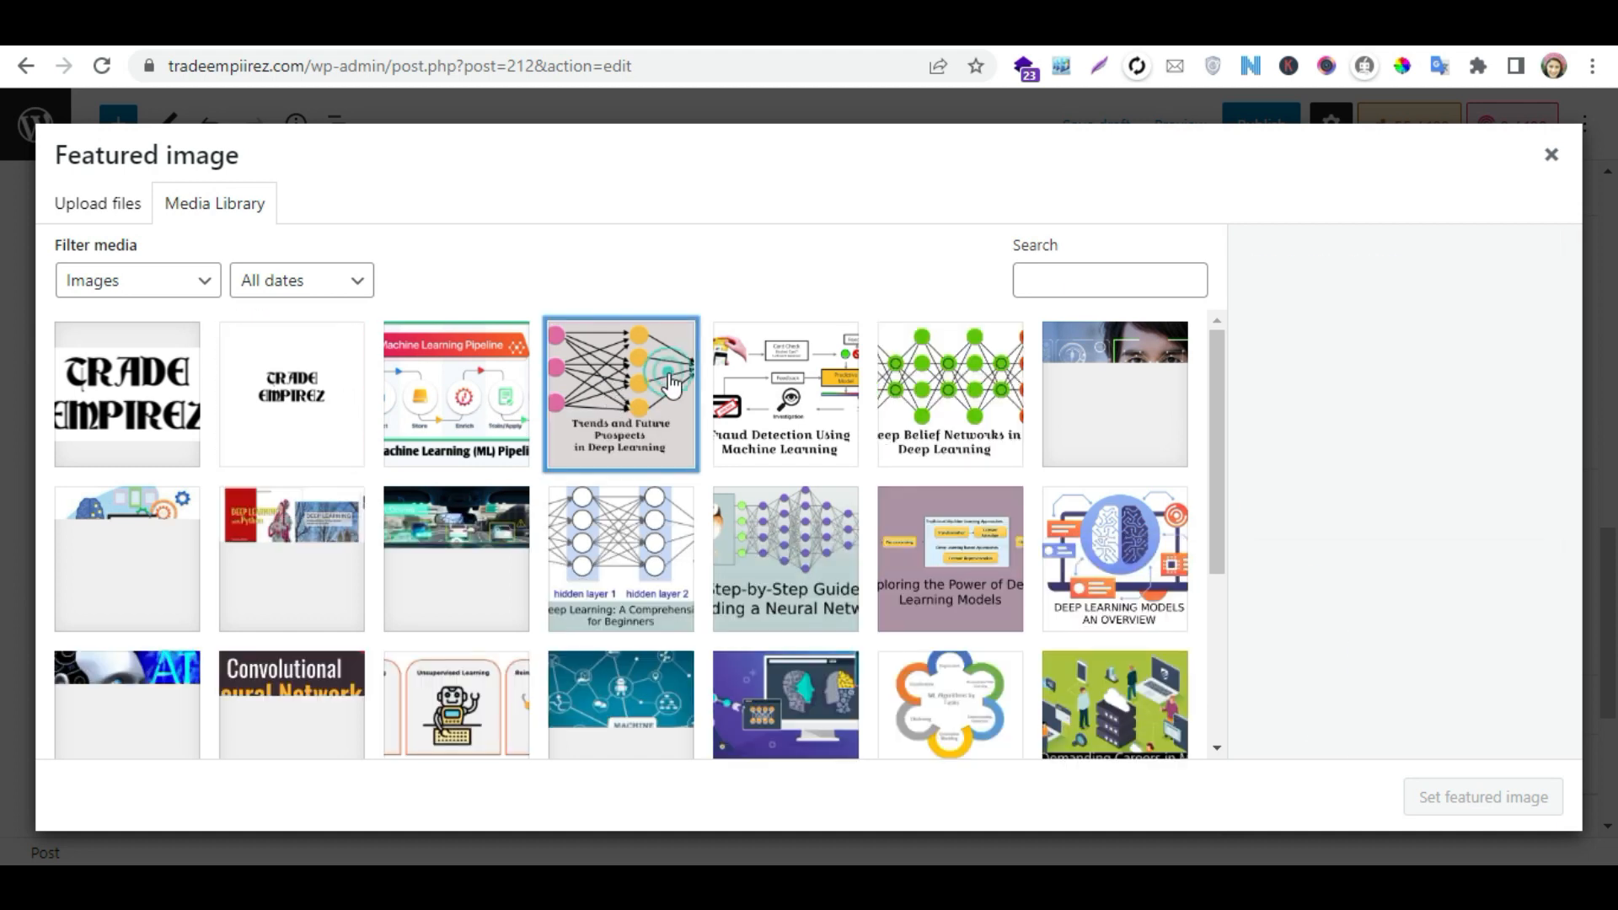
pyautogui.click(672, 386)
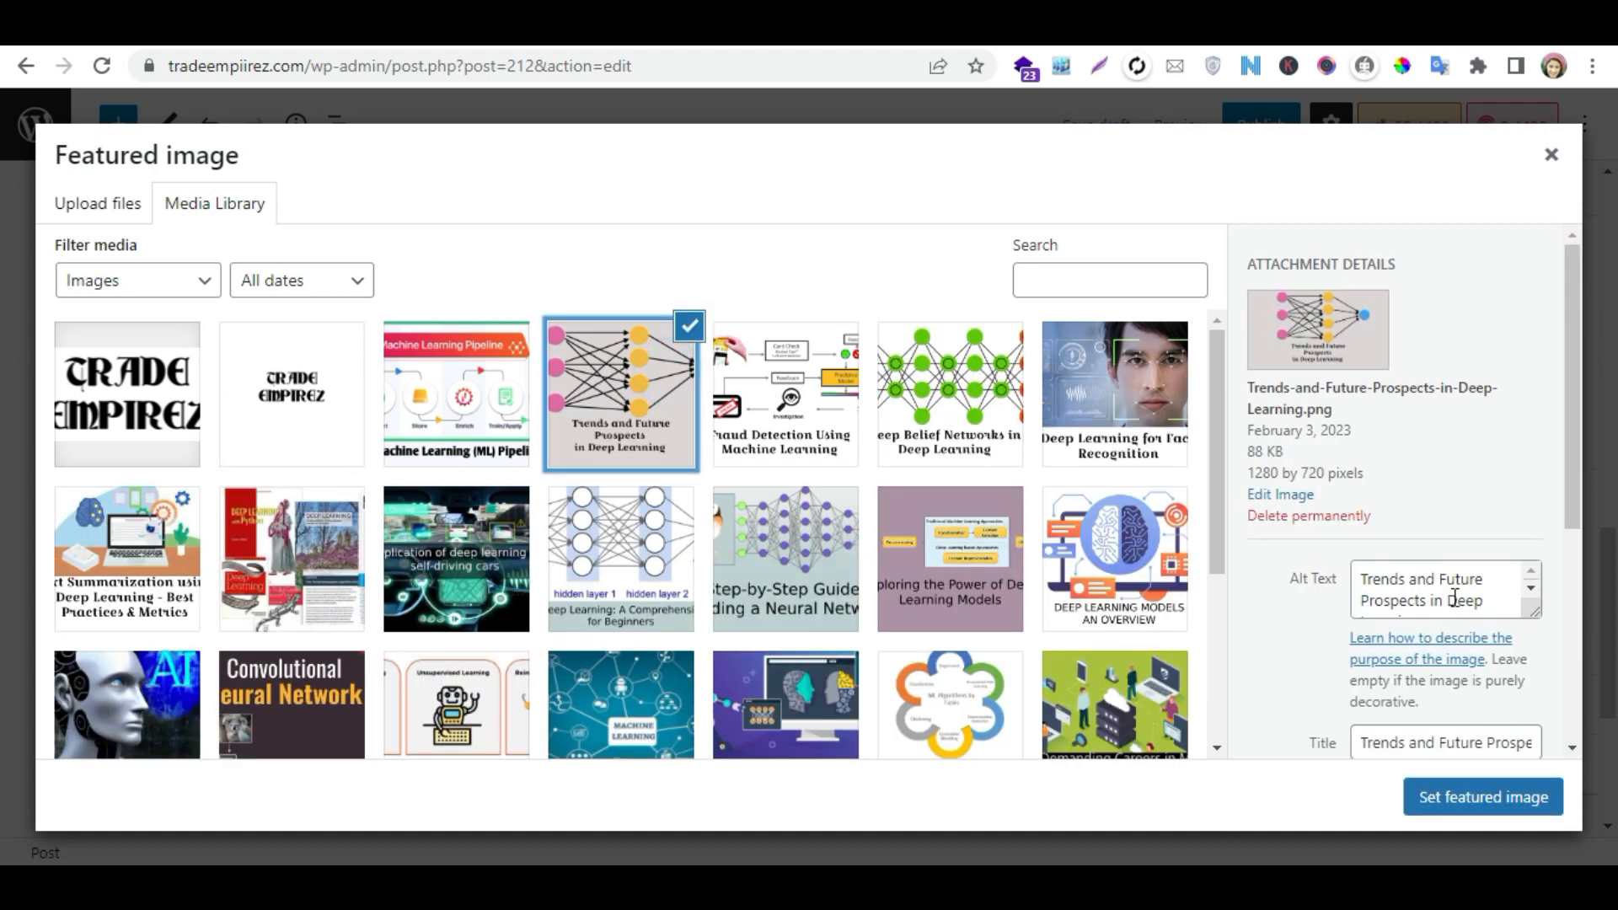
# - Set the selected image's alt text, title, caption and description to "Machine Learning" and assign it as the featured image
pyautogui.moveTo(1578, 473); pyautogui.dragTo(1579, 606)
pyautogui.tripleClick(1395, 385)
pyautogui.write('Machine Learning')
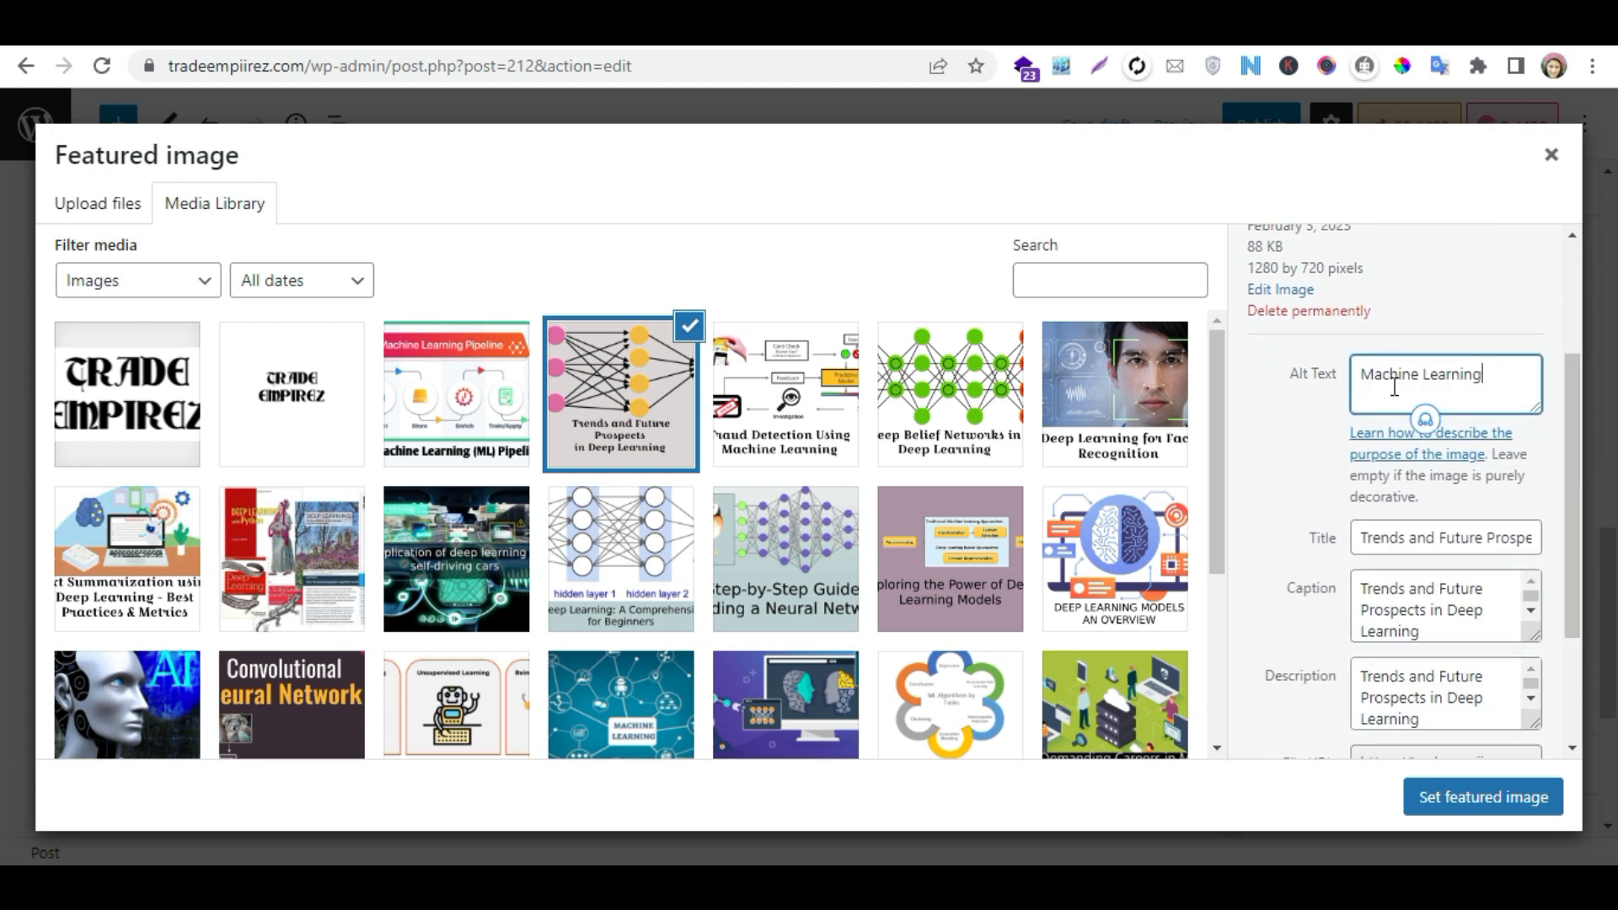
pyautogui.tripleClick(1455, 537)
pyautogui.hotkey('ctrl', 'v')
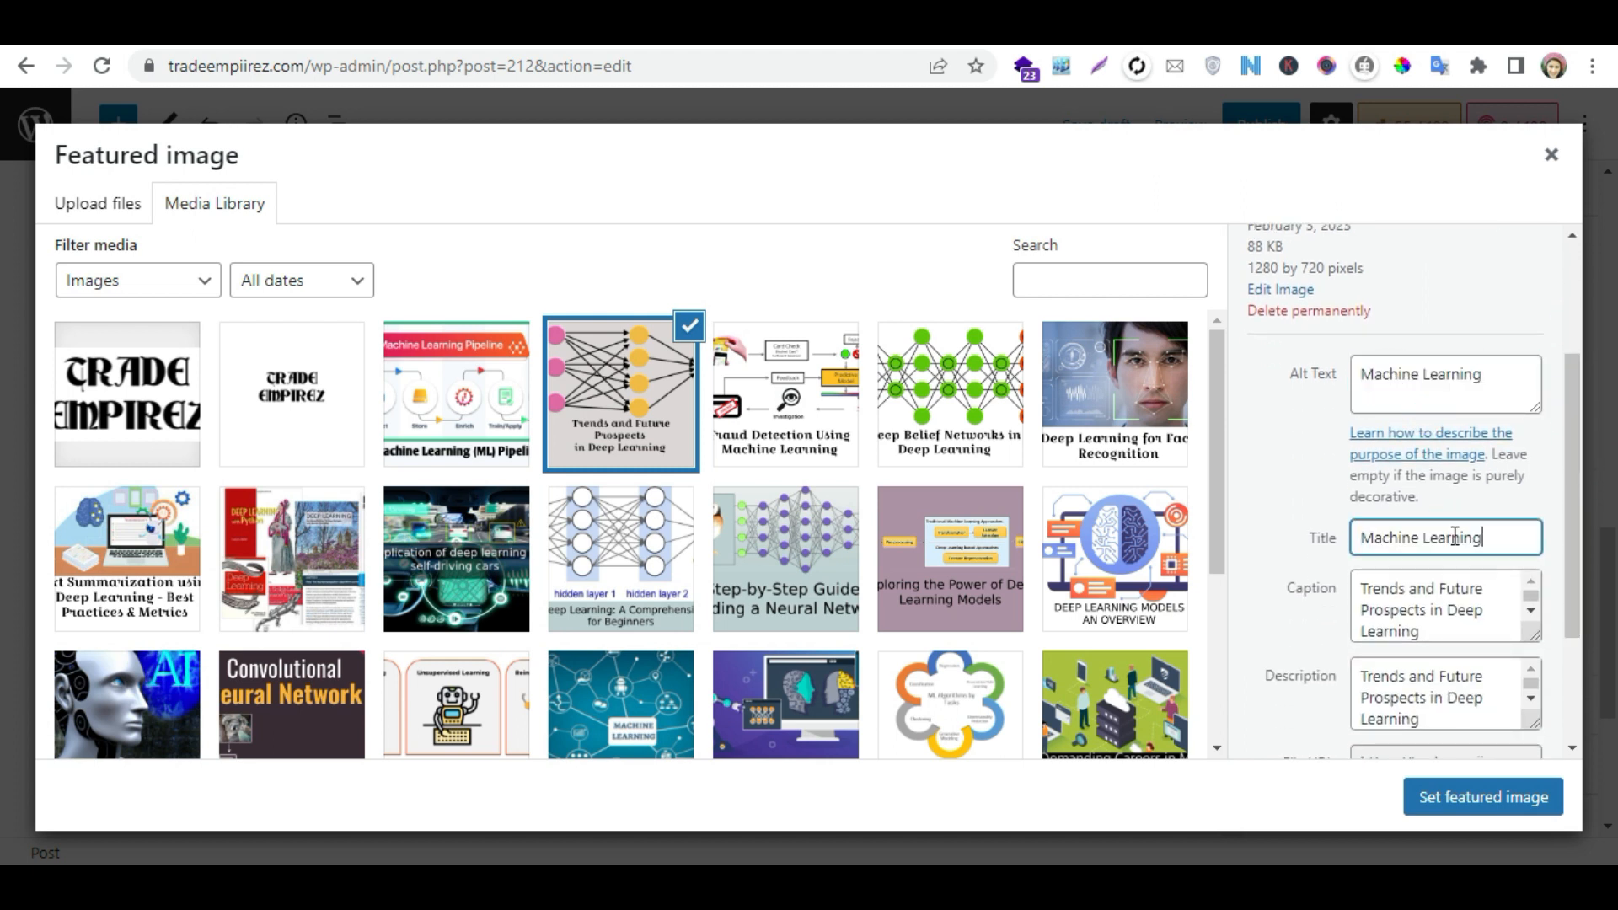
pyautogui.click(1460, 620)
pyautogui.click(1449, 701)
pyautogui.hotkey('ctrl', 'a')
pyautogui.hotkey('ctrl', 'v')
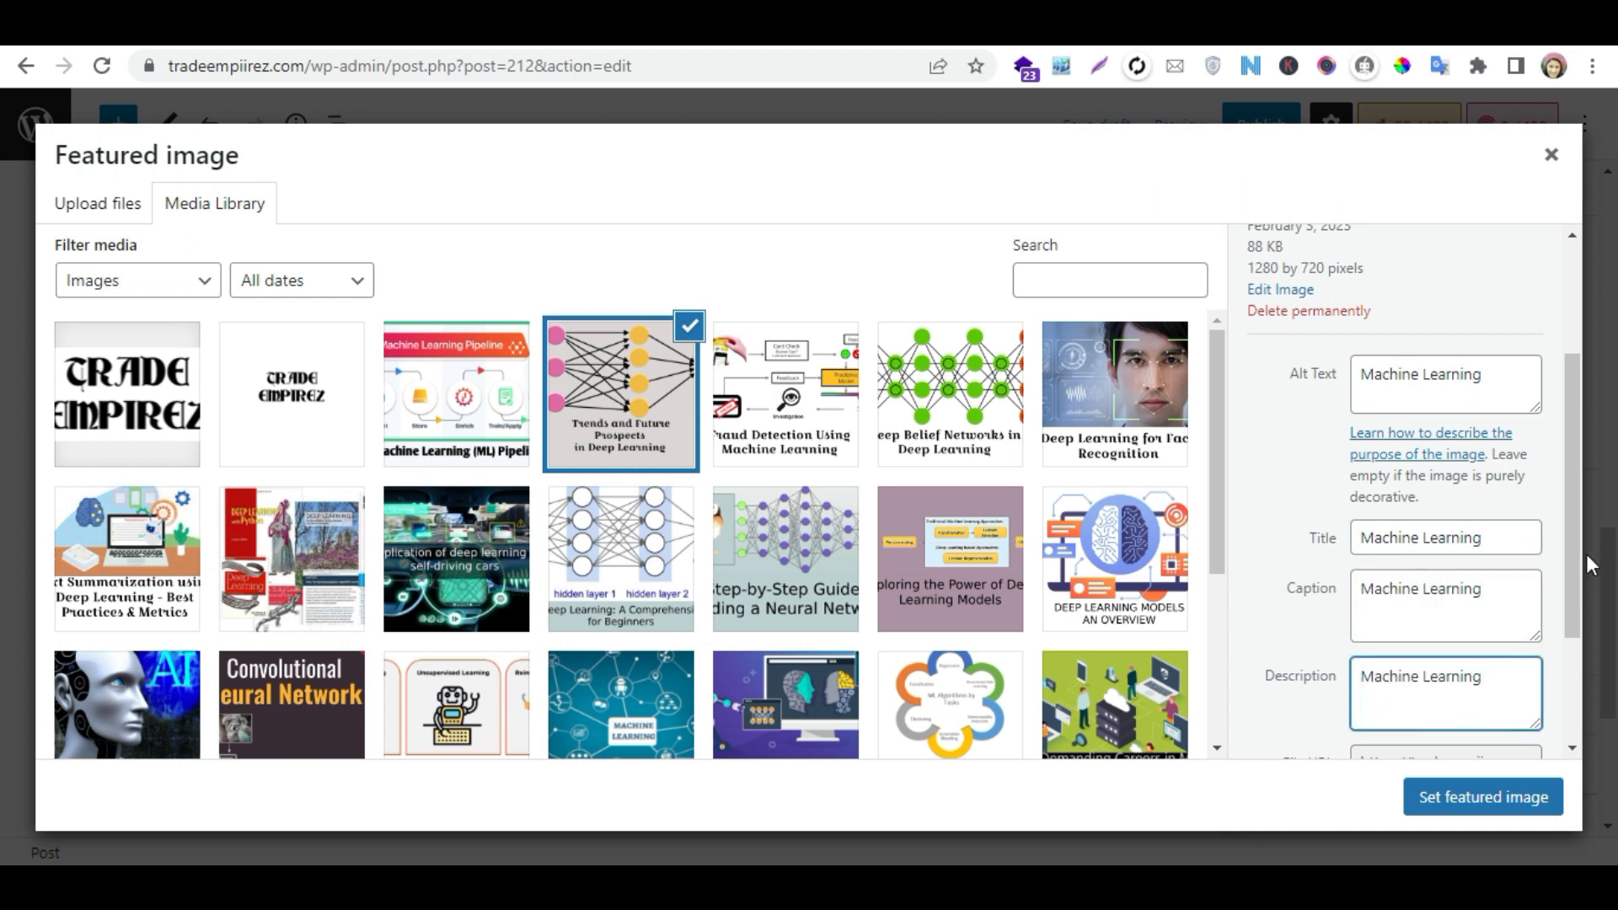
pyautogui.moveTo(1574, 564); pyautogui.dragTo(1574, 642)
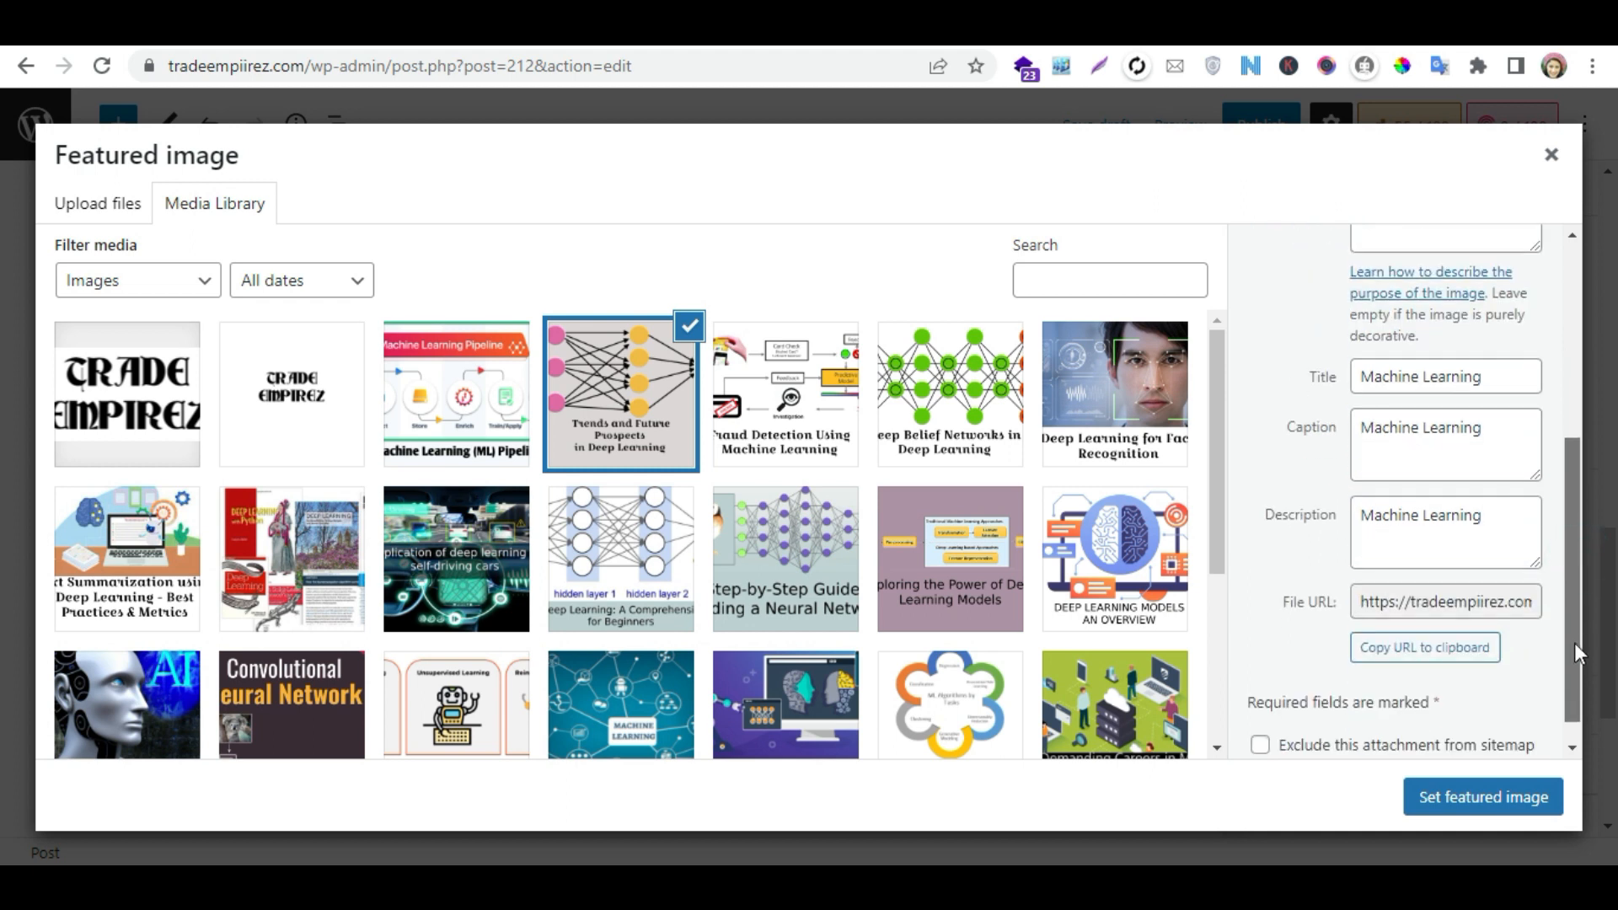
pyautogui.click(1488, 800)
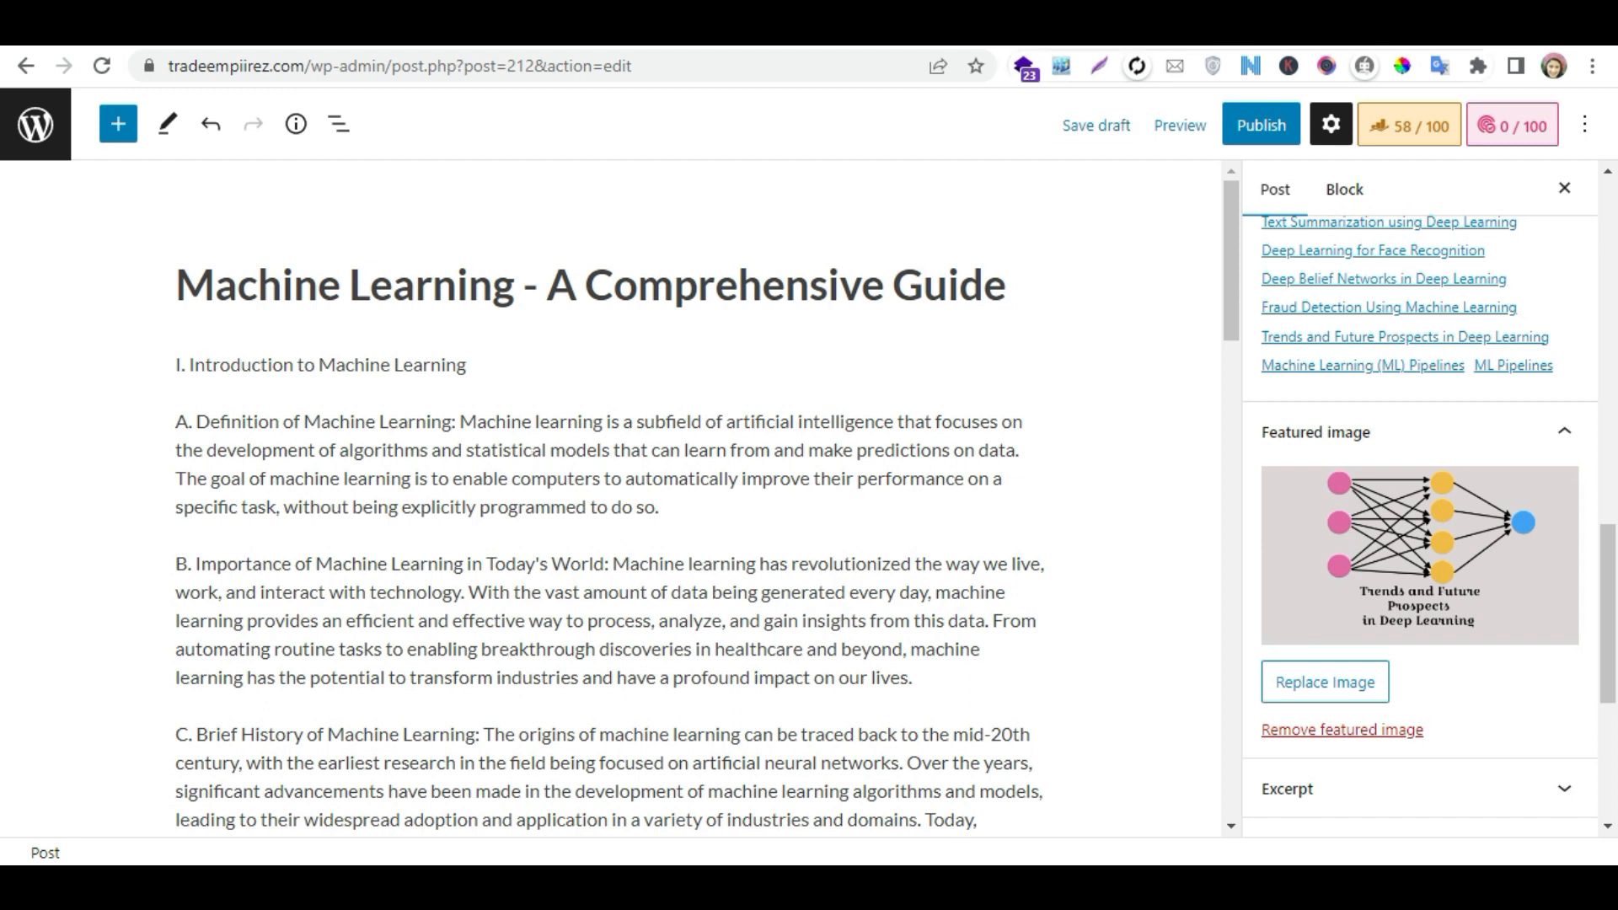
# - Search Google for "machine learning" in a new tab and copy the link address of the TechTarget result
pyautogui.hotkey('ctrl', 't')
pyautogui.write('machine')
pyautogui.press('Return')
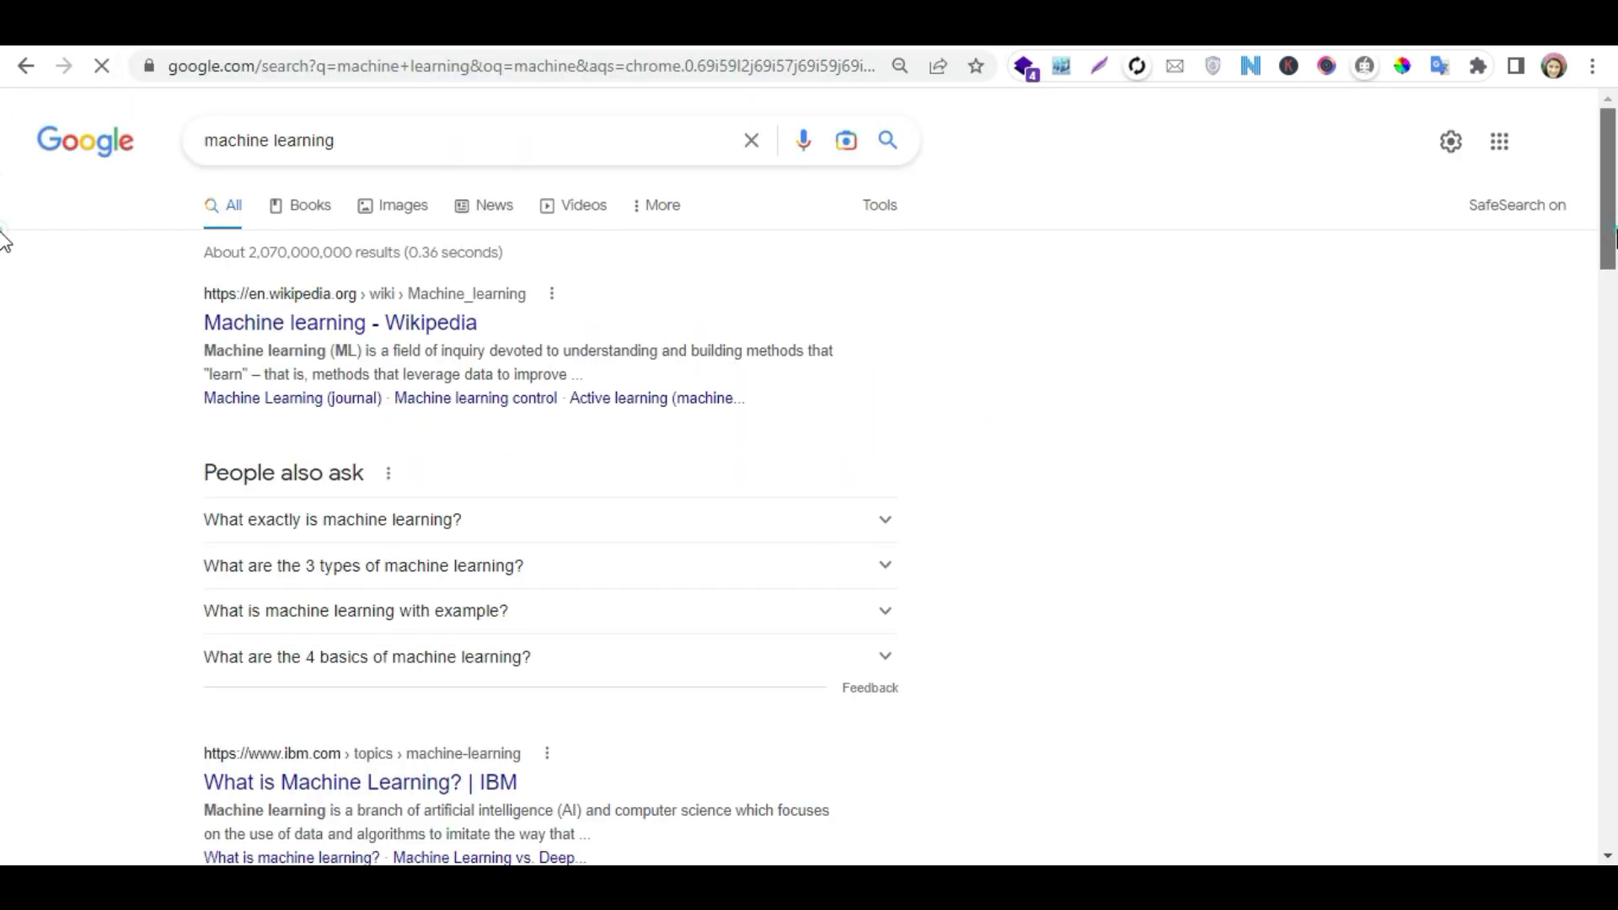
pyautogui.scroll(-4, 4, 278)
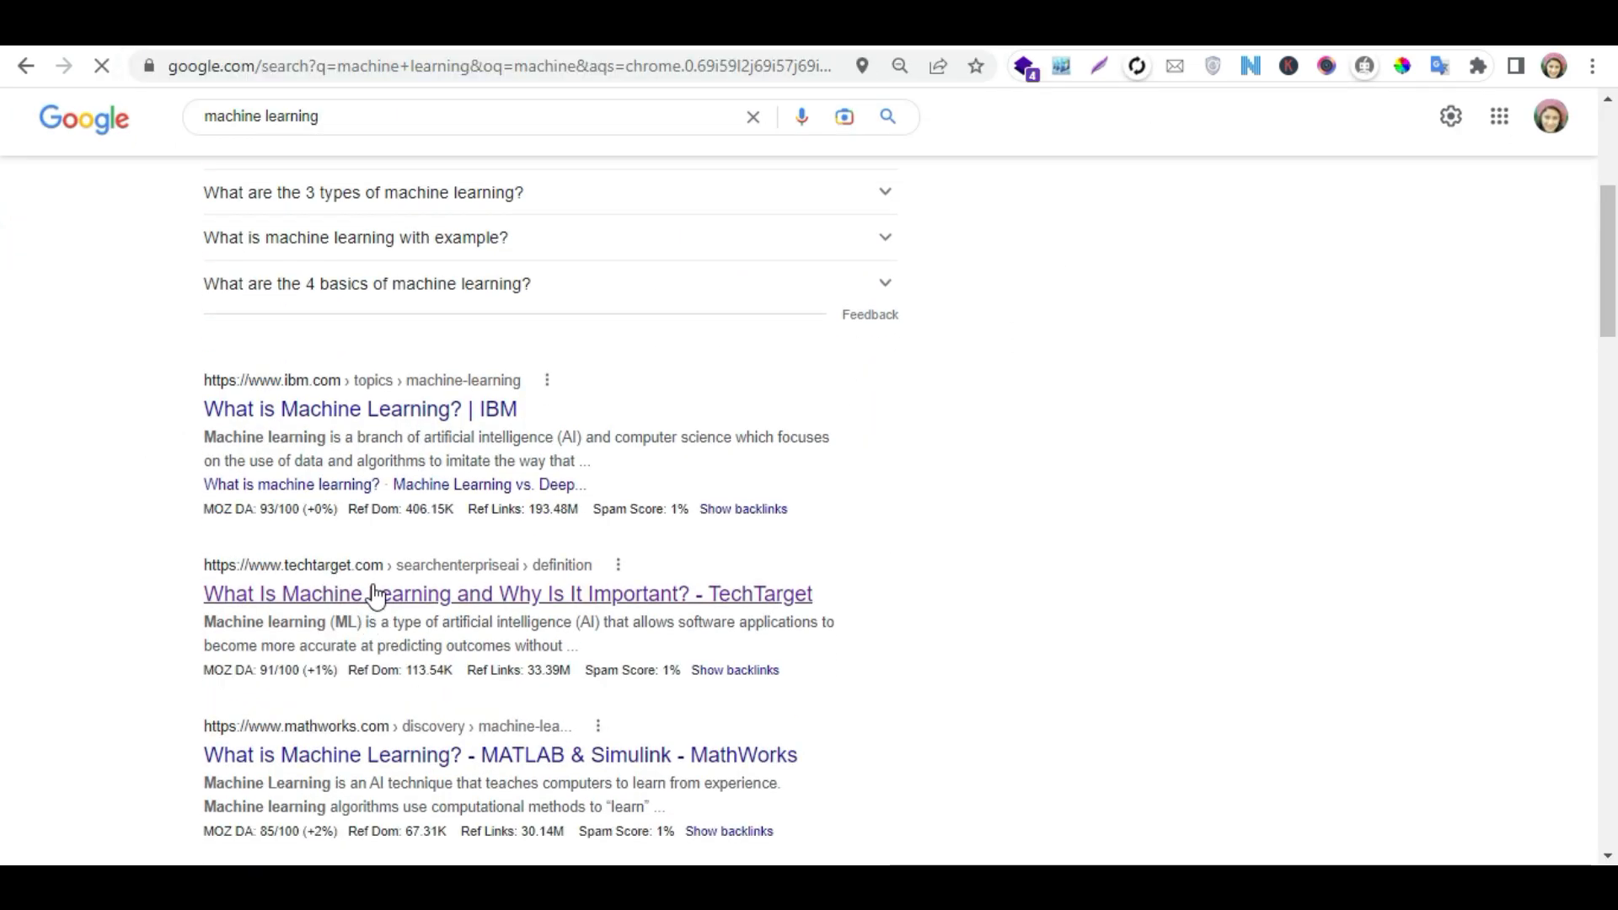
pyautogui.rightClick(376, 620)
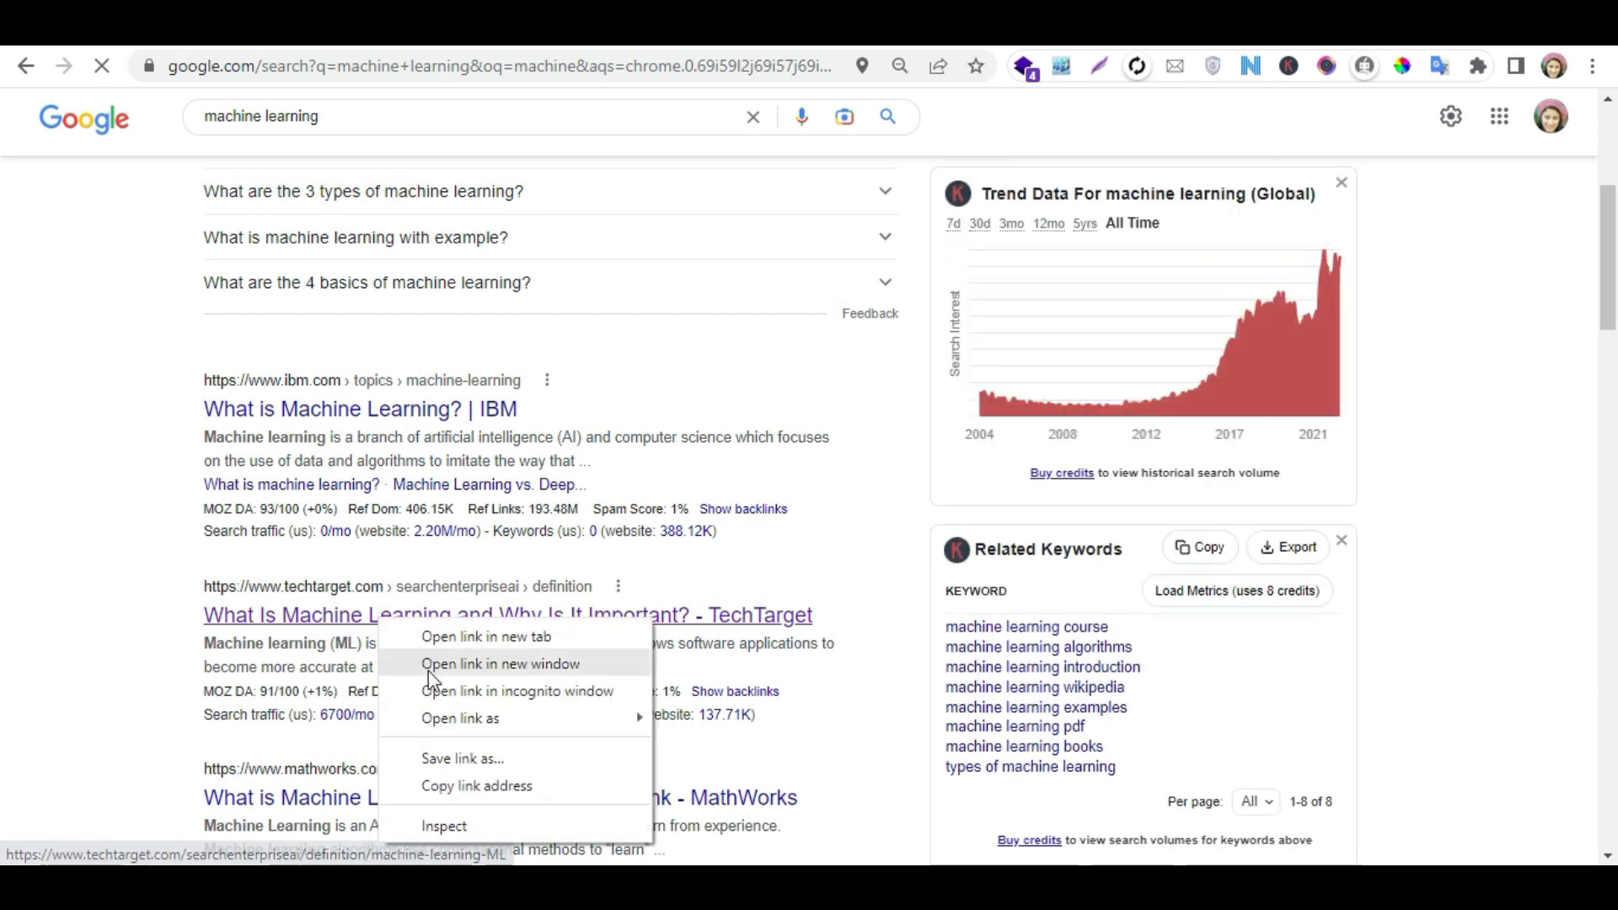
pyautogui.click(459, 785)
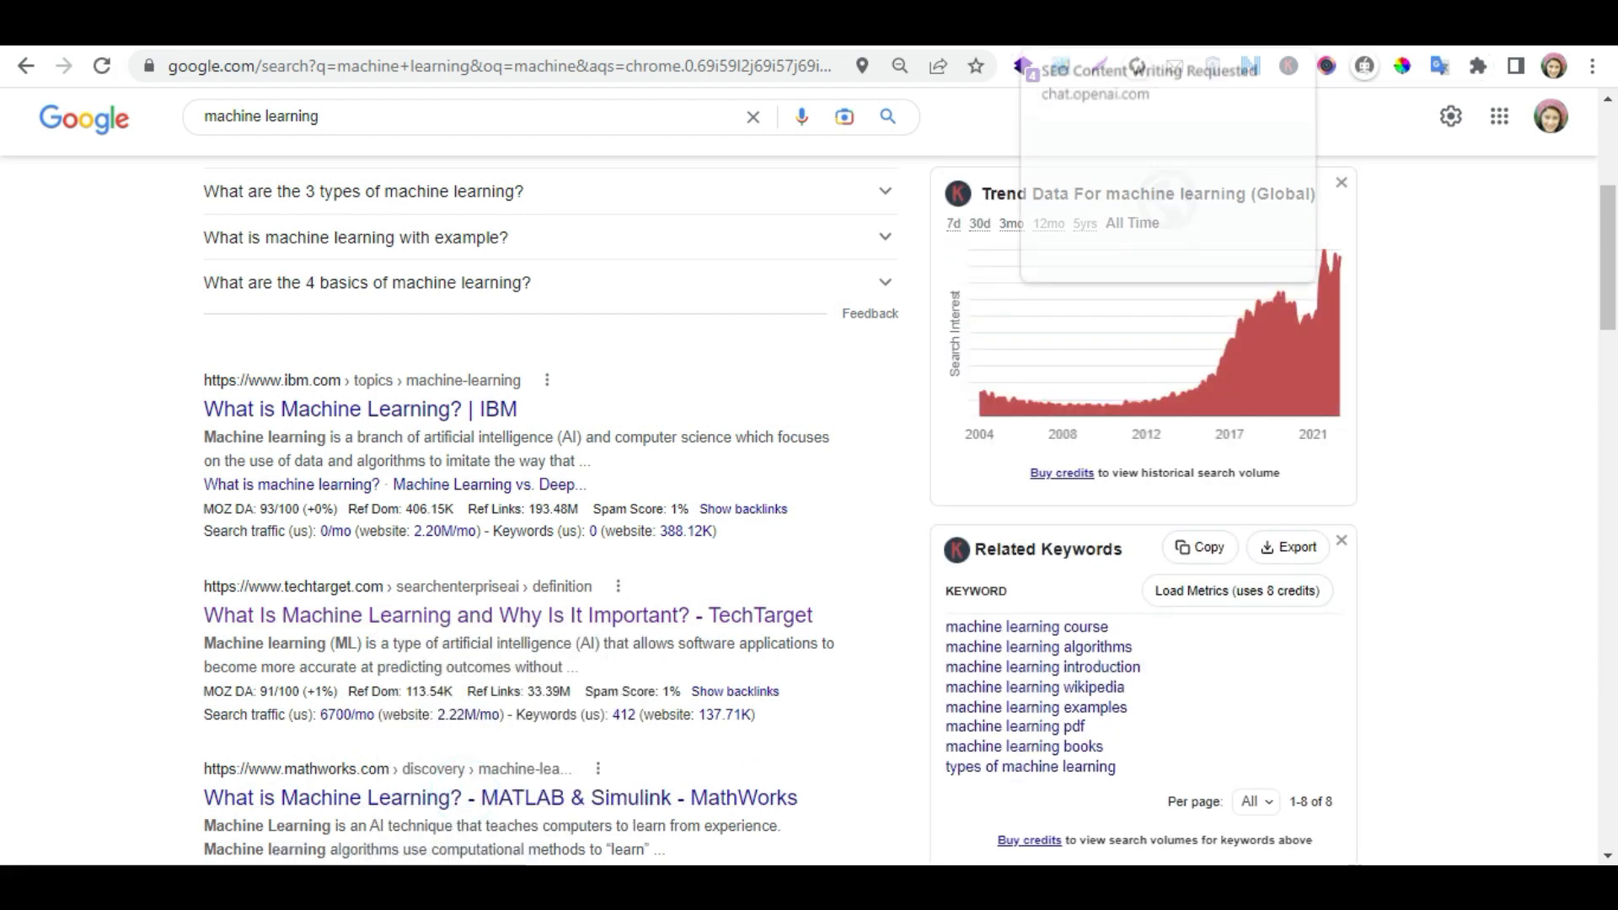
# - In the post editor, link "Machine learning" in the "II. Types of Machine Learning" paragraph to the copied TechTarget URL
pyautogui.click(879, 32)
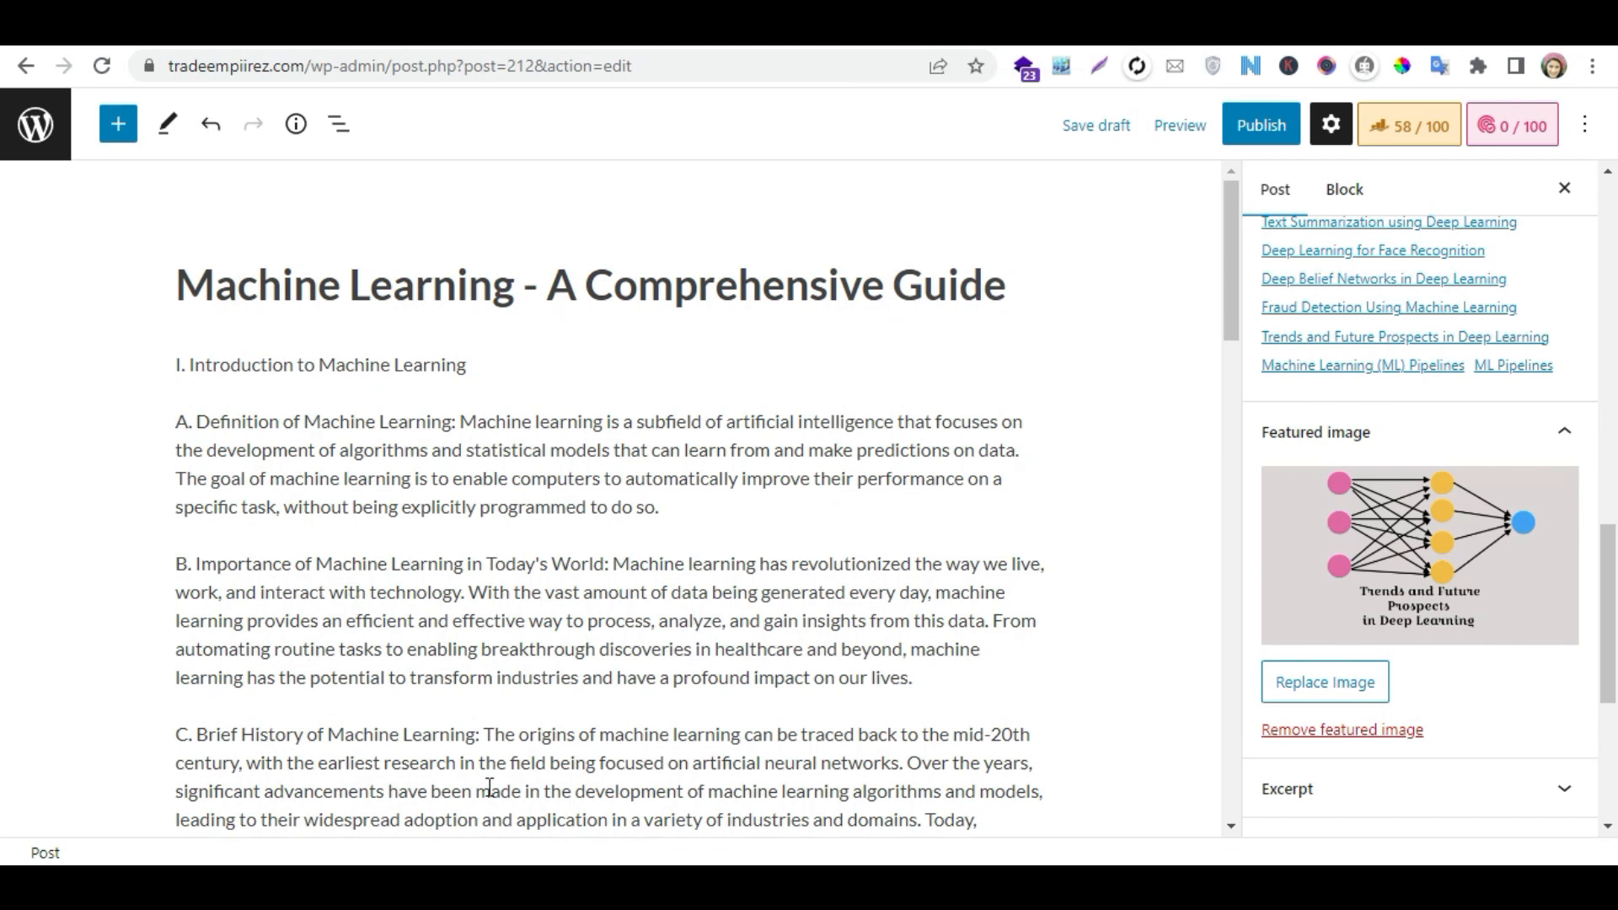
pyautogui.moveTo(1226, 276); pyautogui.dragTo(1225, 352)
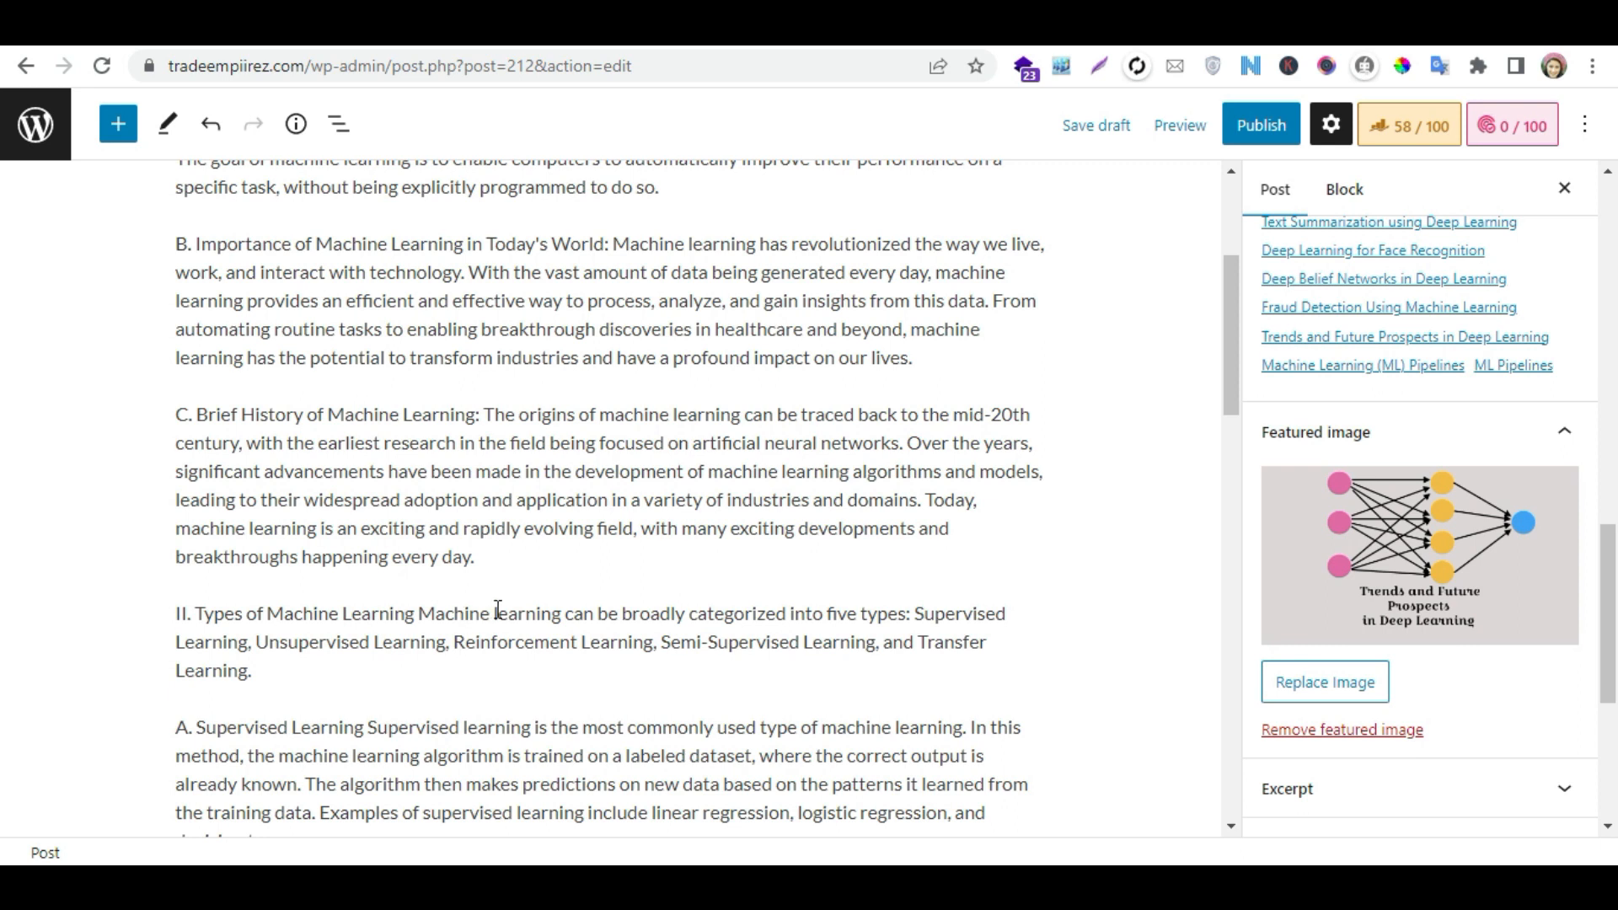
pyautogui.click(558, 616)
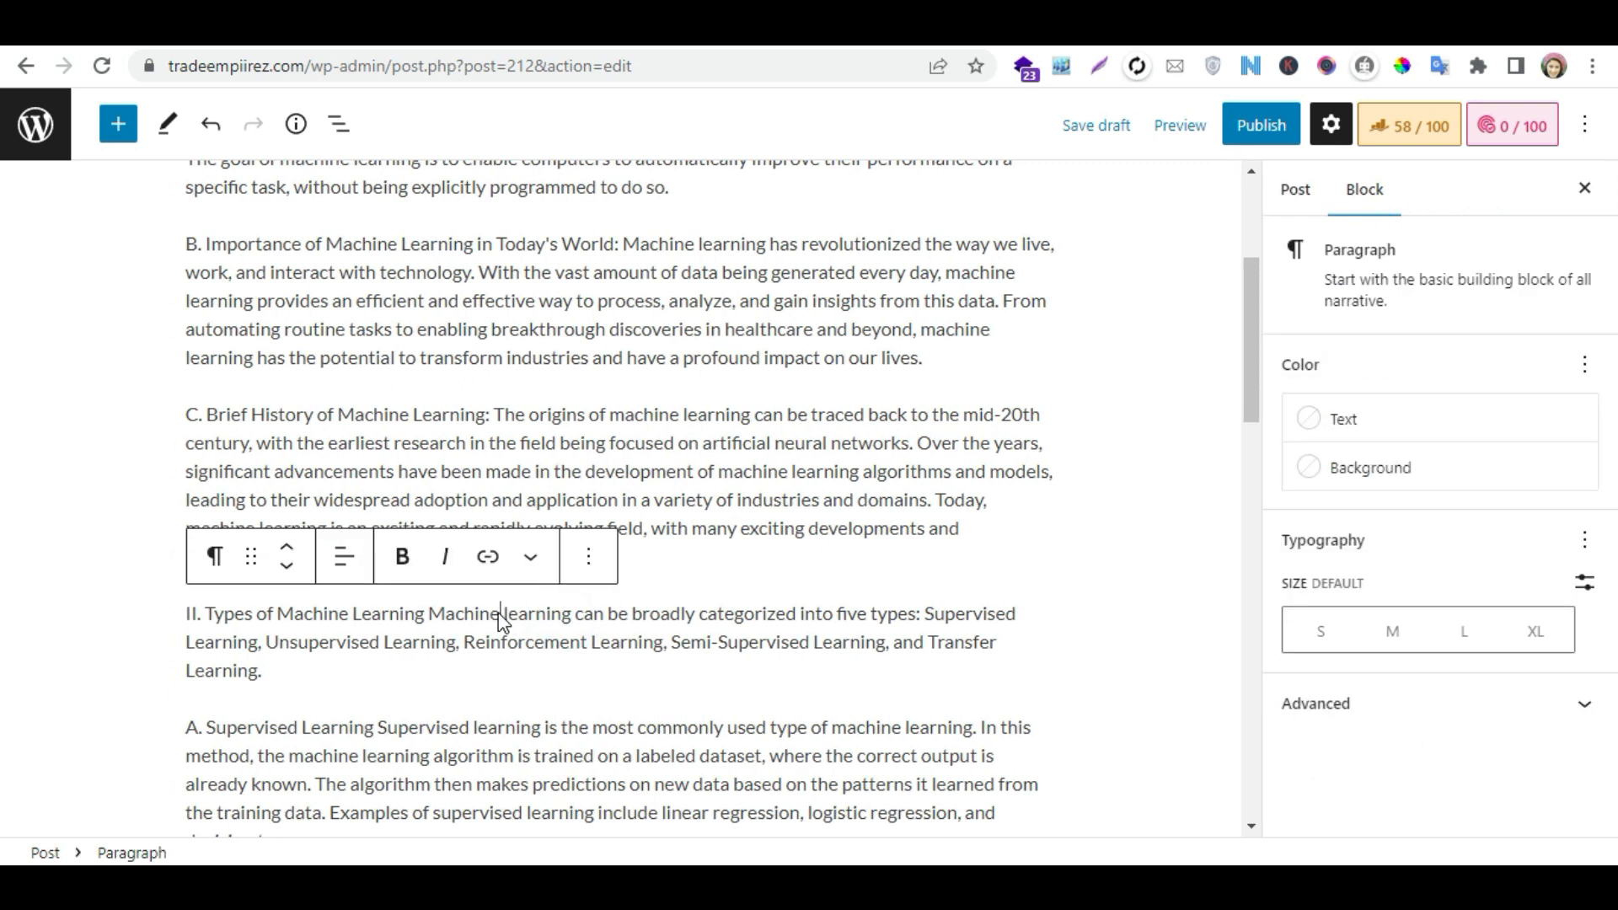
pyautogui.moveTo(577, 613); pyautogui.dragTo(434, 613)
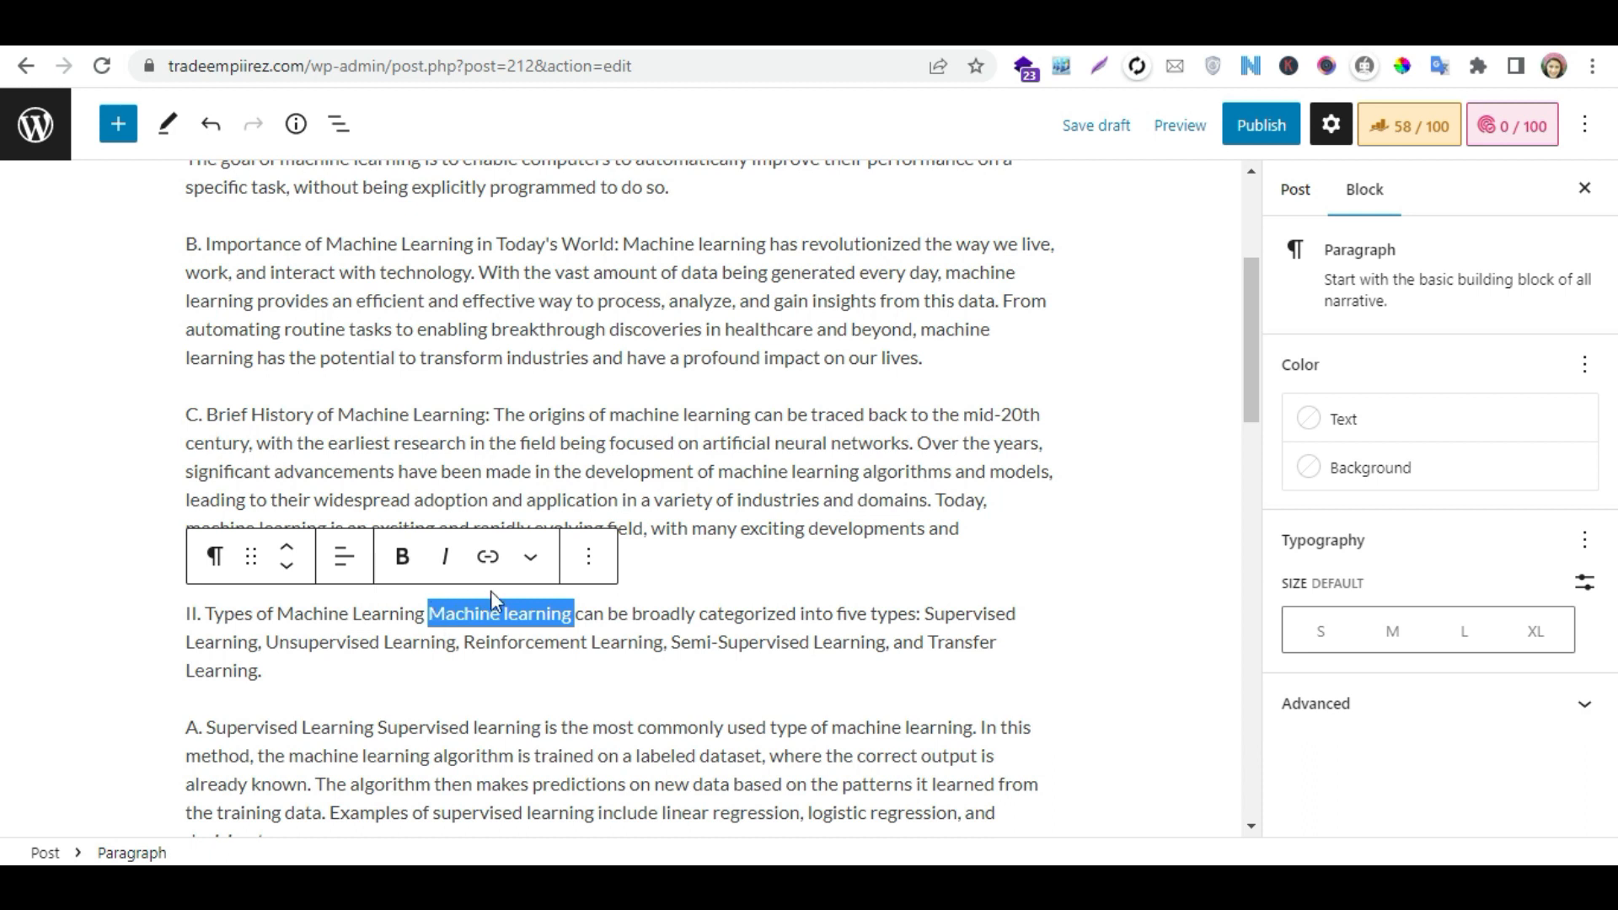
pyautogui.click(495, 559)
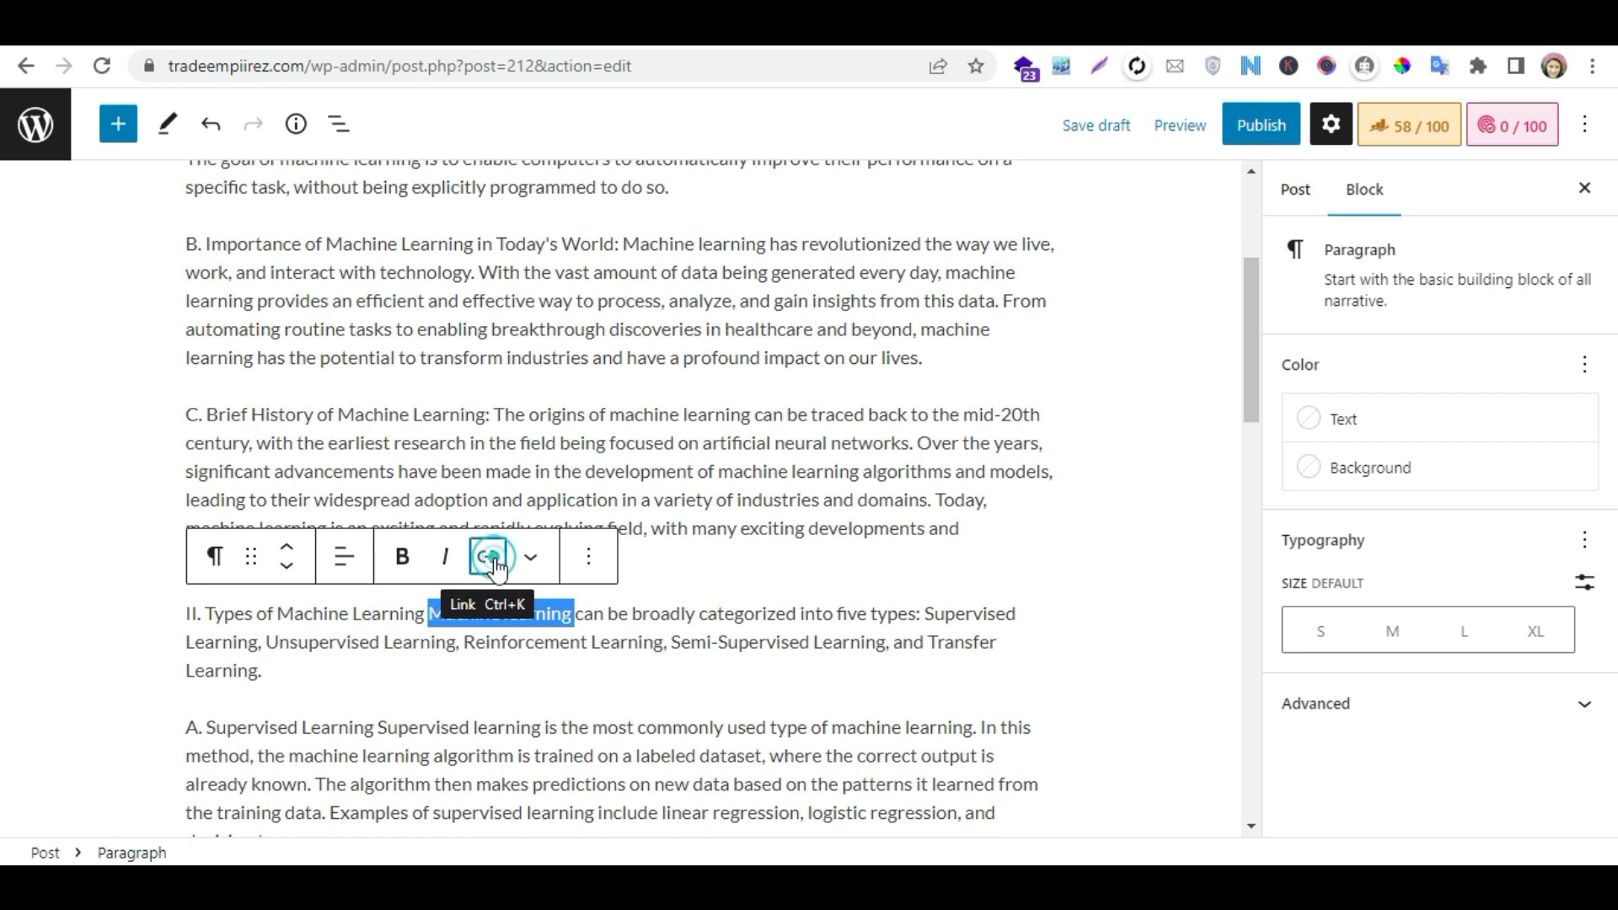
pyautogui.click(490, 435)
pyautogui.hotkey('ctrl', 'v')
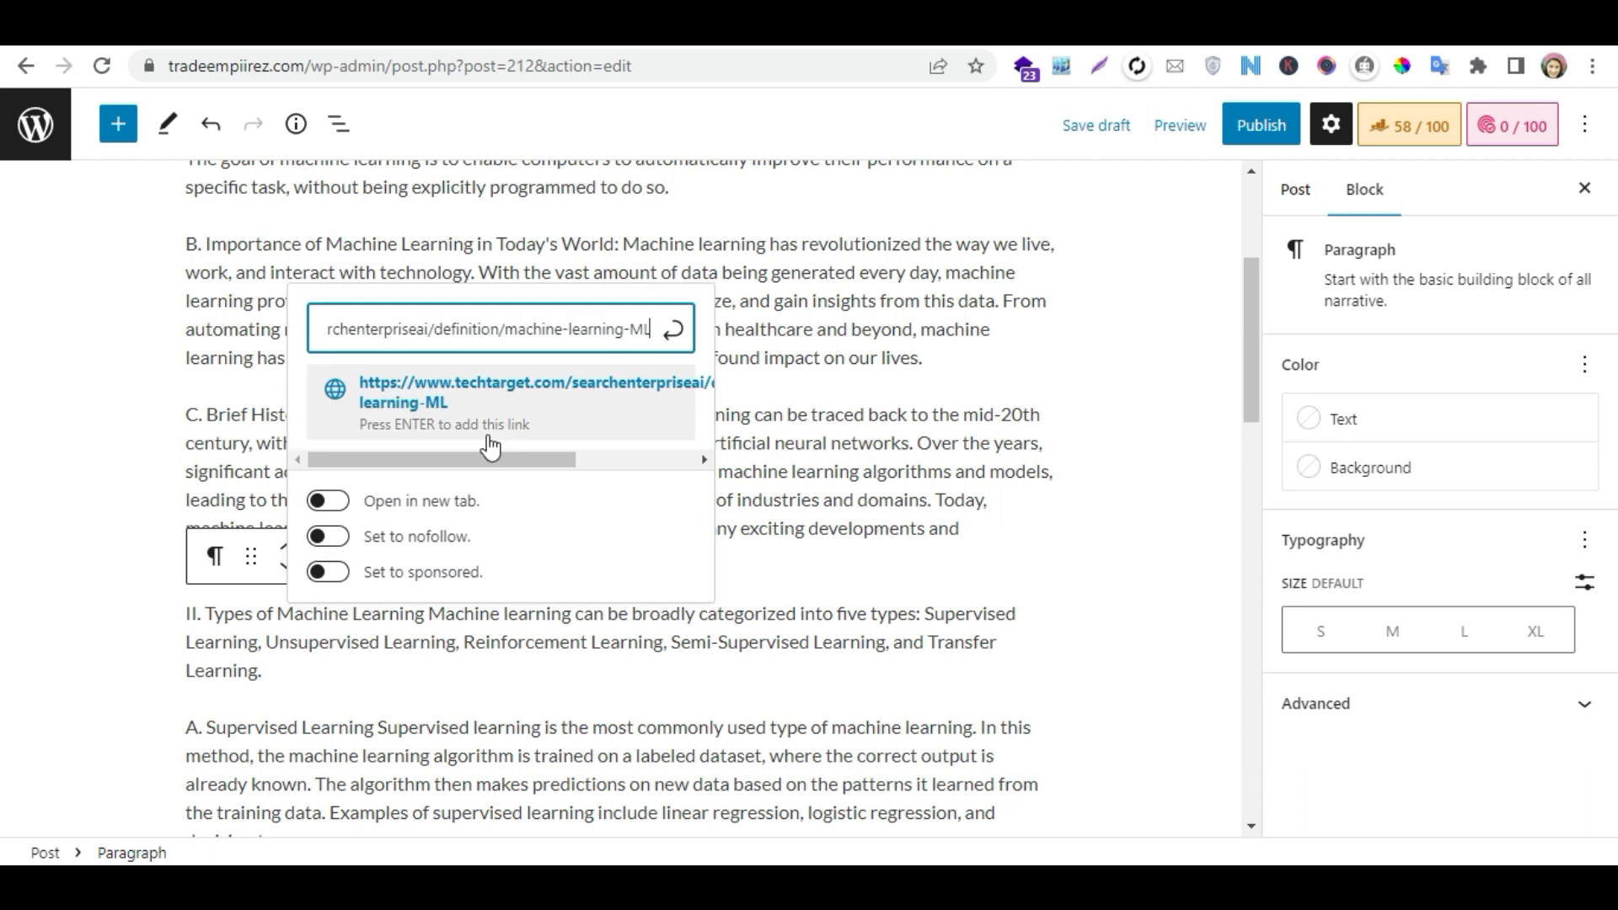
pyautogui.click(675, 336)
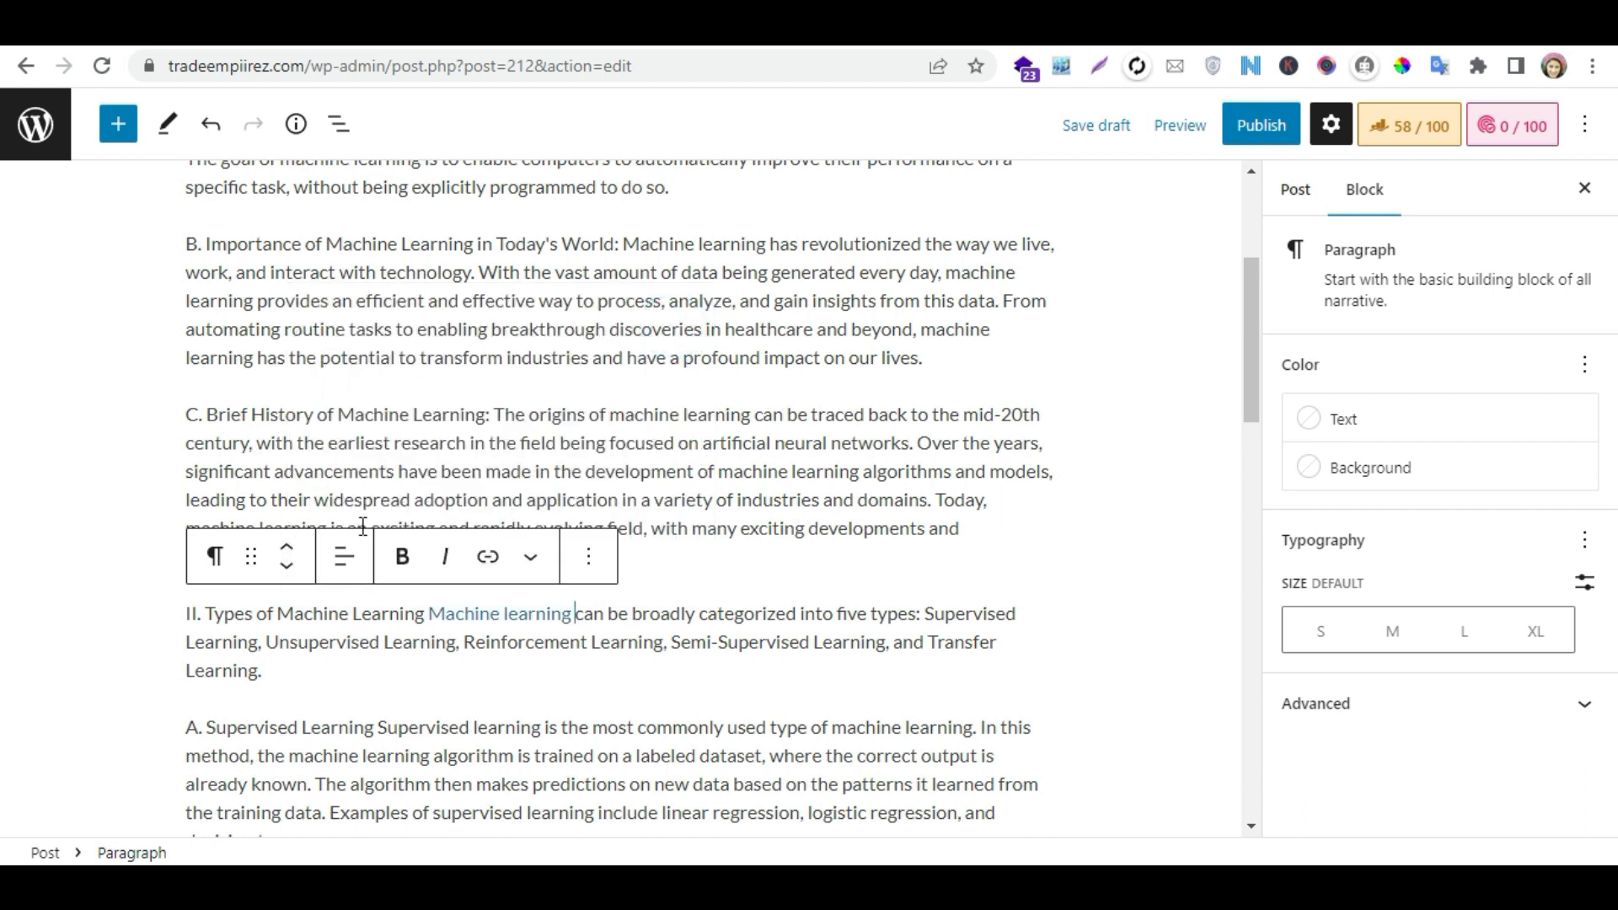
# - Set the TechTarget link to open in a new tab and to nofollow
pyautogui.click(496, 566)
pyautogui.click(402, 500)
pyautogui.click(401, 535)
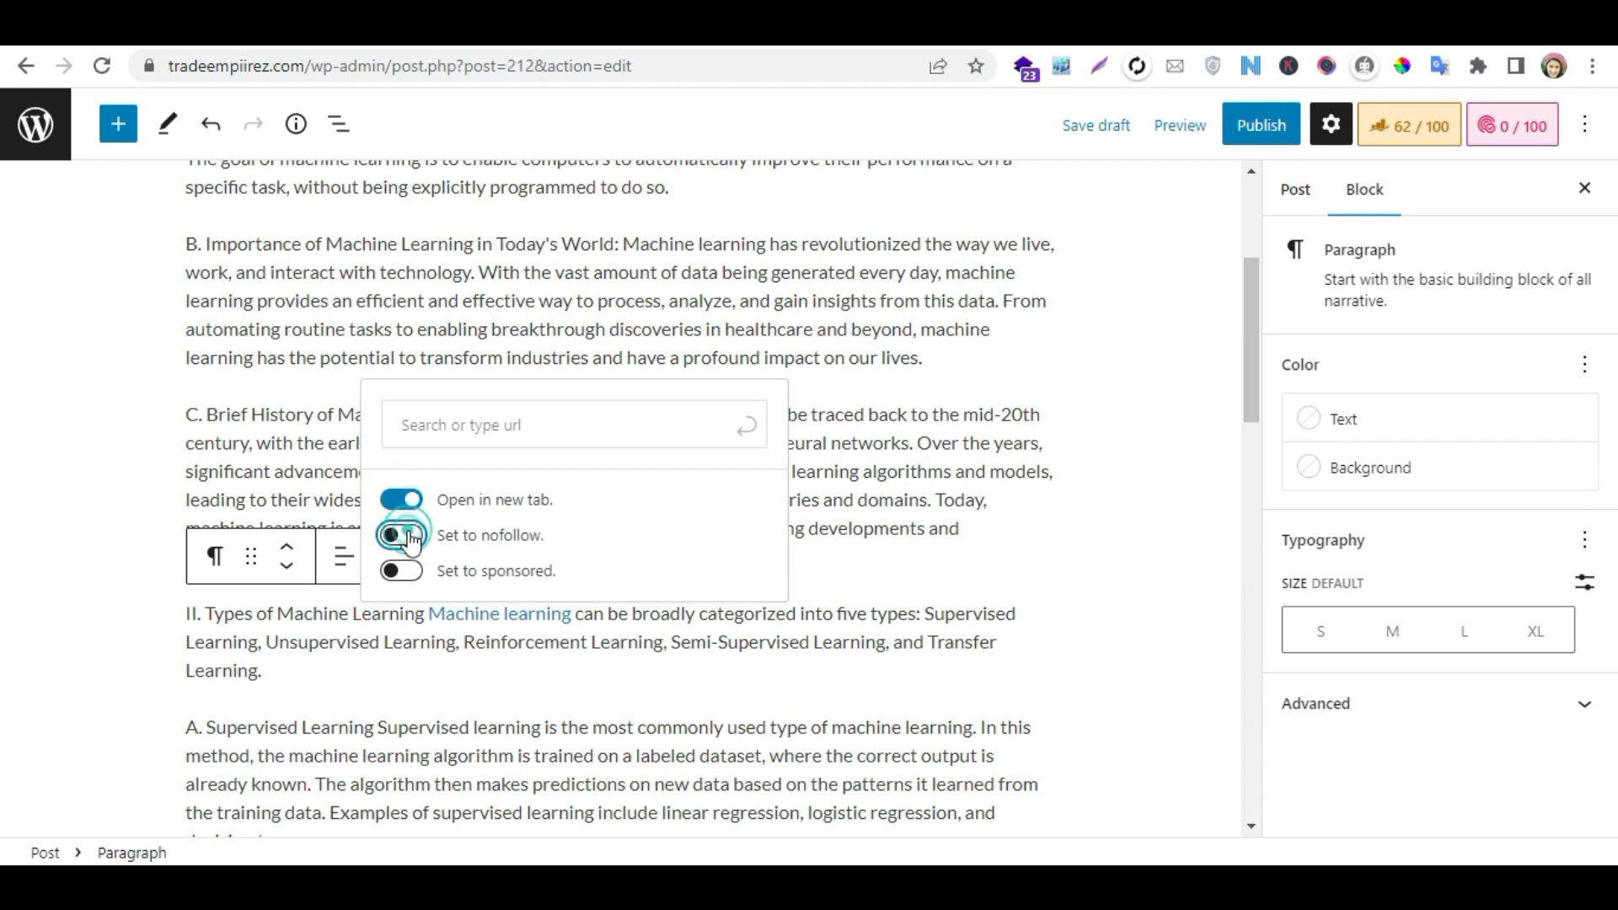
pyautogui.click(1183, 363)
# - Delete the "A. Definition of Machine Learning:" label so the paragraph starts with "Machine learning is a subfield"
pyautogui.moveTo(1224, 369); pyautogui.dragTo(1223, 288)
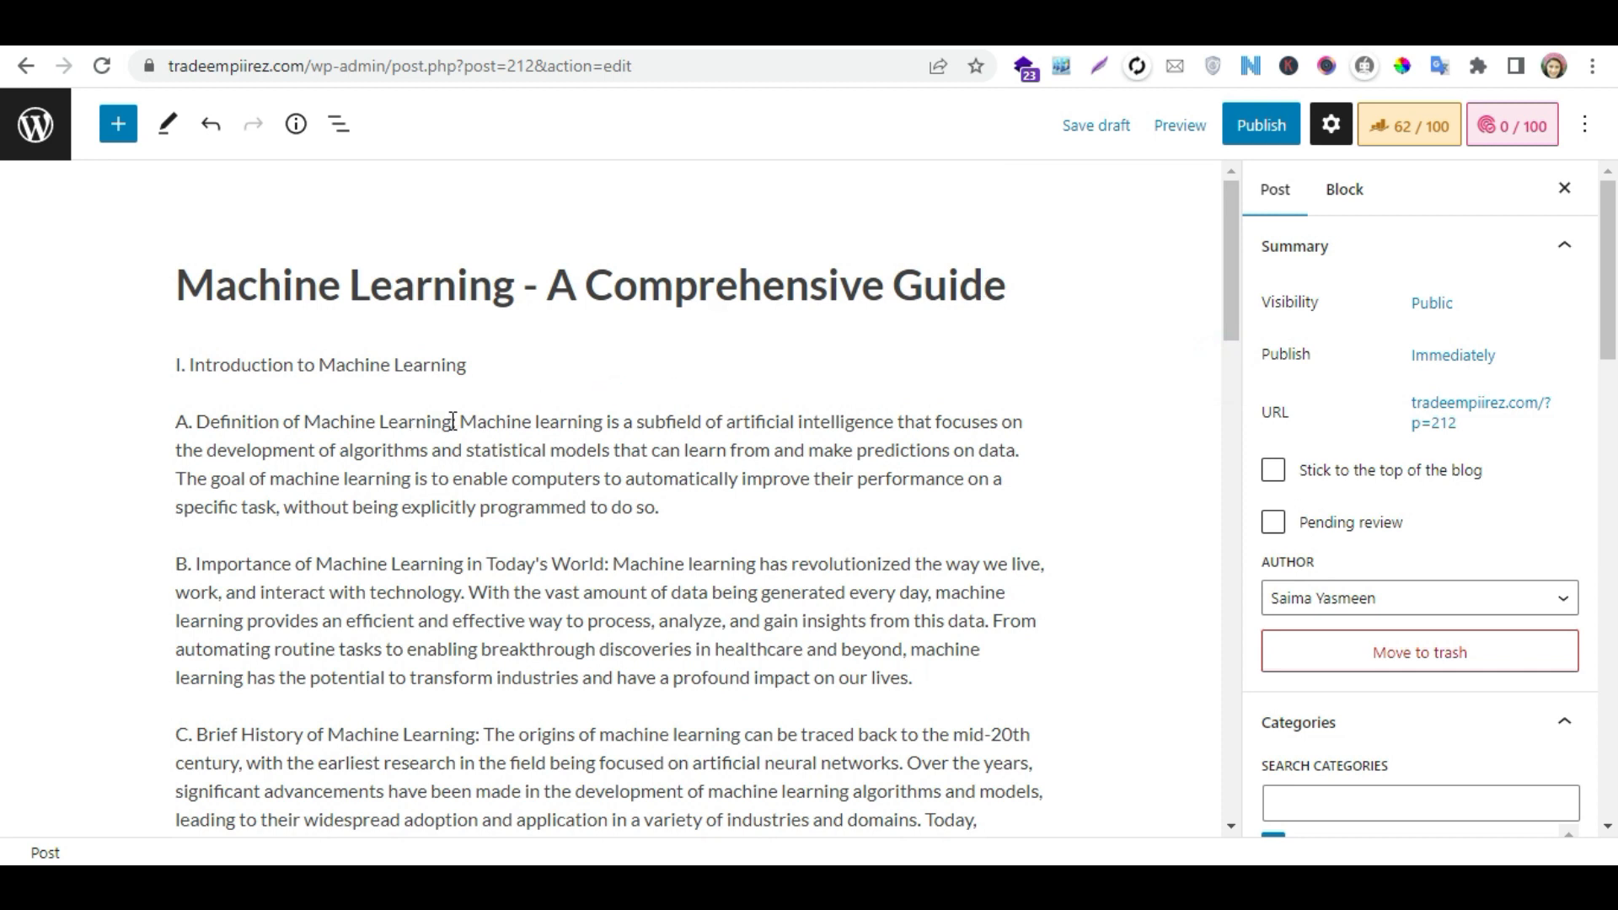
pyautogui.click(270, 425)
pyautogui.moveTo(471, 426); pyautogui.dragTo(206, 422)
pyautogui.press('BackSpace')
pyautogui.press('BackSpace')
pyautogui.press('BackSpace')
pyautogui.press('BackSpace')
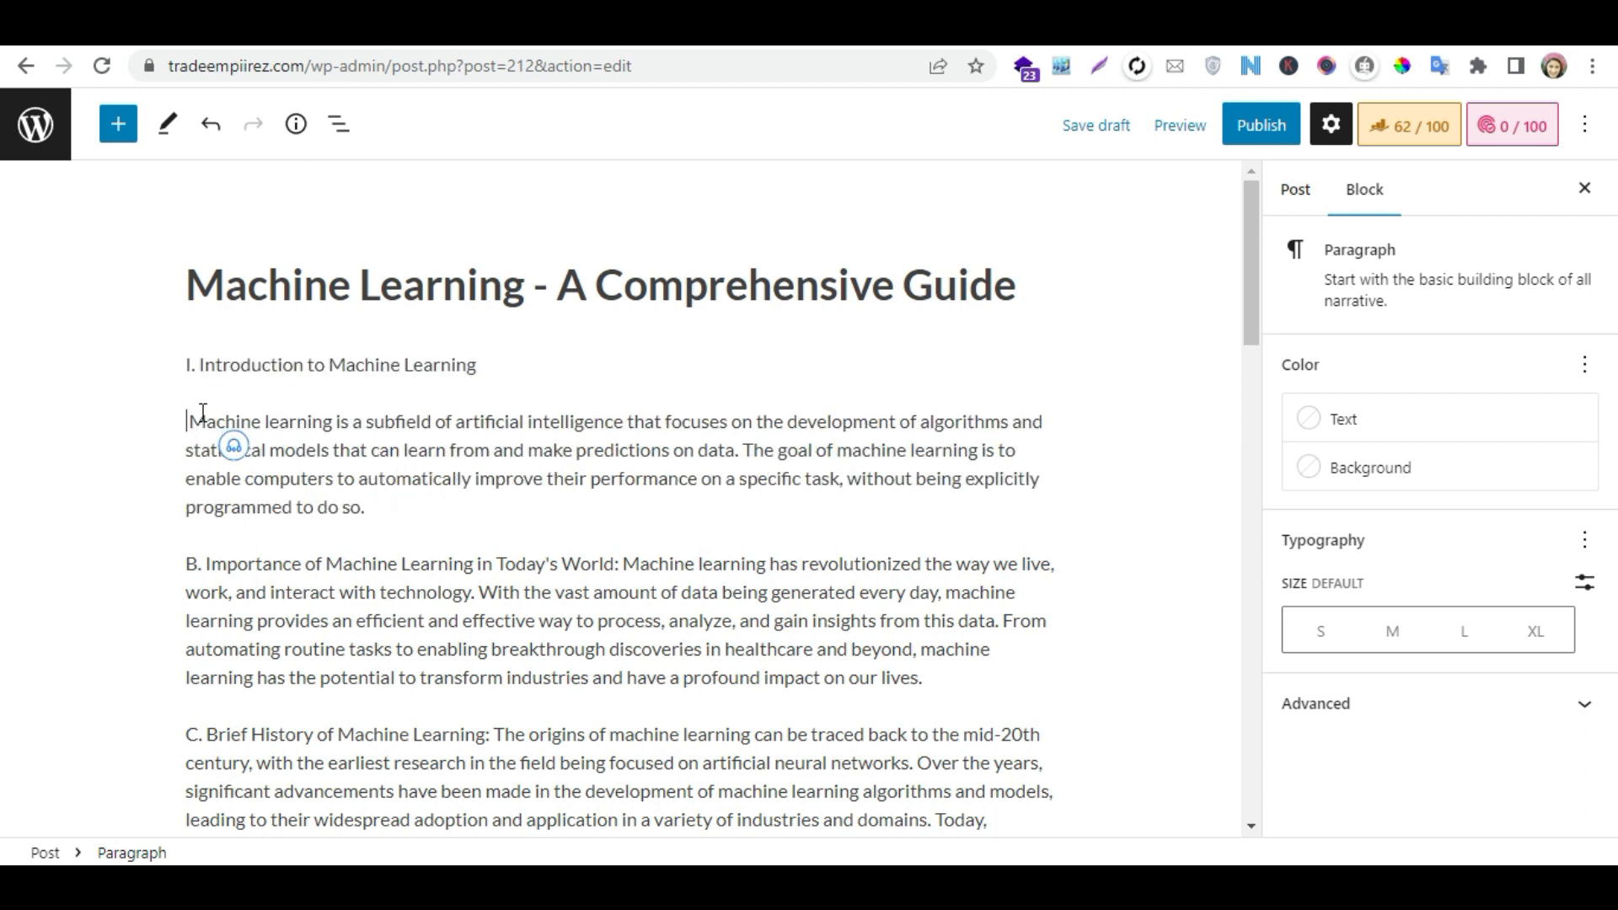
# - Copy the link address of "A Guide to Machine Learning for Natural Language Processing" from the site's Machine Learning category page
pyautogui.keyDown('shift'); pyautogui.click(334, 423); pyautogui.keyUp('shift')
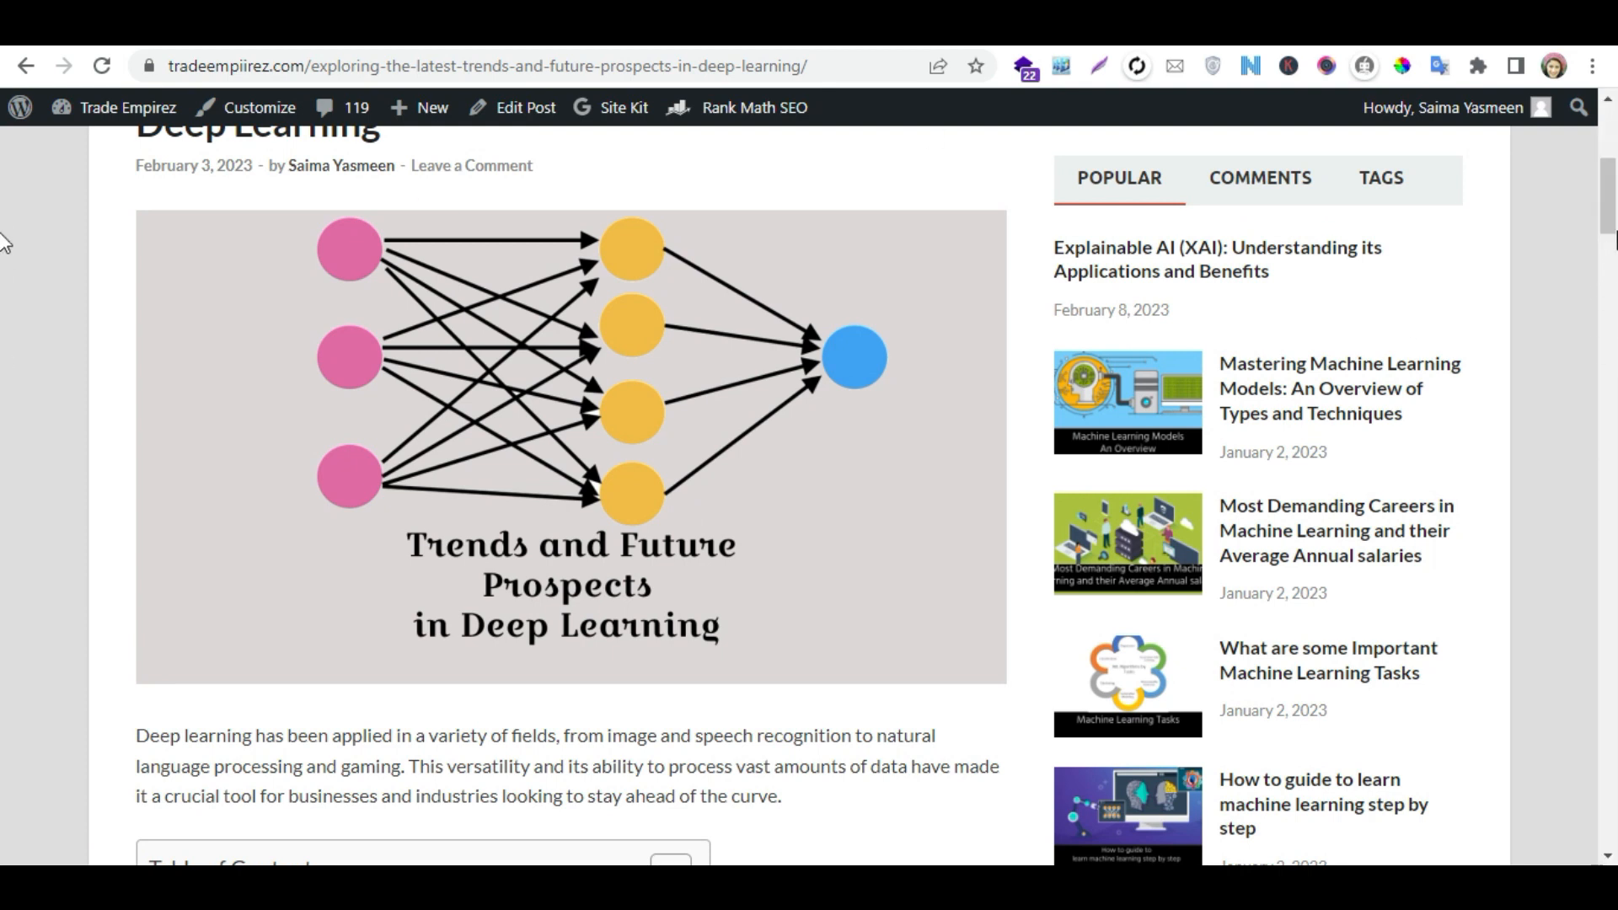
pyautogui.scroll(6, 4, 242)
pyautogui.click(345, 474)
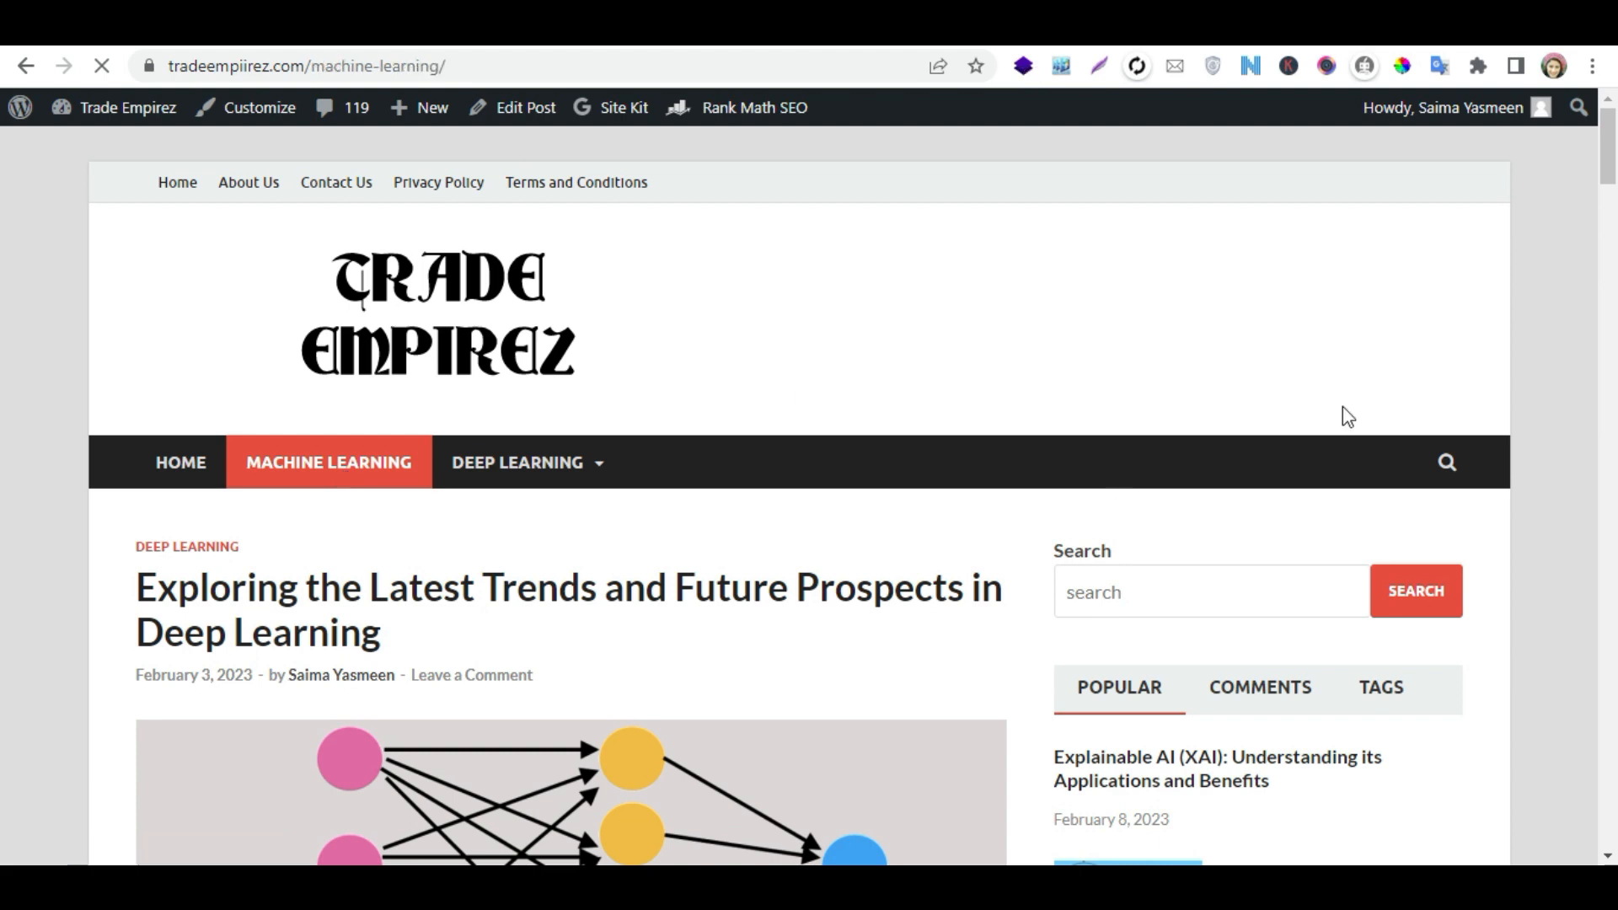
pyautogui.scroll(-20, 4, 337)
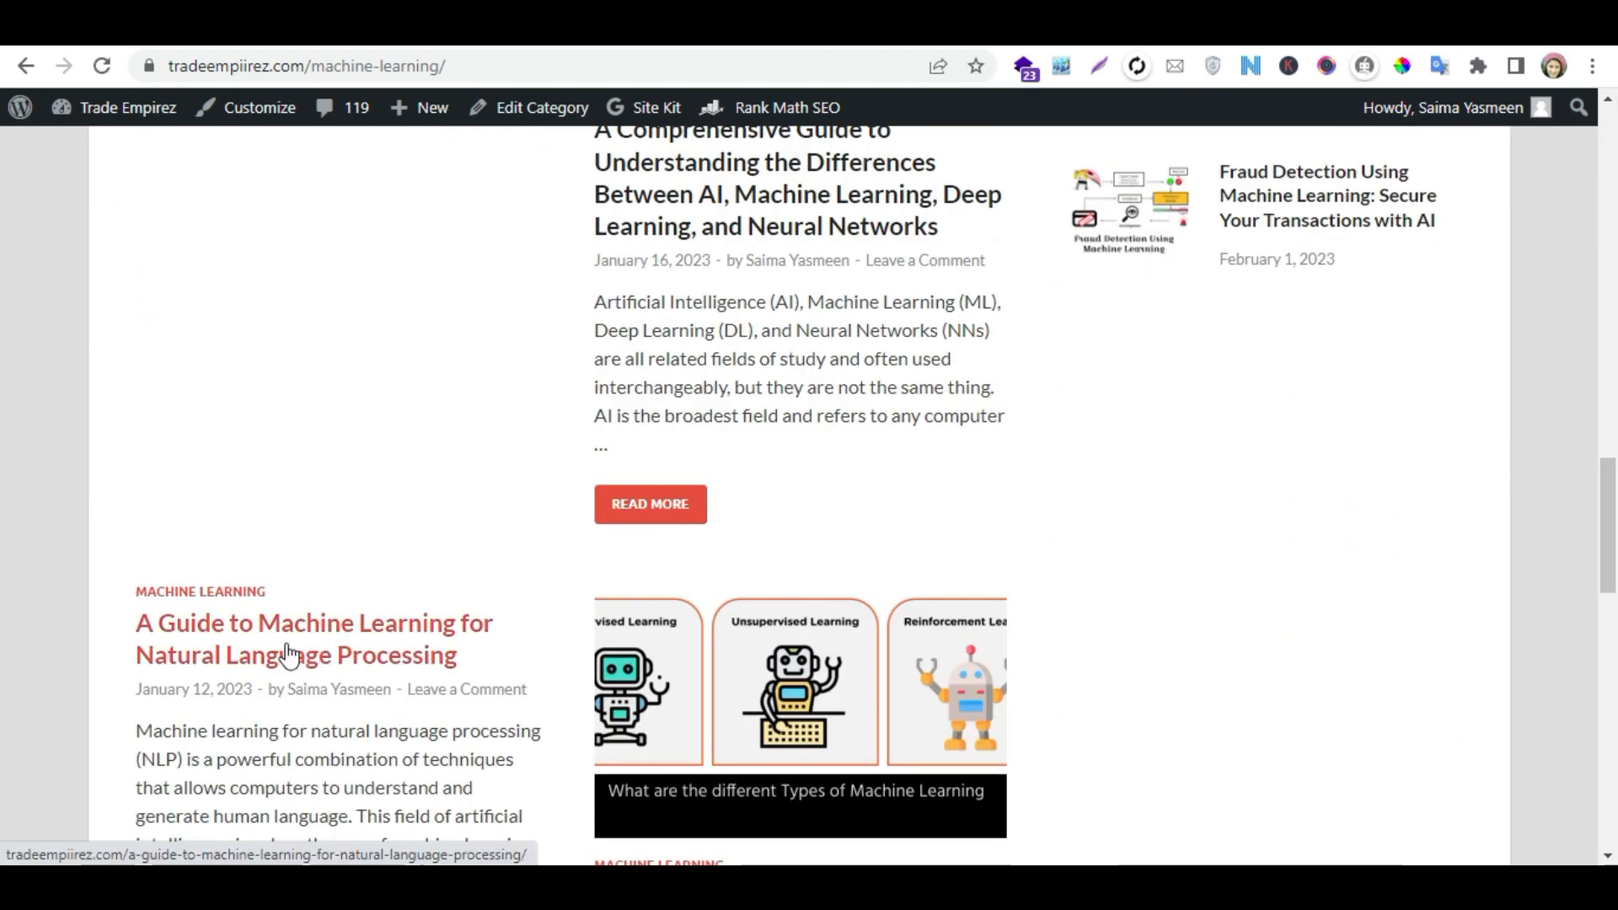
pyautogui.rightClick(287, 647)
pyautogui.click(389, 548)
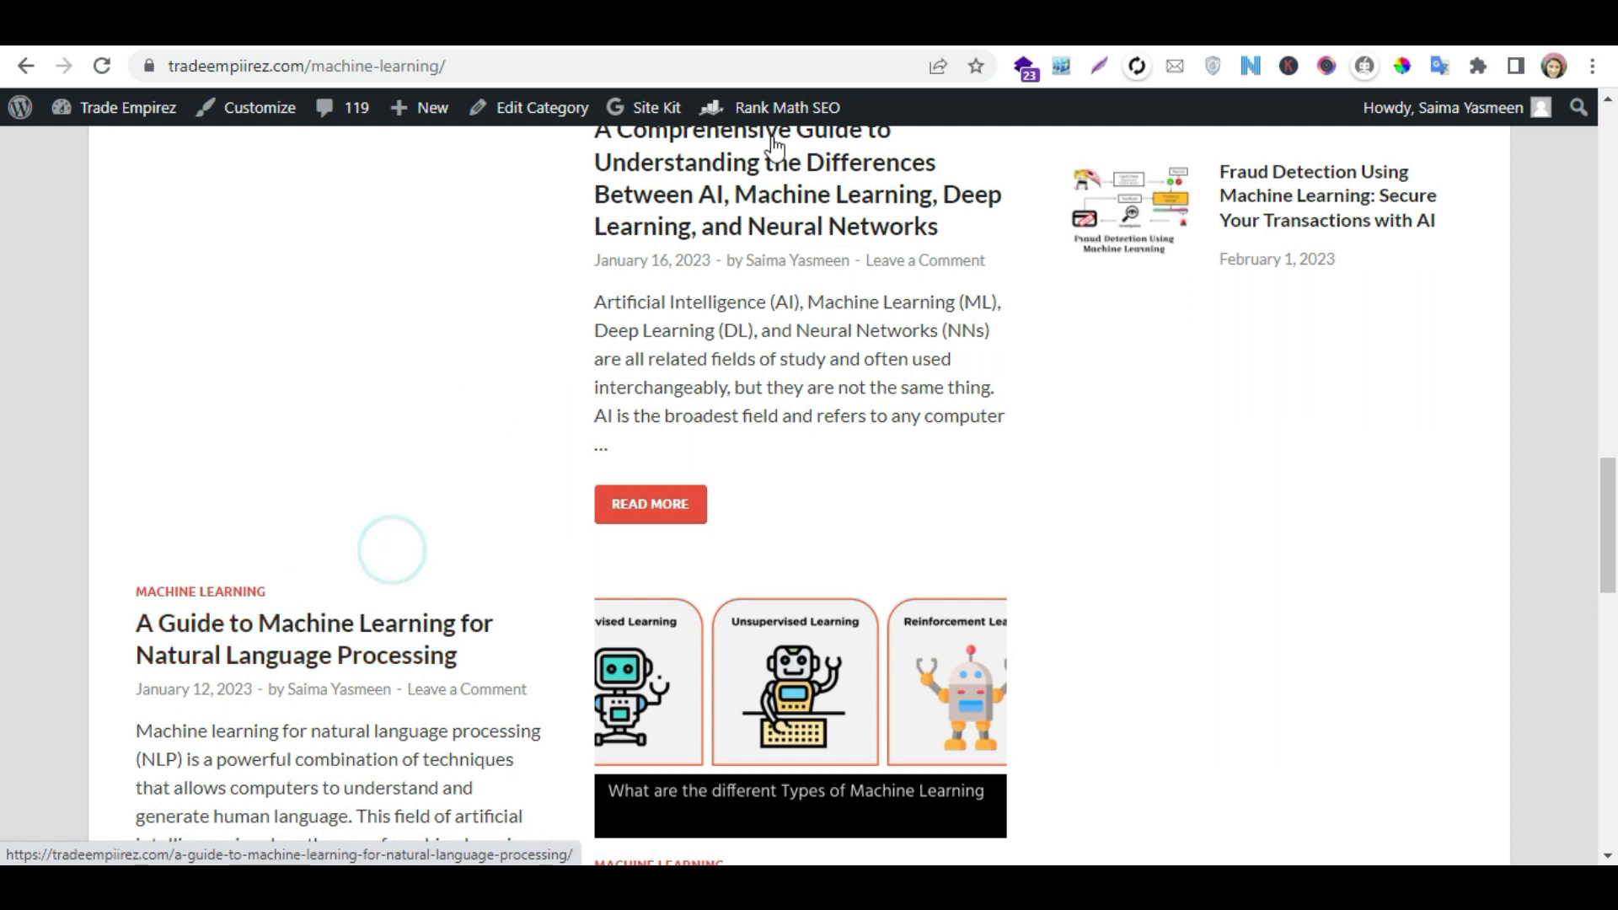
pyautogui.hotkey('ctrl', 'Tab')
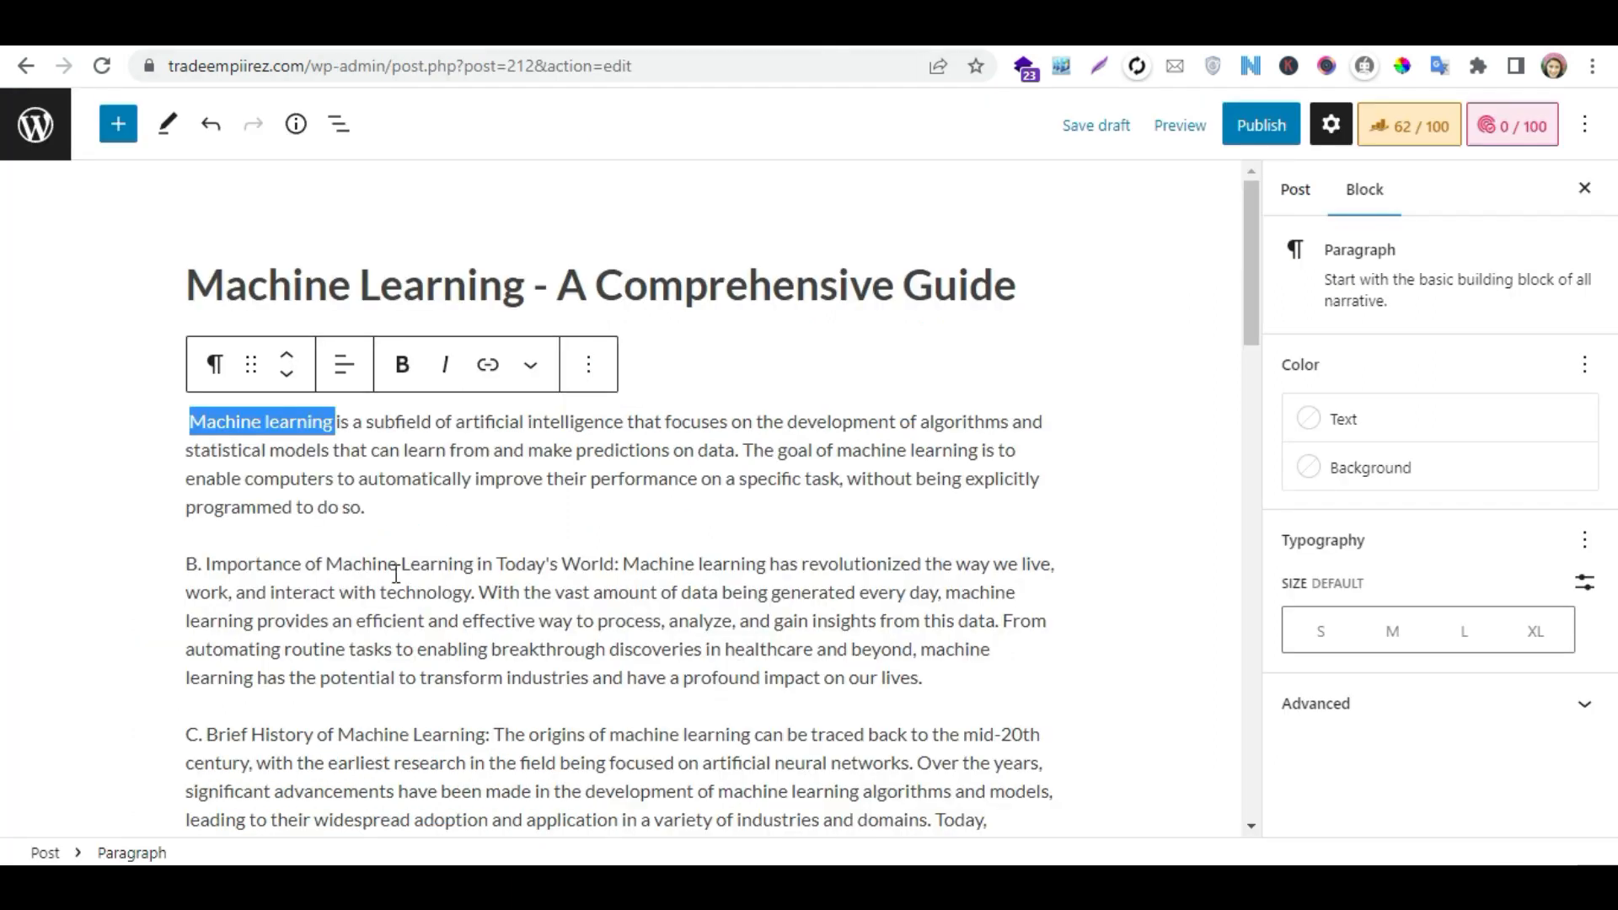
# - Link "Machine learning" at the start of the first definition paragraph to the copied NLP guide URL, opening in a new tab
pyautogui.click(487, 364)
pyautogui.click(270, 469)
pyautogui.hotkey('ctrl', 'v')
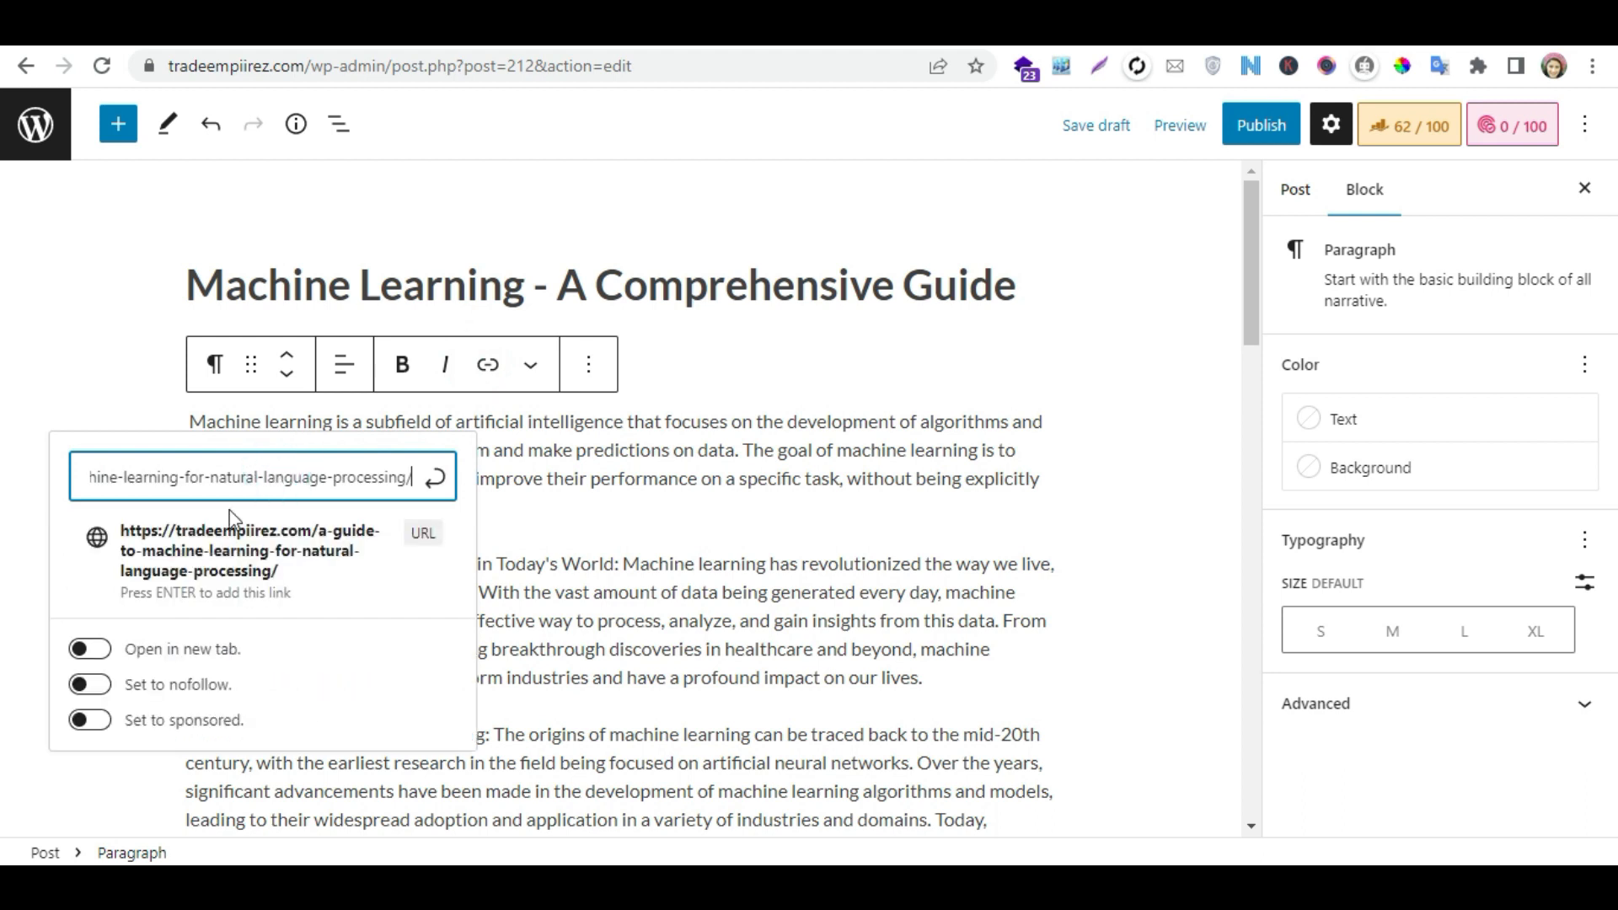
pyautogui.click(93, 647)
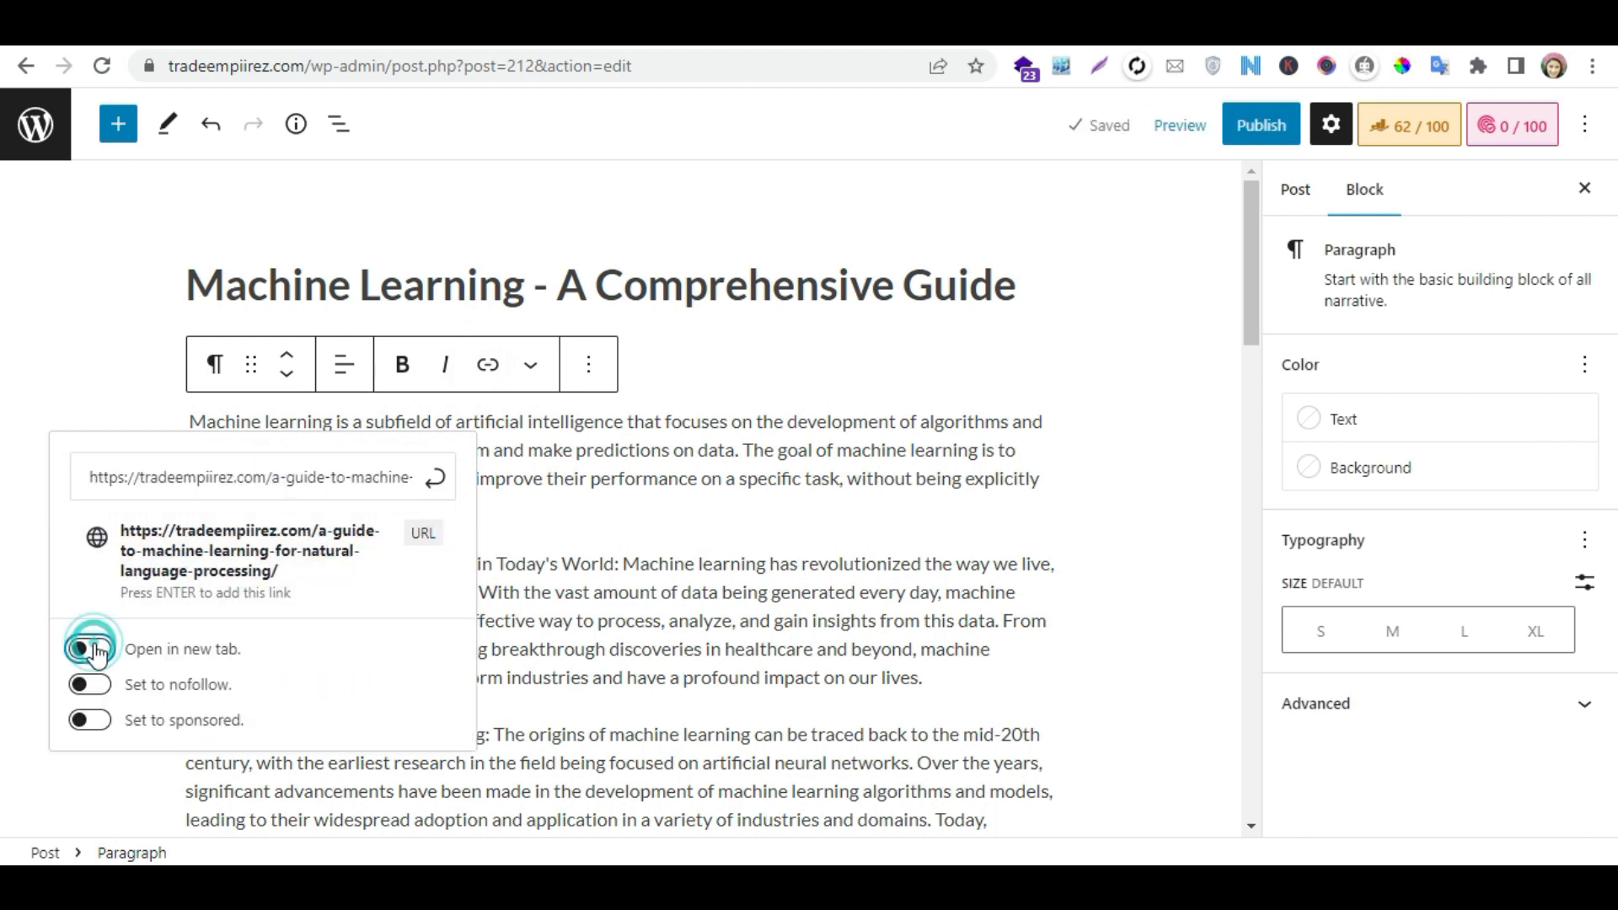
pyautogui.click(433, 475)
pyautogui.click(695, 529)
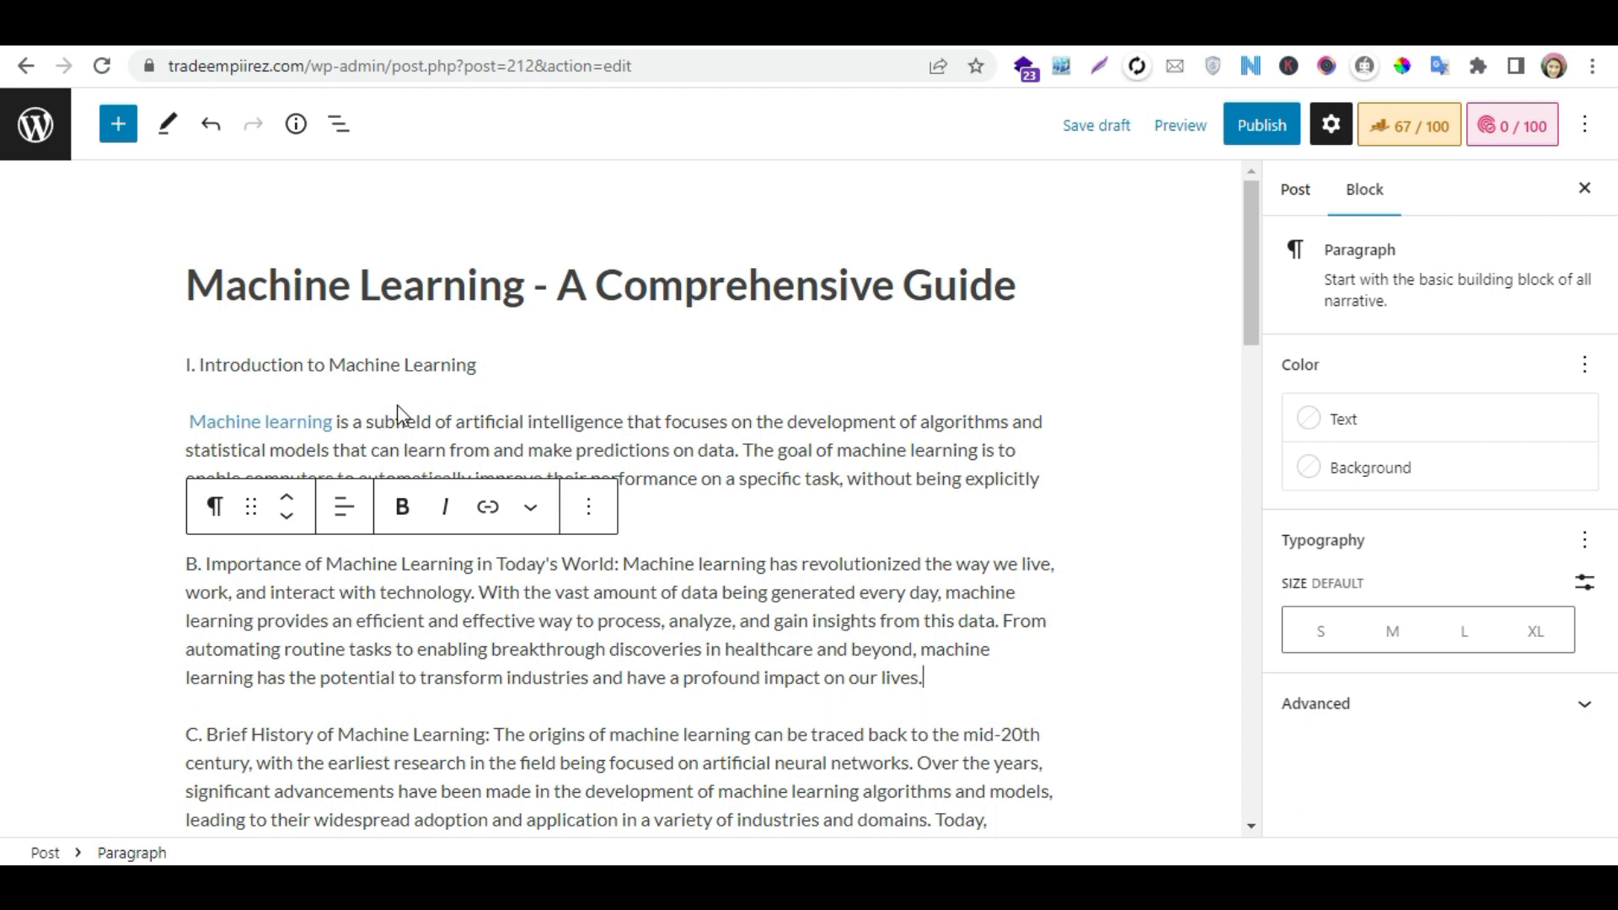
# - Delete the "I. Introduction to Machine Learning" line and its empty block below the post title
pyautogui.moveTo(481, 364); pyautogui.dragTo(186, 365)
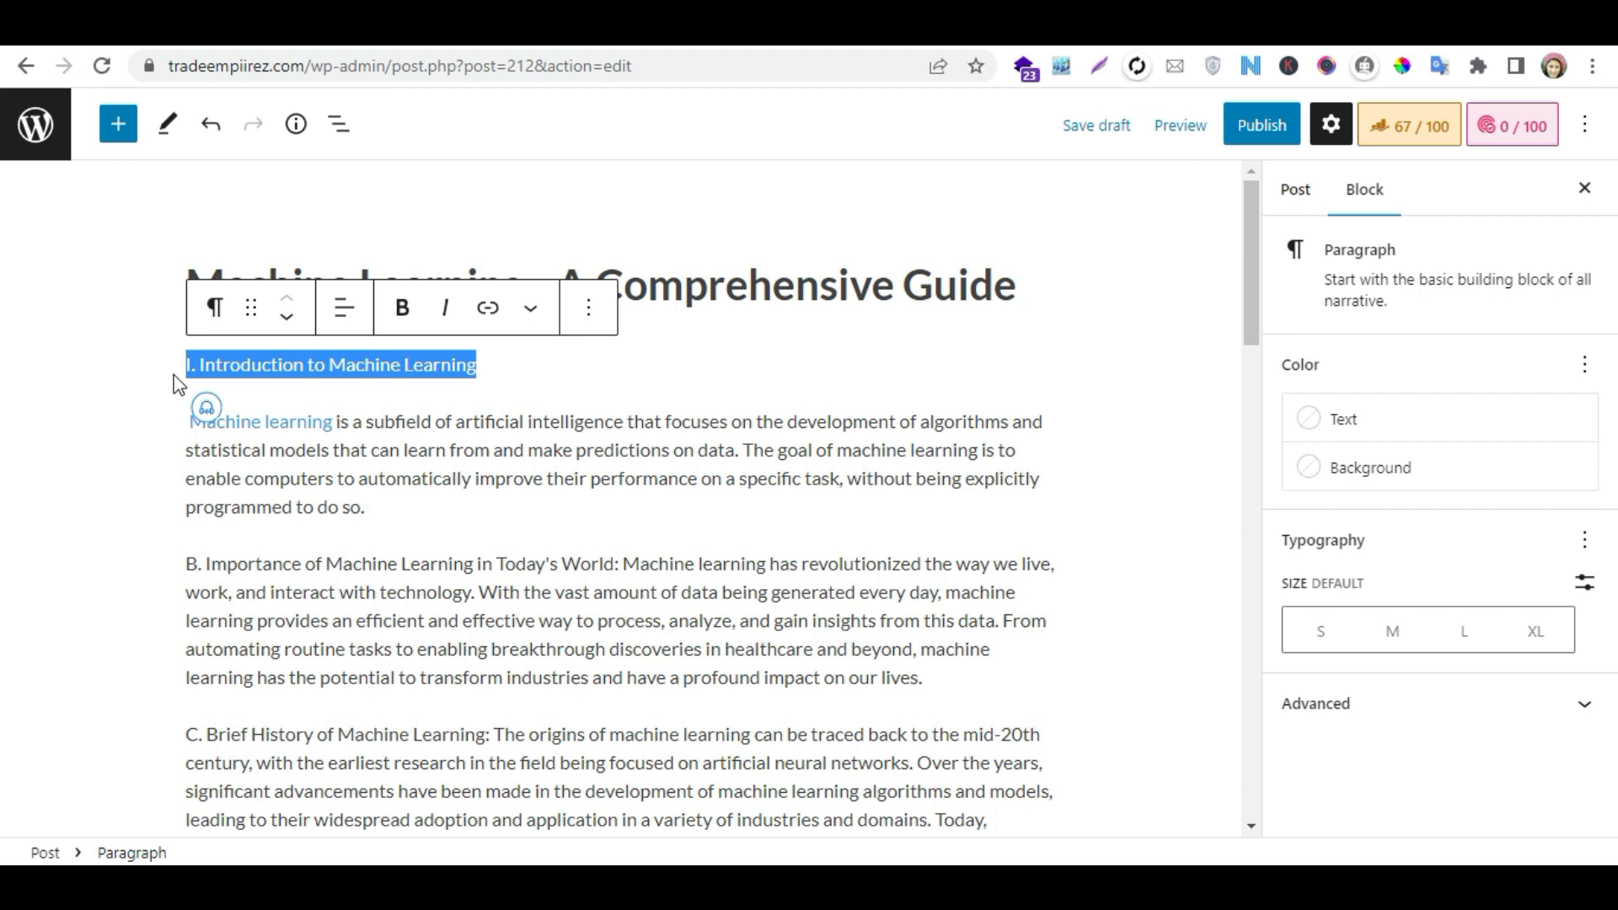
pyautogui.press('BackSpace')
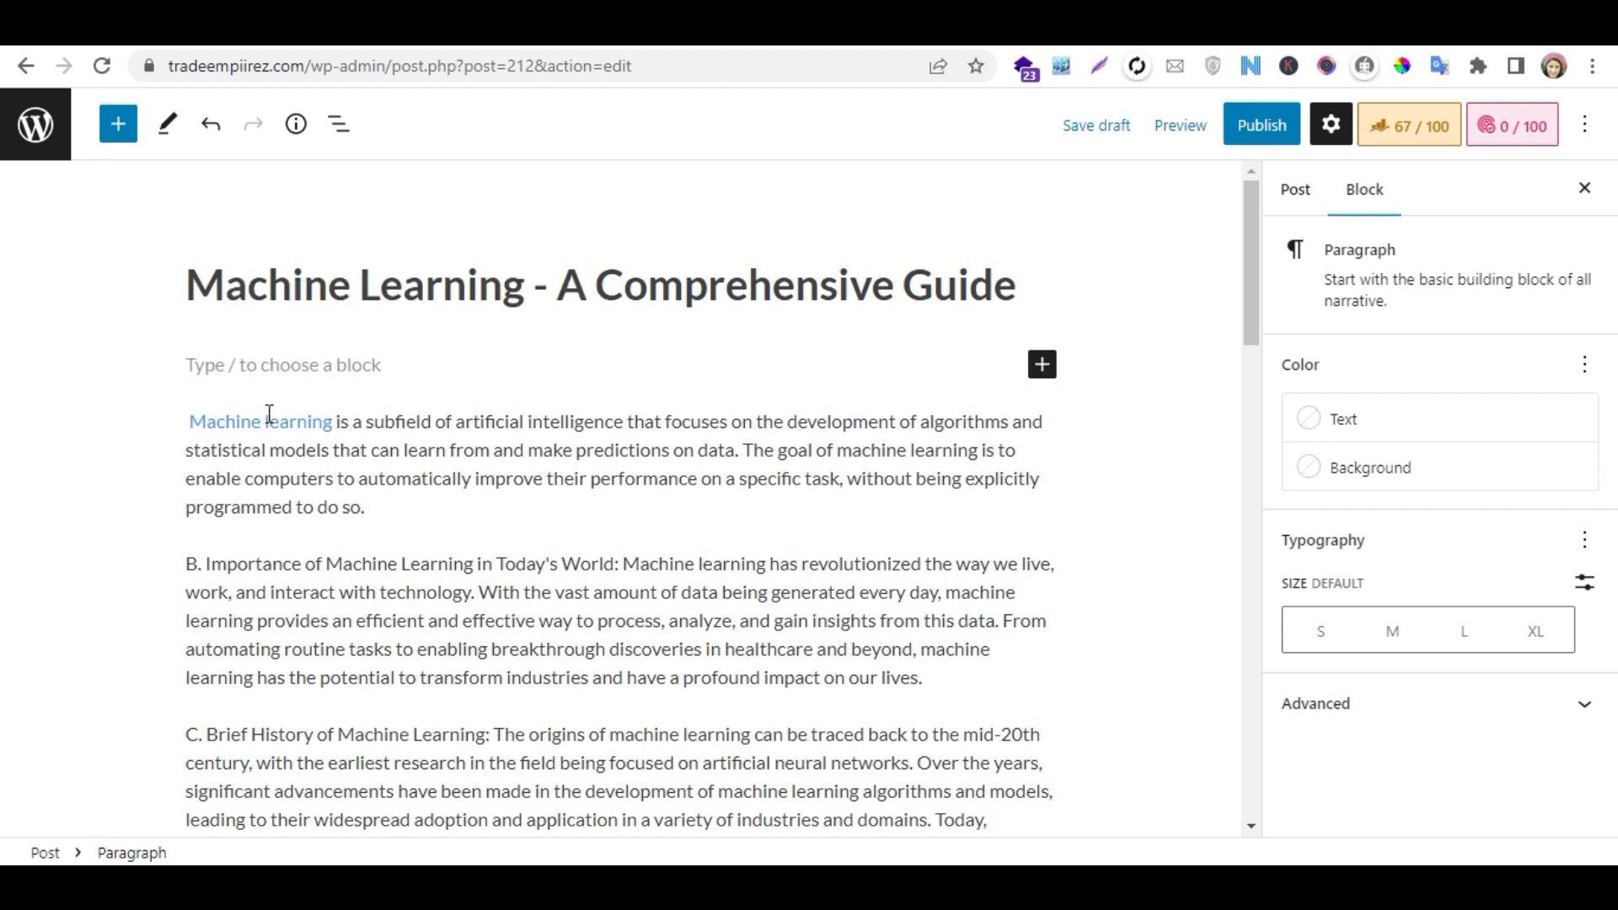
pyautogui.press('BackSpace')
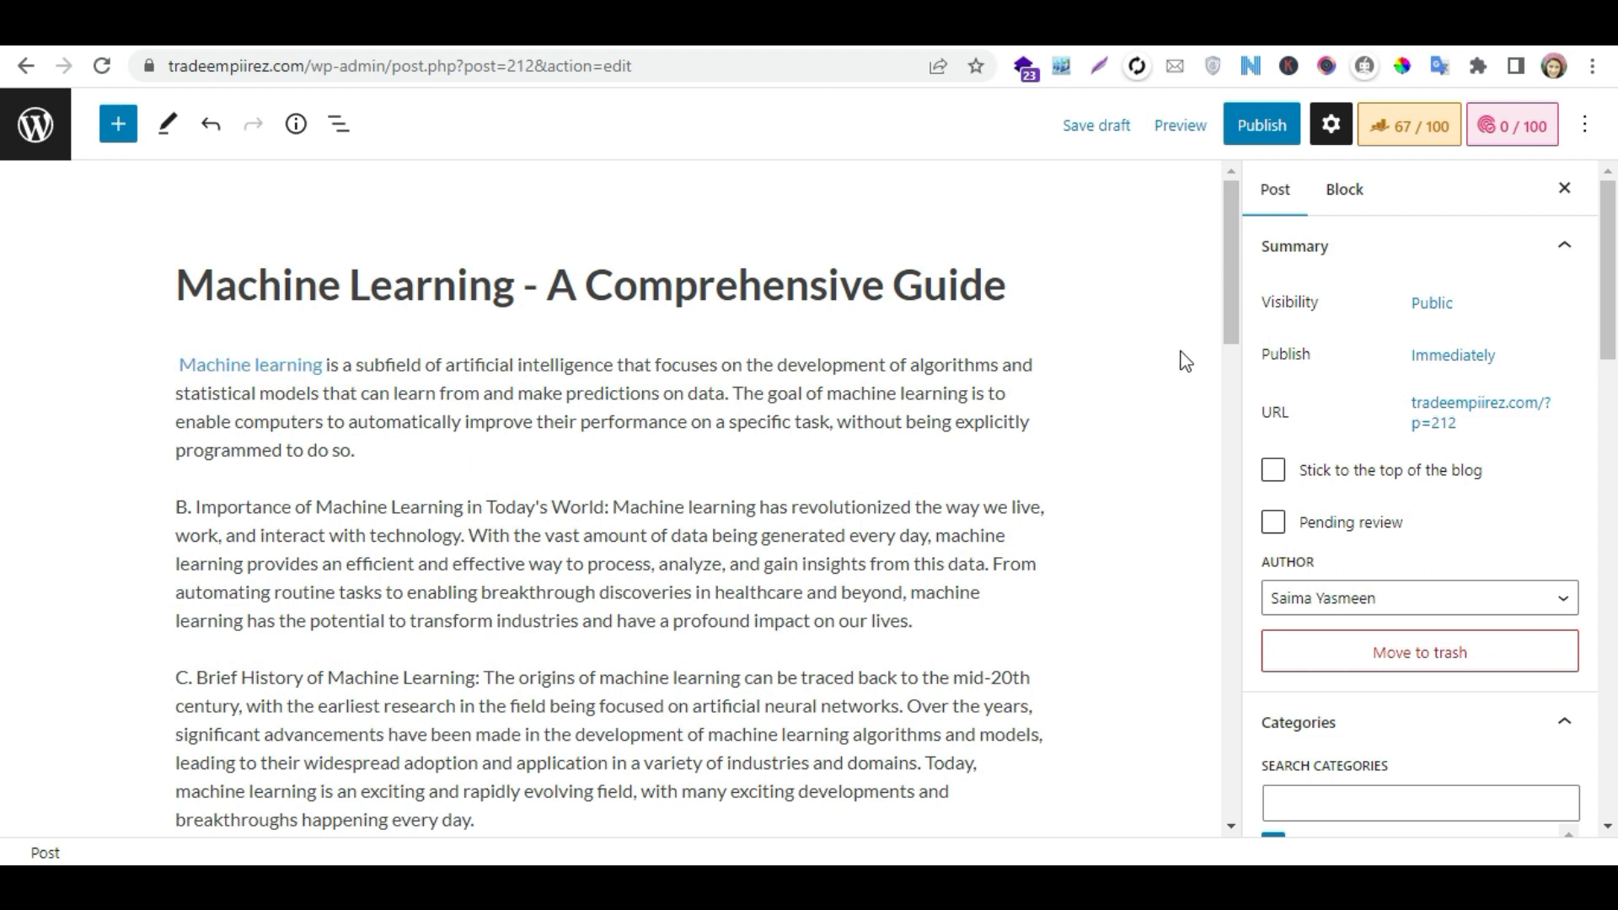
# - Insert the title's words "Machine Learning" as a new block beneath the post title and convert it to an H2 heading
pyautogui.moveTo(1229, 297)
pyautogui.mouseDown()
pyautogui.moveTo(1230, 403)
pyautogui.moveTo(1228, 302)
pyautogui.mouseUp()
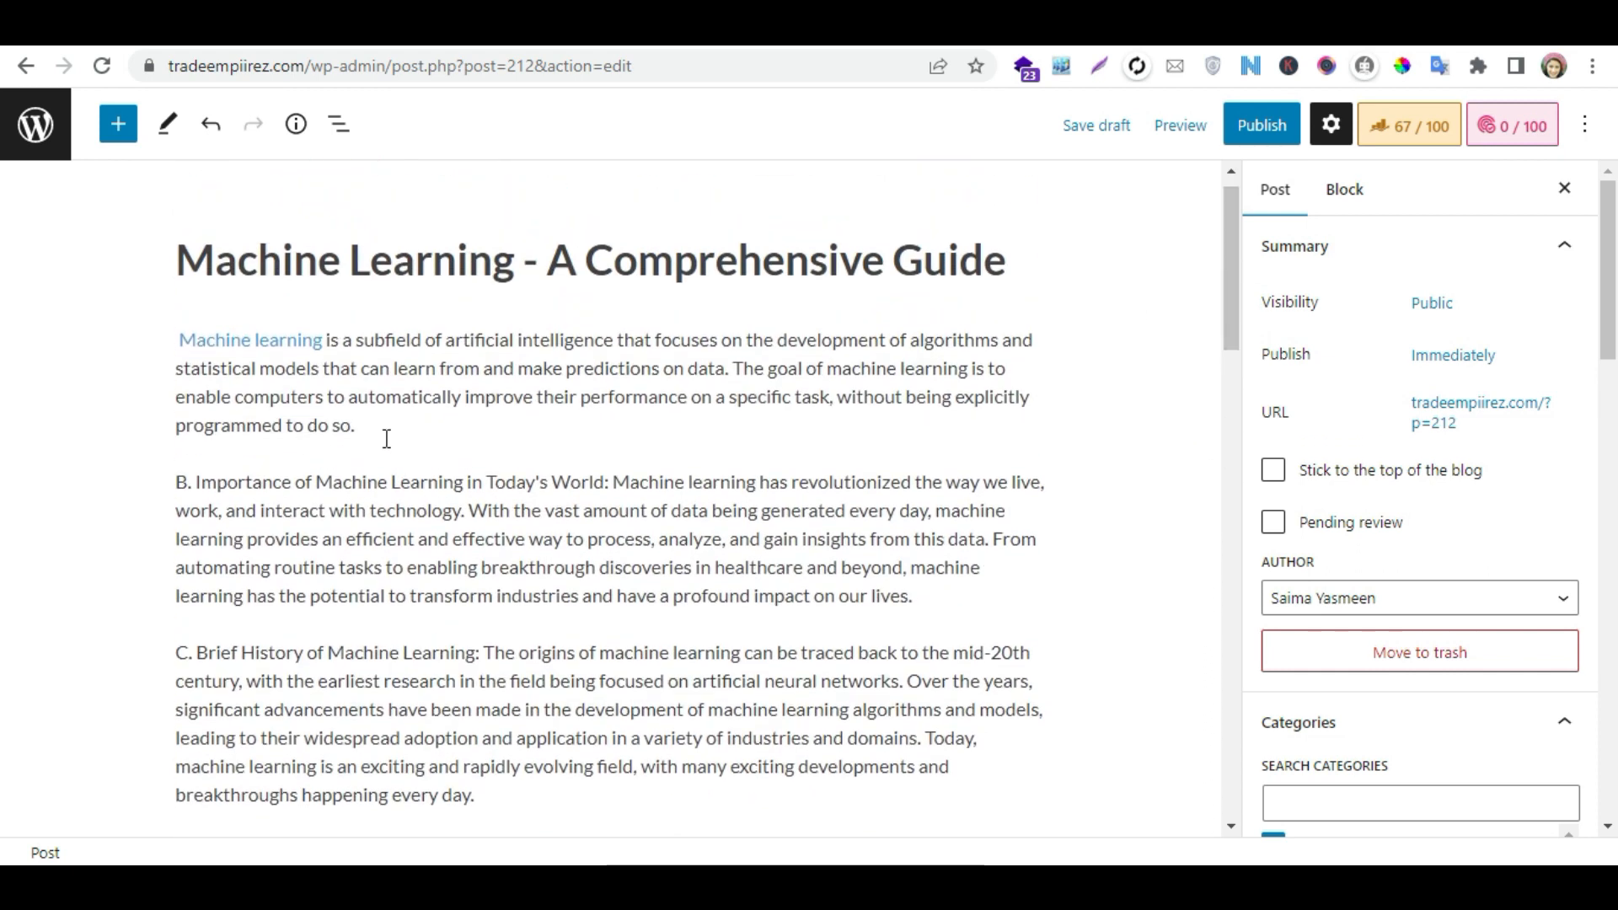
pyautogui.click(405, 431)
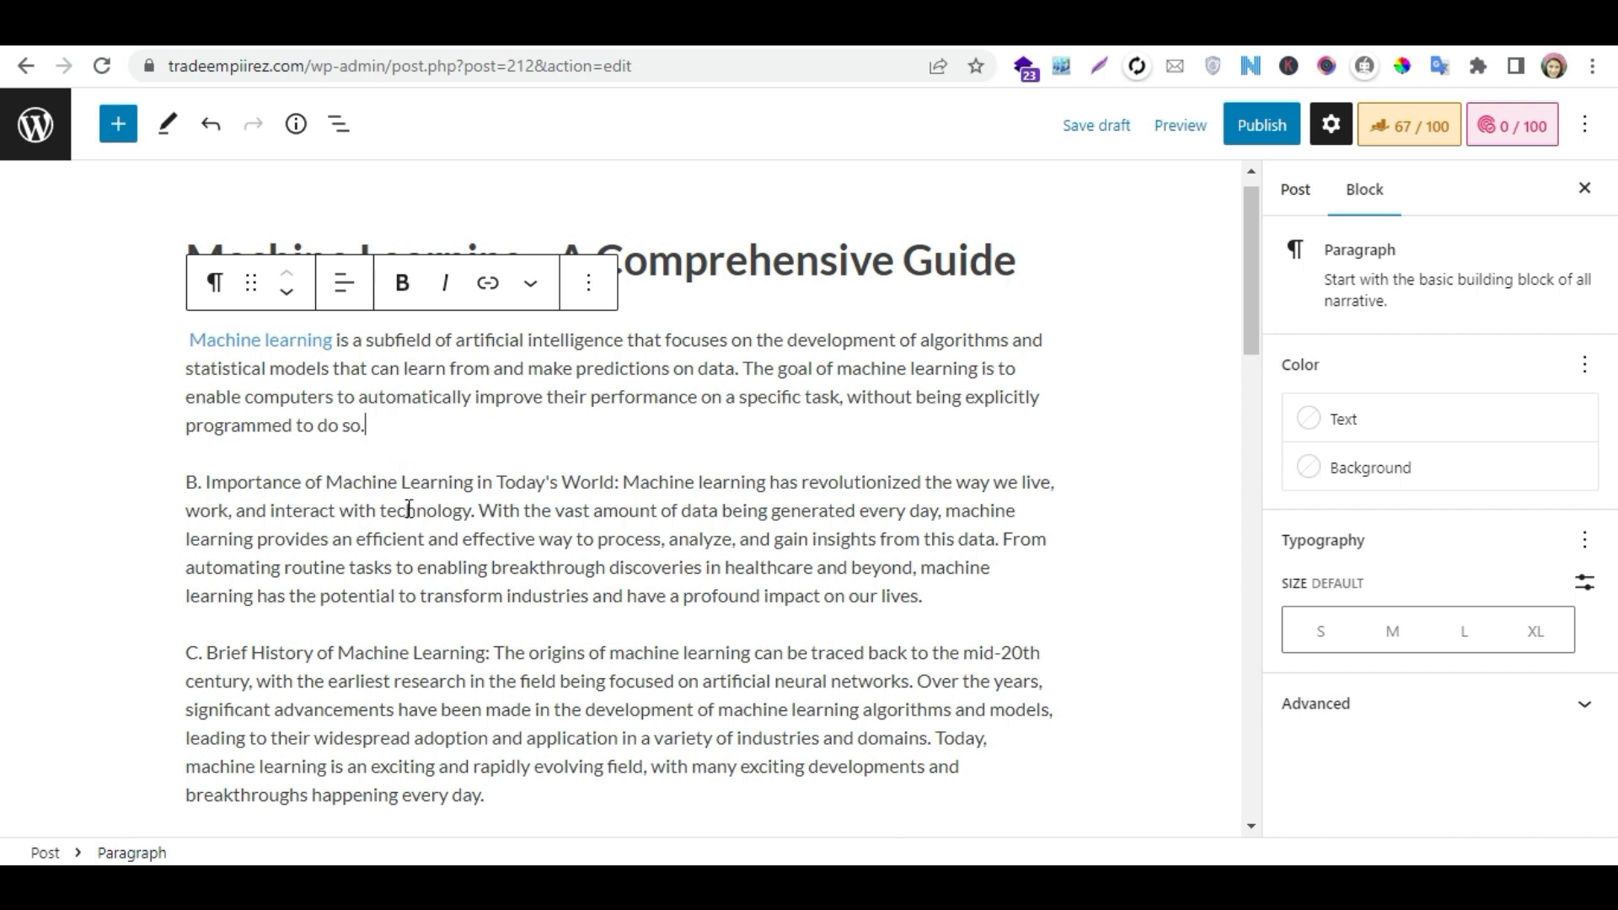
pyautogui.click(1020, 264)
pyautogui.moveTo(524, 263); pyautogui.dragTo(146, 269)
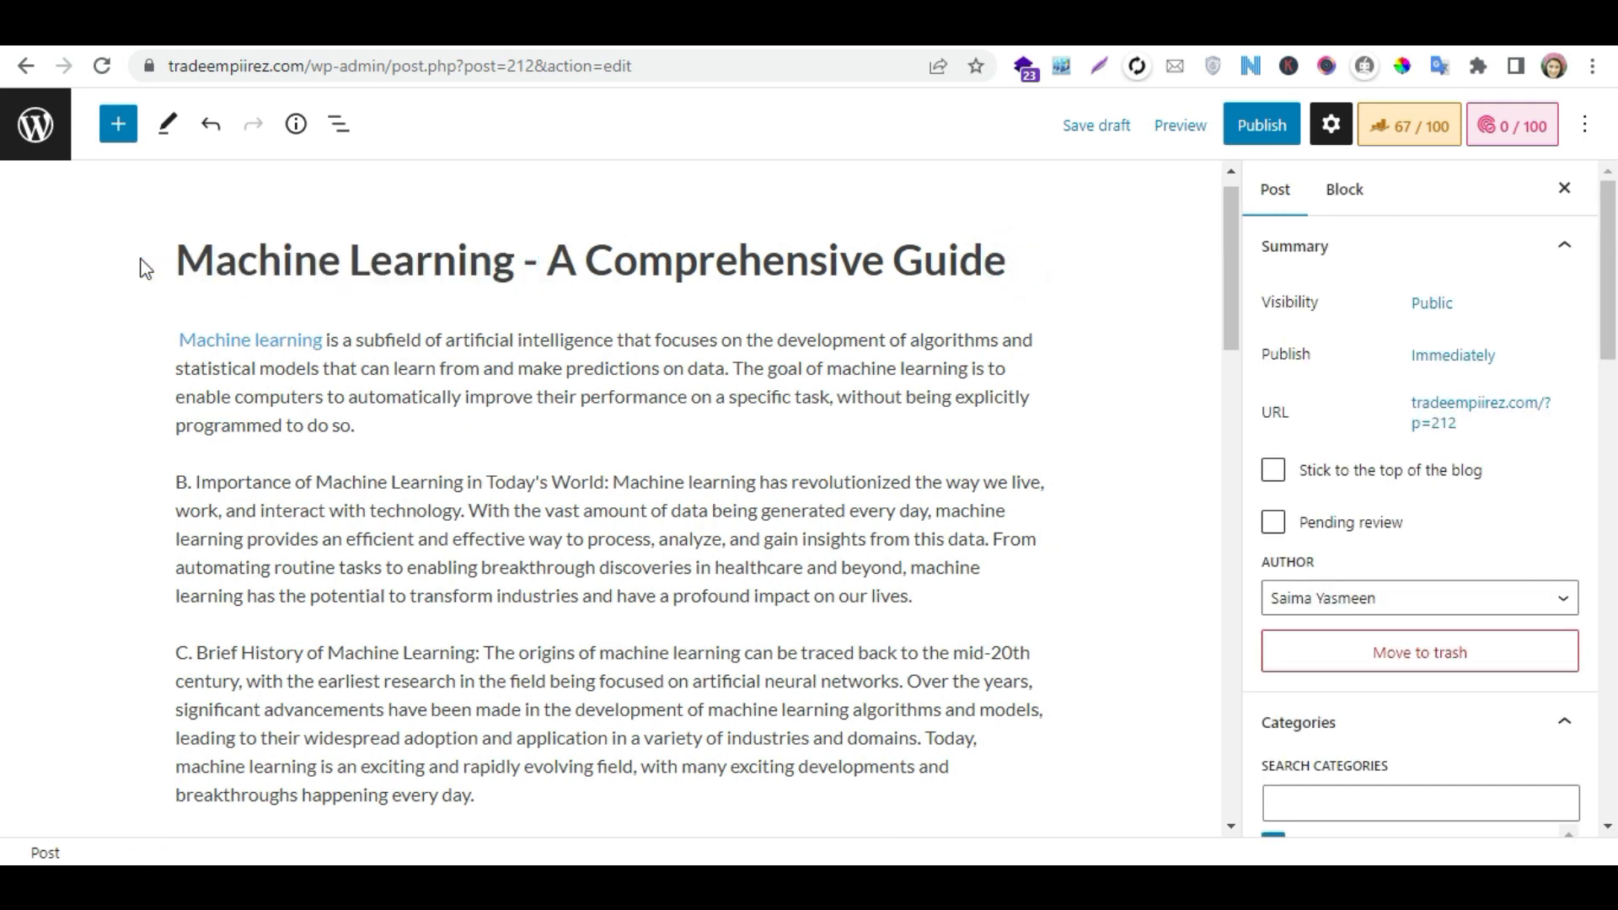
pyautogui.moveTo(519, 268); pyautogui.dragTo(184, 267)
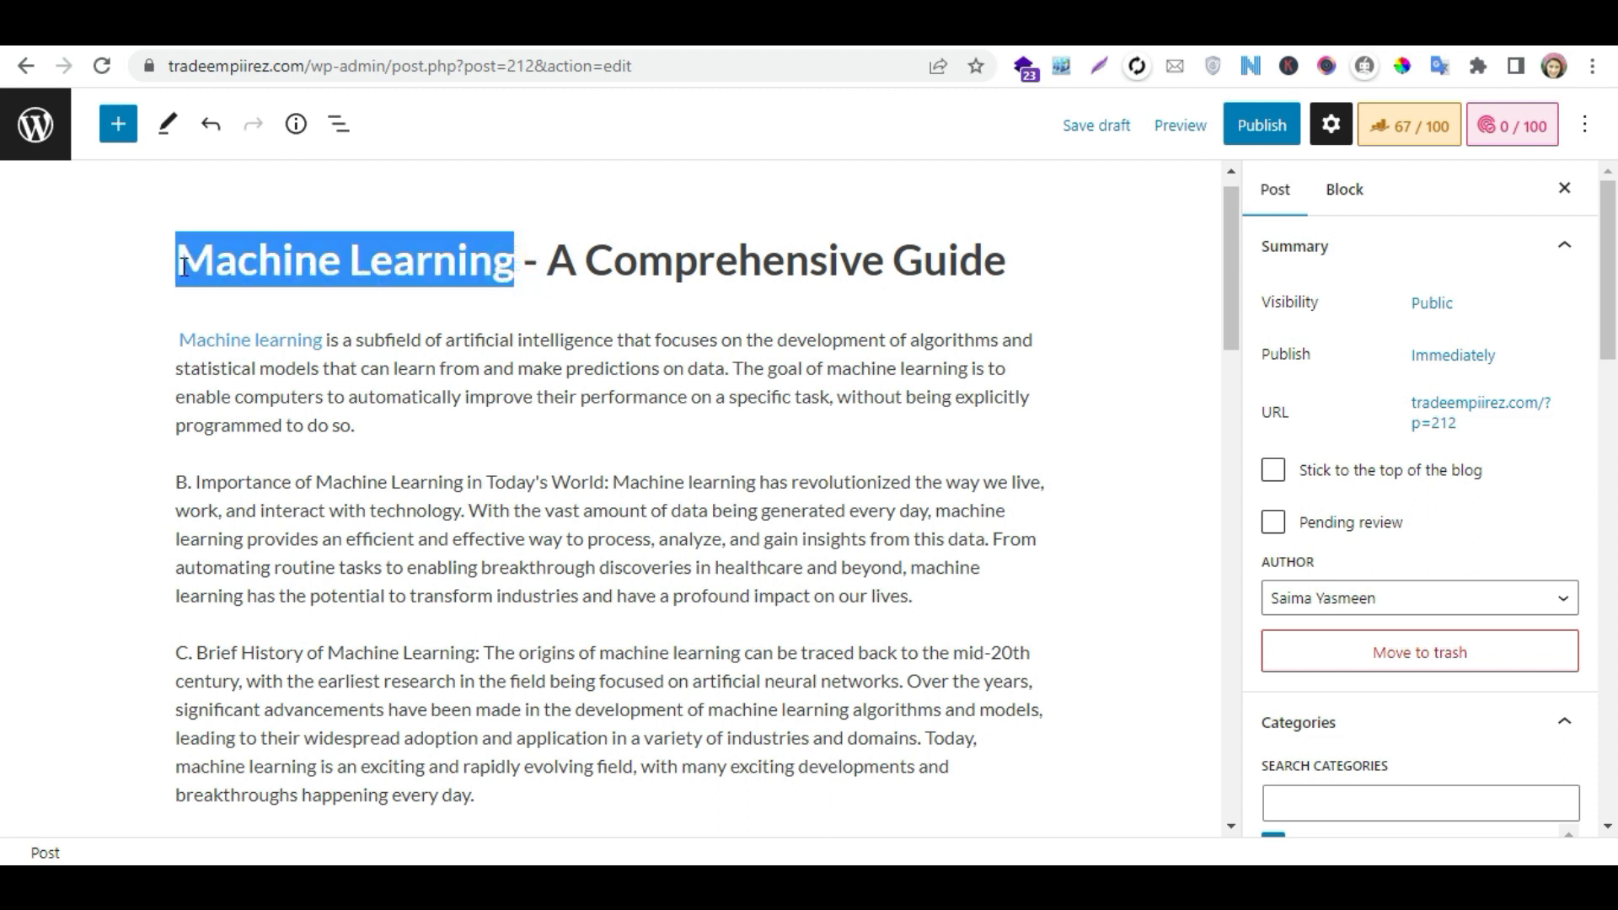
pyautogui.click(1032, 268)
pyautogui.press('Return')
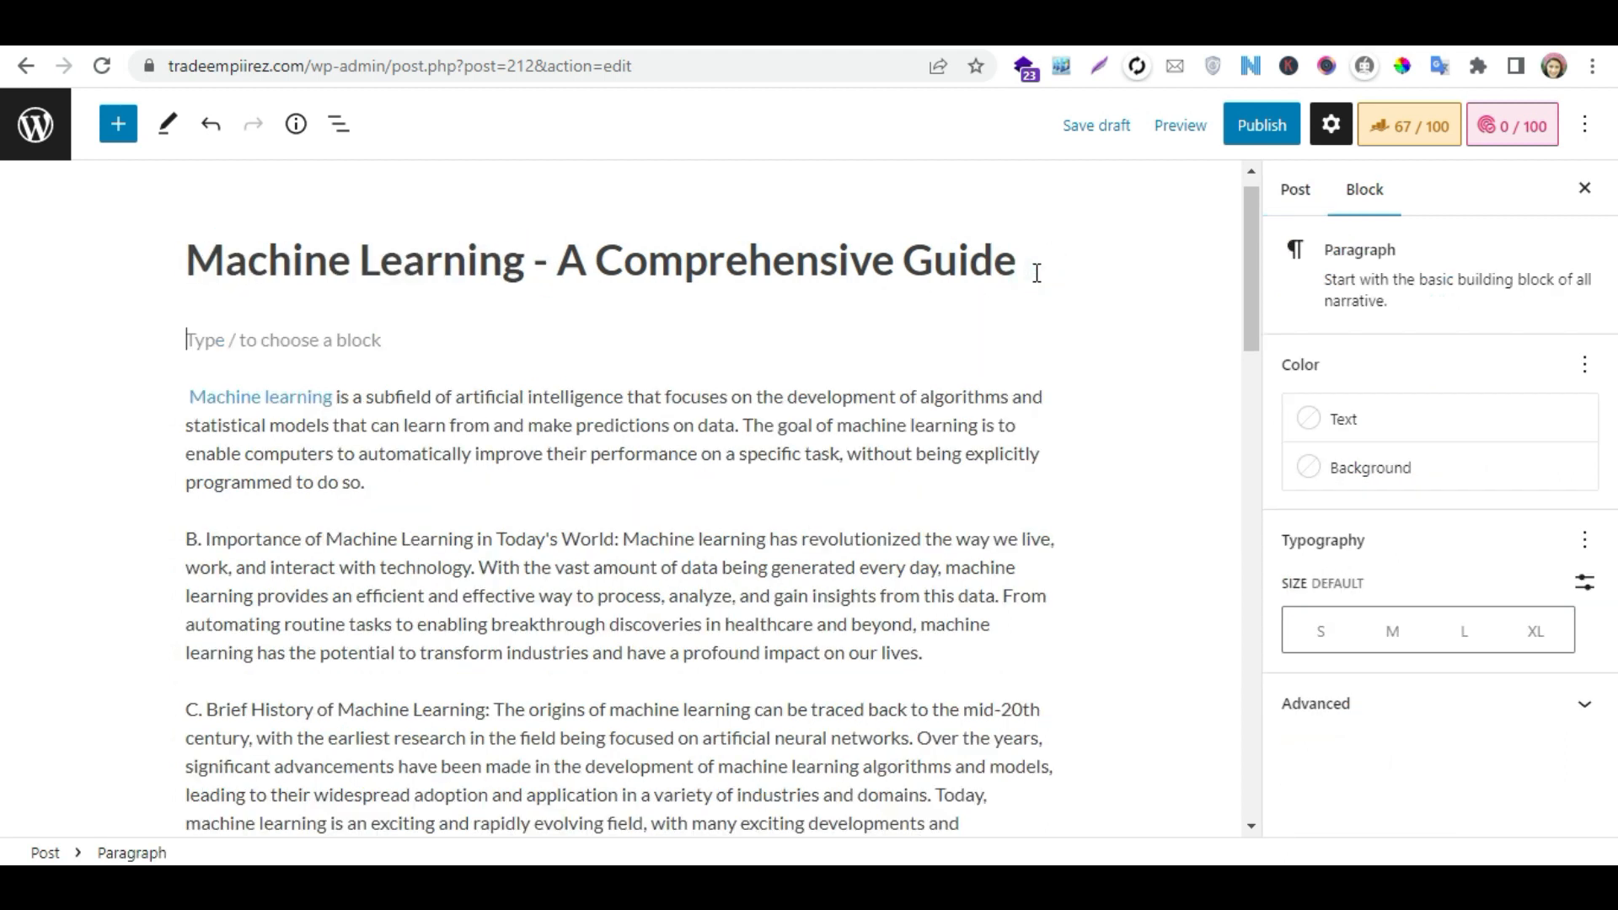
pyautogui.hotkey('ctrl', 'v')
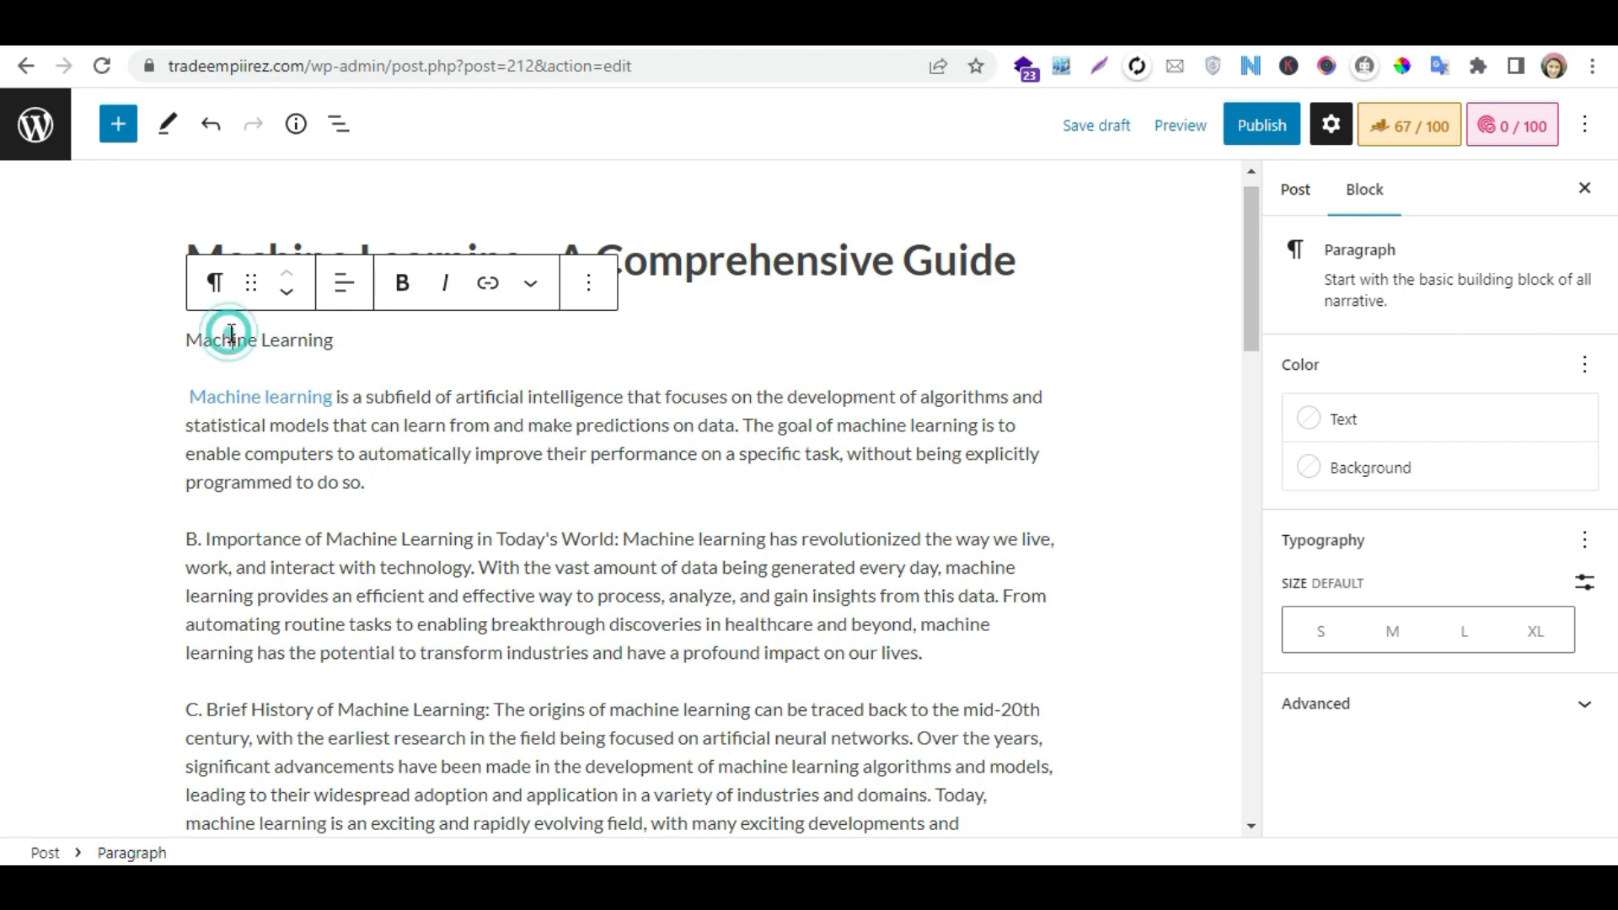
pyautogui.click(217, 295)
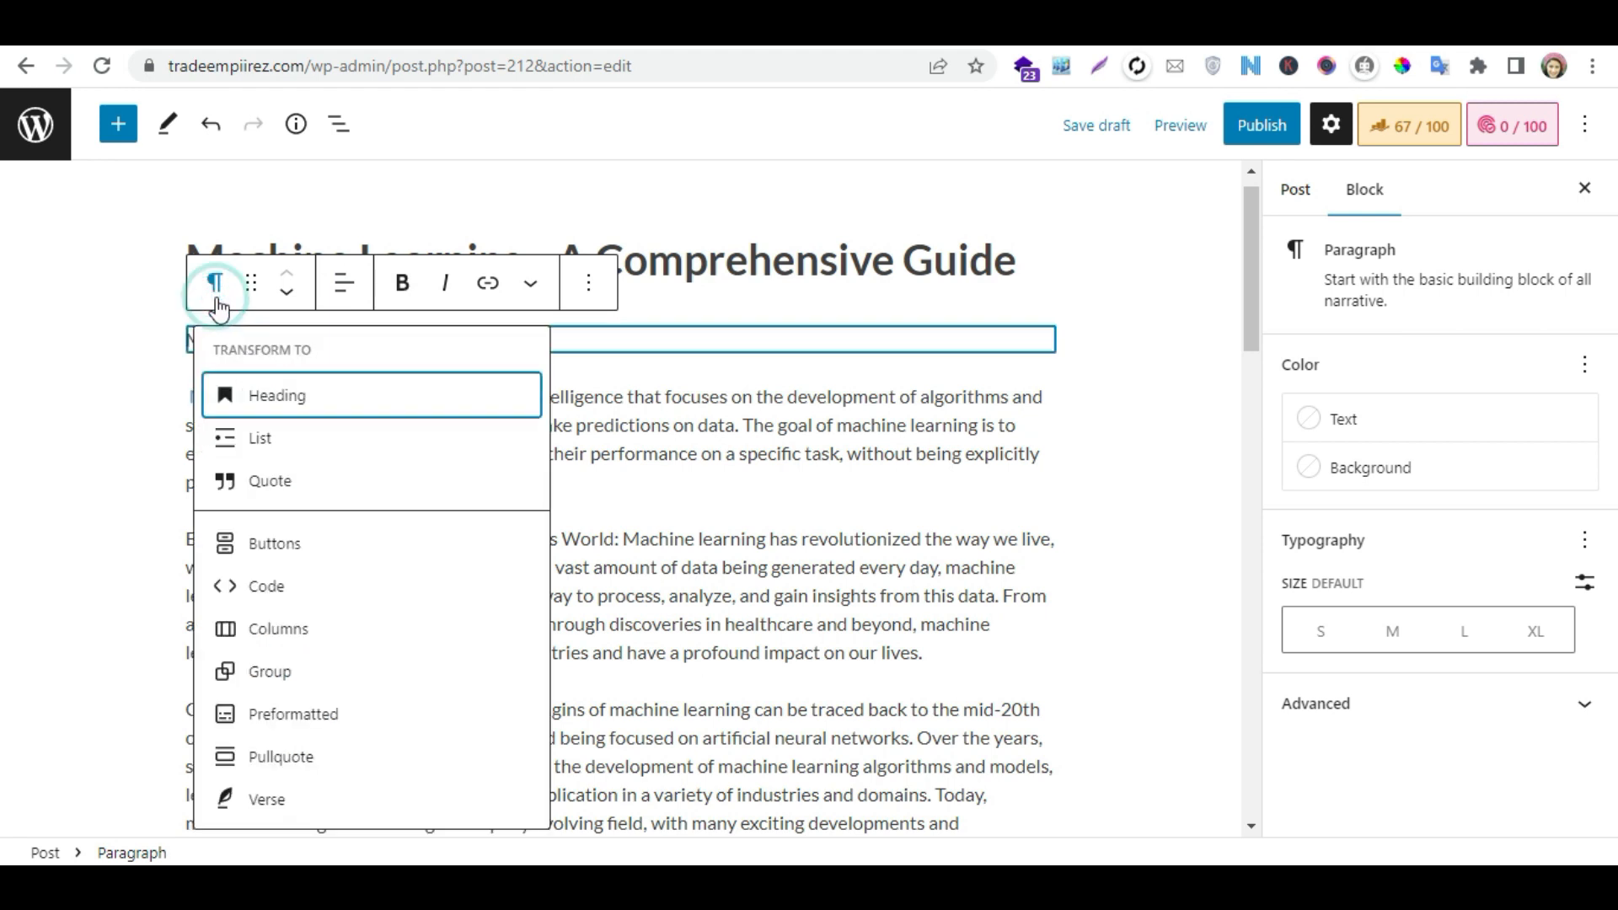
pyautogui.click(299, 394)
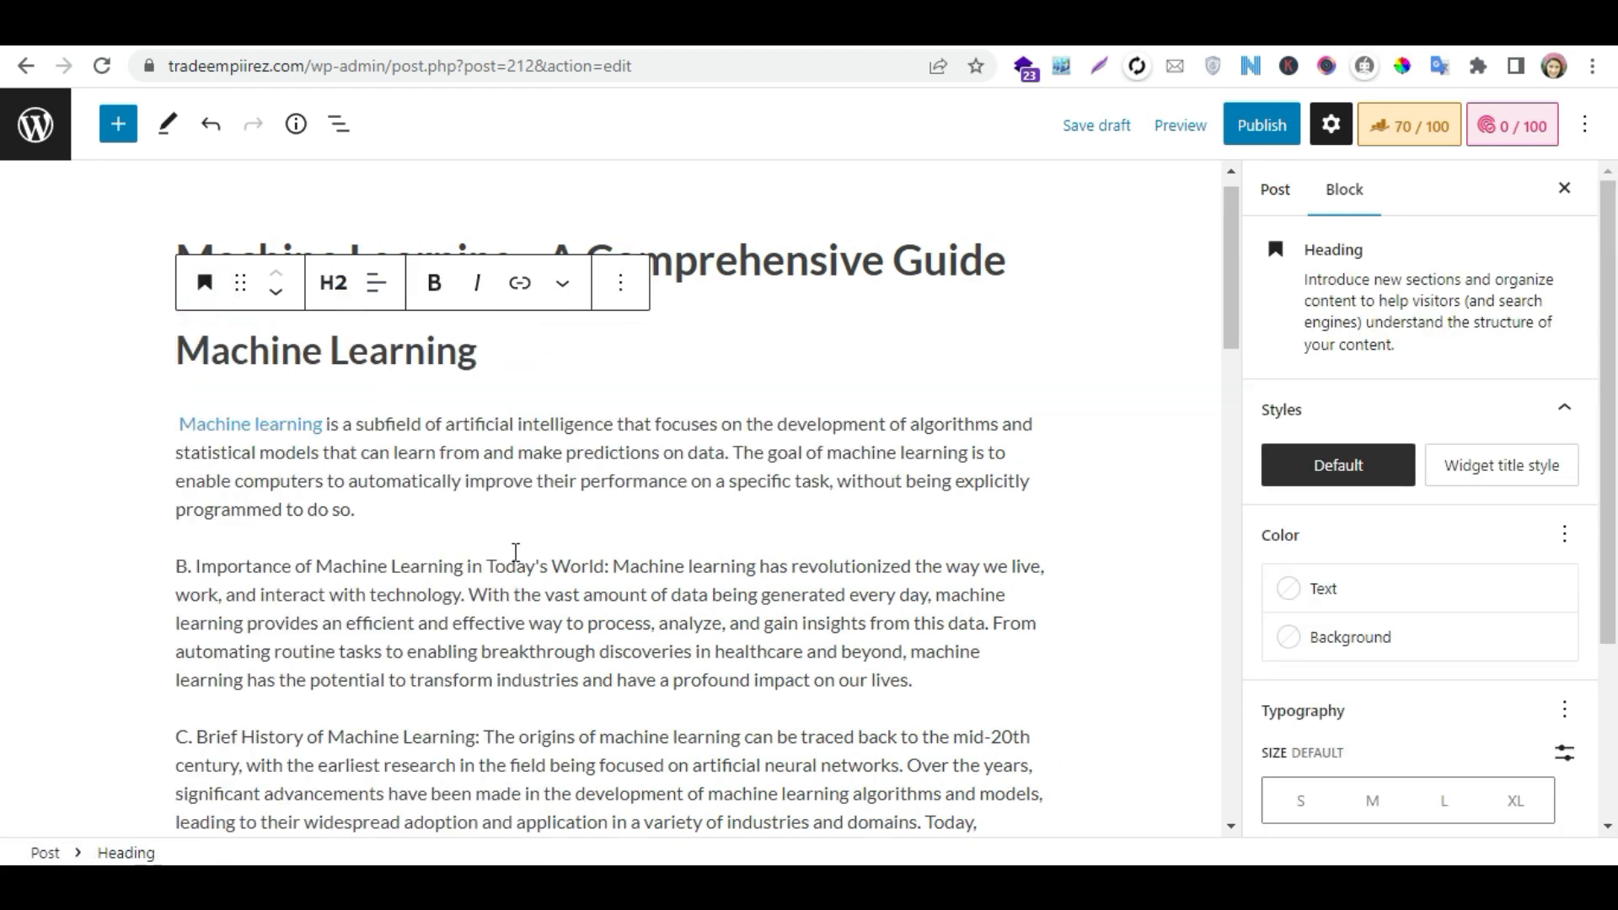
# - Split "B. Importance of Machine Learning in Today's World:" onto its own line and make it an H3 heading
pyautogui.click(614, 558)
pyautogui.press('Return')
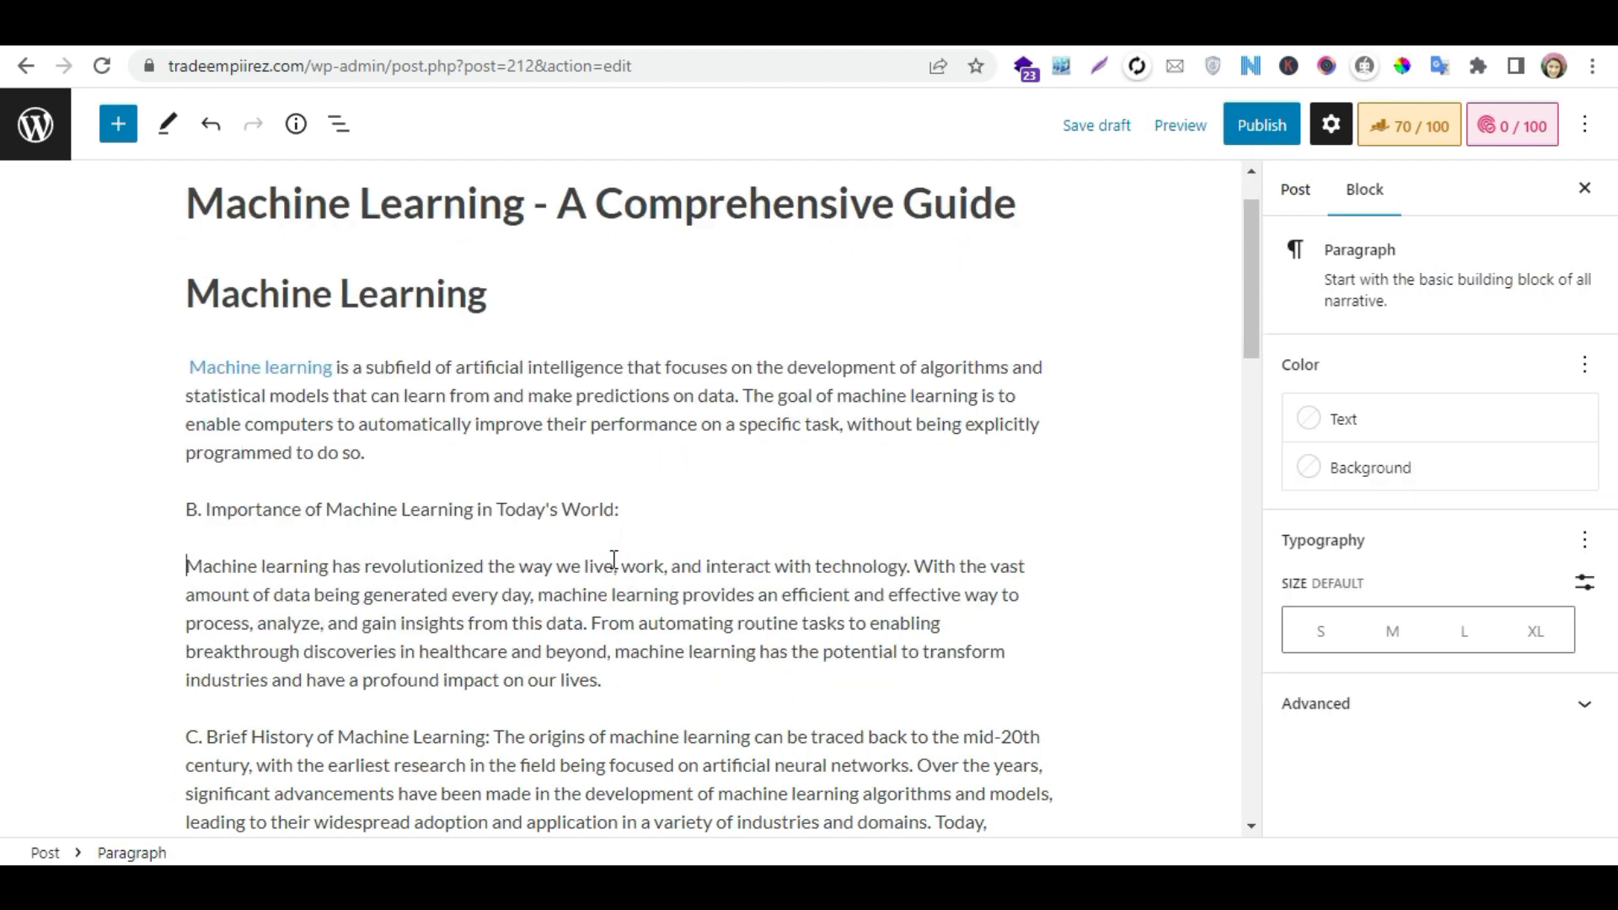
pyautogui.click(689, 505)
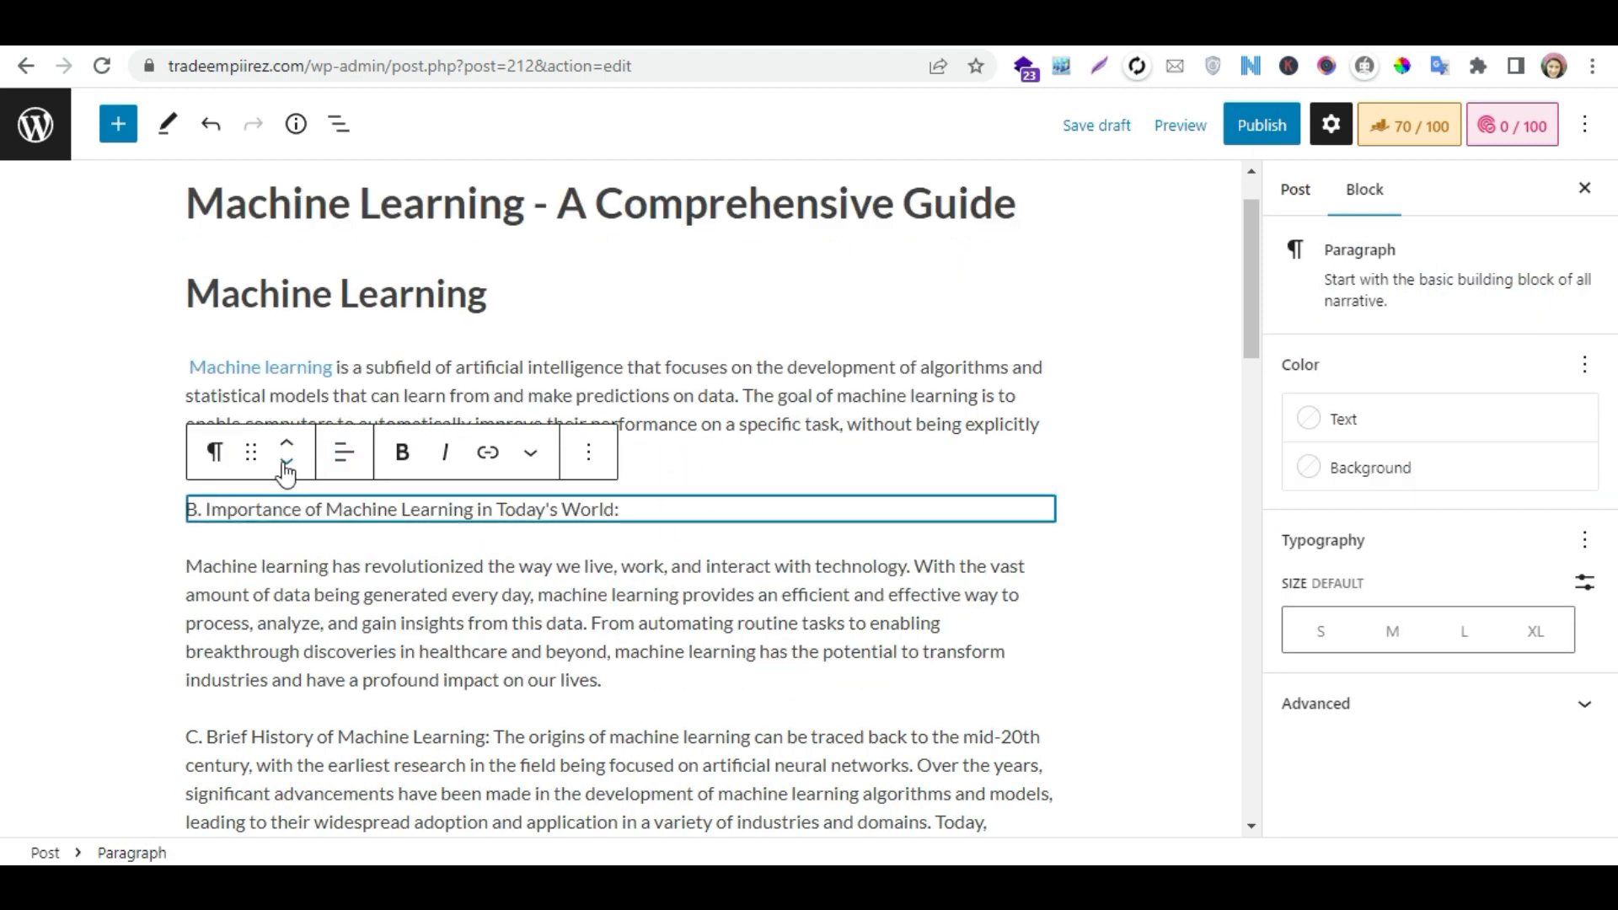
pyautogui.click(221, 453)
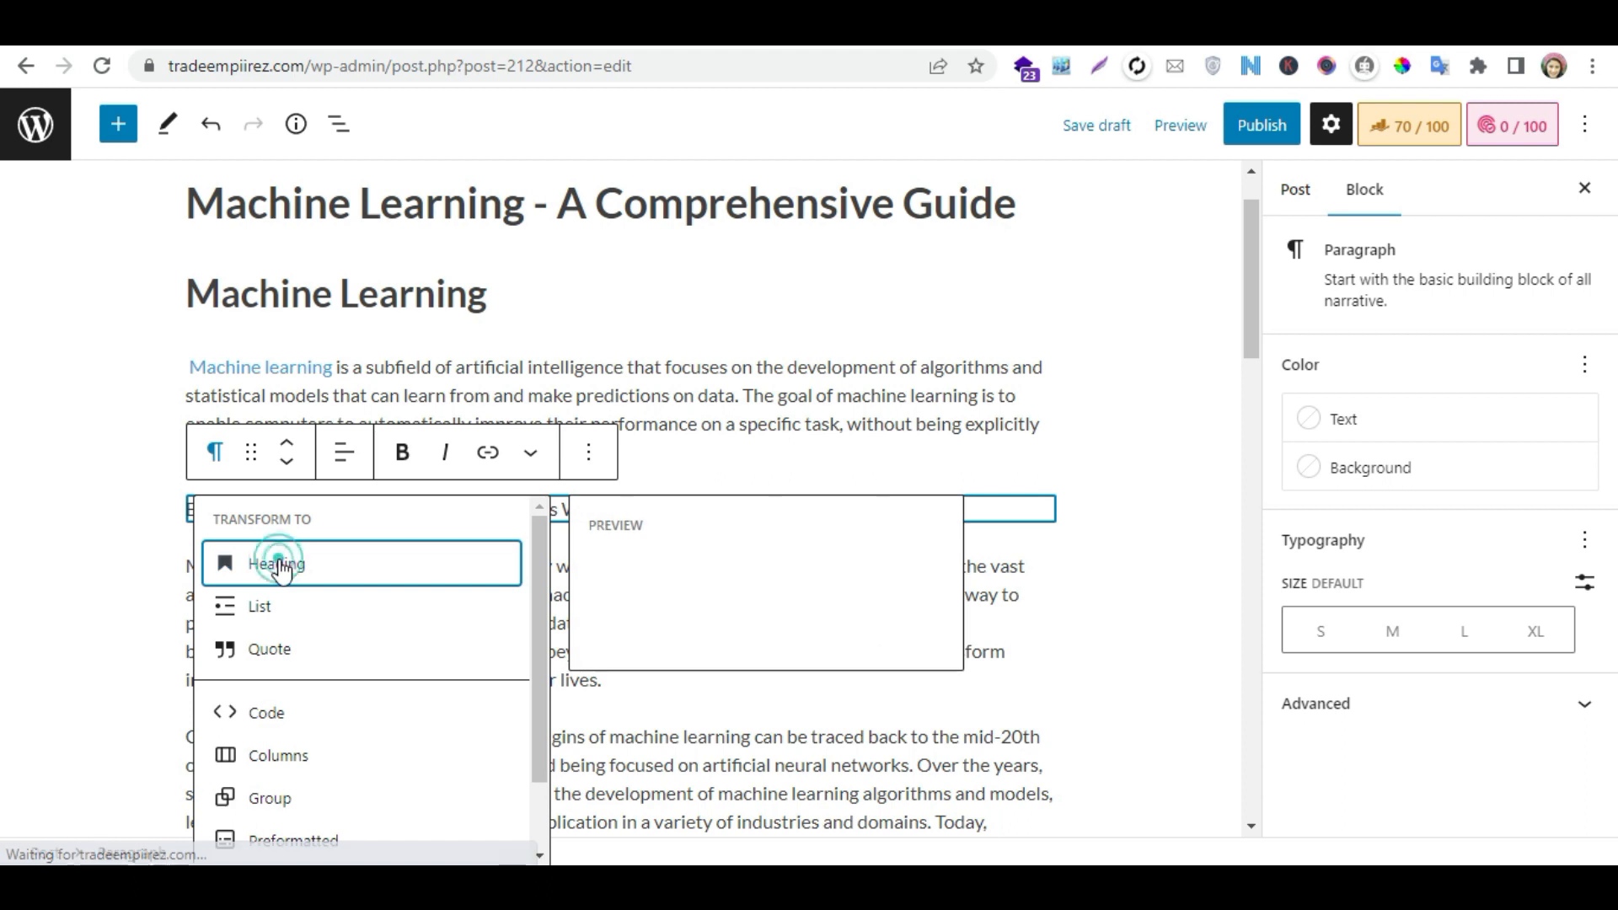
pyautogui.click(274, 564)
pyautogui.click(340, 461)
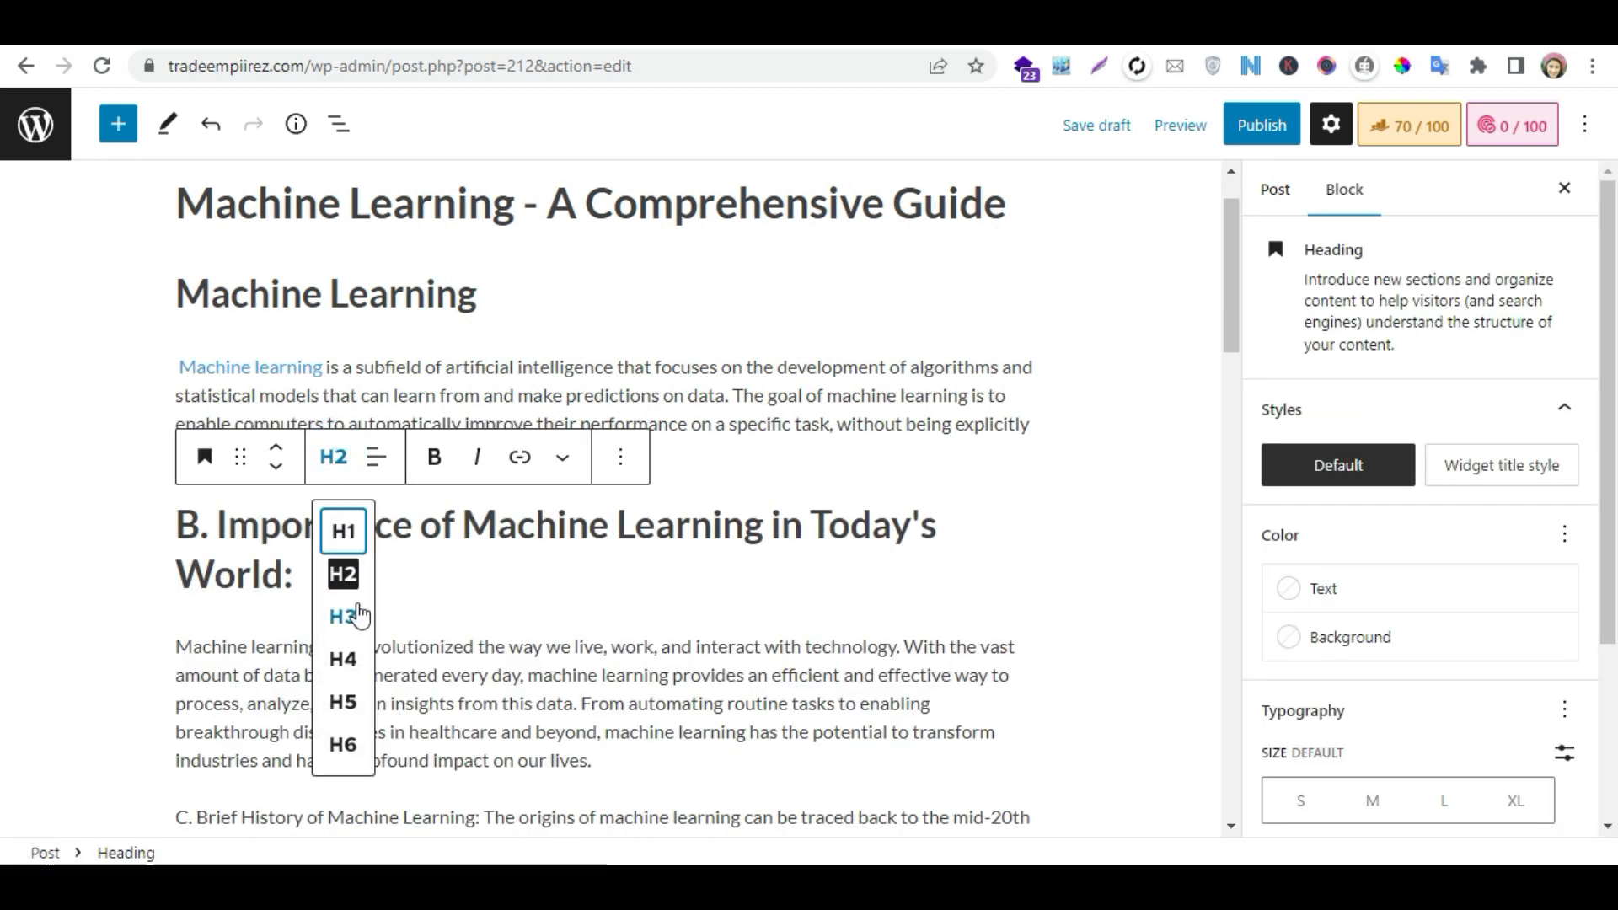
pyautogui.click(343, 614)
# - Split "C. Brief History of Machine Learning:" onto its own line and make it an H3 heading
pyautogui.scroll(-4, 1231, 291)
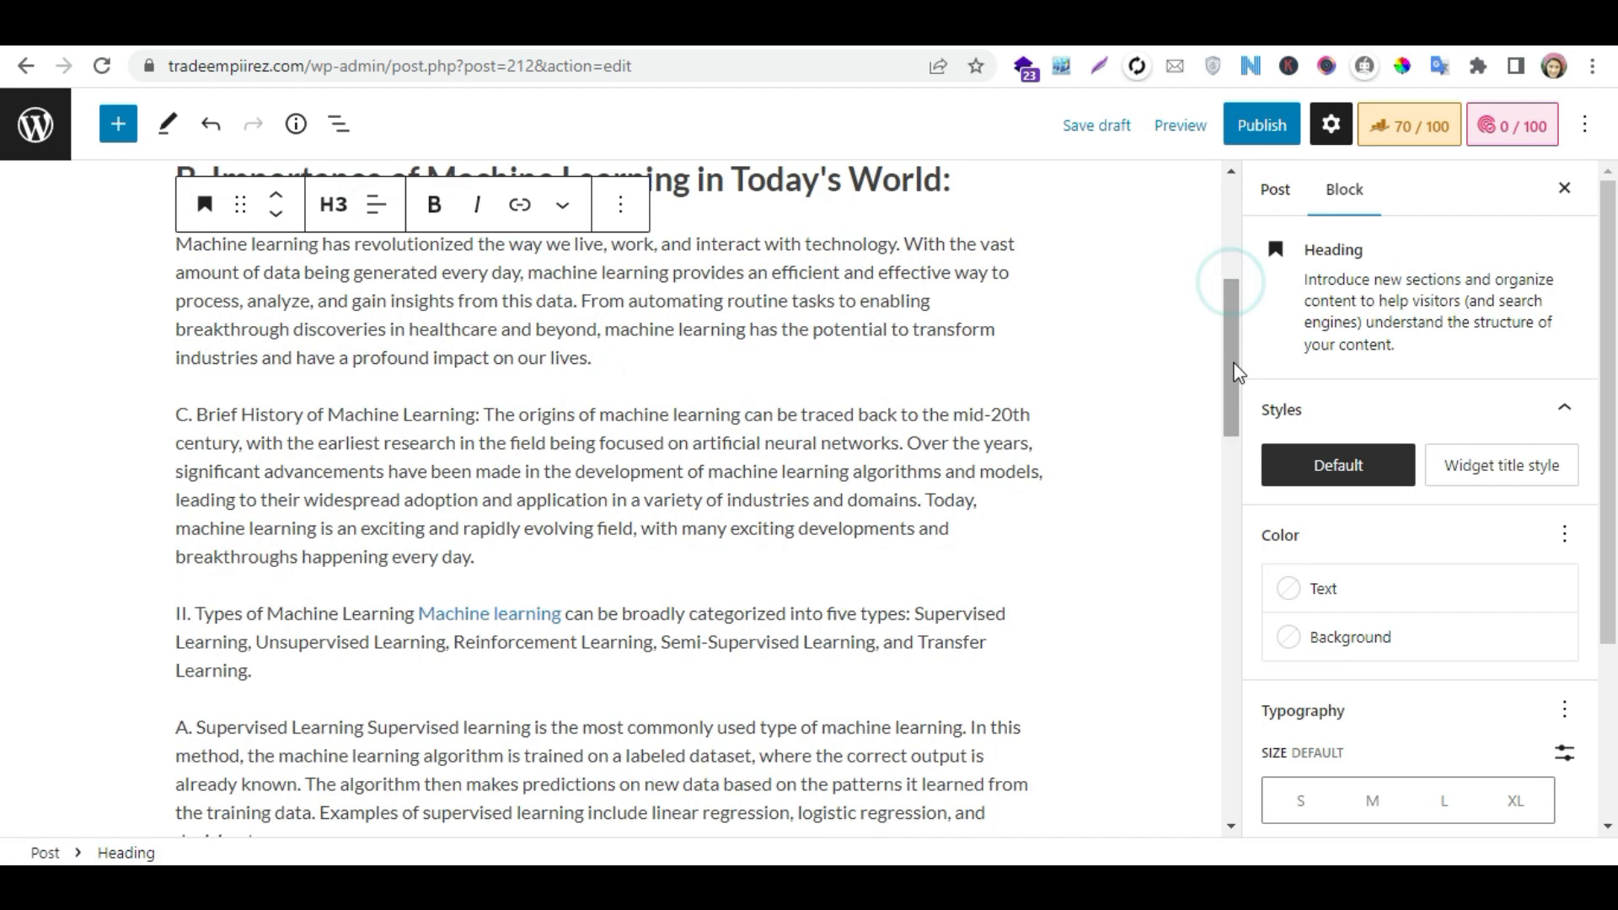
pyautogui.click(488, 414)
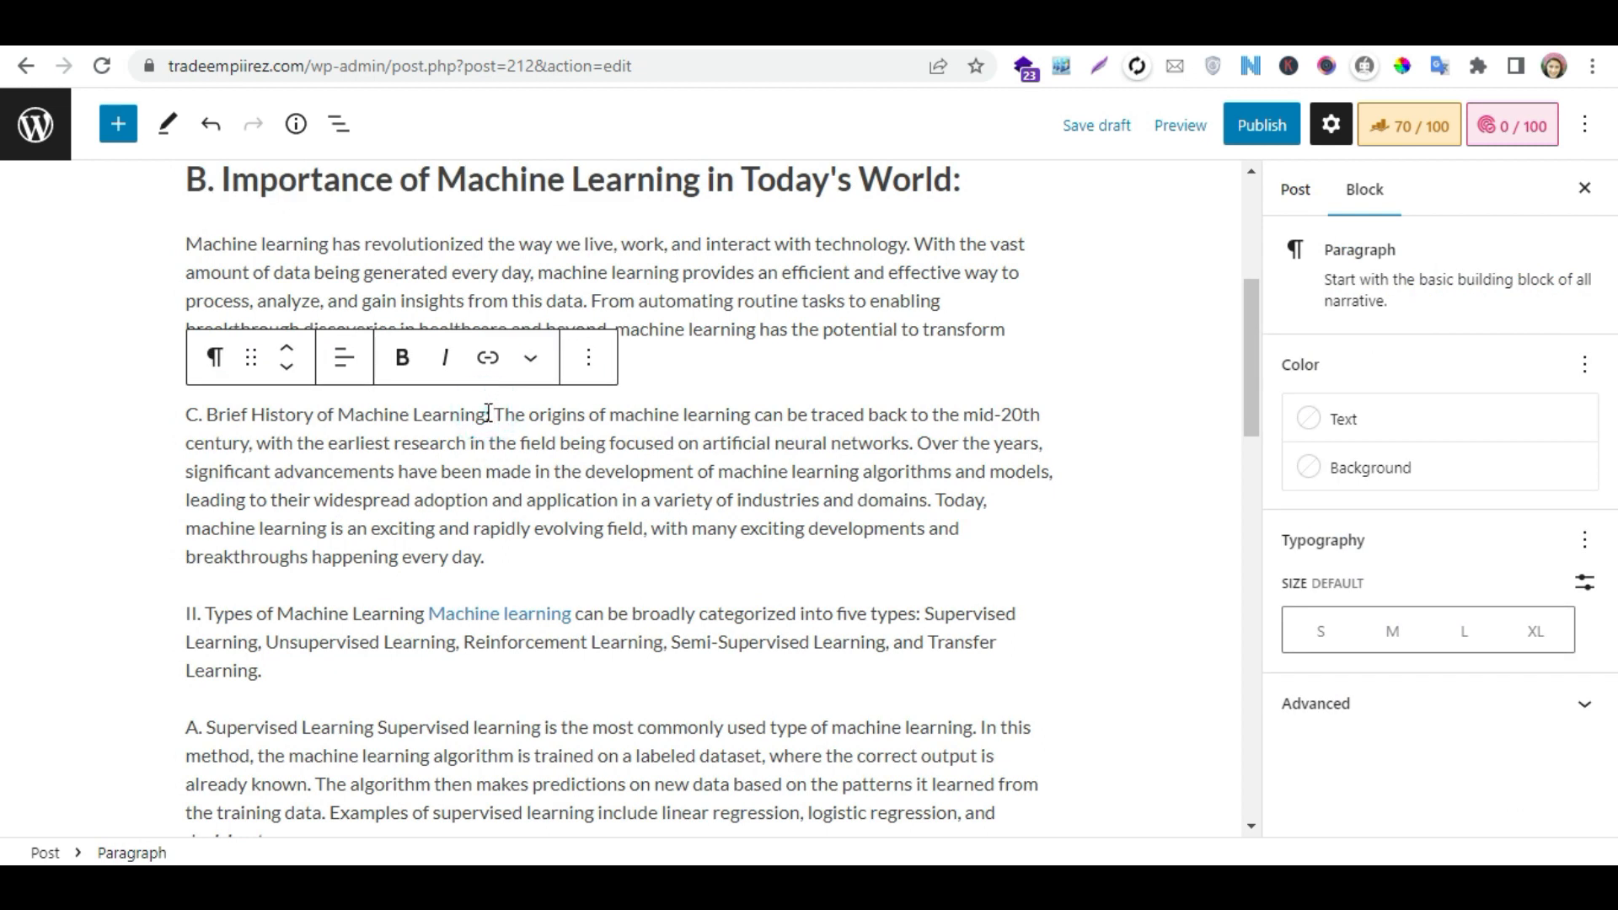
pyautogui.press('Return')
pyautogui.click(626, 357)
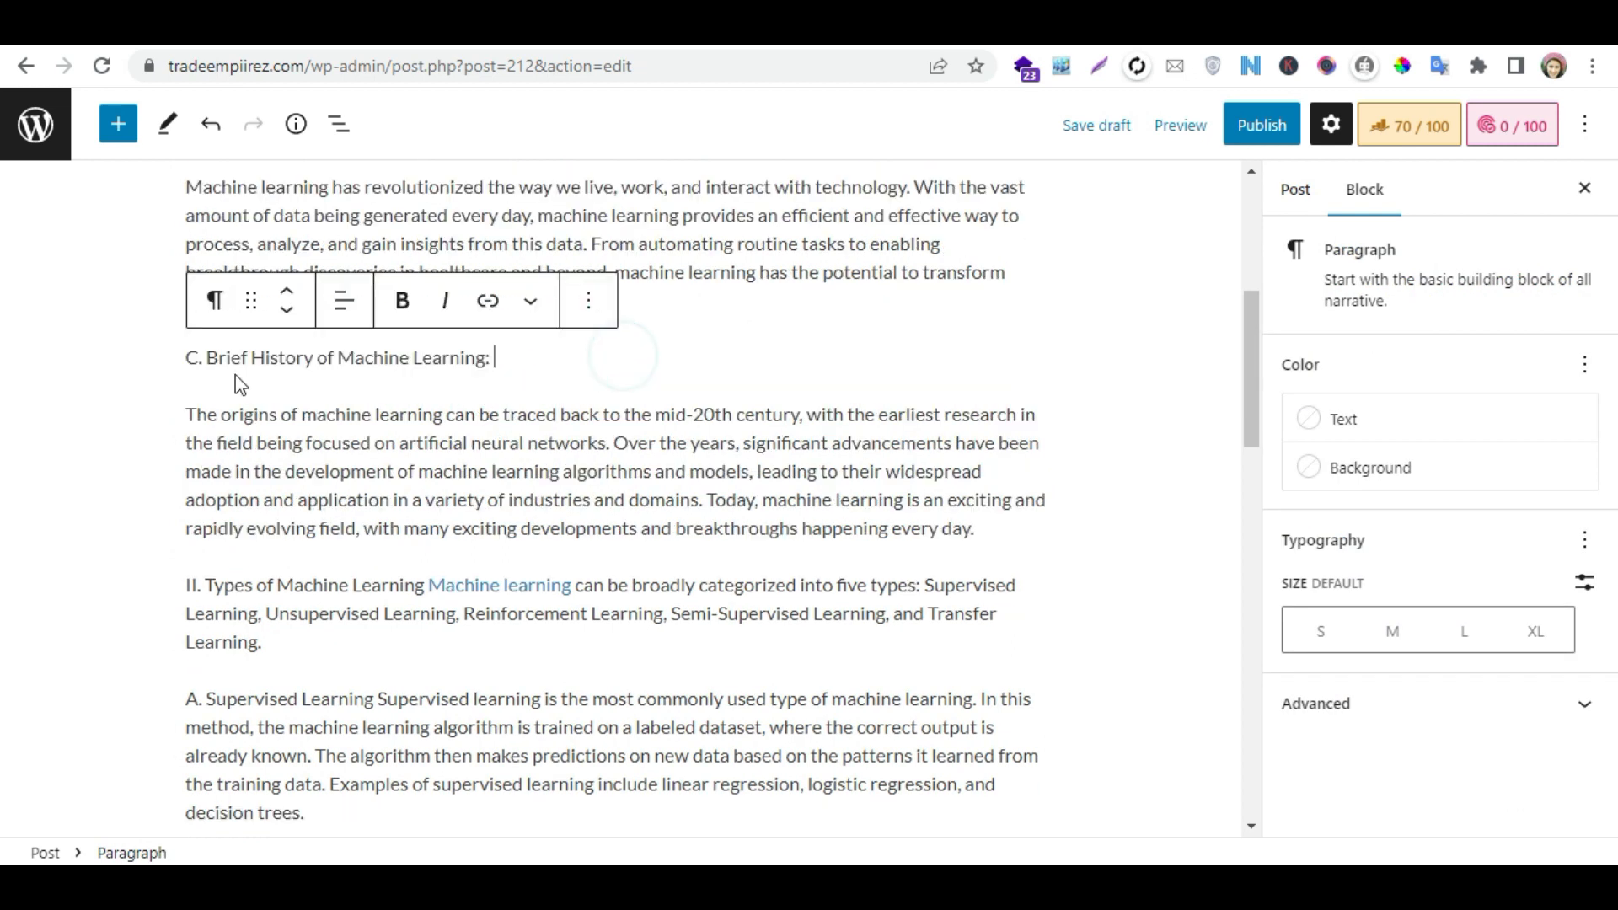
pyautogui.click(215, 300)
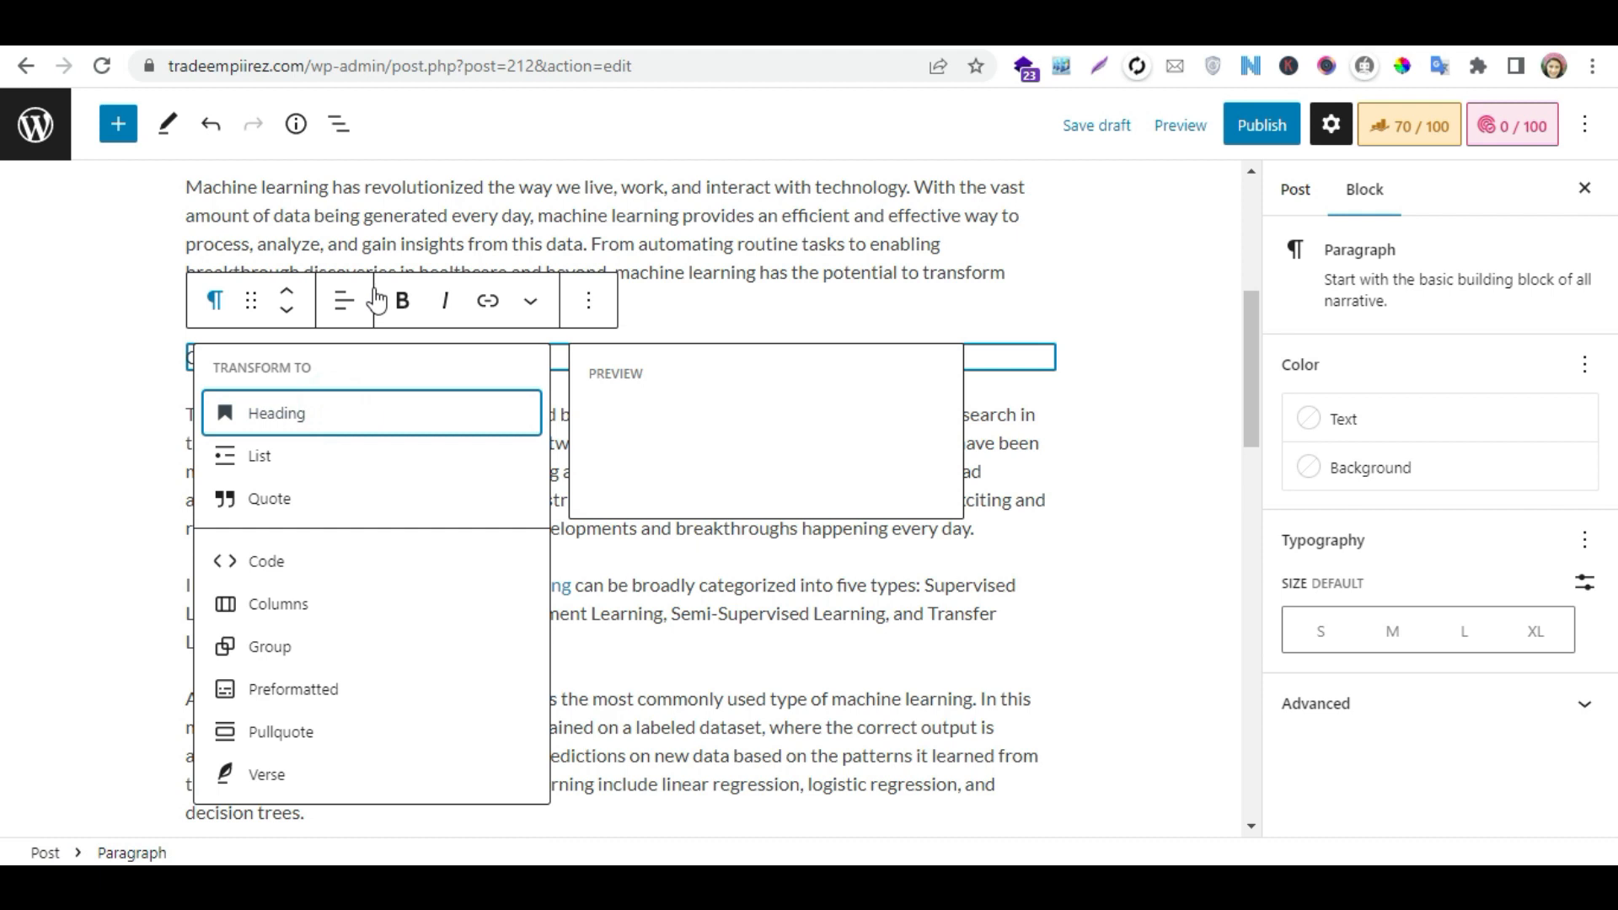
pyautogui.click(335, 415)
pyautogui.click(333, 306)
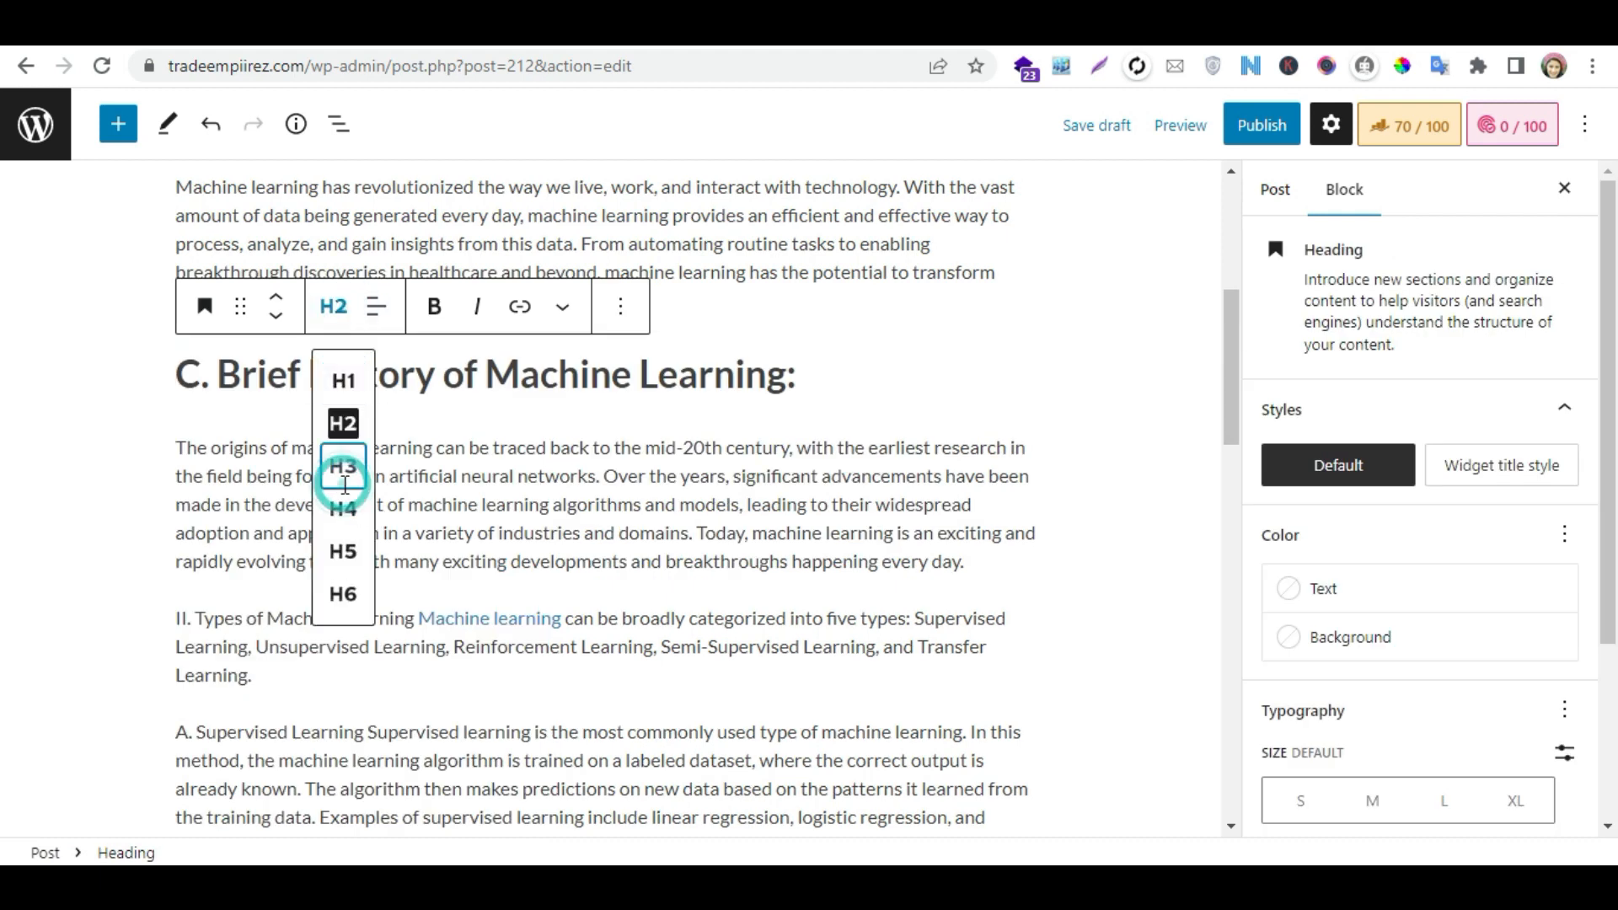
pyautogui.click(343, 466)
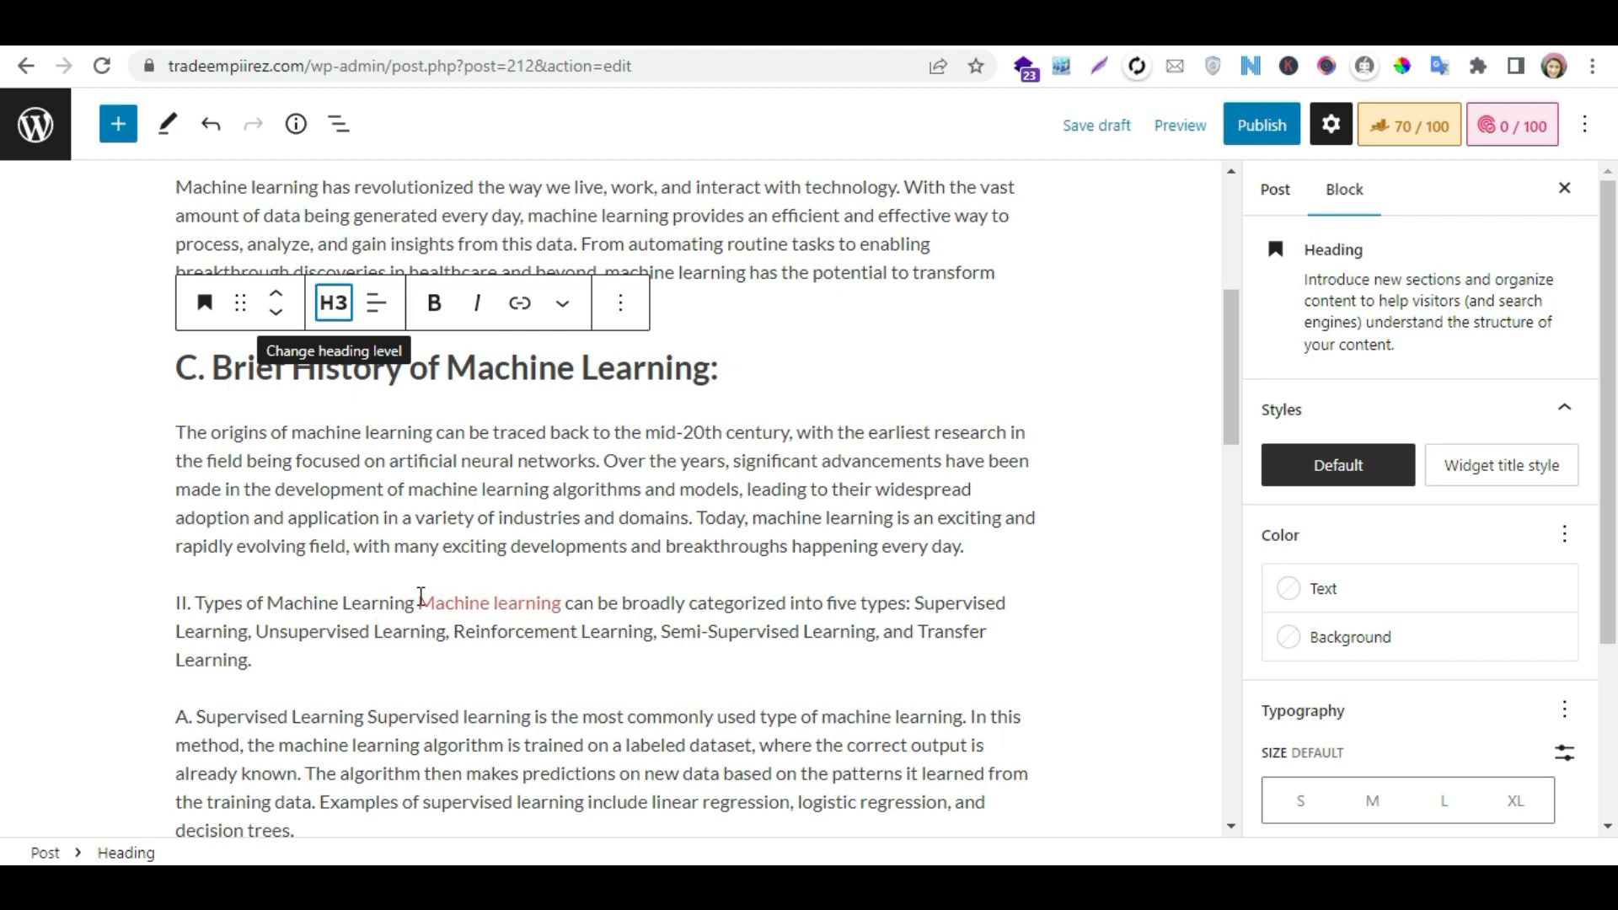
# - Separate "II. Types of Machine Learning" from the linked sentence that follows it and convert it to an H2 heading
pyautogui.click(564, 604)
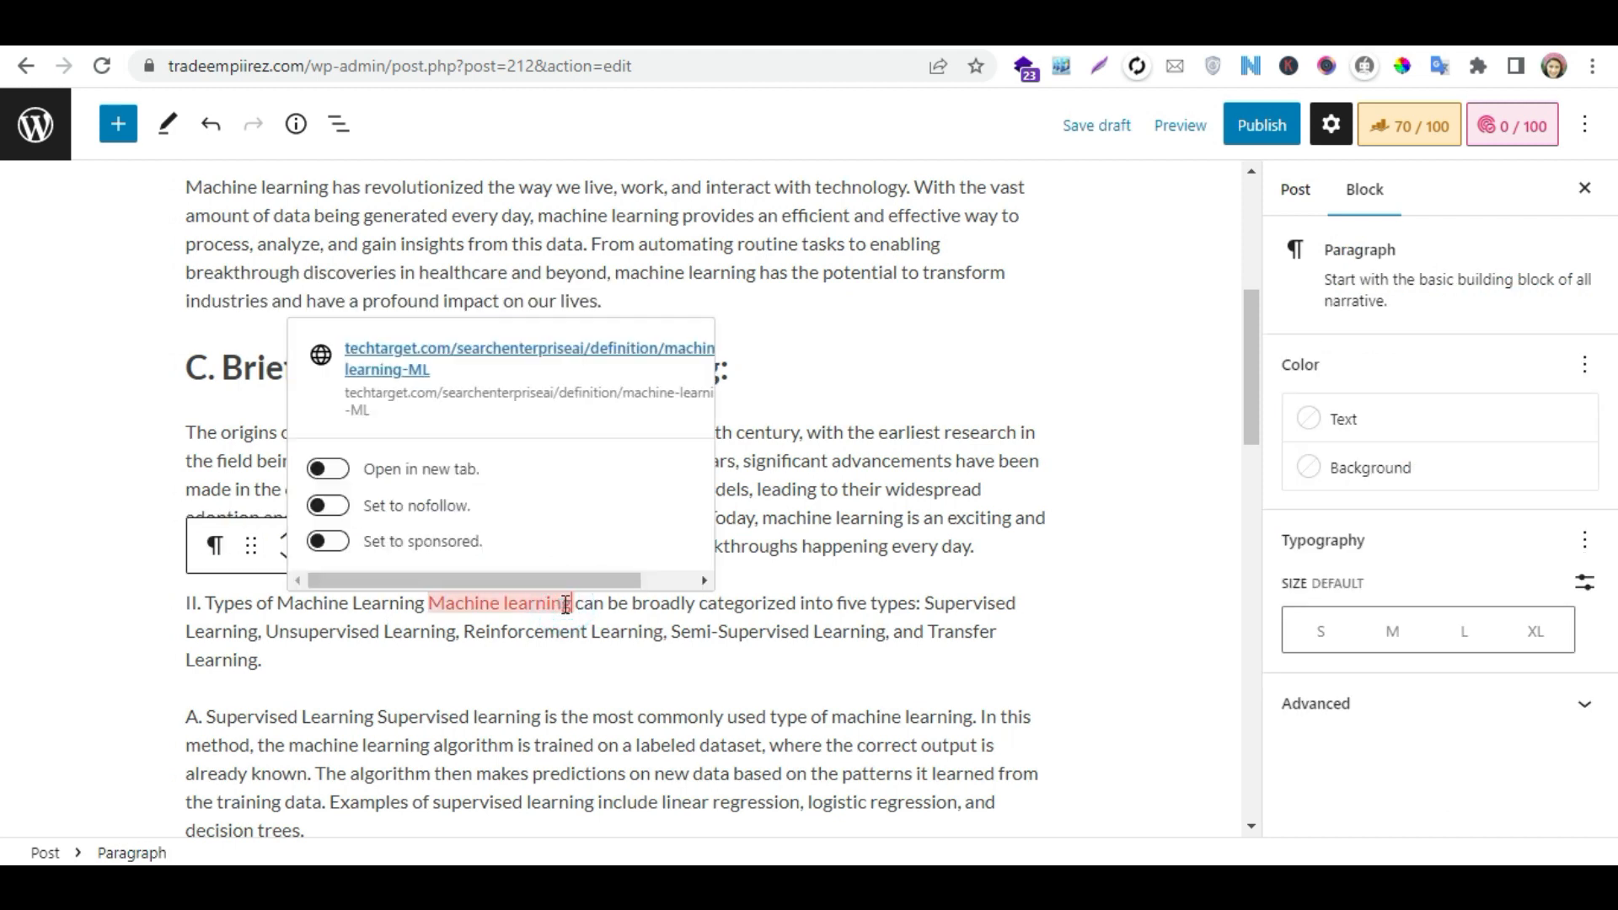
pyautogui.click(426, 607)
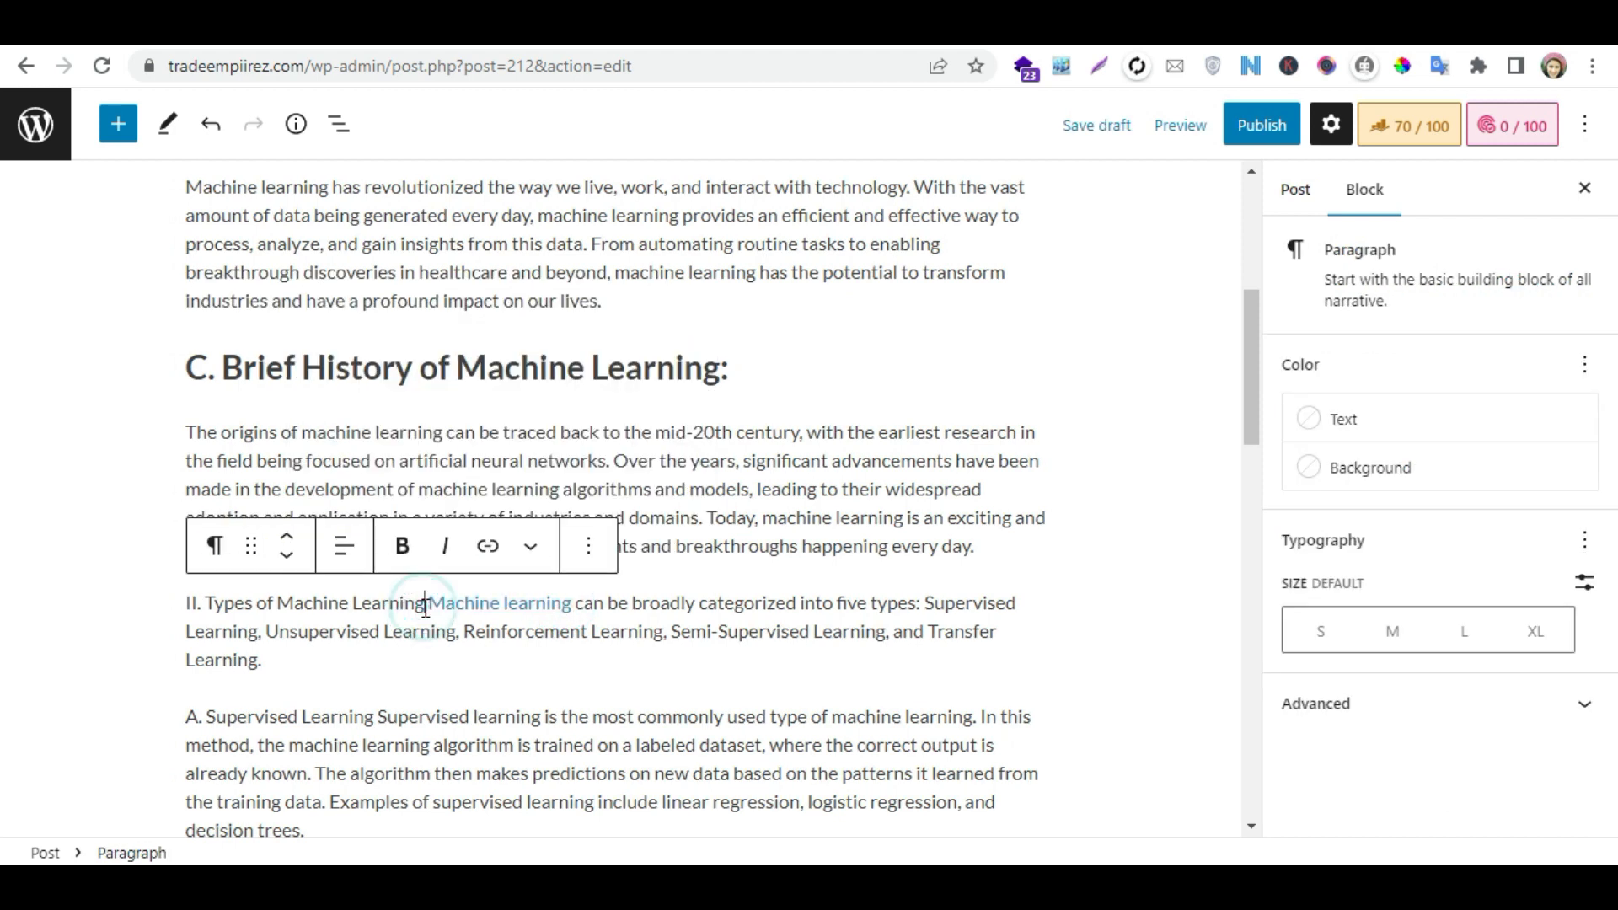
pyautogui.press('Return')
pyautogui.click(664, 546)
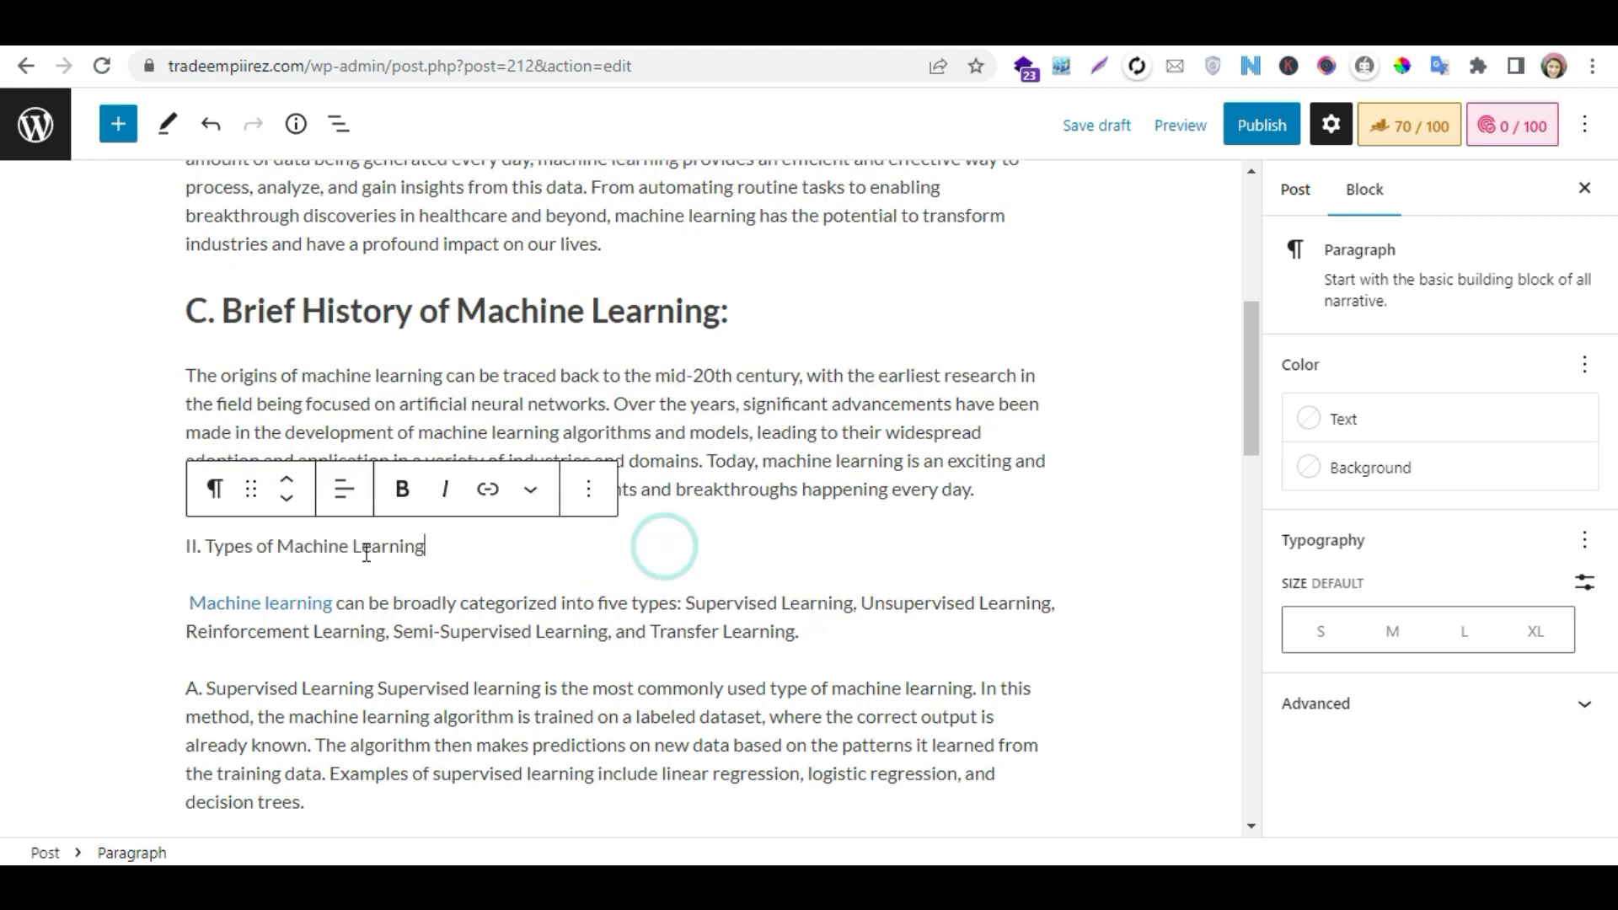
pyautogui.click(214, 489)
pyautogui.click(352, 157)
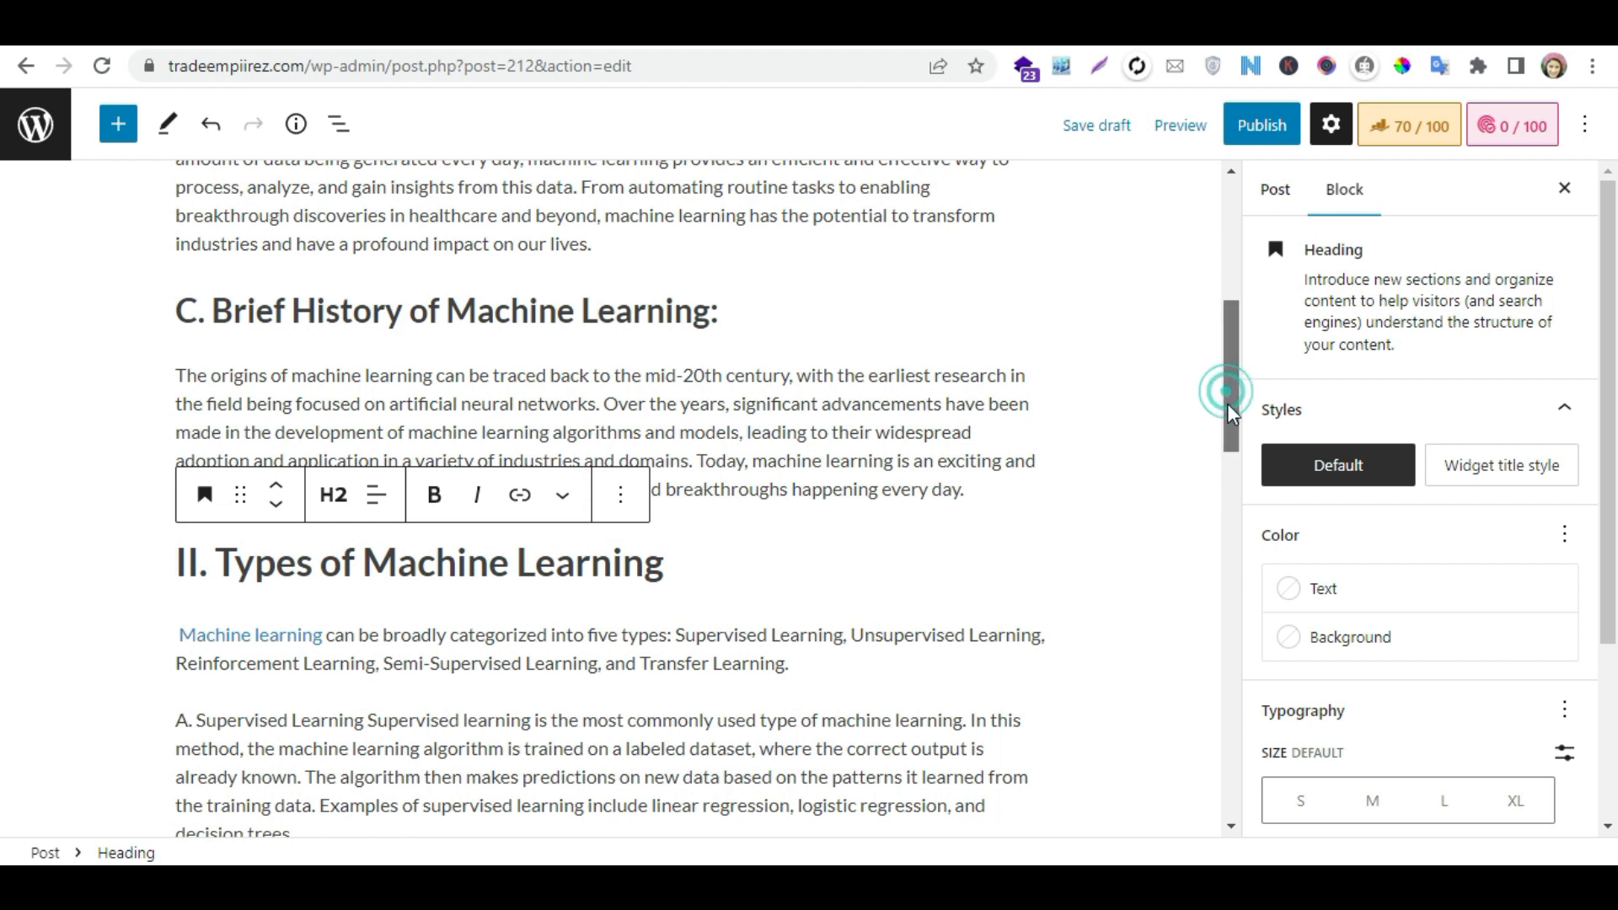
# - Add two new paragraphs, "cassification" and "regression", below the Supervised Learning paragraph
pyautogui.scroll(-2, 455, 562)
pyautogui.click(460, 585)
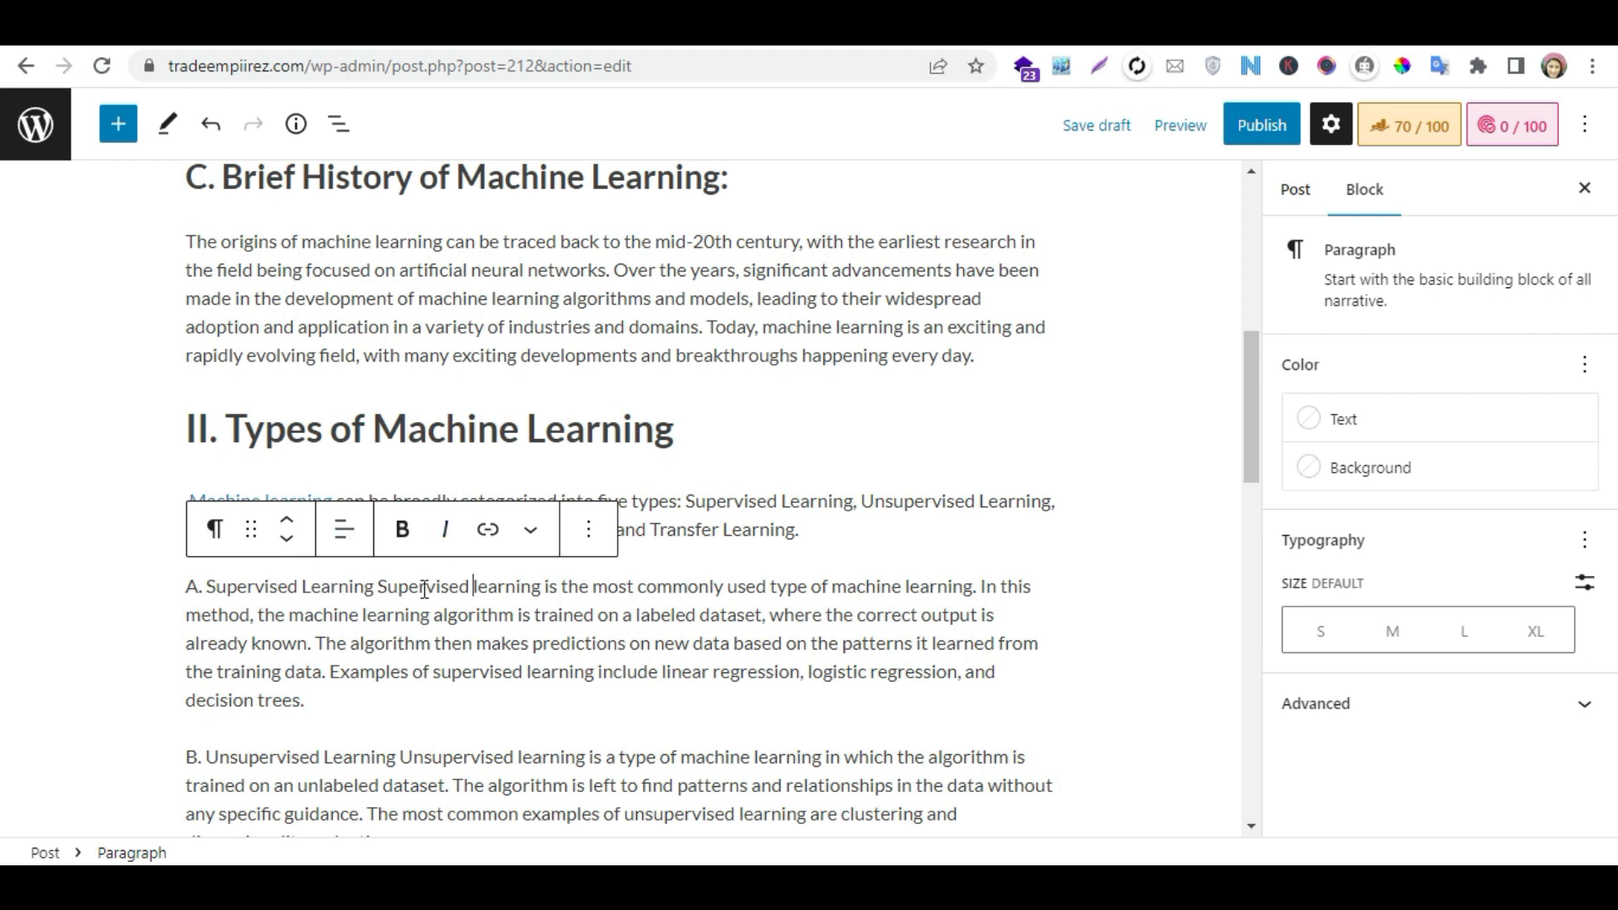
pyautogui.moveTo(469, 585); pyautogui.dragTo(296, 586)
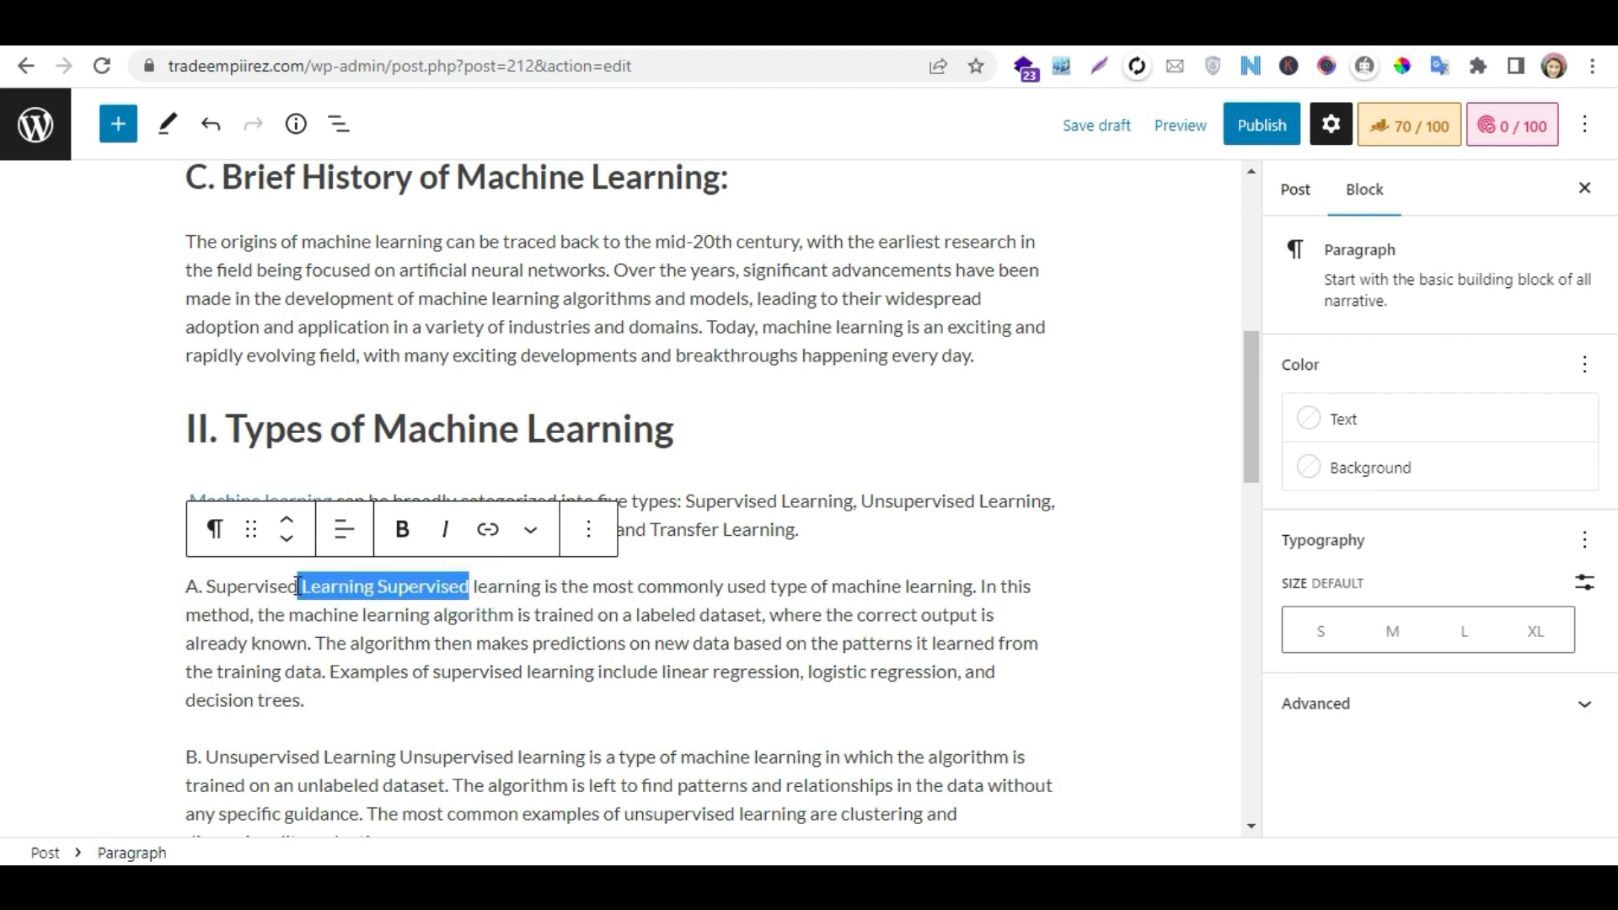
pyautogui.click(348, 686)
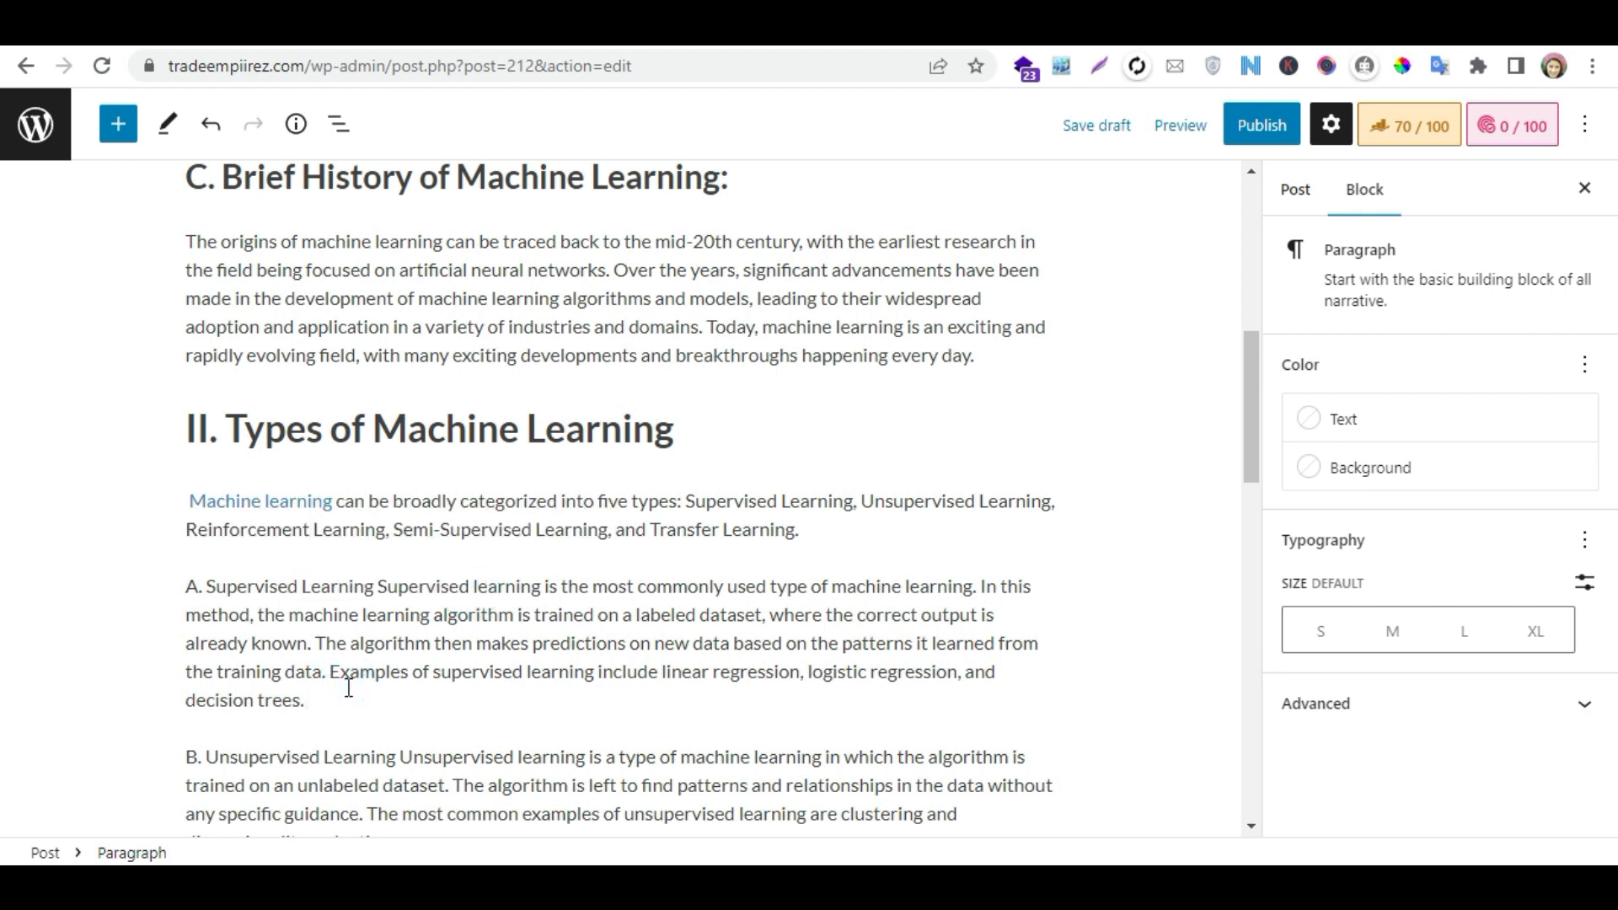
pyautogui.press('Return')
pyautogui.write('cassification')
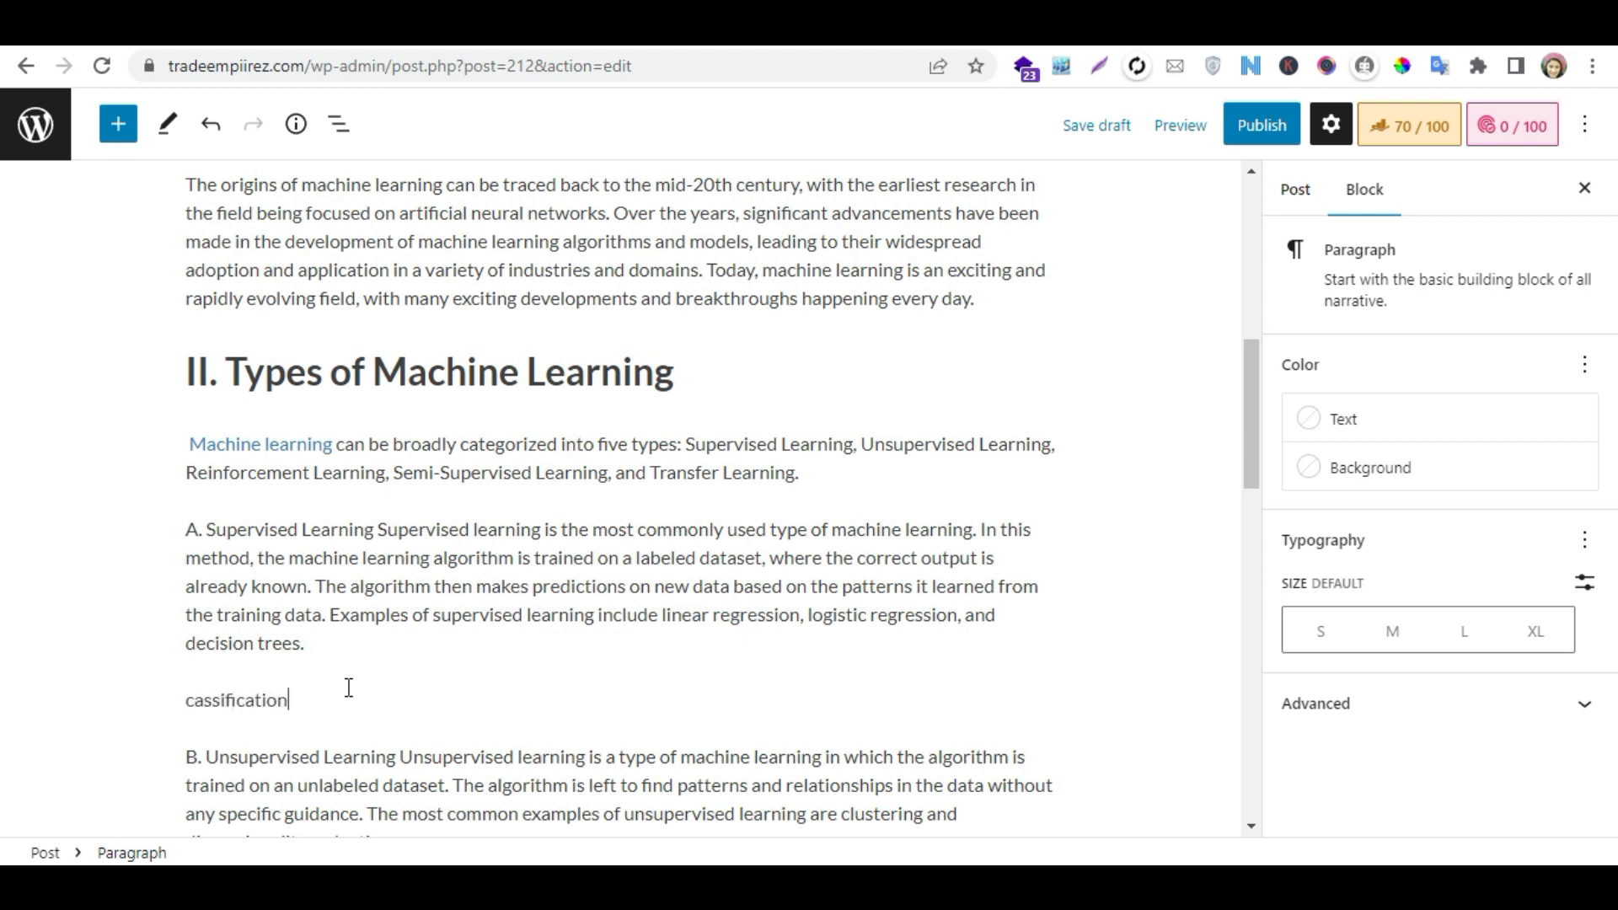
pyautogui.press('Return')
pyautogui.write('regression')
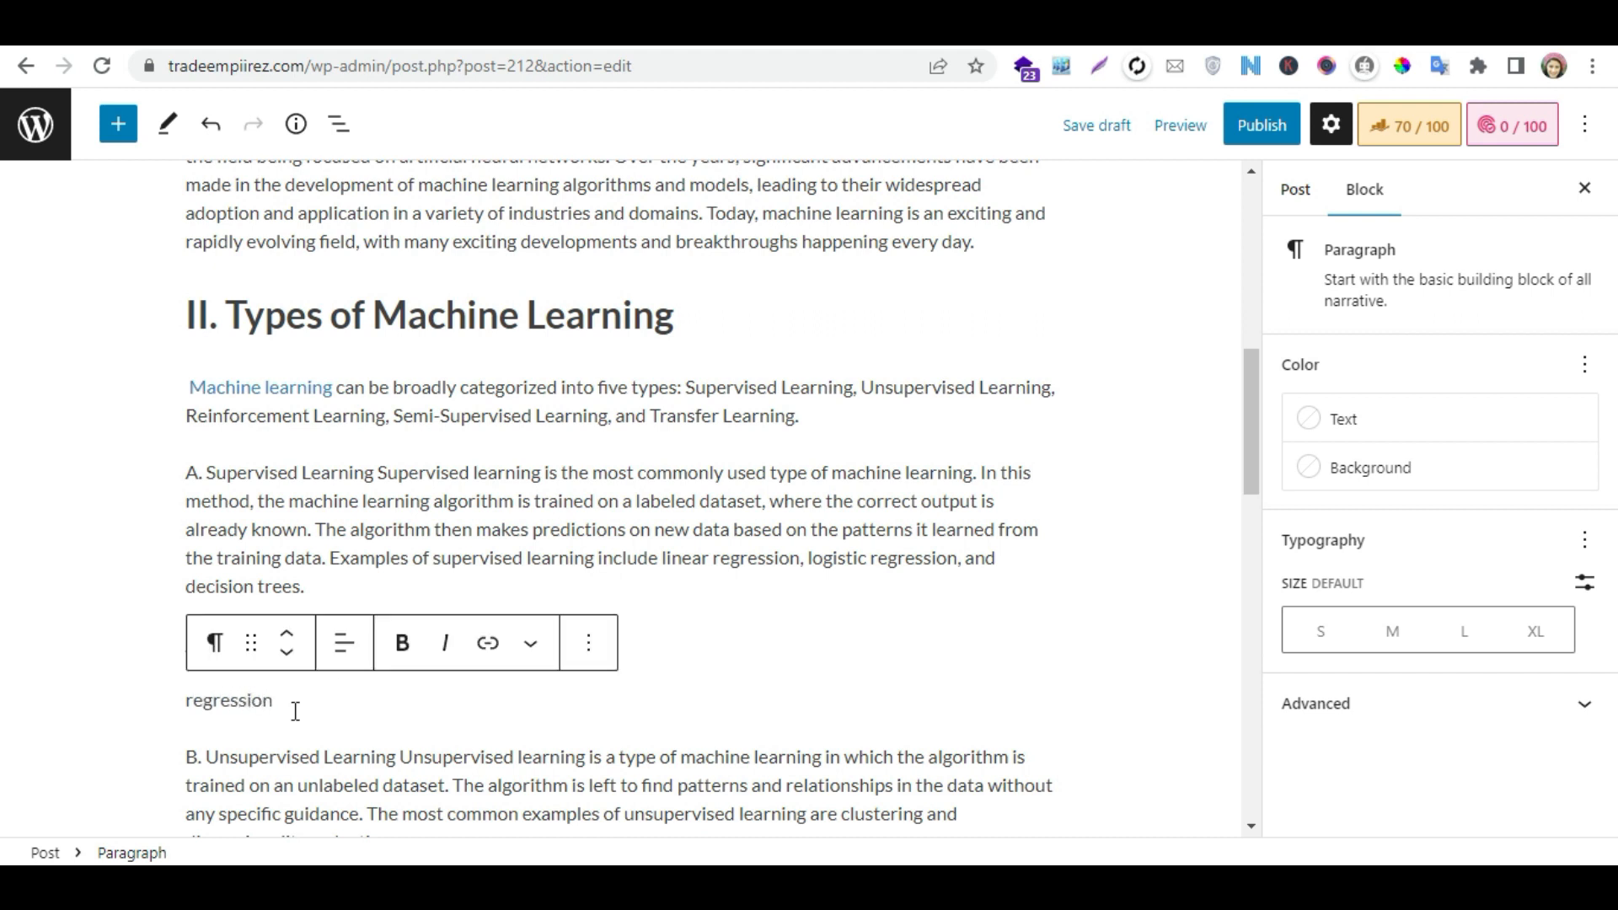
pyautogui.click(739, 638)
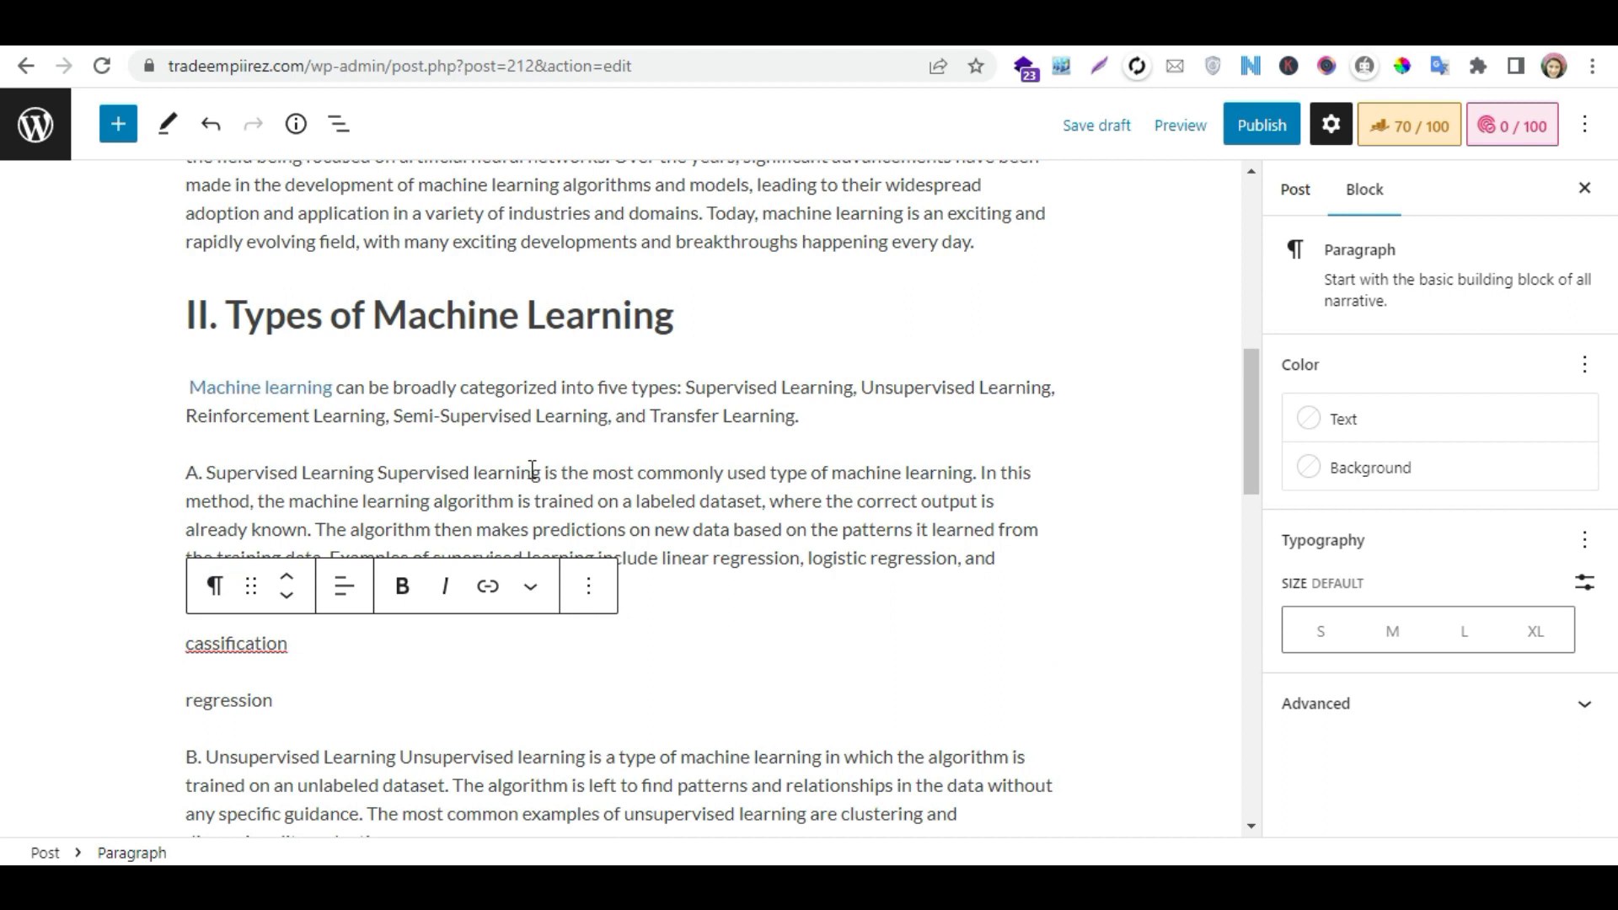
# - Split "A. Supervised Learning" onto its own line and make it an H3 heading
pyautogui.click(376, 473)
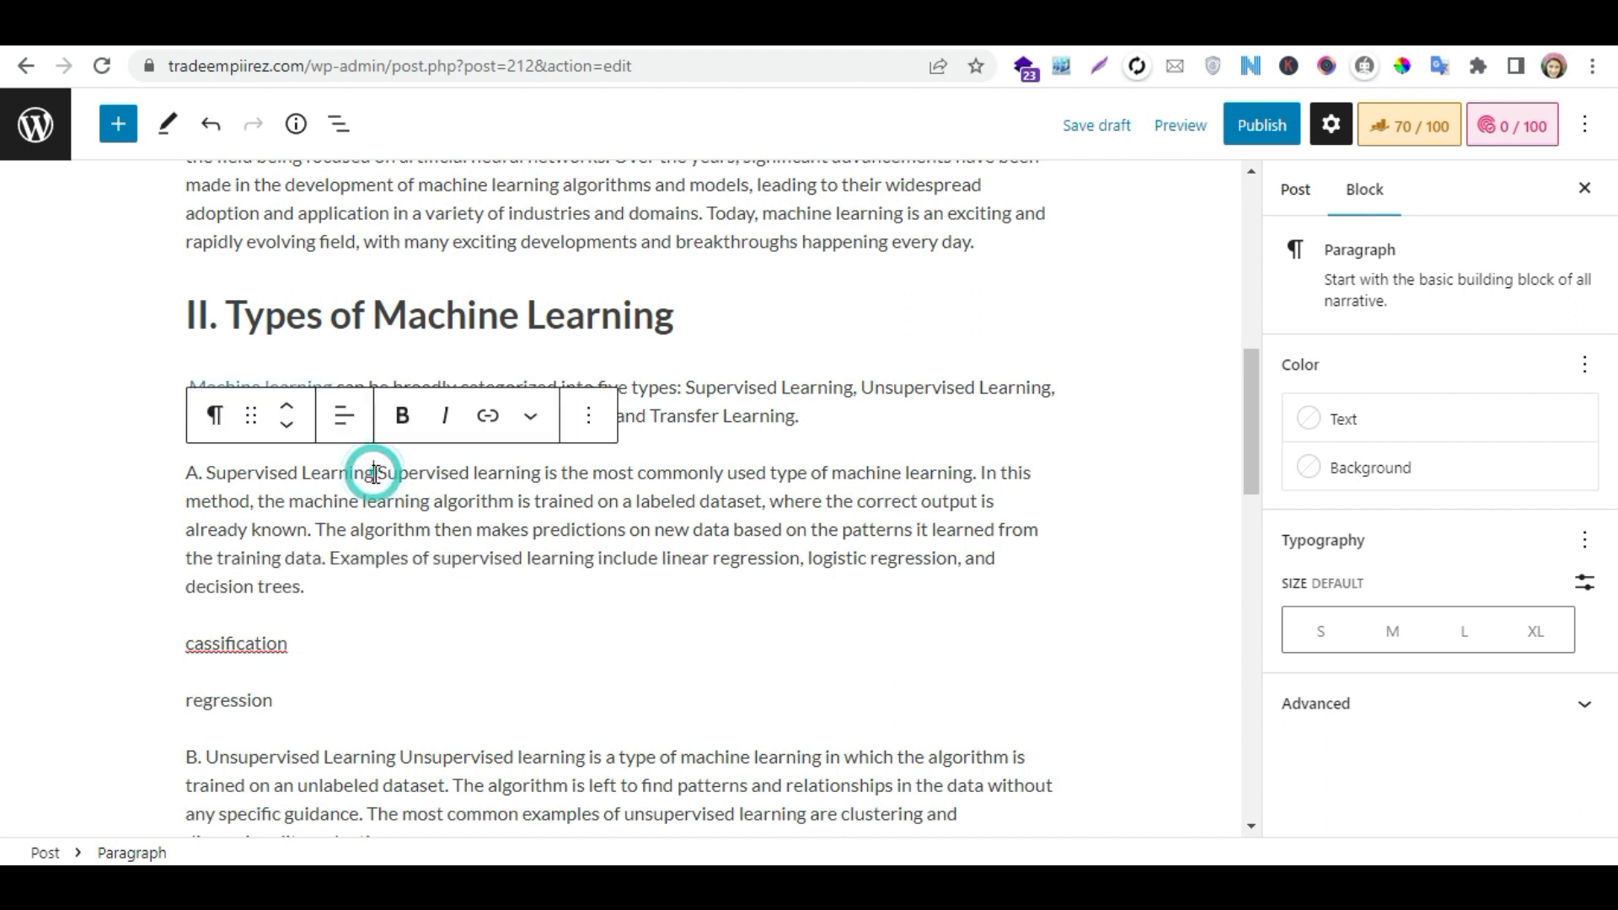
pyautogui.press('Return')
pyautogui.click(661, 416)
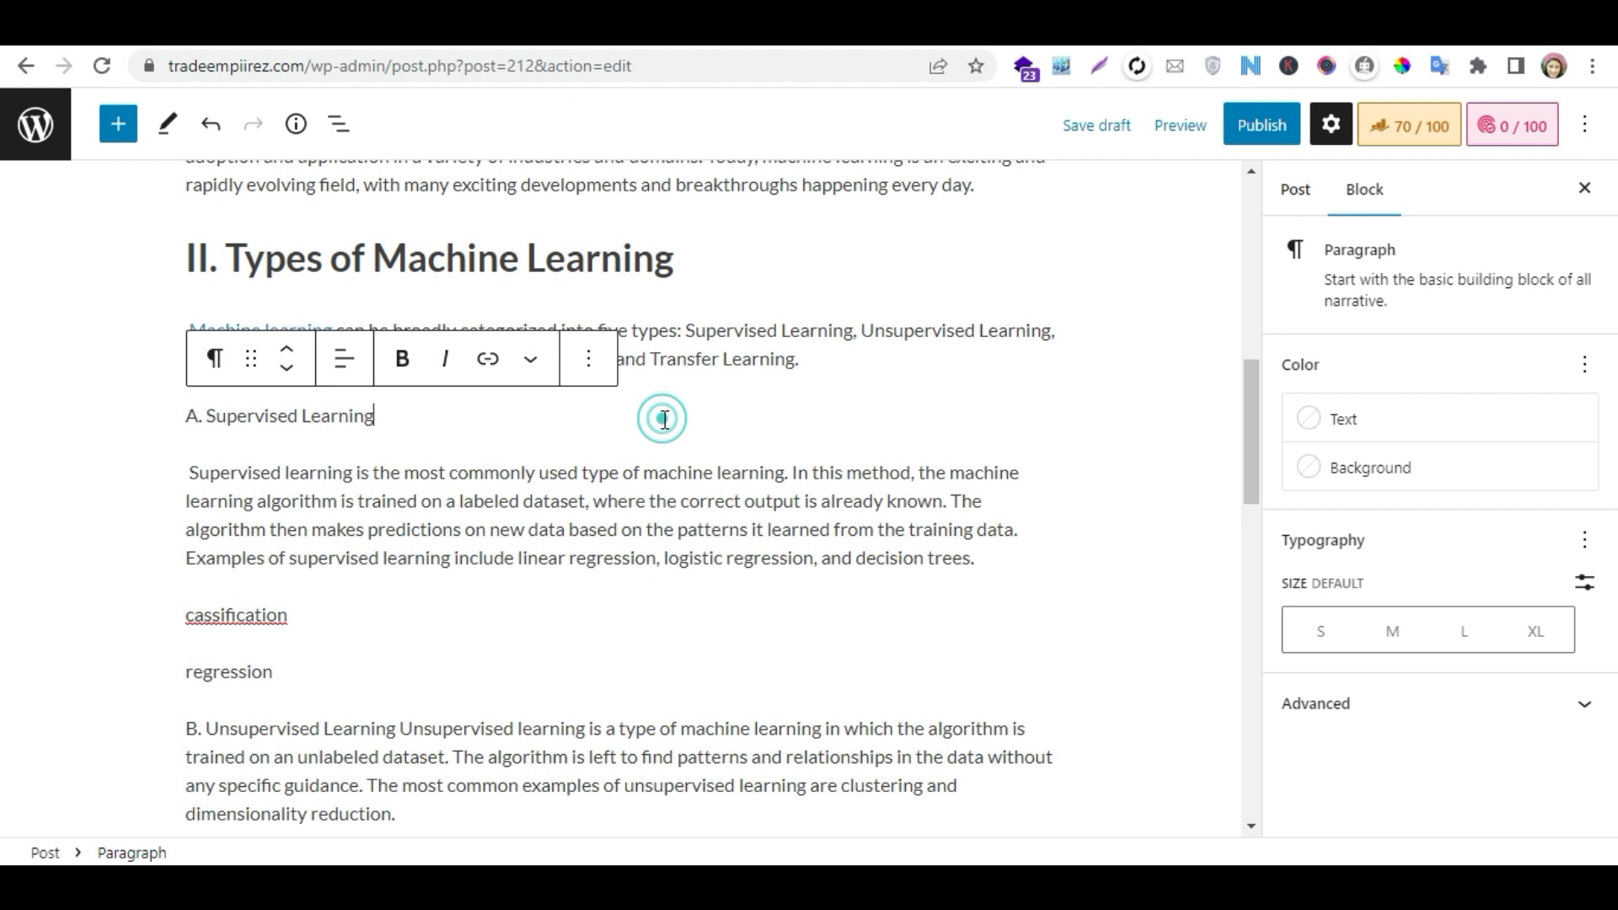
pyautogui.click(217, 362)
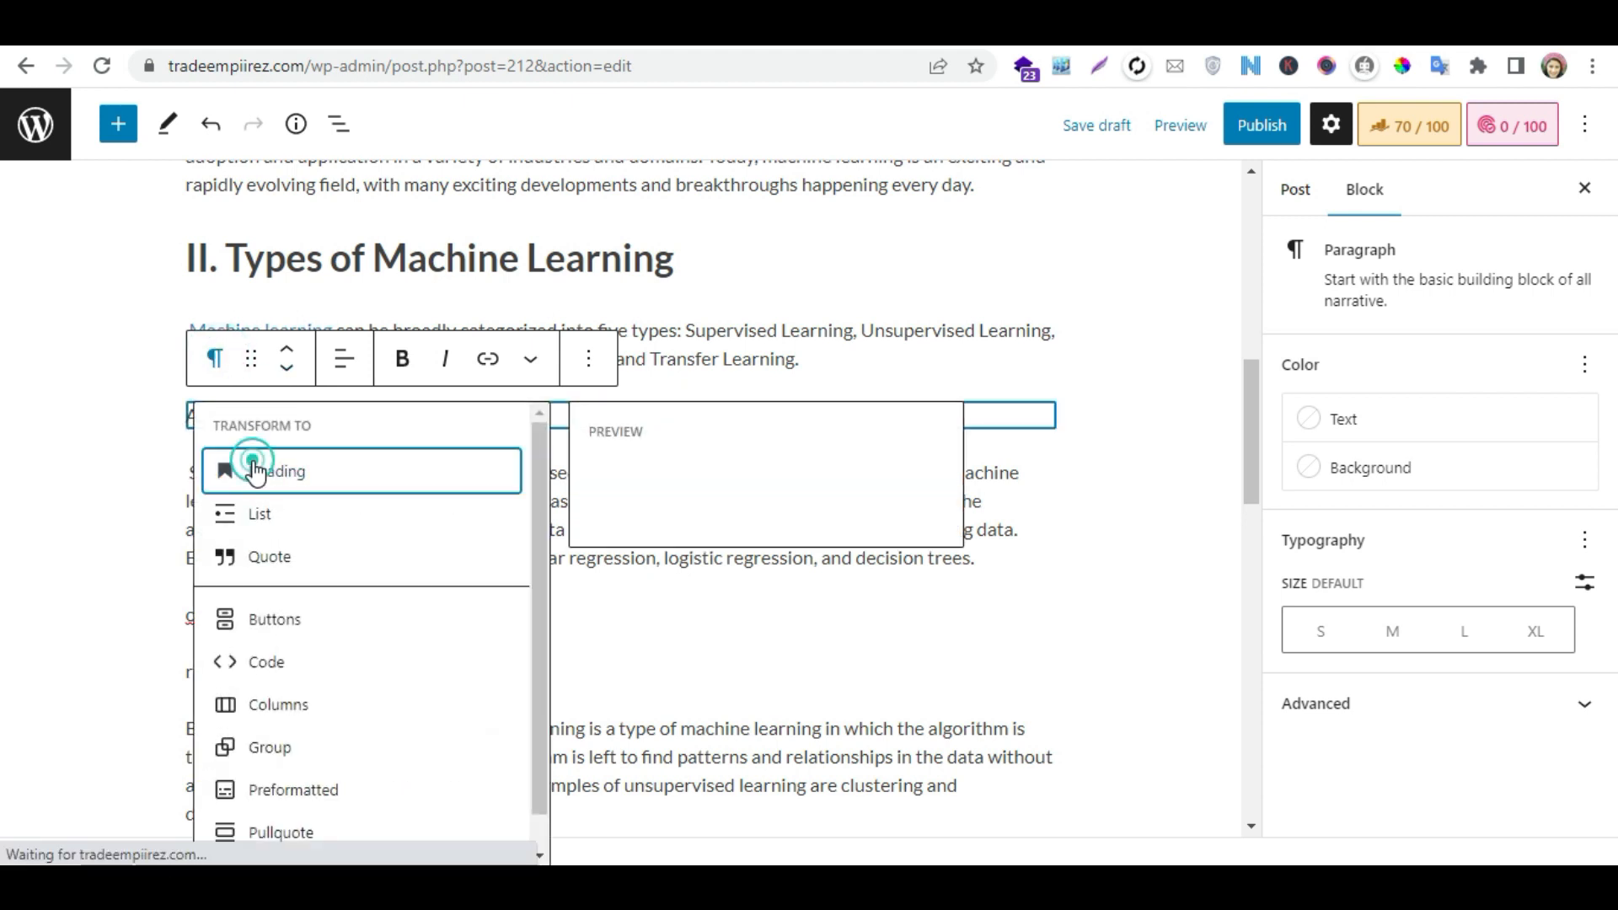
pyautogui.click(253, 464)
pyautogui.click(339, 375)
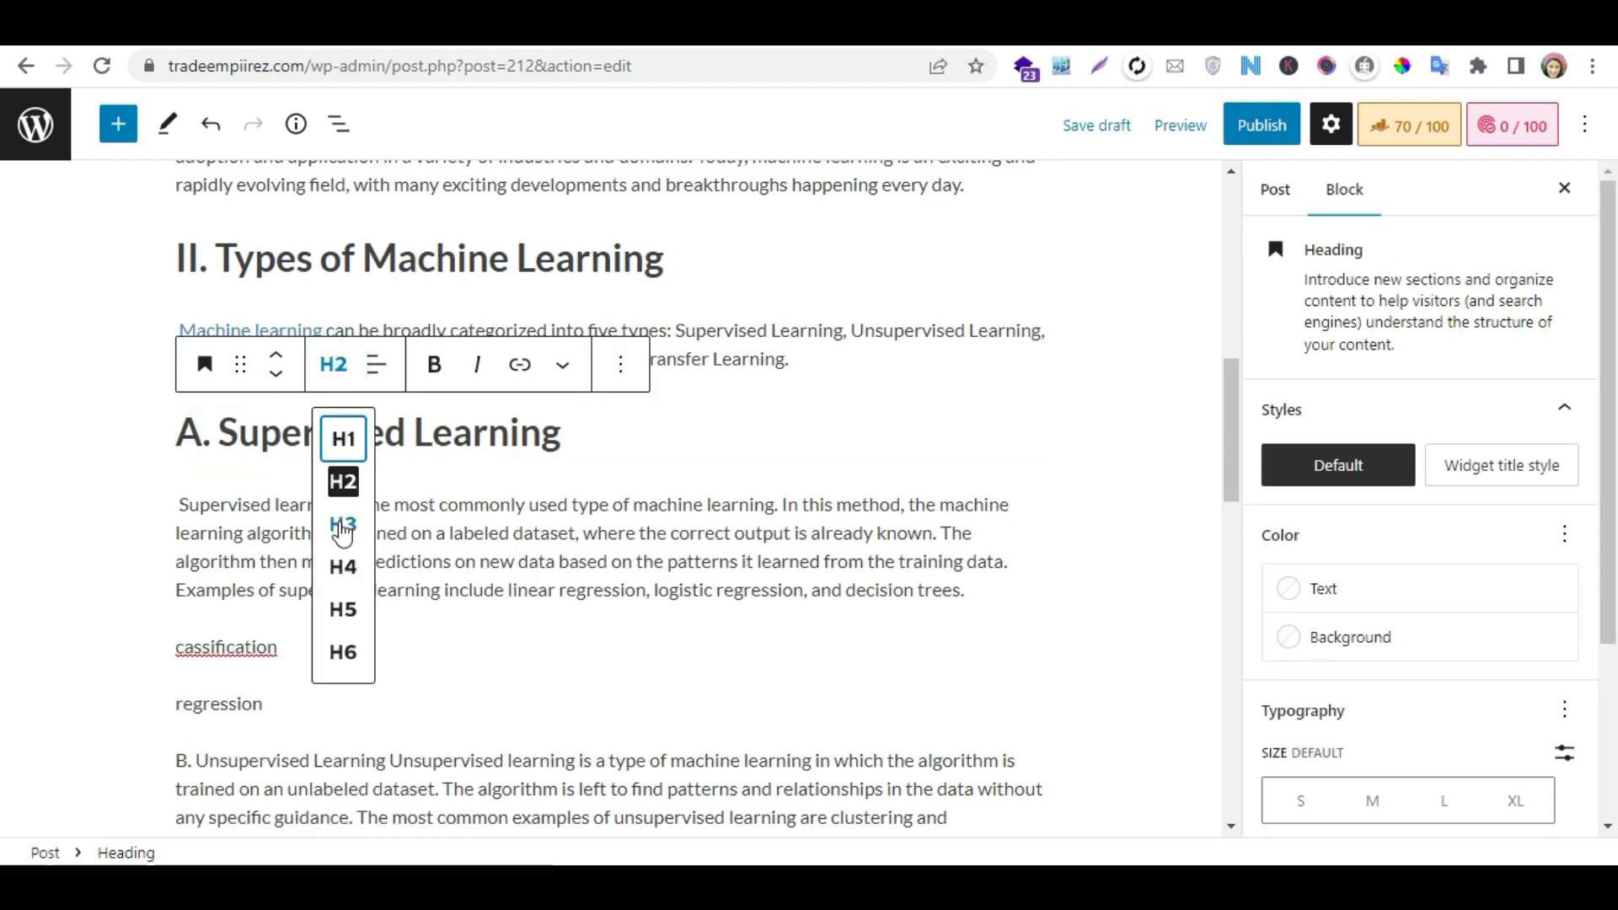
pyautogui.click(343, 524)
# - Convert the "cassification" line under the Supervised Learning section to an H4 heading
pyautogui.click(268, 635)
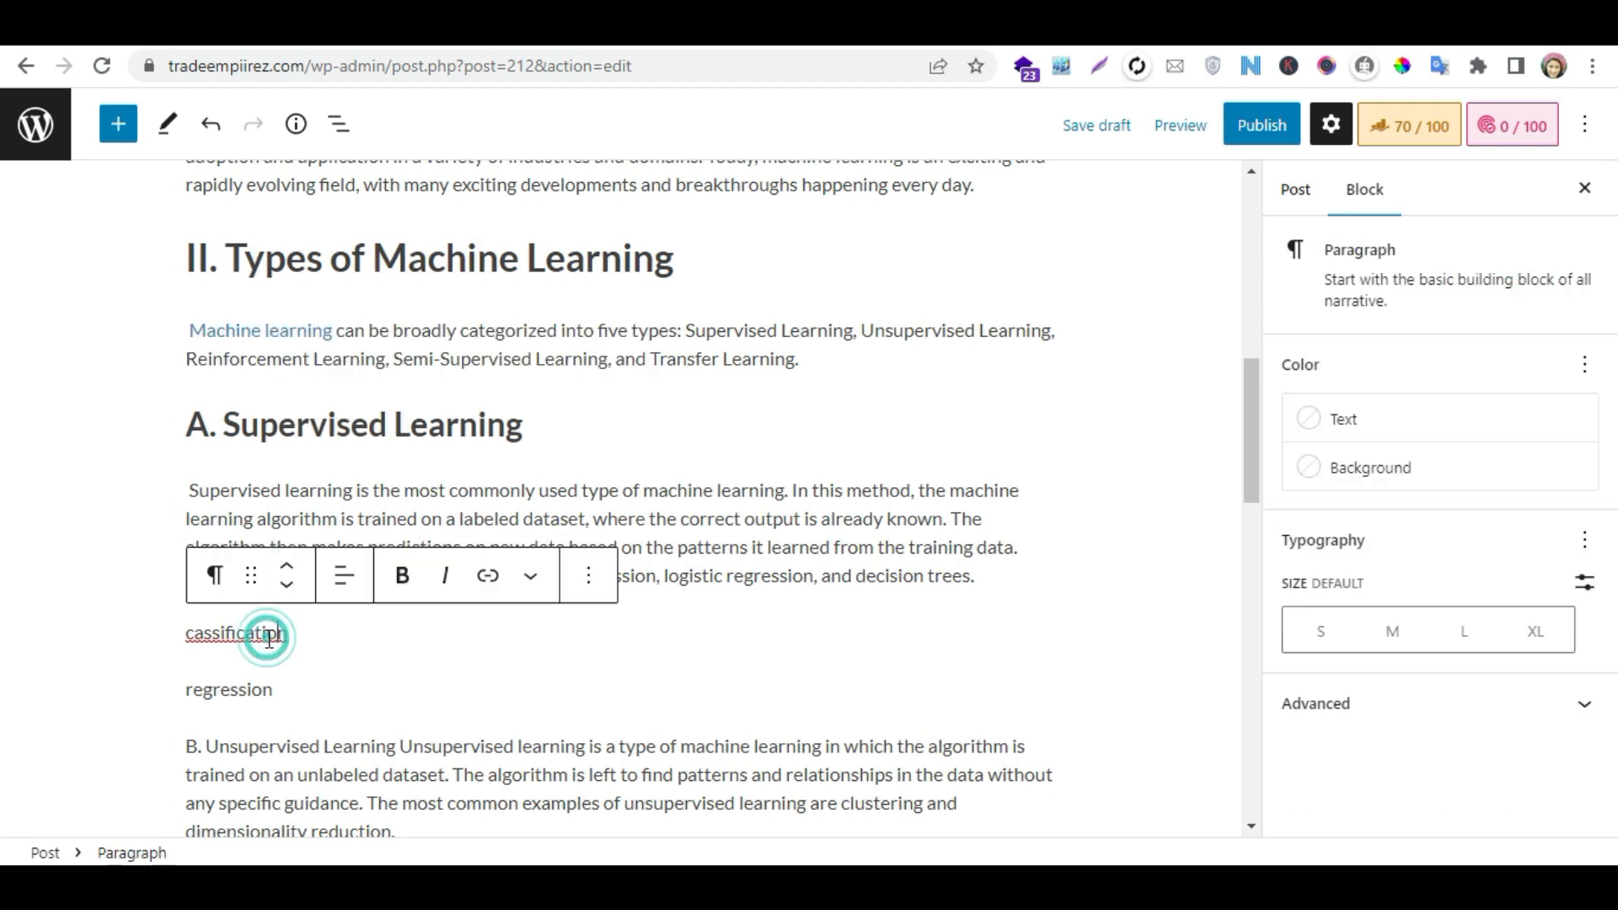
pyautogui.click(218, 576)
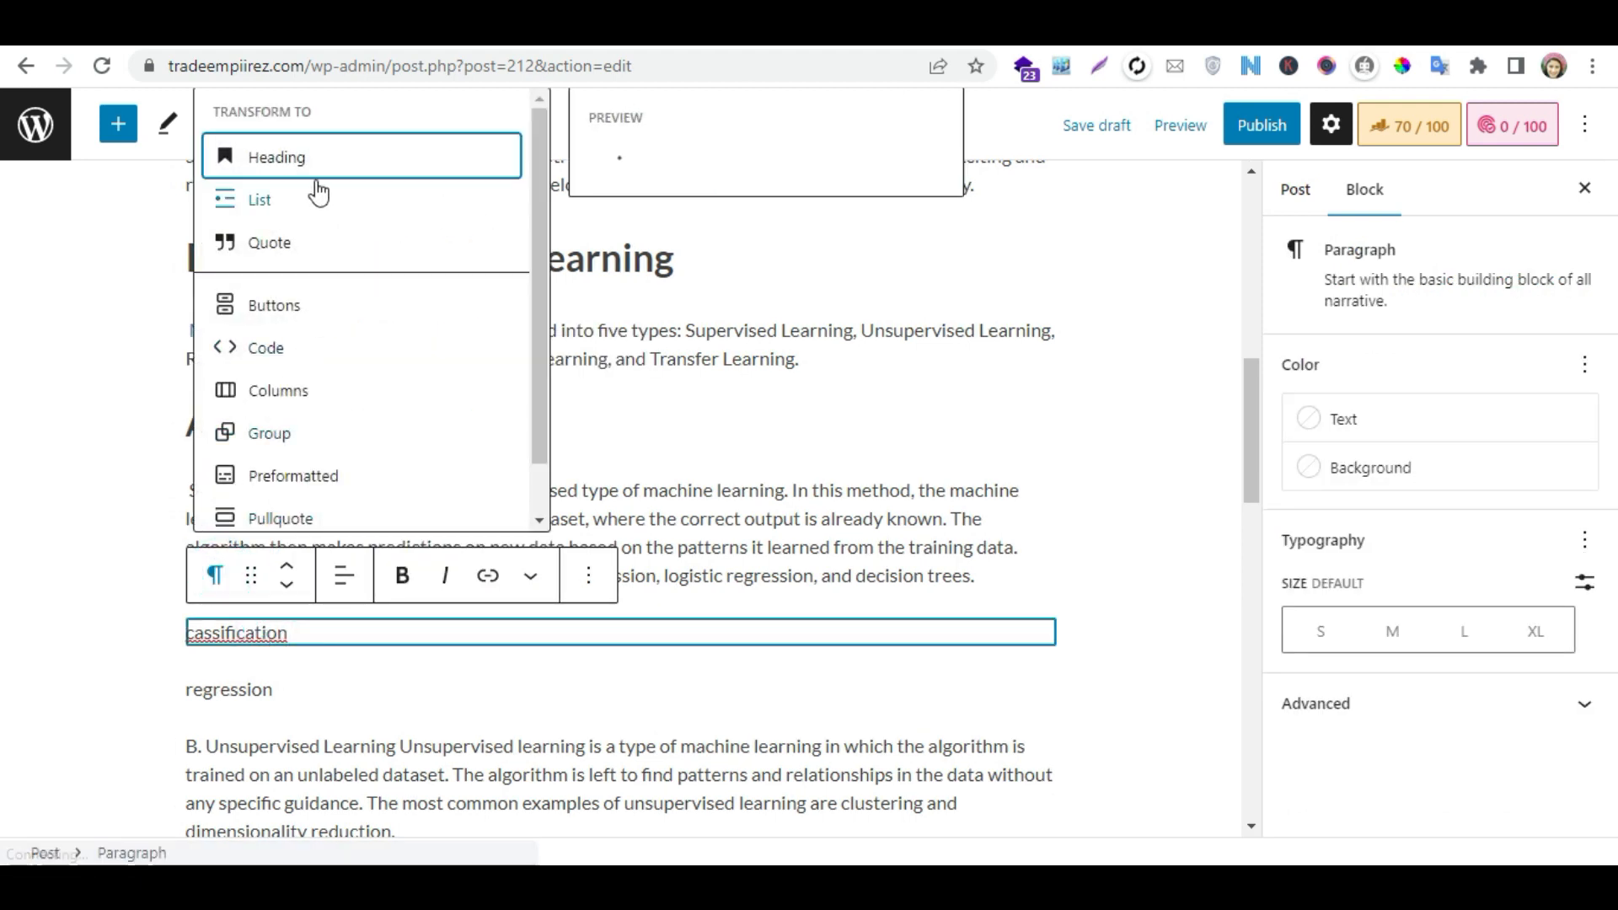
pyautogui.click(332, 158)
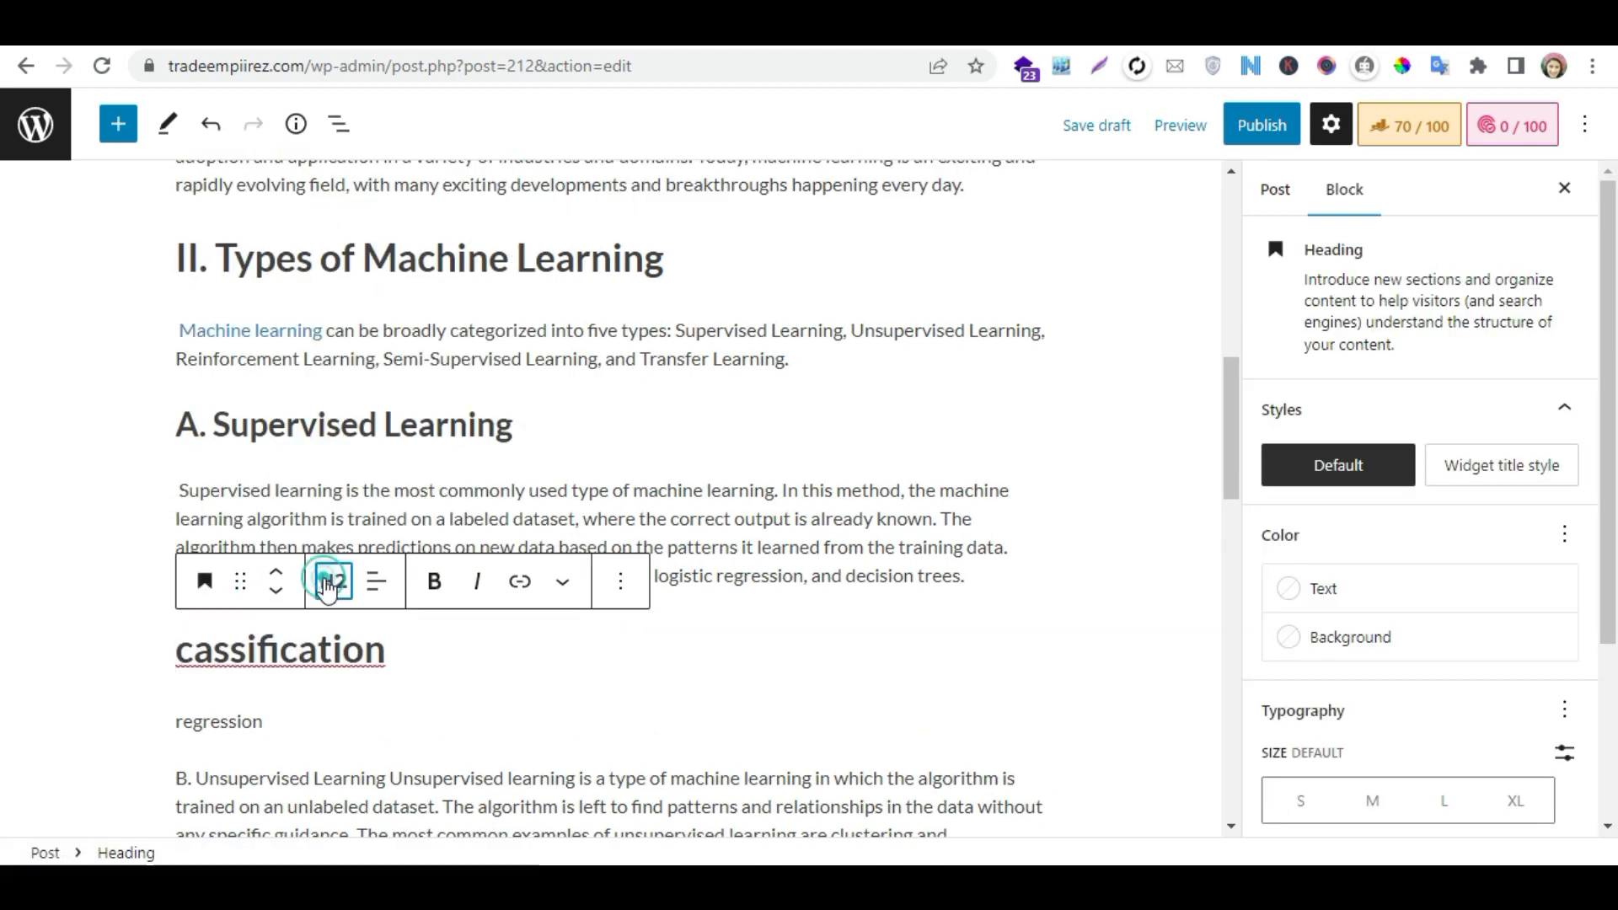
pyautogui.click(333, 580)
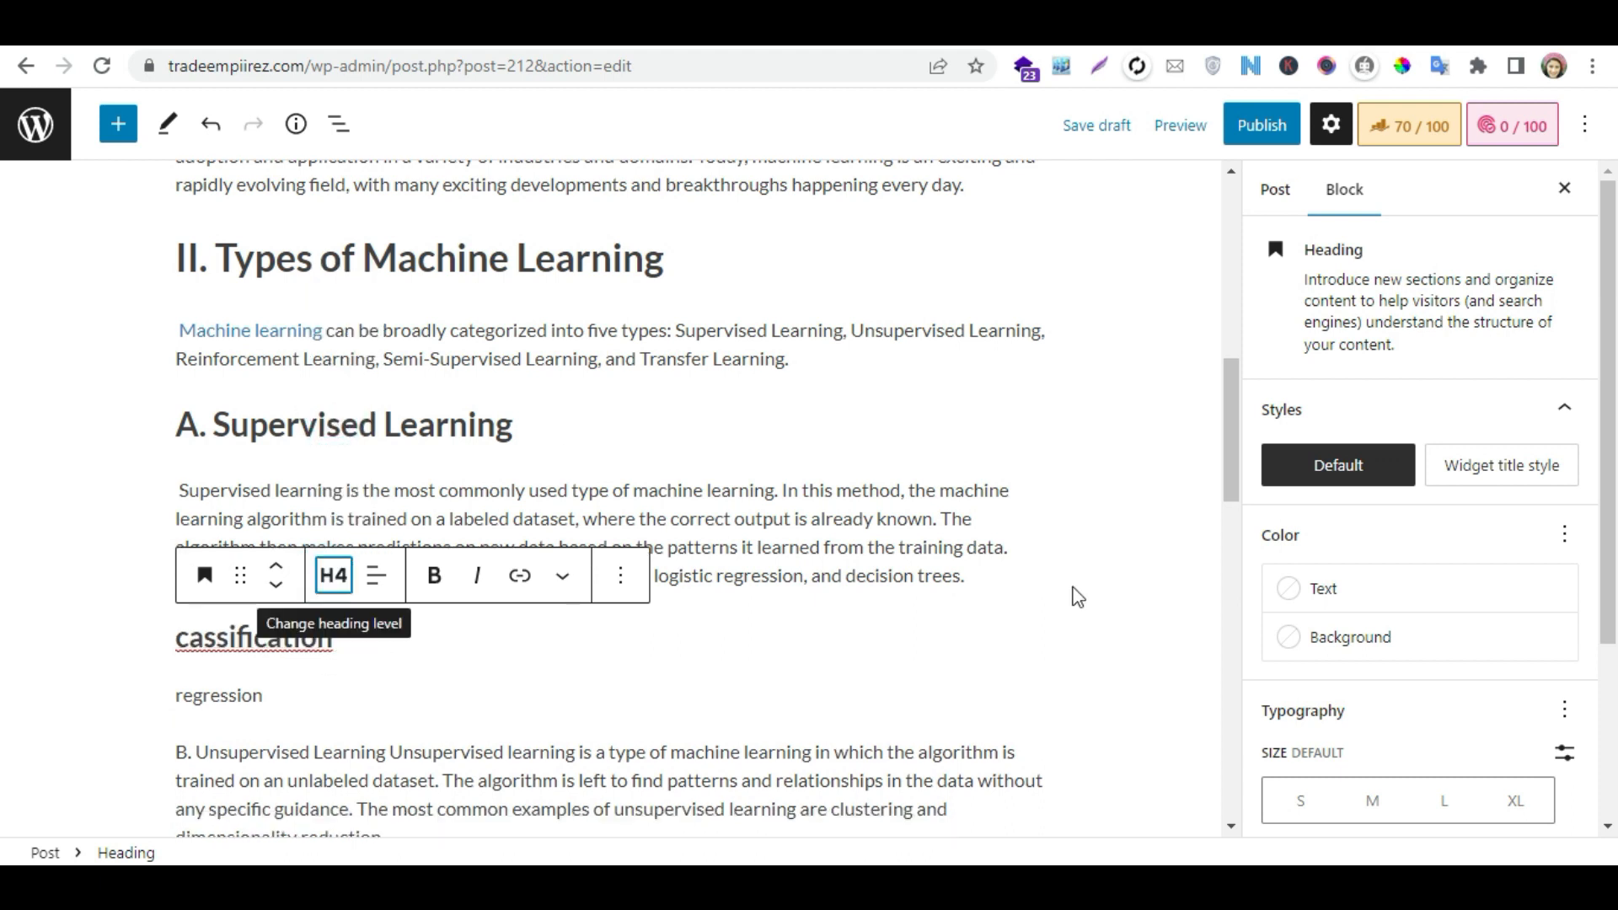
pyautogui.click(1228, 425)
pyautogui.moveTo(1234, 362); pyautogui.dragTo(1230, 198)
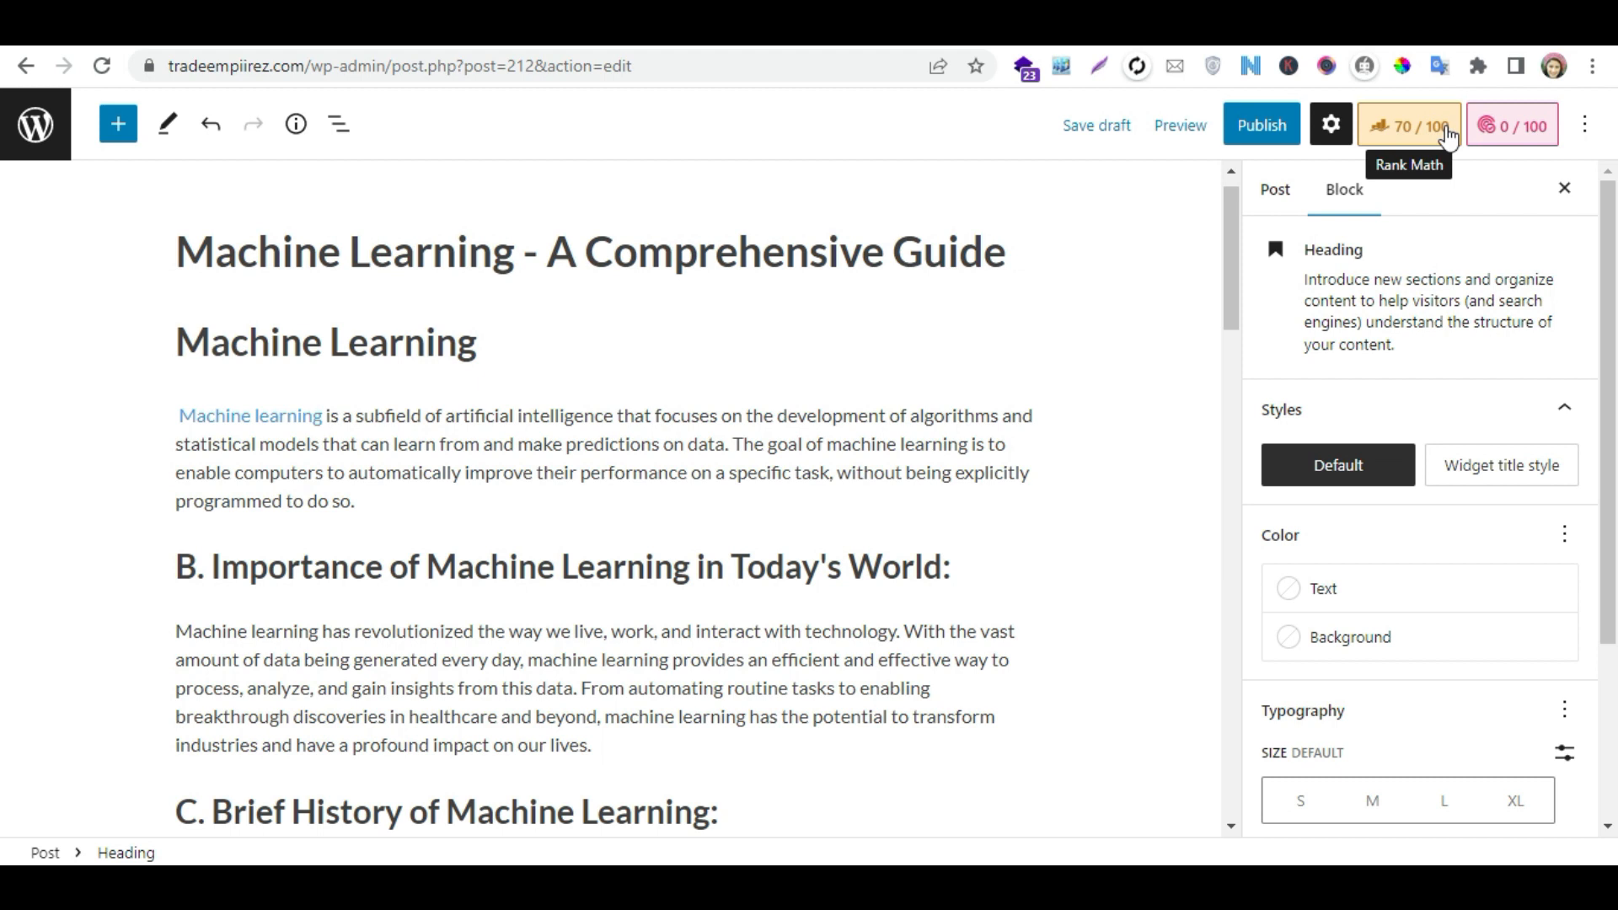
pyautogui.moveTo(1225, 208); pyautogui.dragTo(1243, 150)
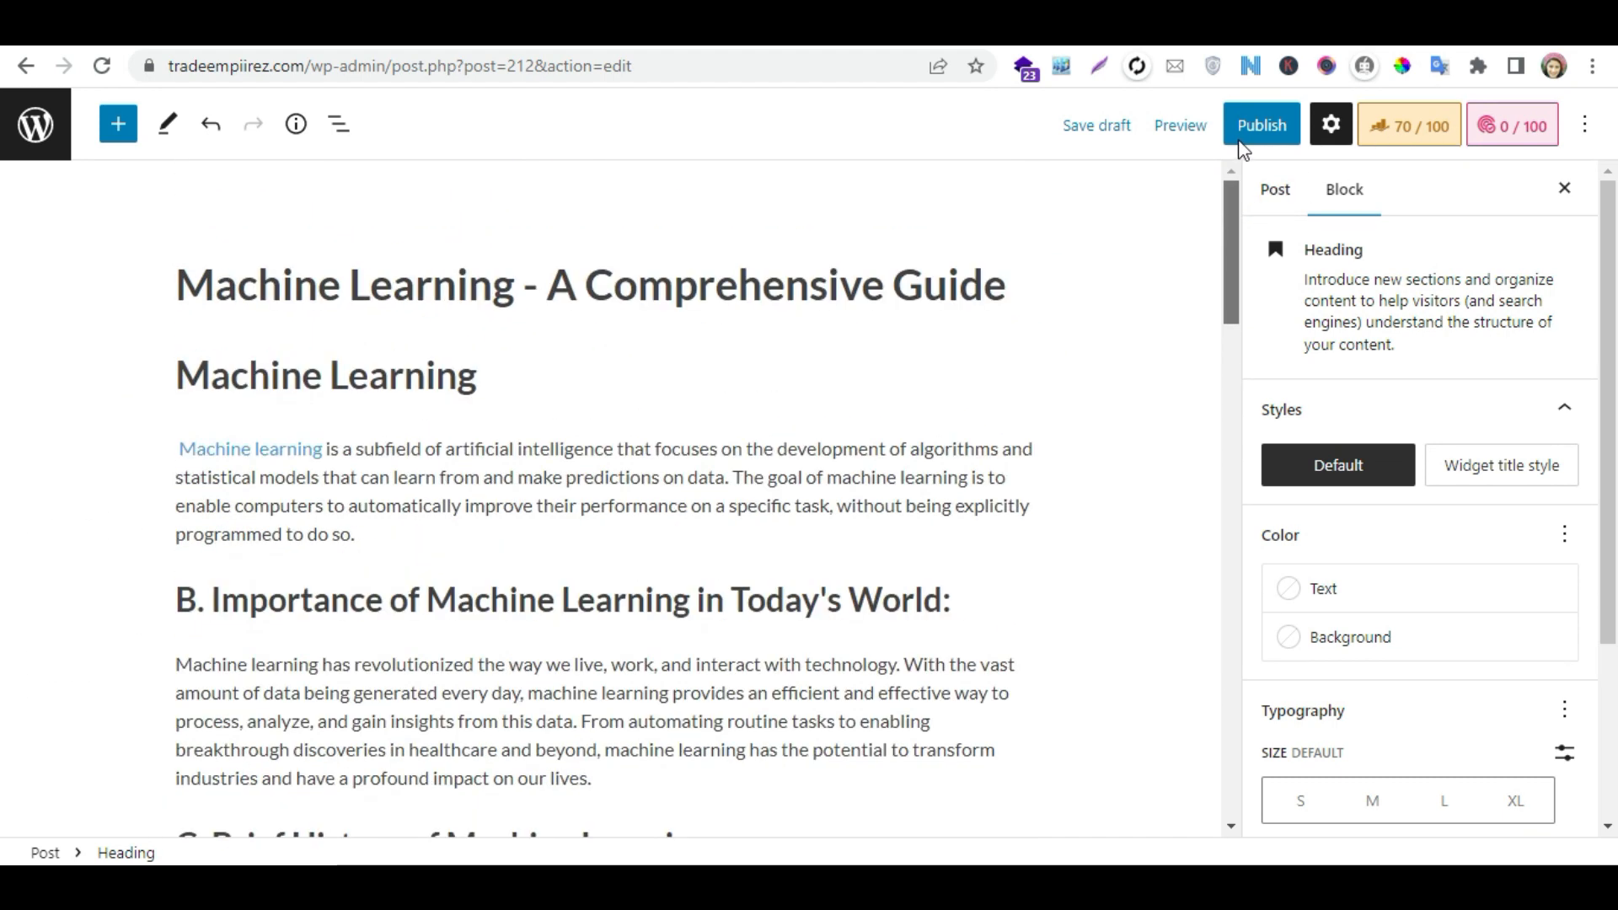
# - Switch to the ChatGPT conversation and send the prompt "create faqs on machine learning"
pyautogui.click(1021, 32)
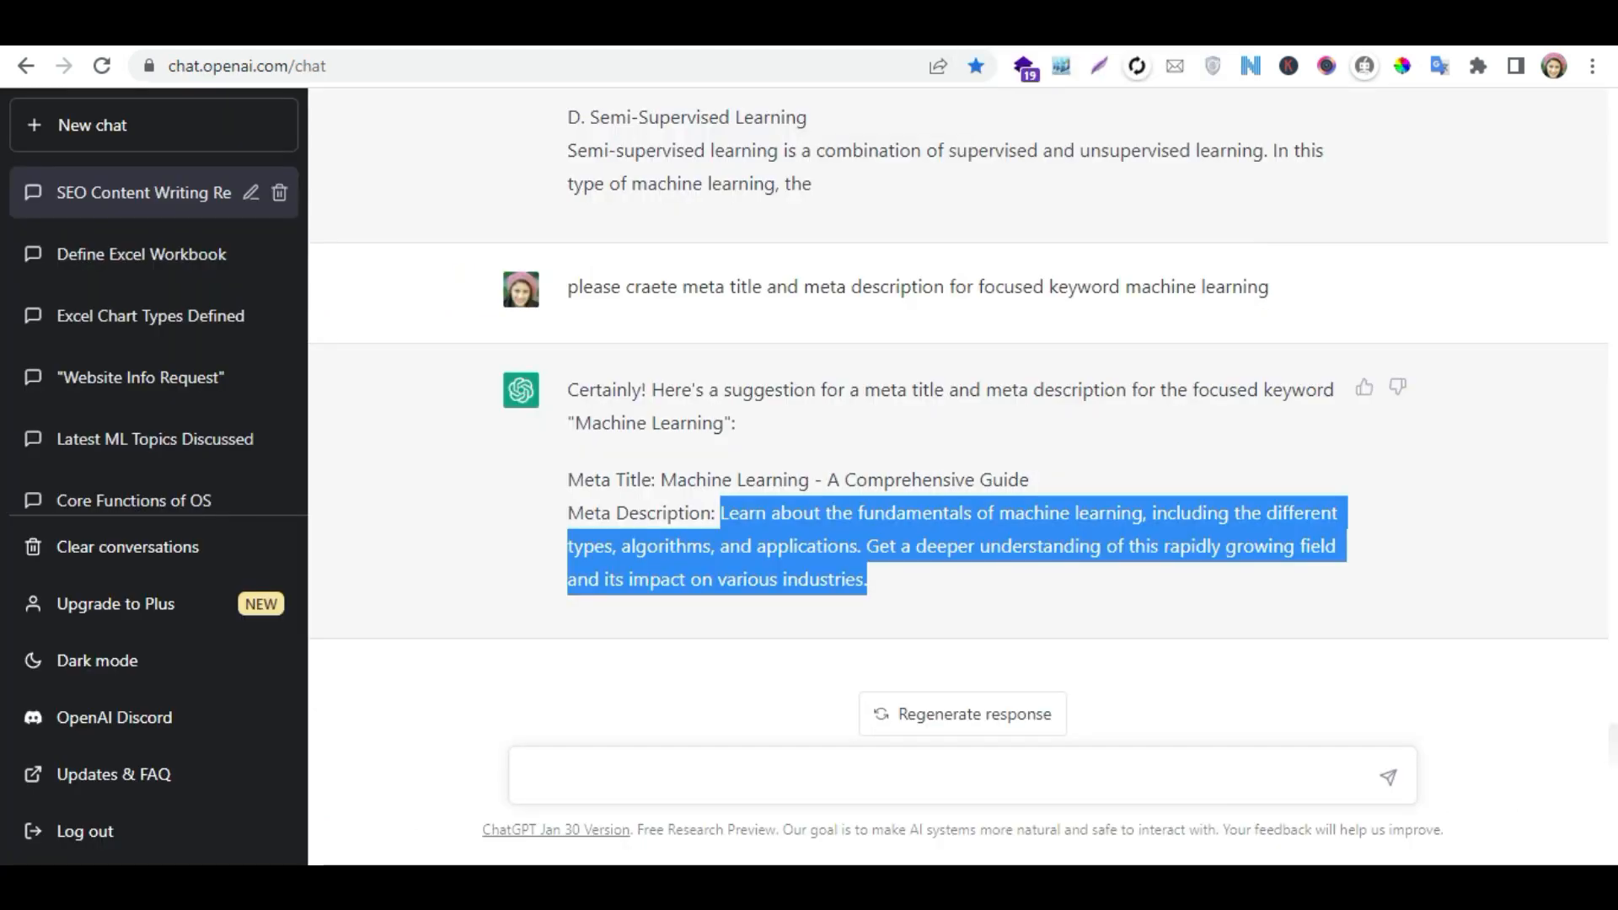
pyautogui.click(731, 769)
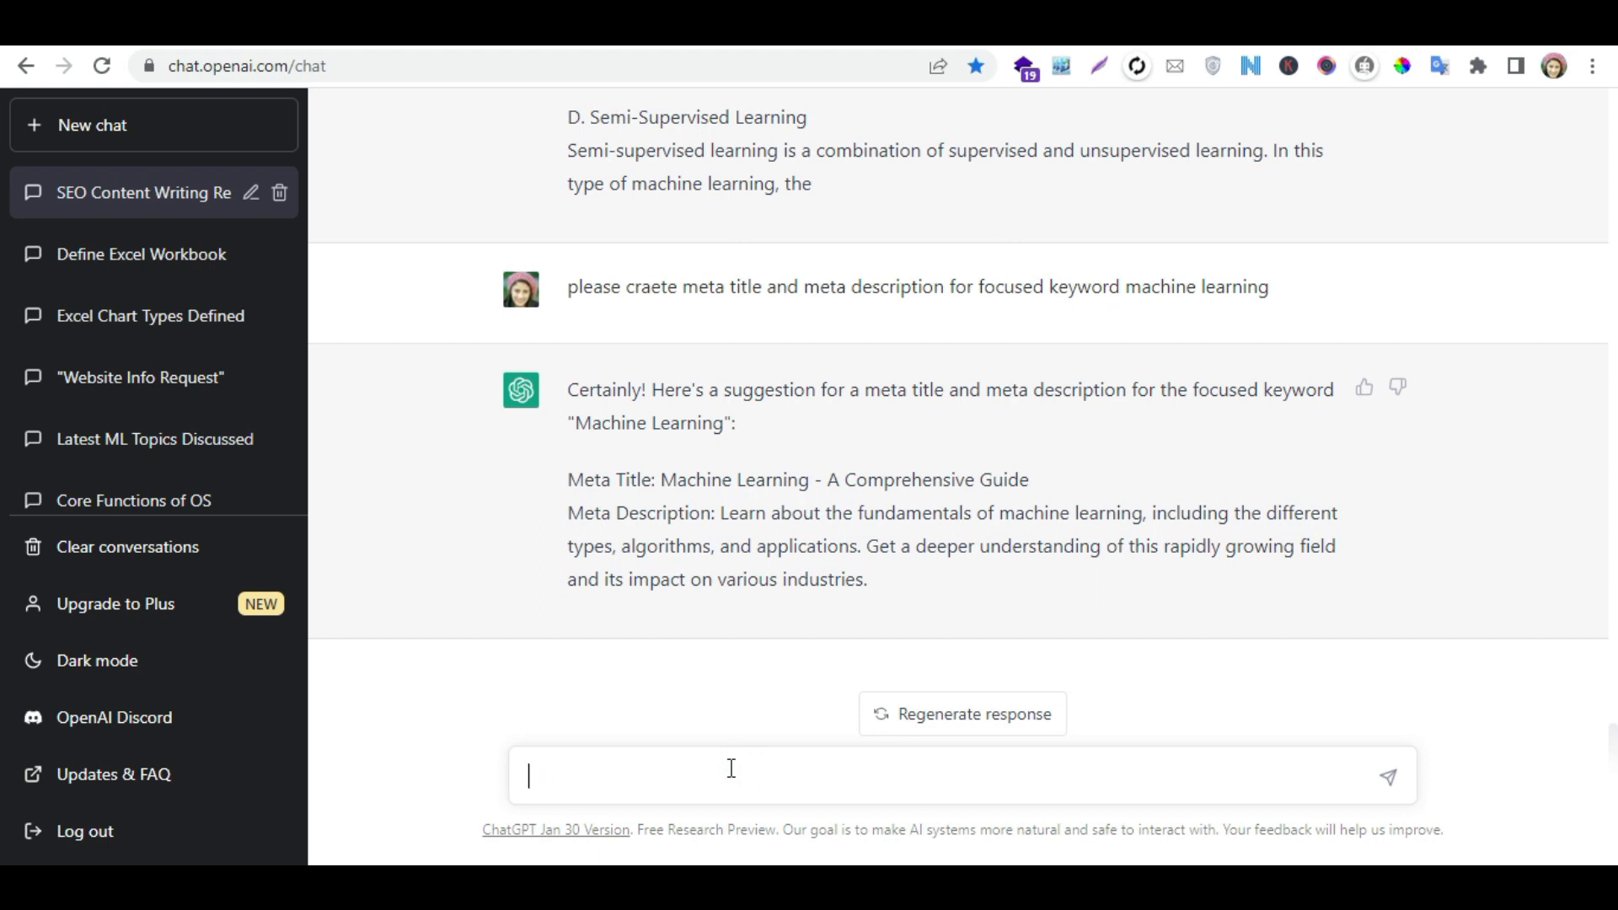
pyautogui.write('create faqs ')
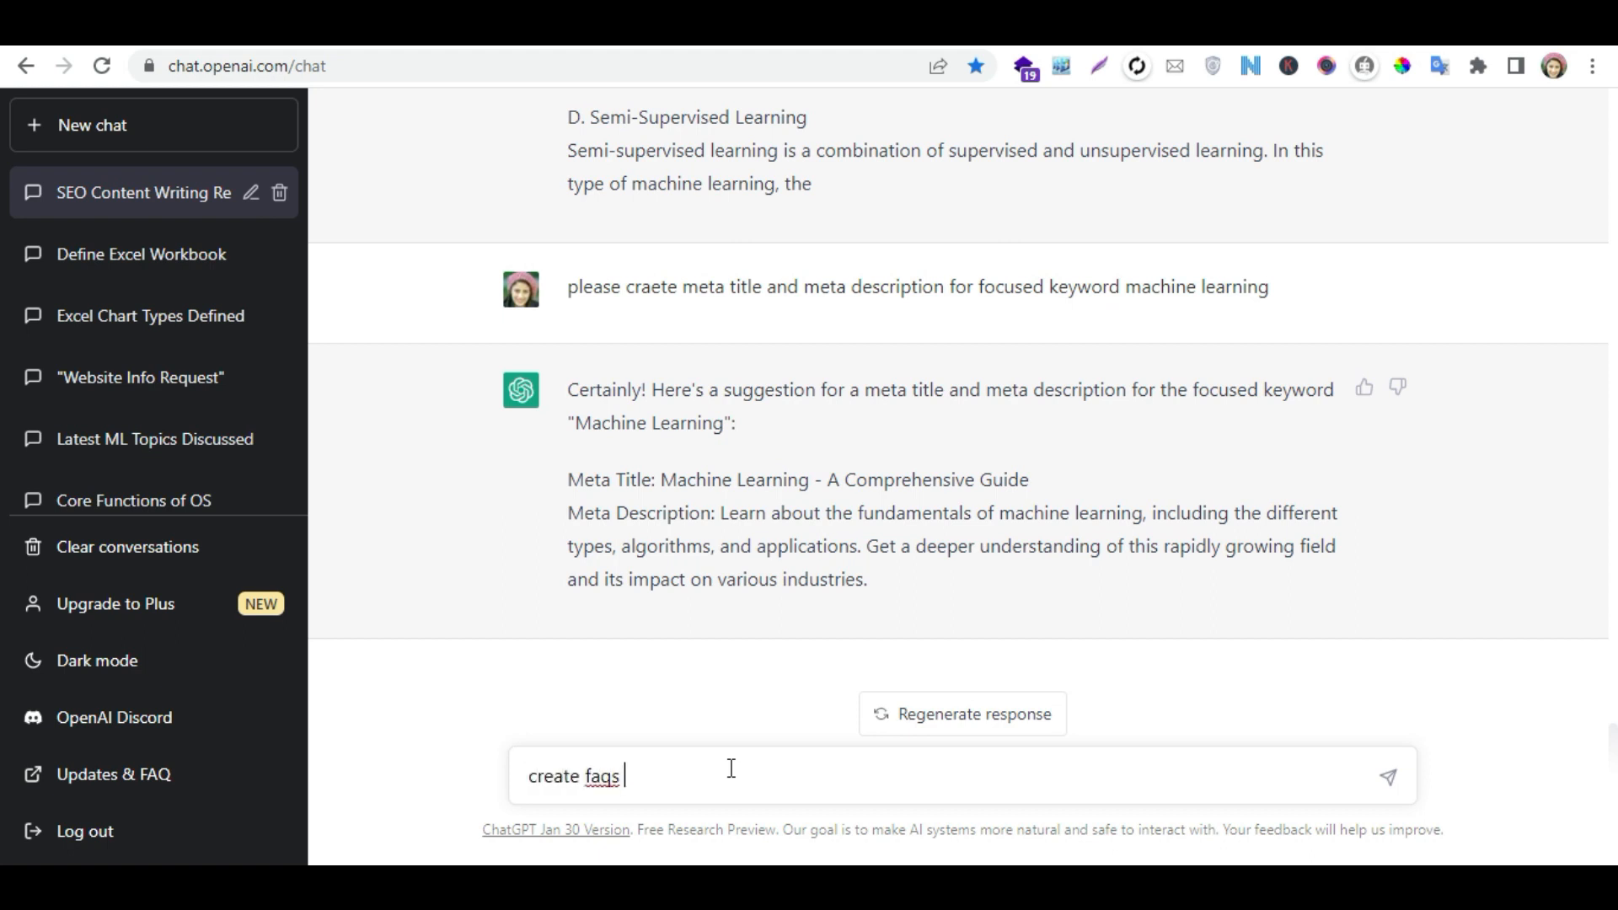
pyautogui.write('on machine learning')
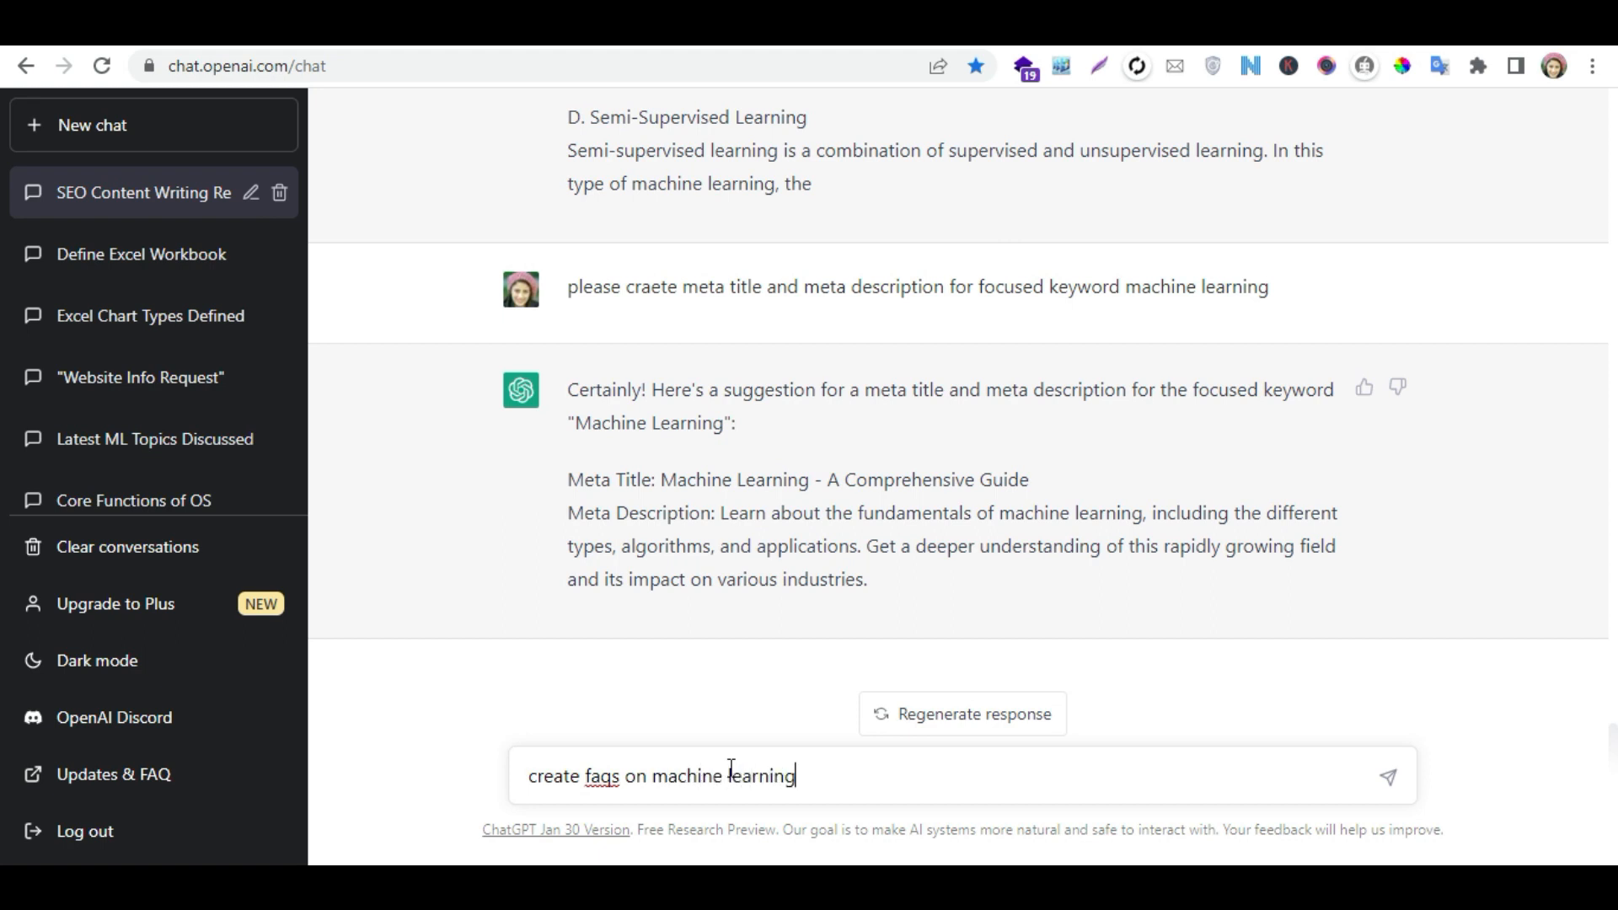
pyautogui.press('Return')
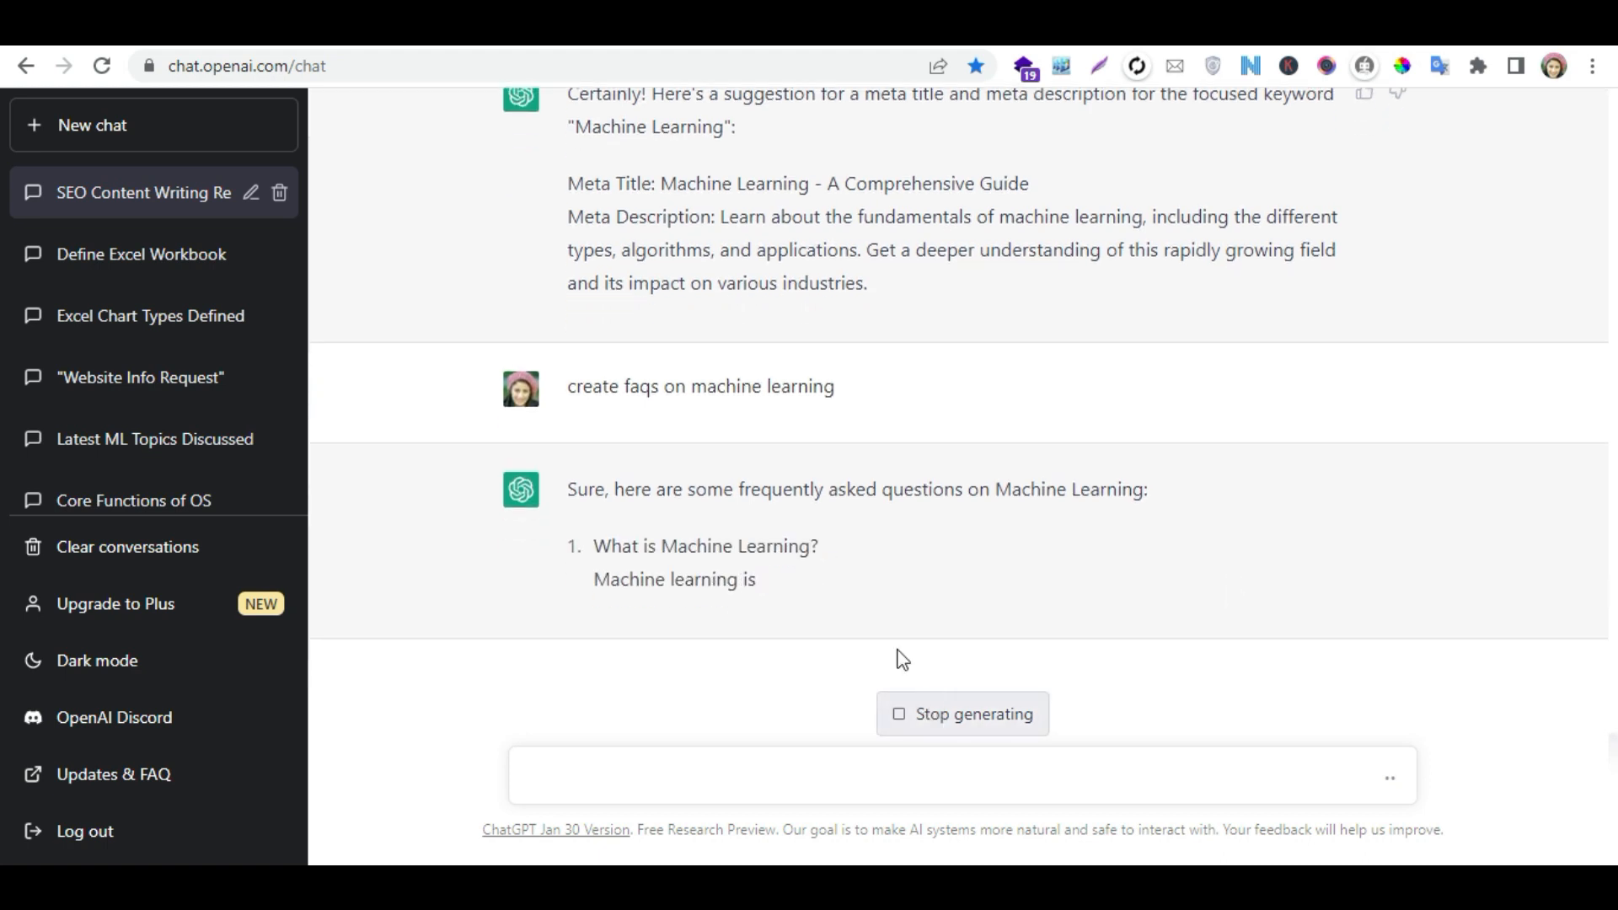
# - Search Google for "machien learning" in a new browser tab and highlight the "People also ask" questions
pyautogui.hotkey('ctrl', 't')
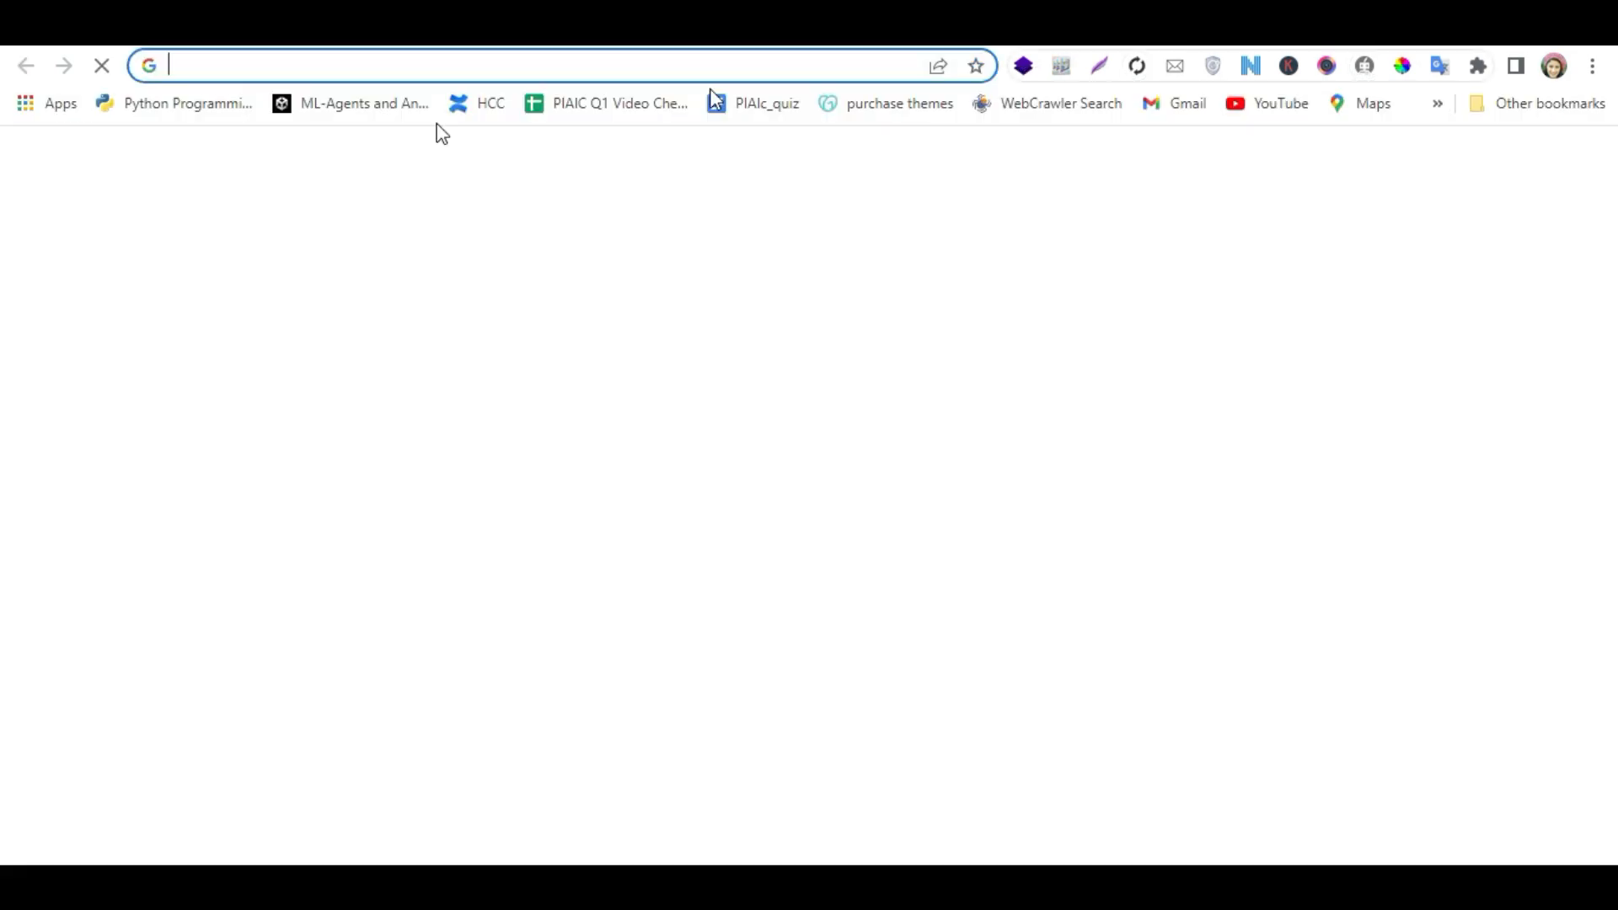
pyautogui.write('machien learning')
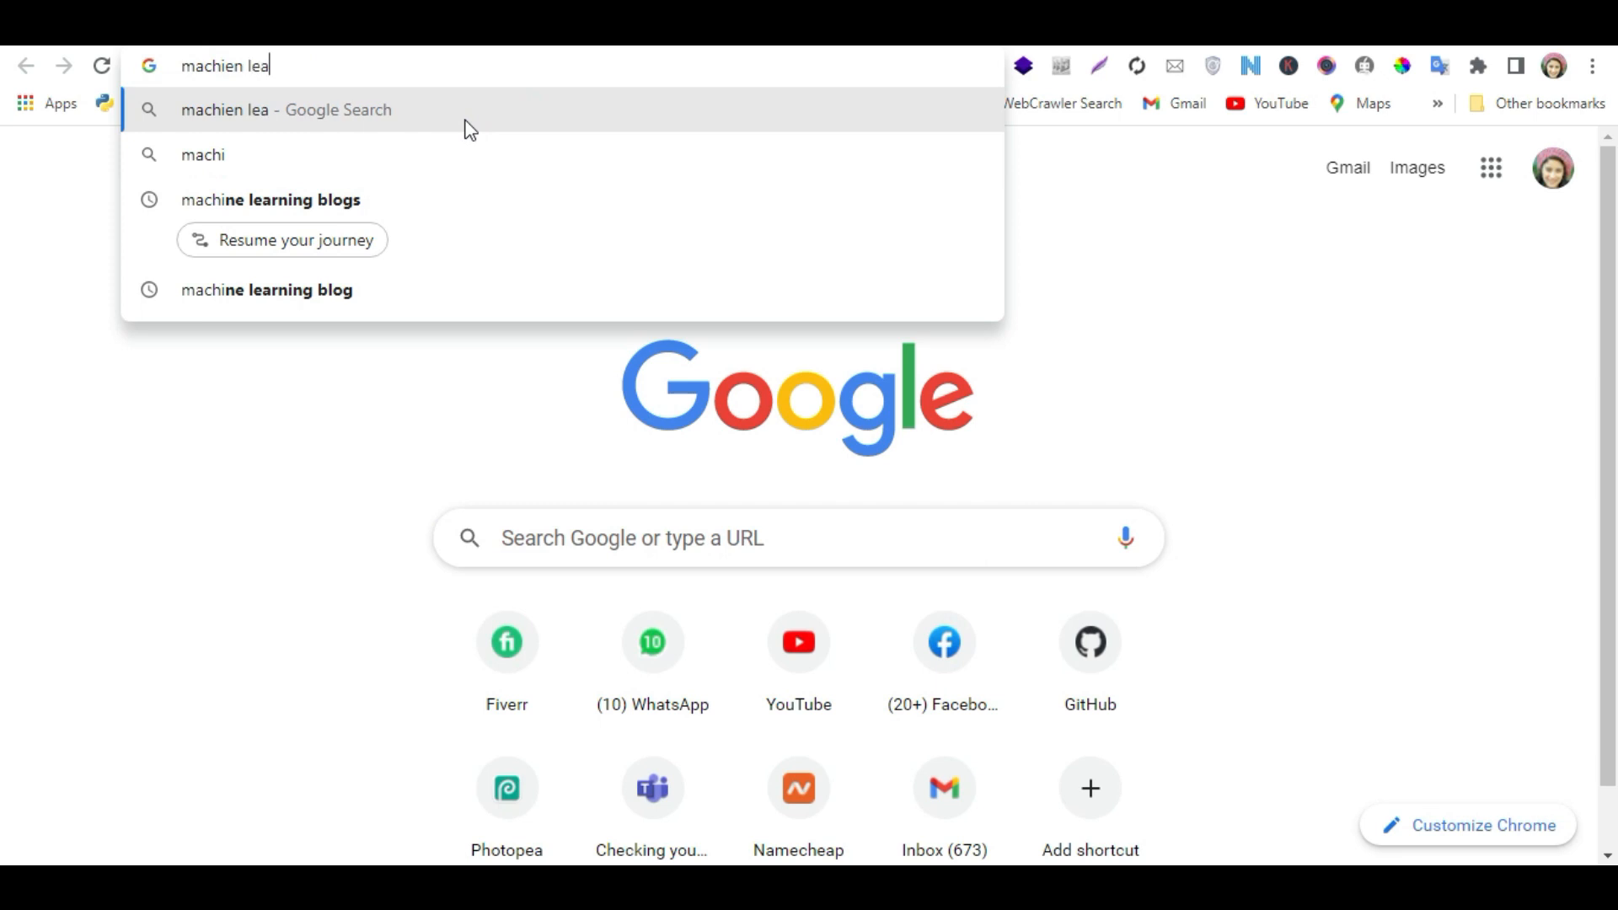
pyautogui.press('Return')
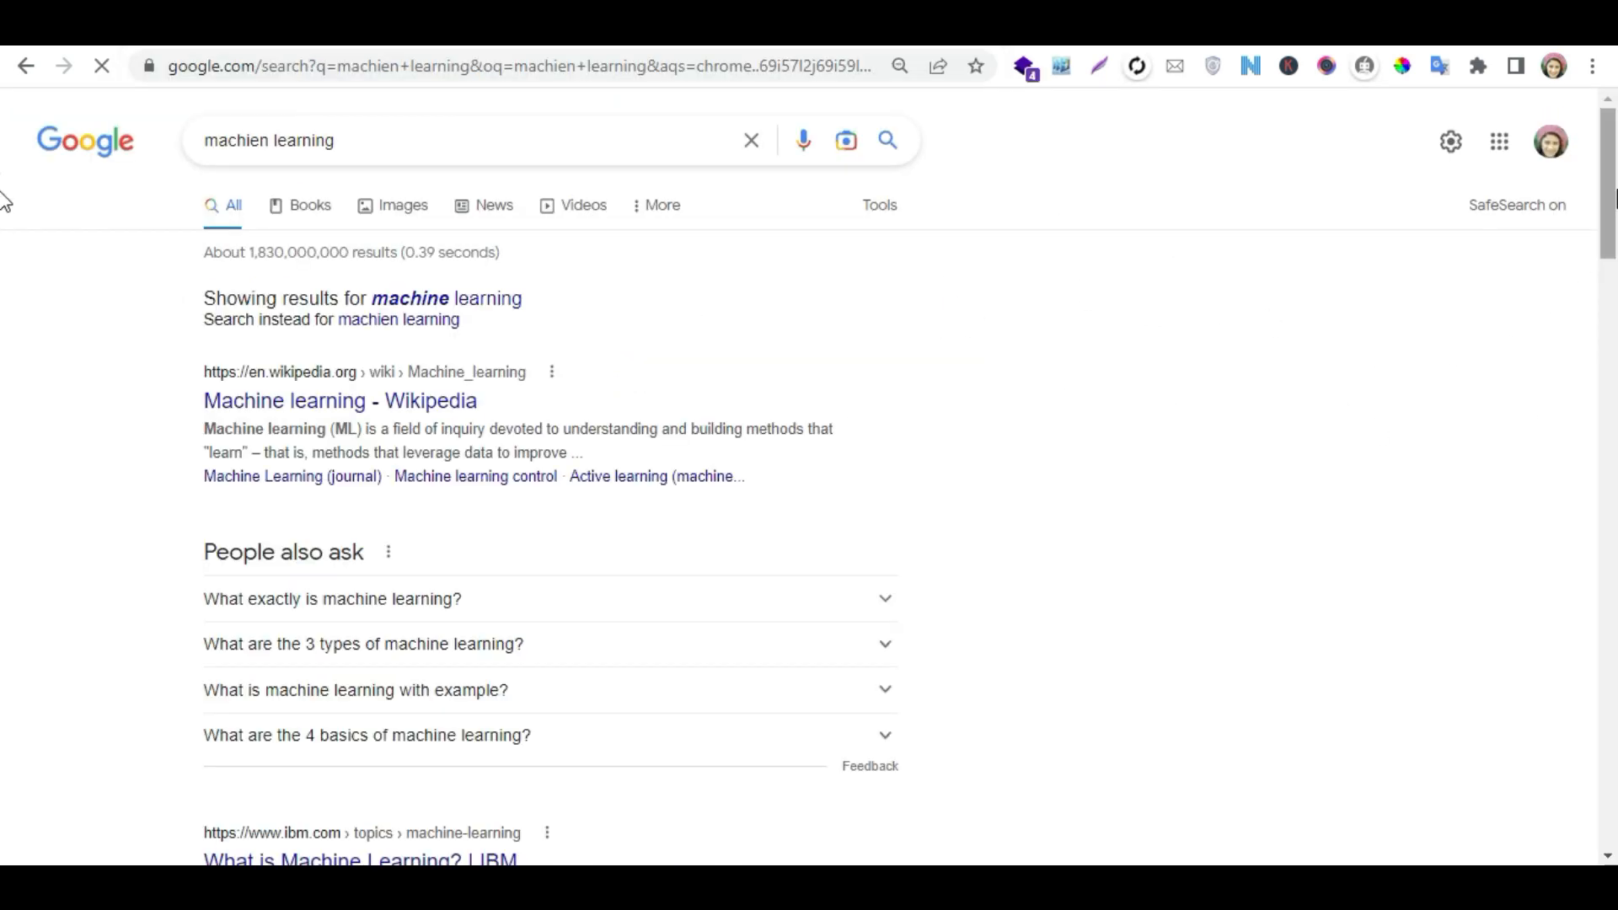
pyautogui.scroll(-2, 4, 194)
pyautogui.moveTo(108, 352); pyautogui.dragTo(674, 640)
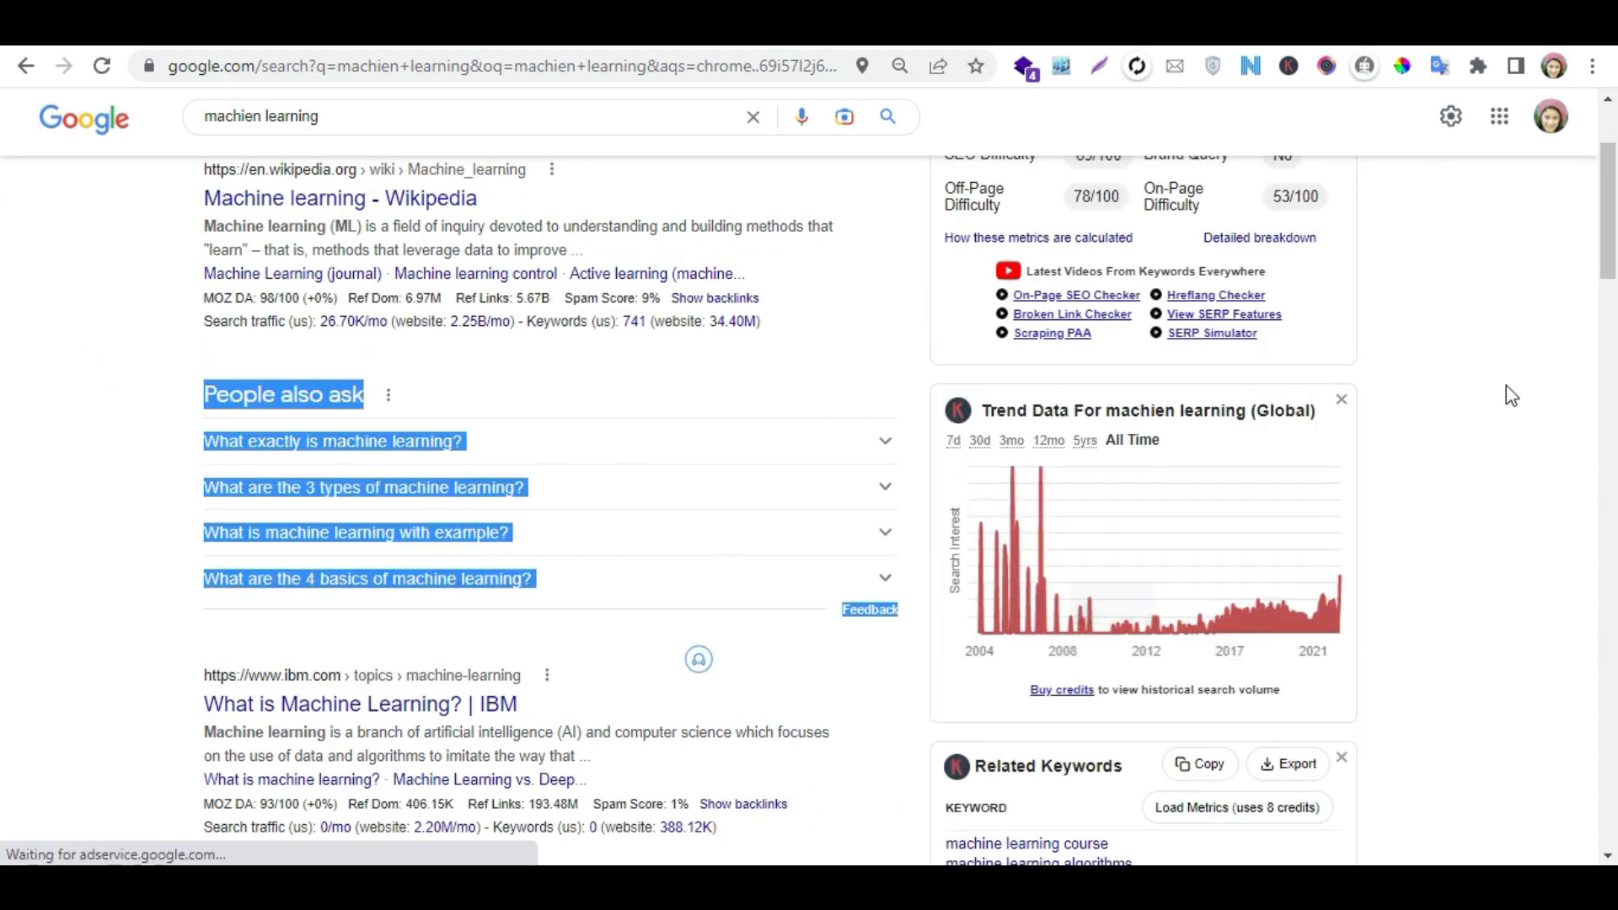
# - Review the related searches at the end of the Google results and clear the highlighted "People also ask" selection
pyautogui.moveTo(1607, 211); pyautogui.dragTo(1588, 749)
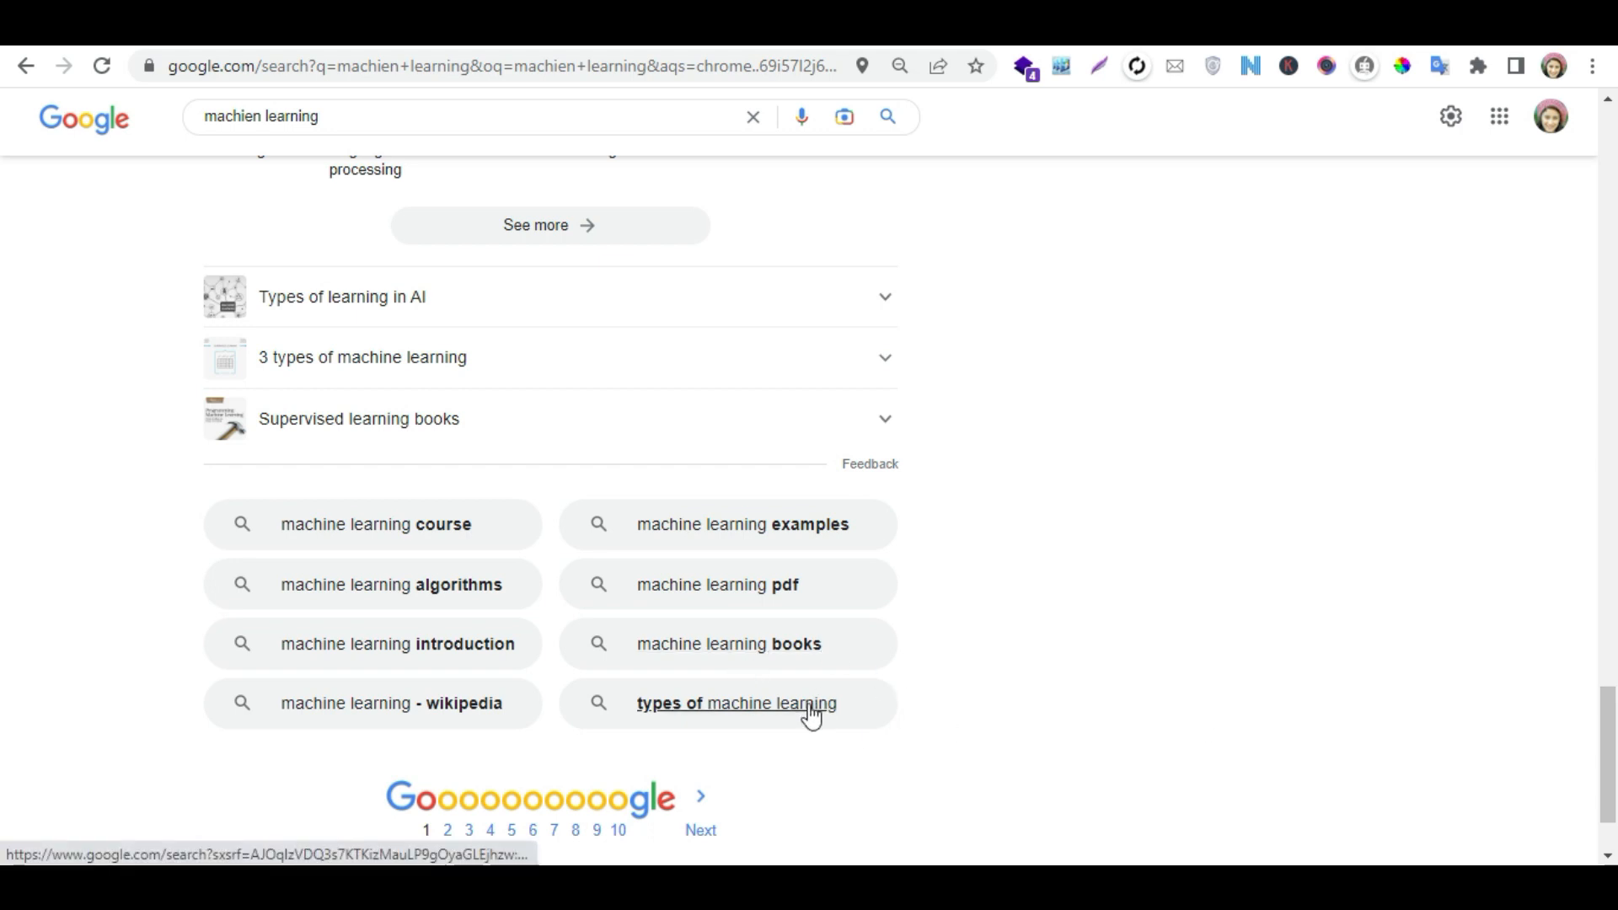
pyautogui.moveTo(1615, 747); pyautogui.dragTo(1615, 171)
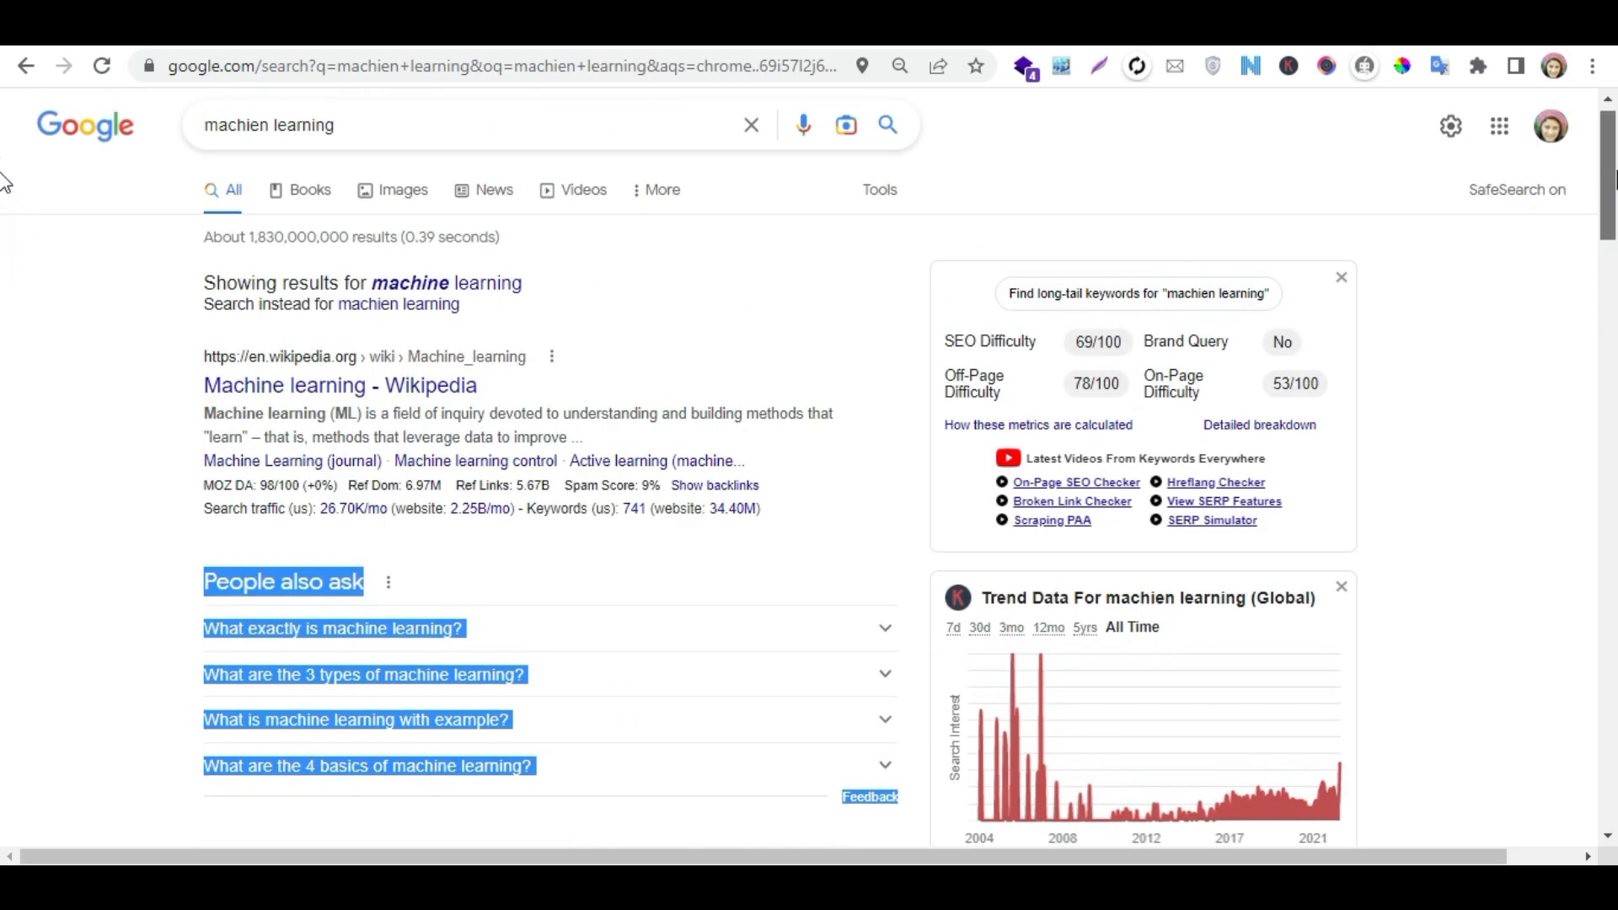
pyautogui.click(79, 625)
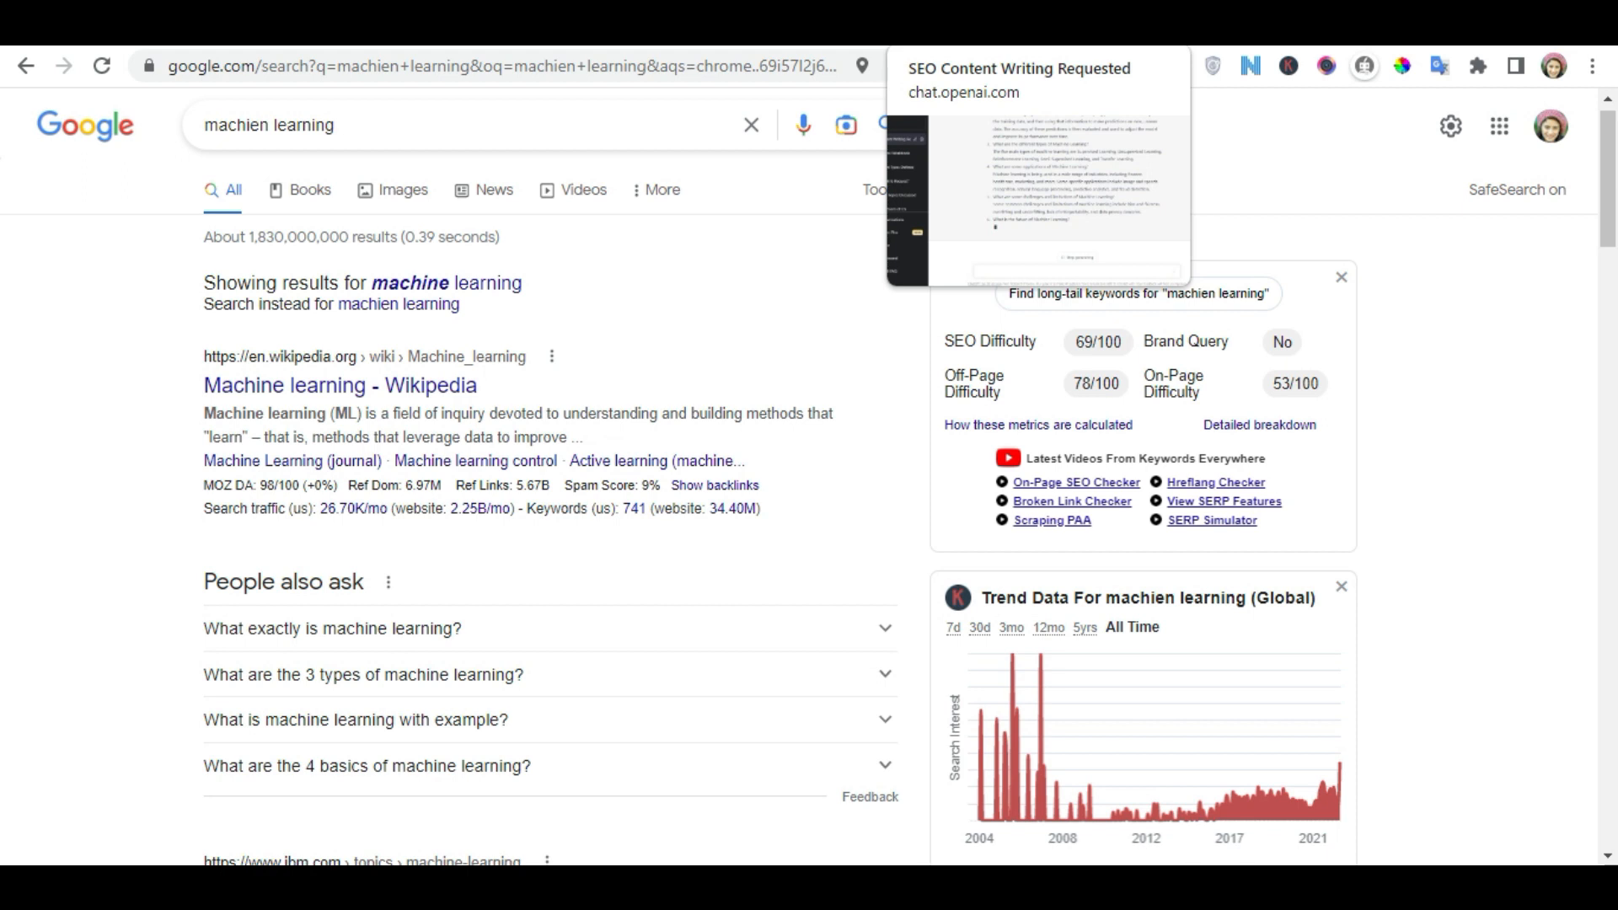
# - Switch to the ChatGPT conversation and select all the generated machine learning questions and answers
pyautogui.click(952, 25)
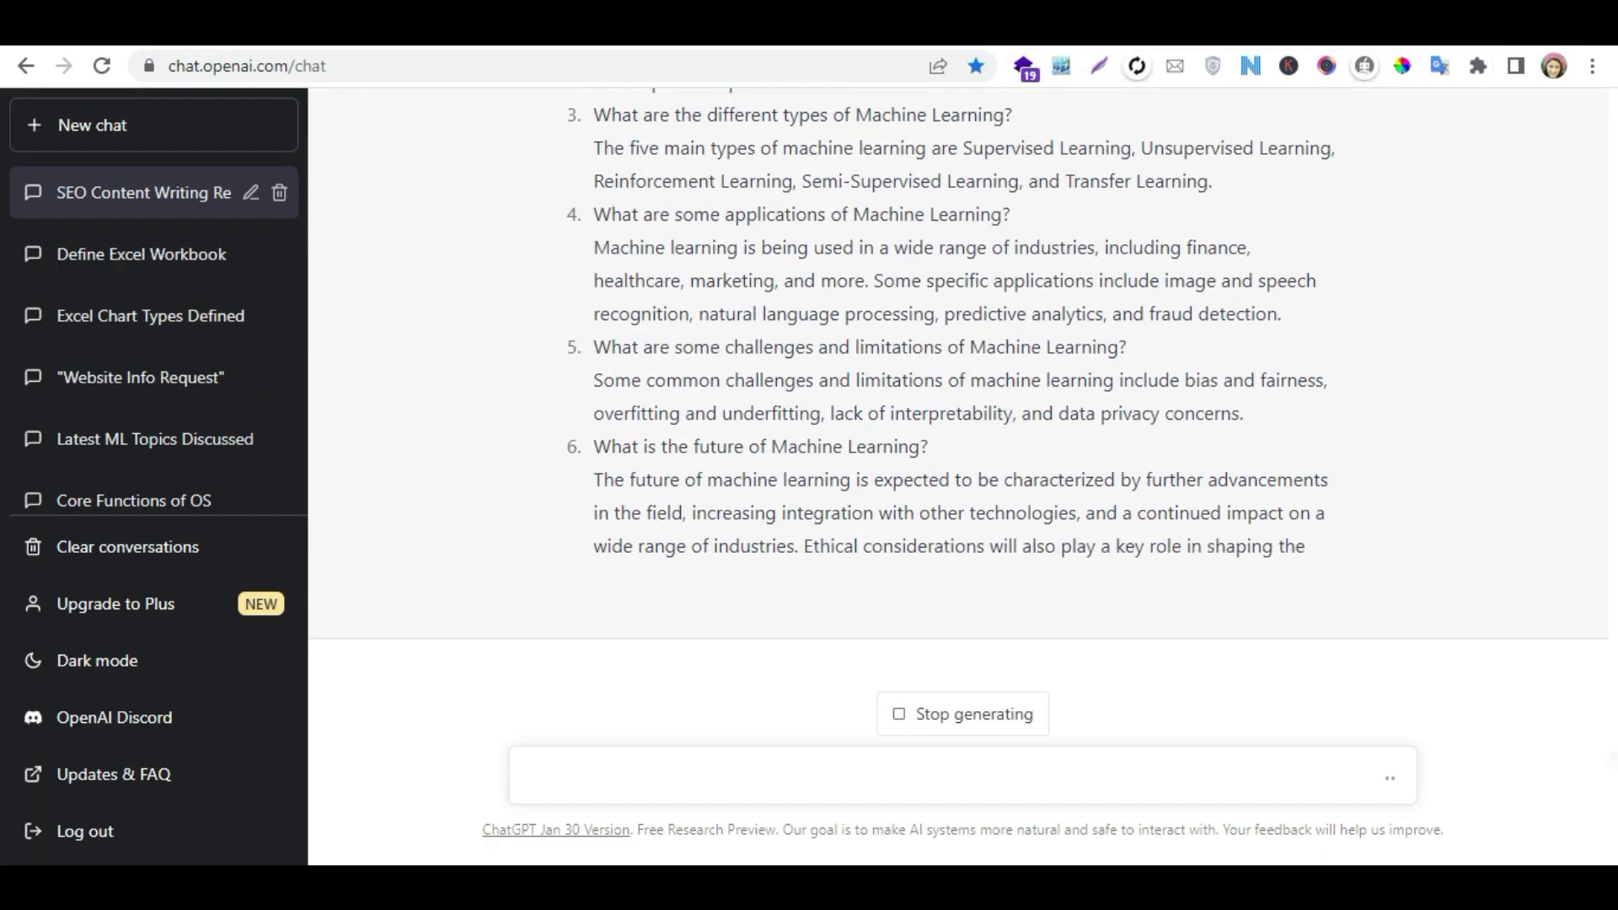
pyautogui.click(1036, 468)
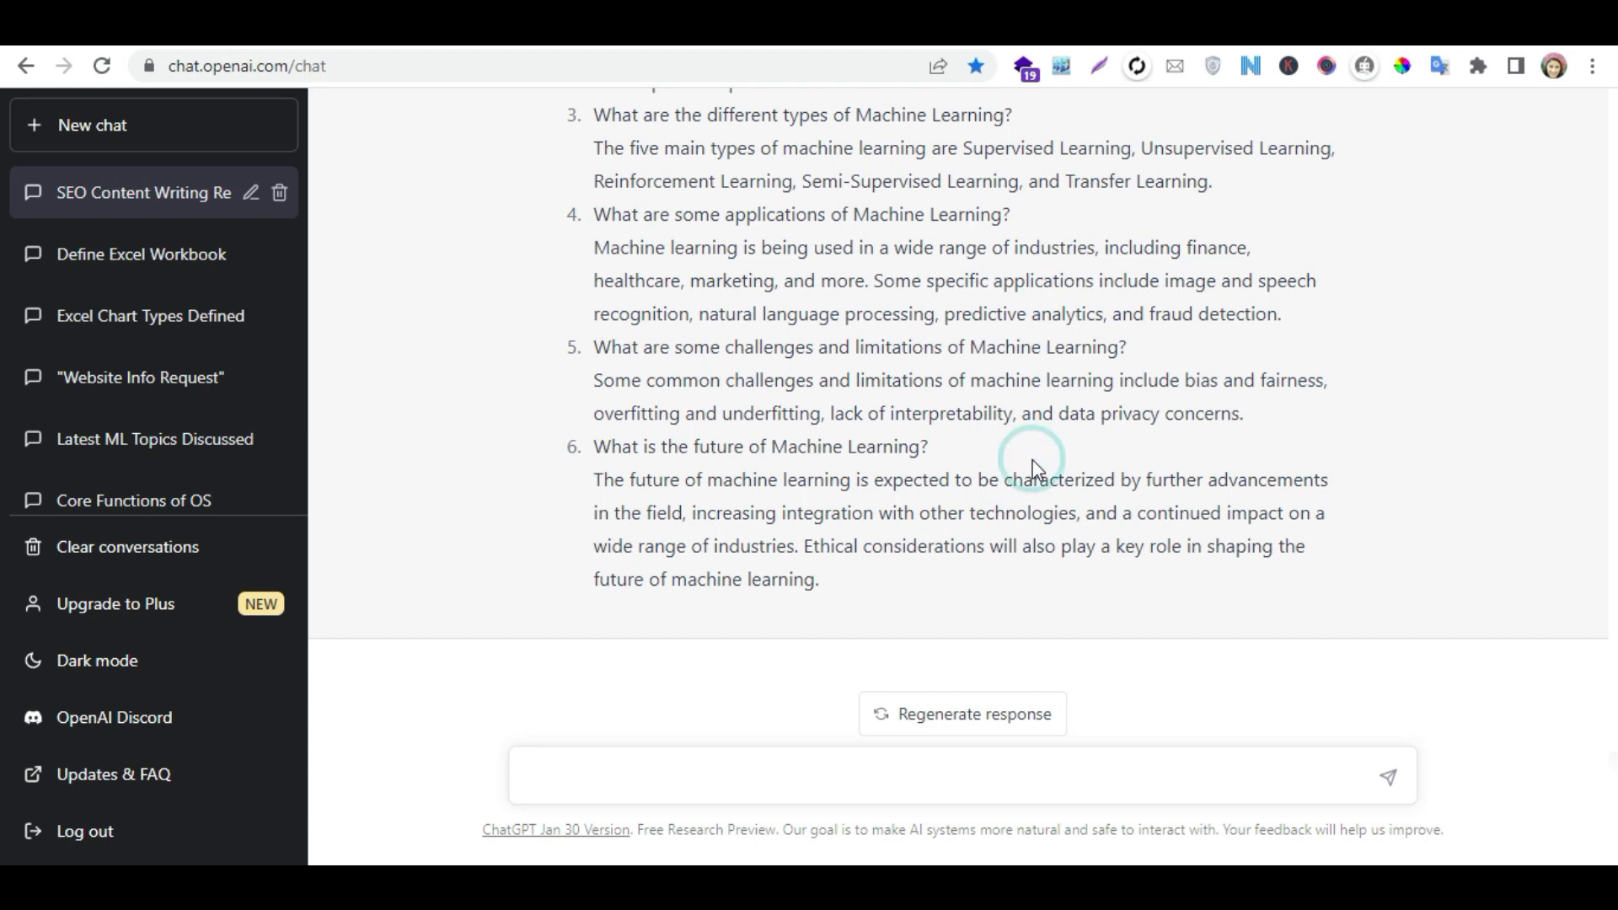
pyautogui.moveTo(828, 581); pyautogui.dragTo(630, 504)
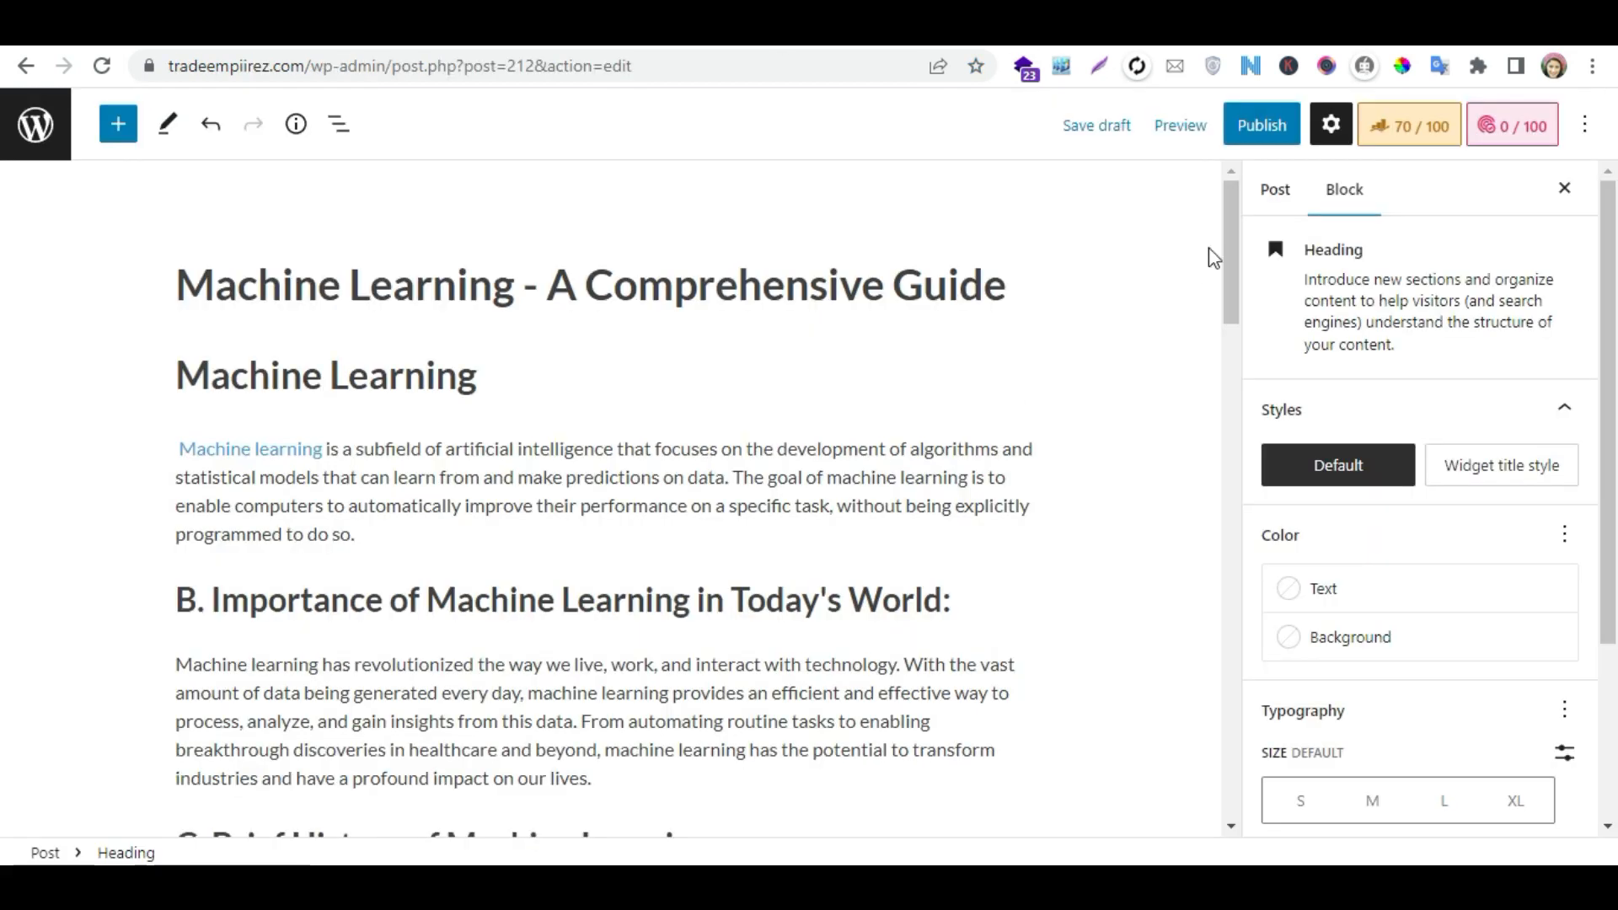
# - In the WordPress post, insert a "FAQ by Rank Math" block after the Reinforcement Learning paragraph
pyautogui.moveTo(1233, 230); pyautogui.dragTo(1235, 540)
pyautogui.click(588, 449)
pyautogui.press('Return')
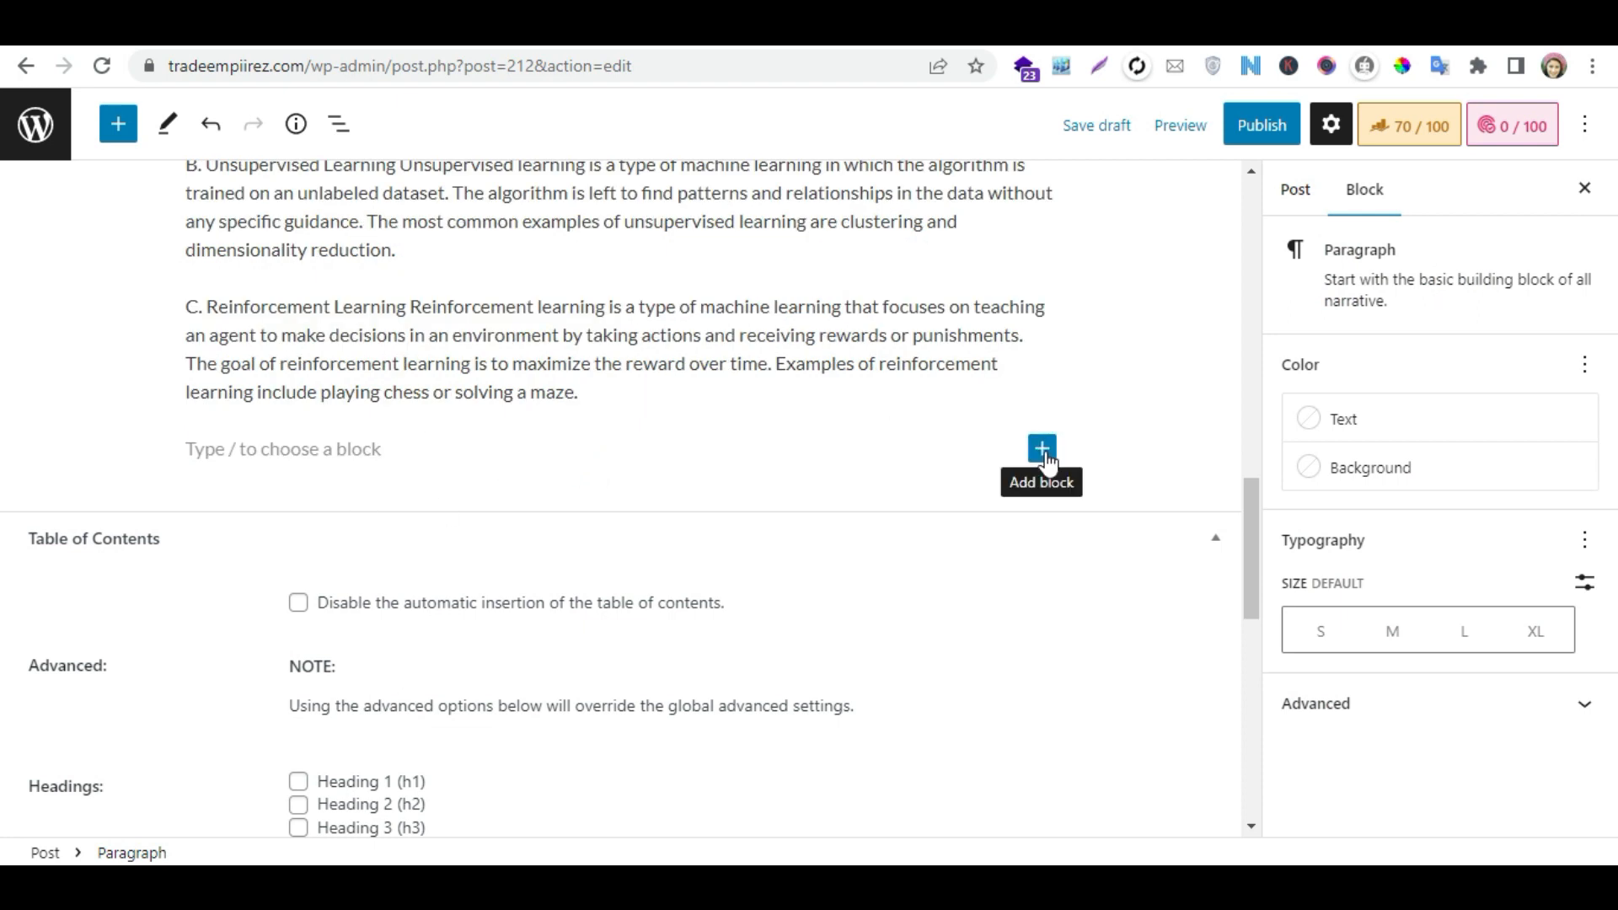
pyautogui.click(1044, 455)
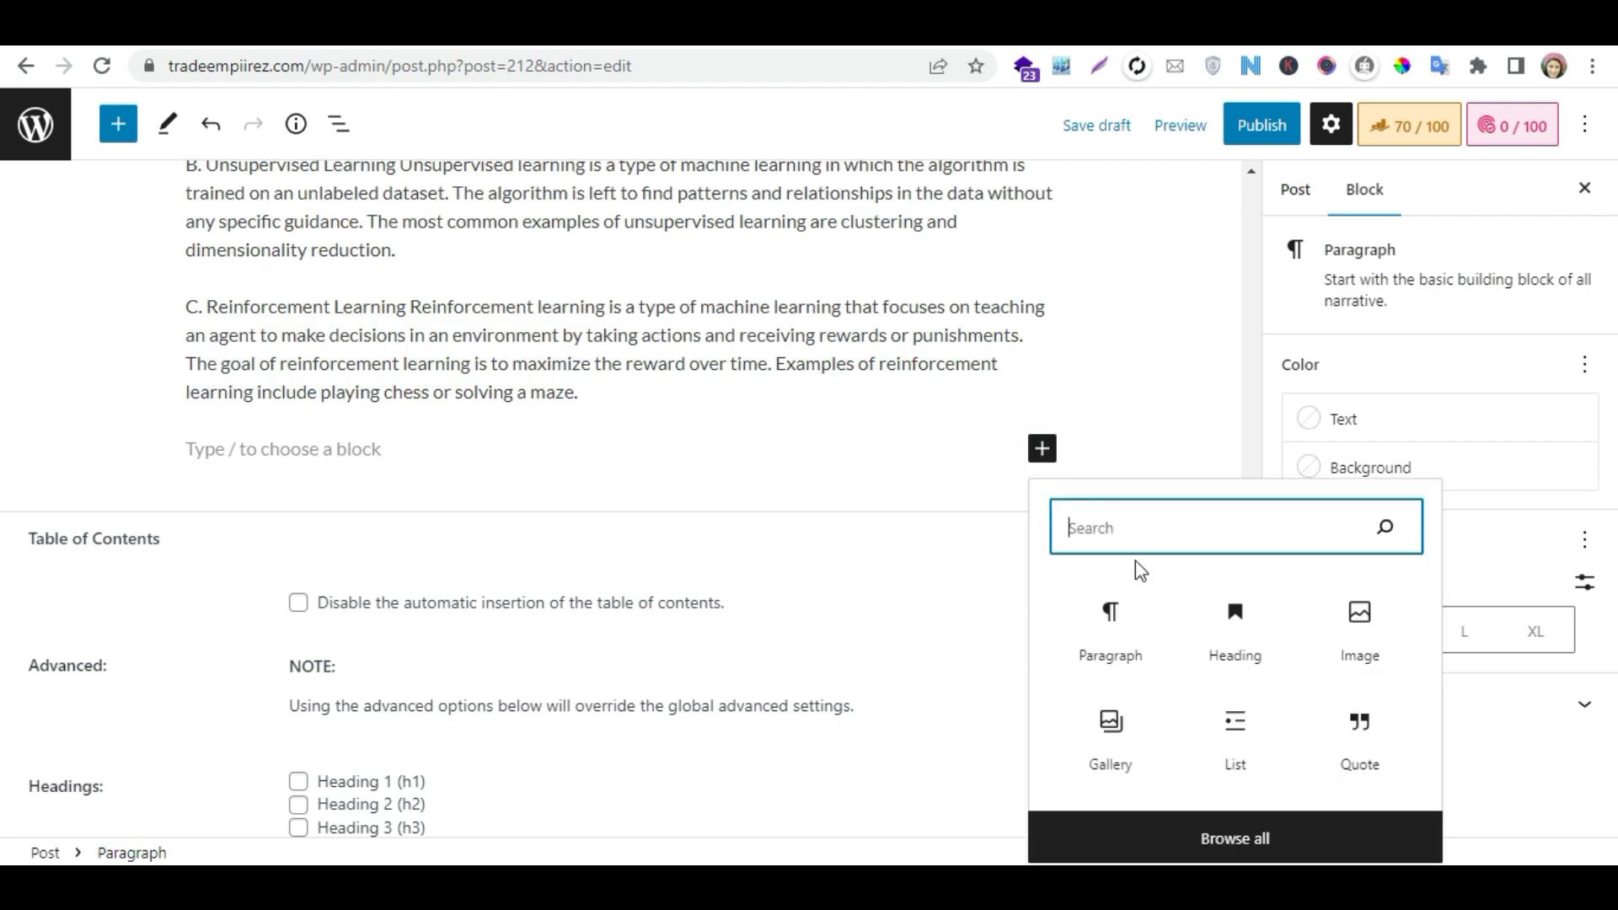
pyautogui.write('faq')
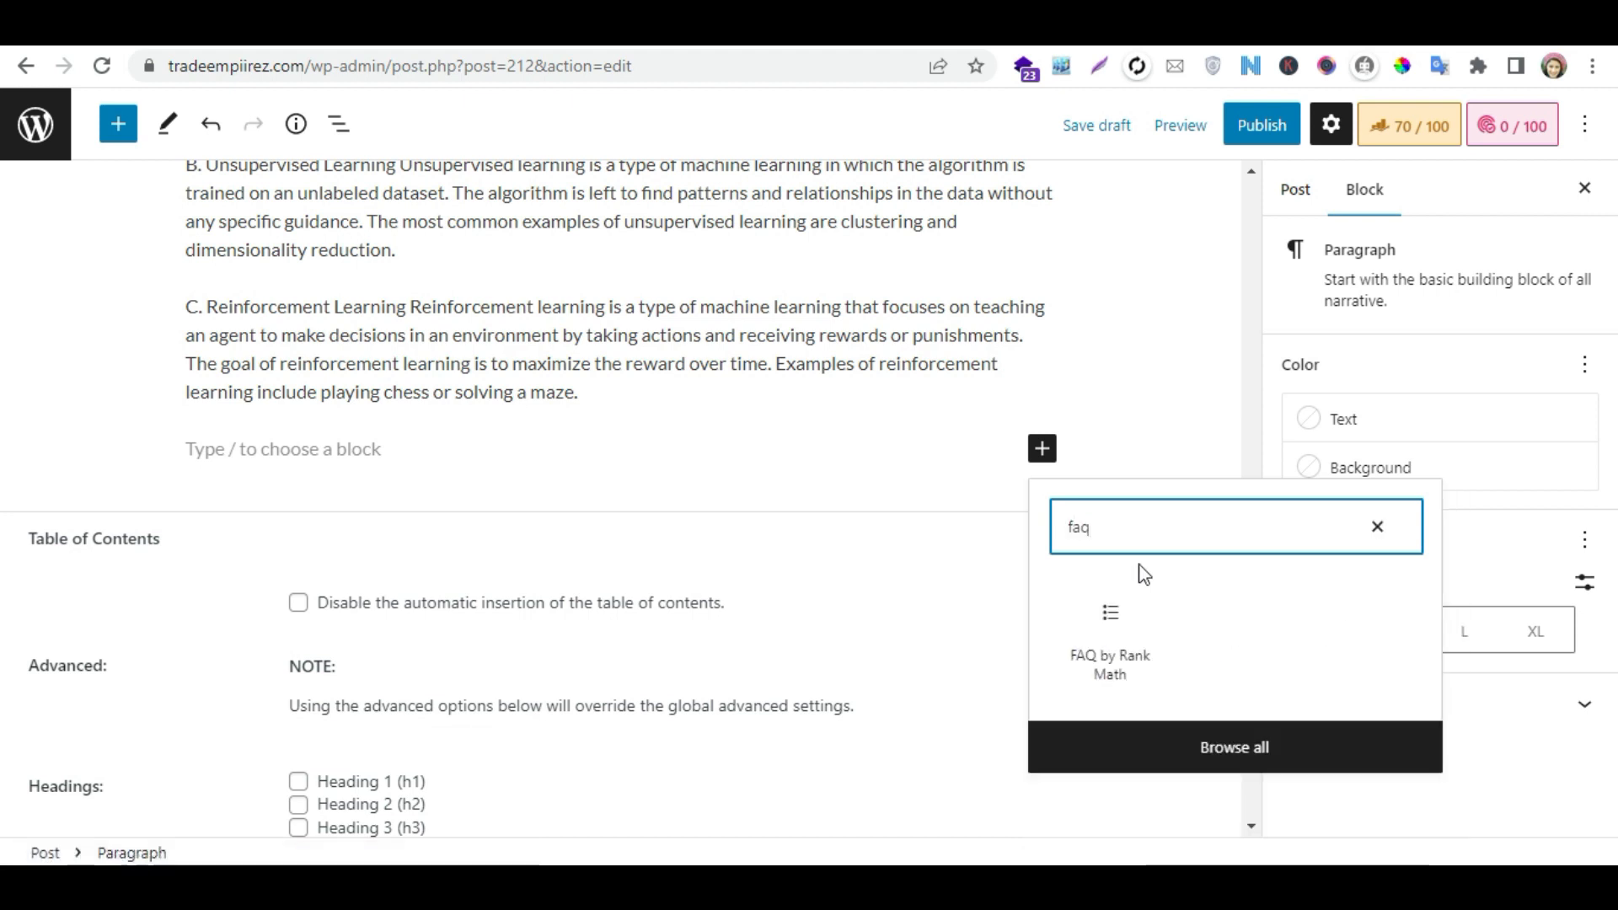
pyautogui.click(1110, 611)
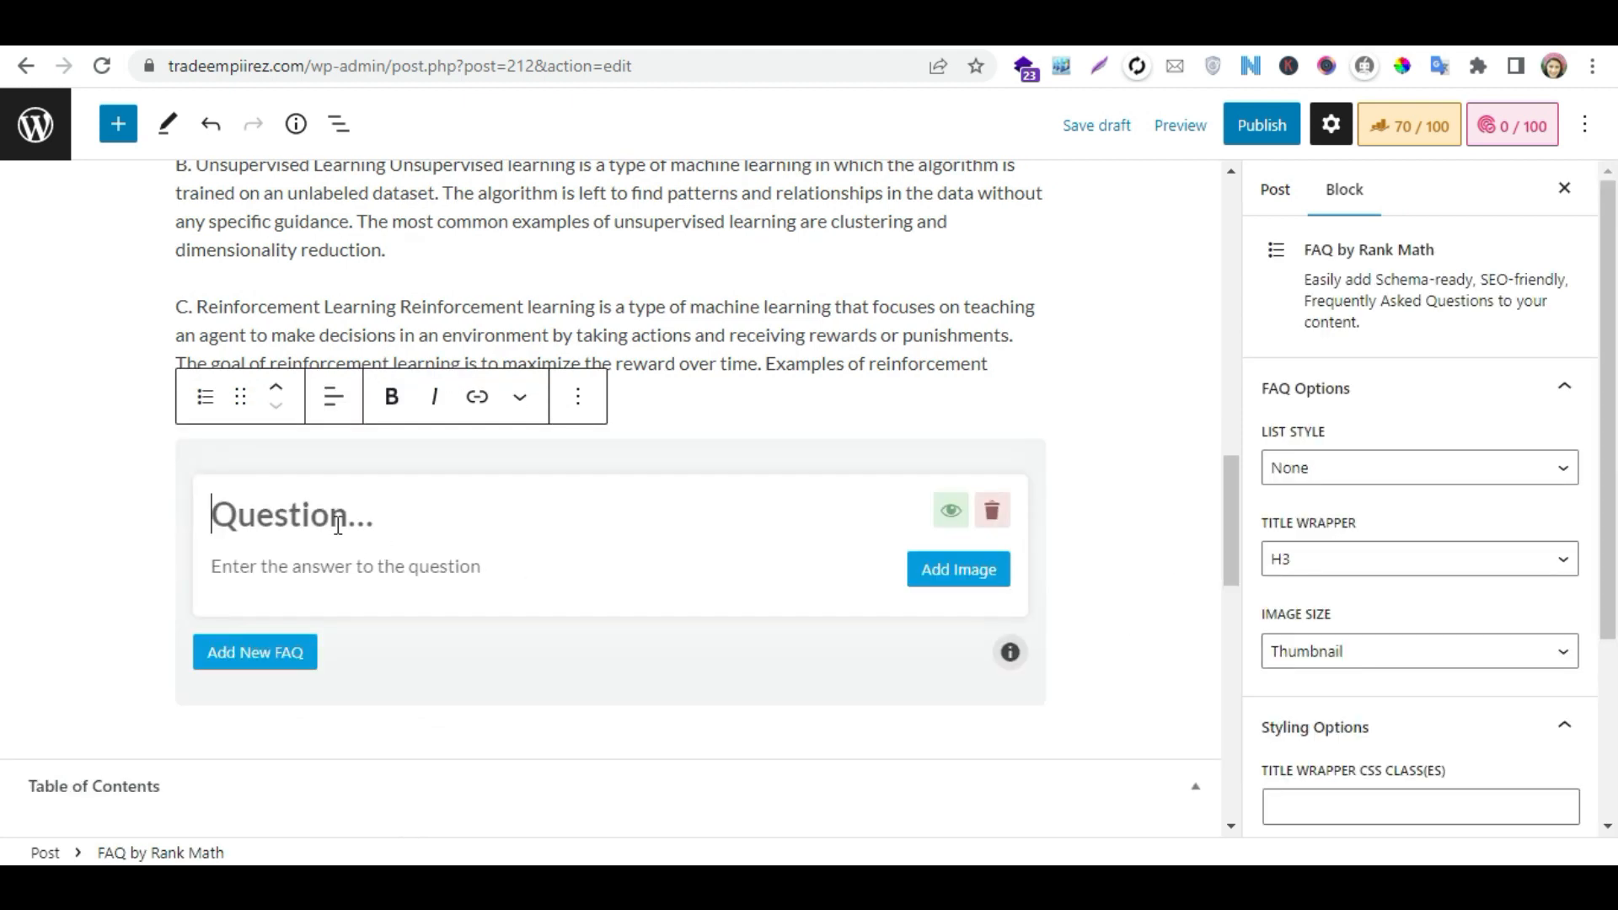
# - Enter "What is Machine Learning" as the first question in the FAQ block
pyautogui.scroll(-1, 337, 525)
pyautogui.write('What is Machine Learning')
# - Copy the introductory paragraph under the "Machine Learning" heading into the answer of the first FAQ question
pyautogui.moveTo(1236, 484); pyautogui.dragTo(1232, 165)
pyautogui.moveTo(374, 545); pyautogui.dragTo(225, 482)
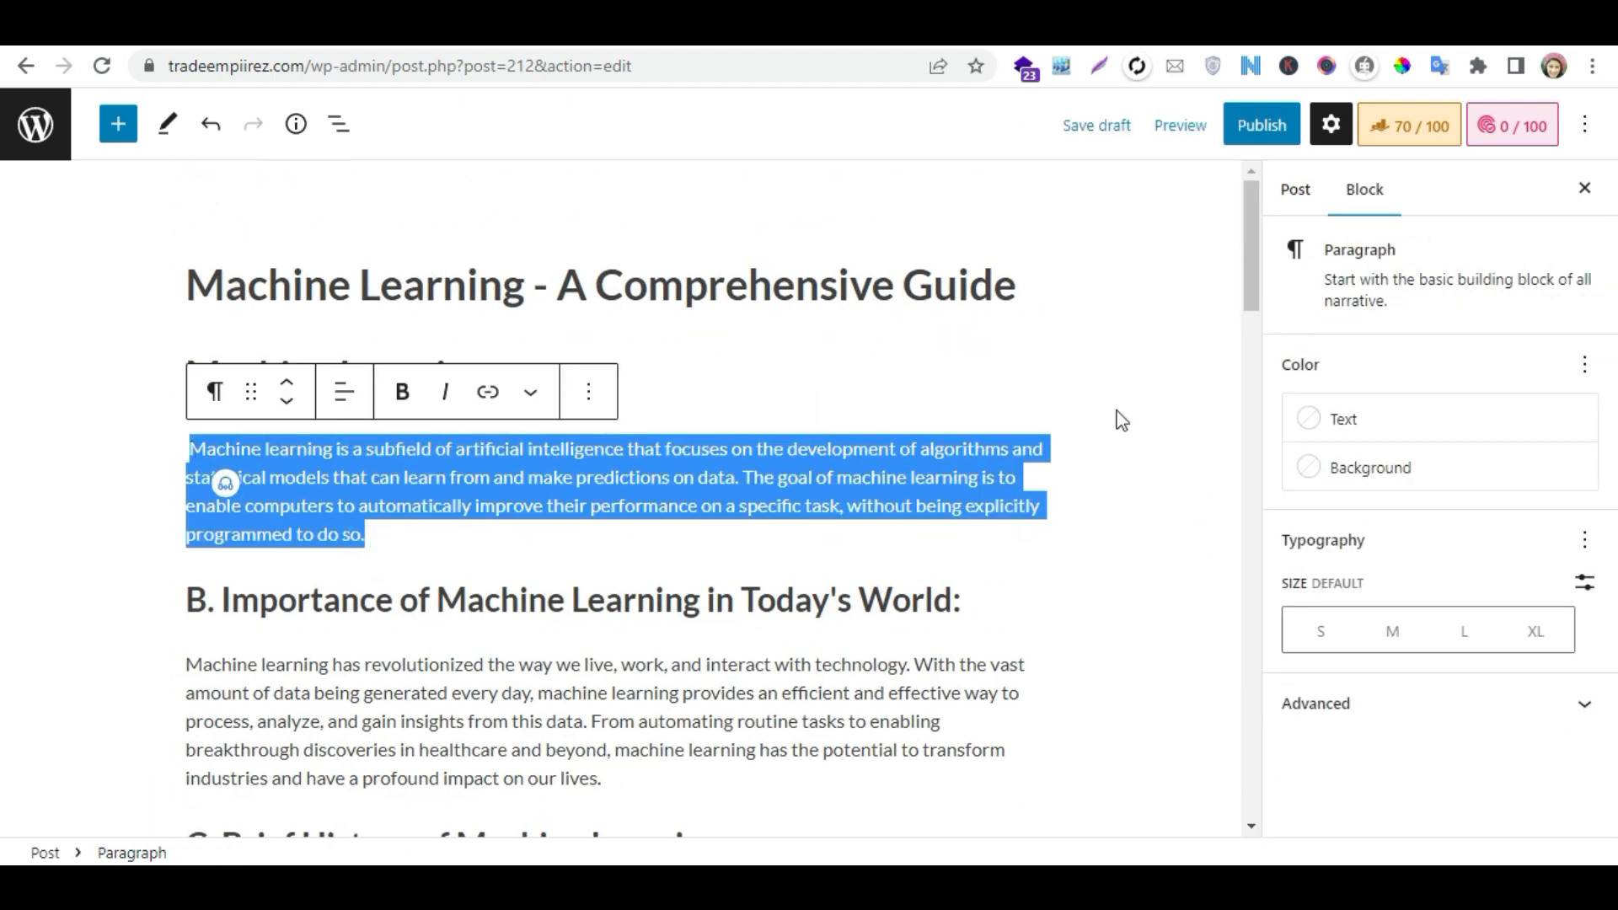
pyautogui.moveTo(1242, 222); pyautogui.dragTo(1236, 567)
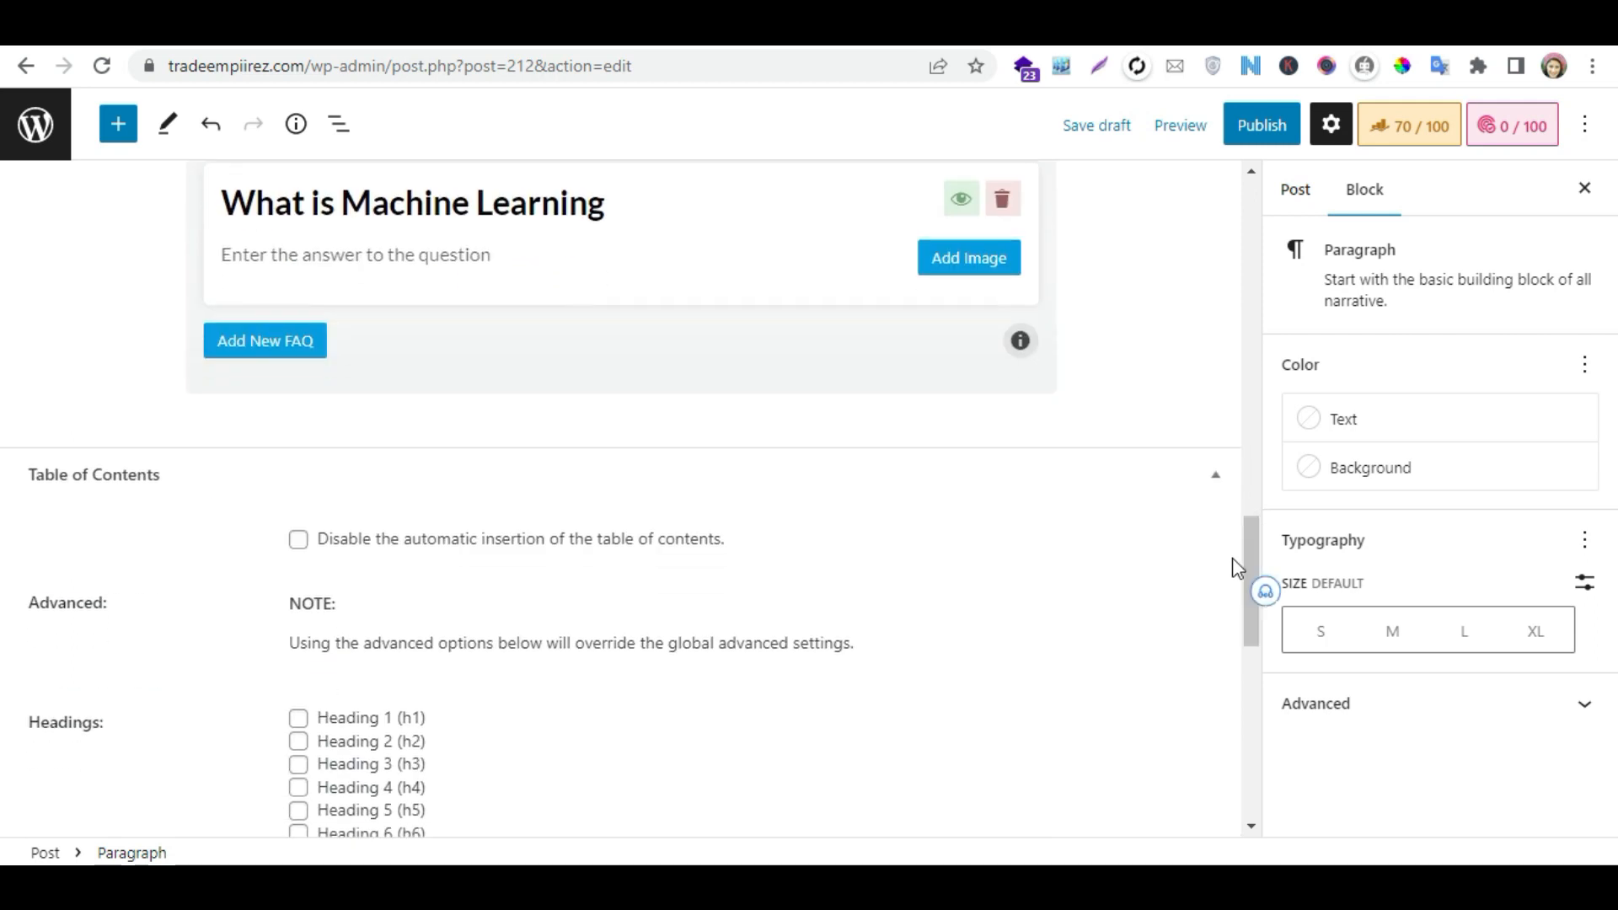
pyautogui.click(357, 245)
pyautogui.hotkey('ctrl', 'v')
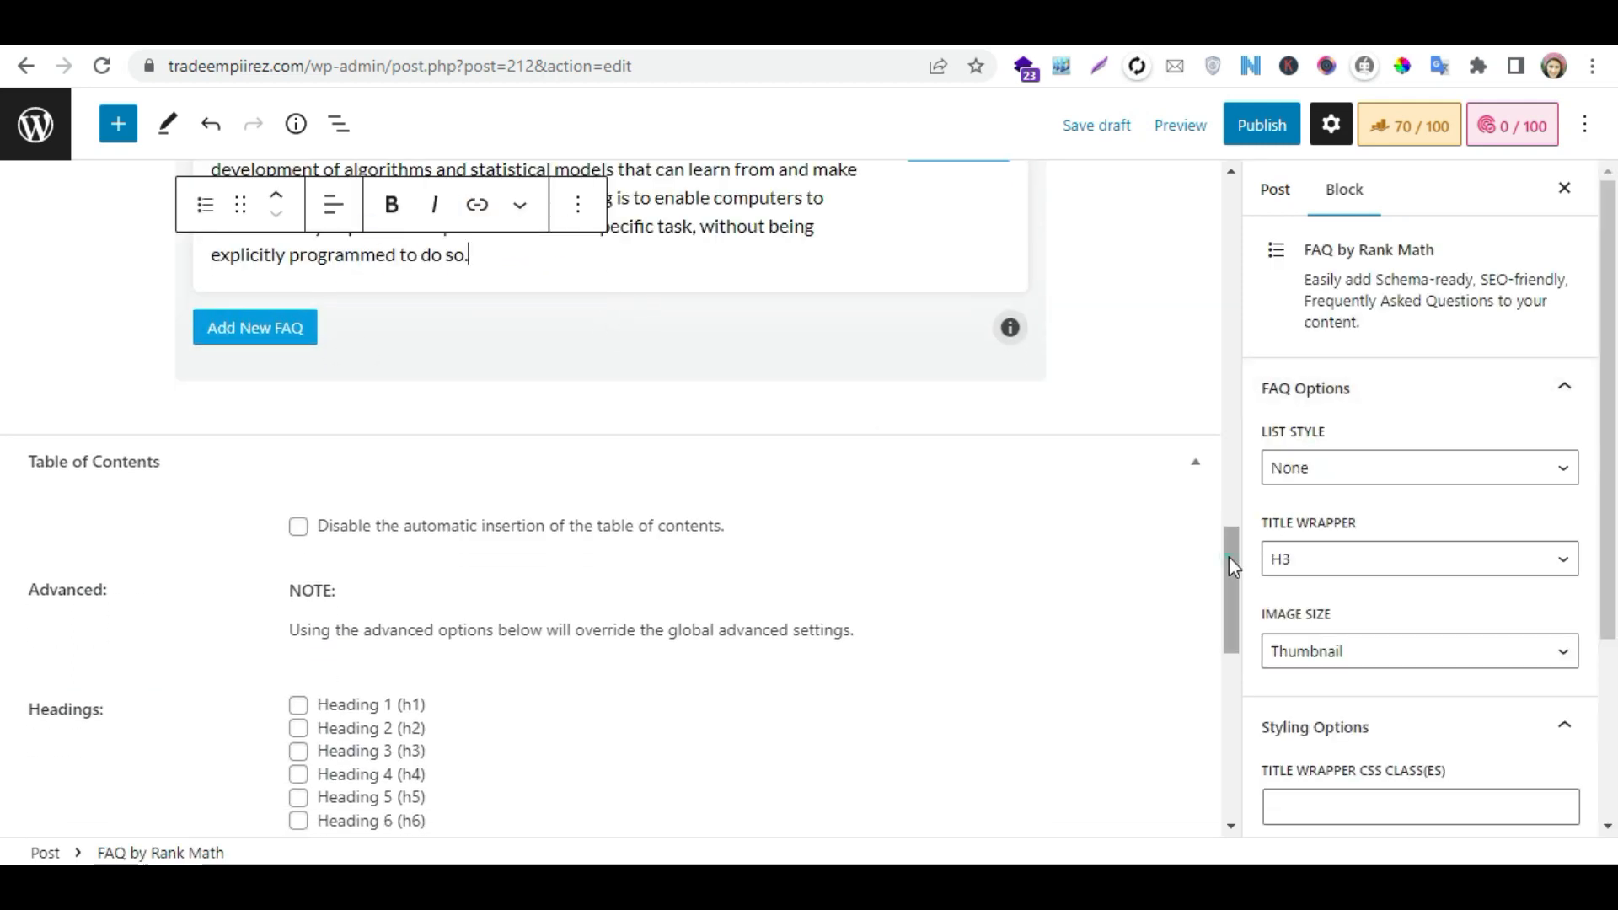
pyautogui.moveTo(1230, 556); pyautogui.dragTo(1231, 510)
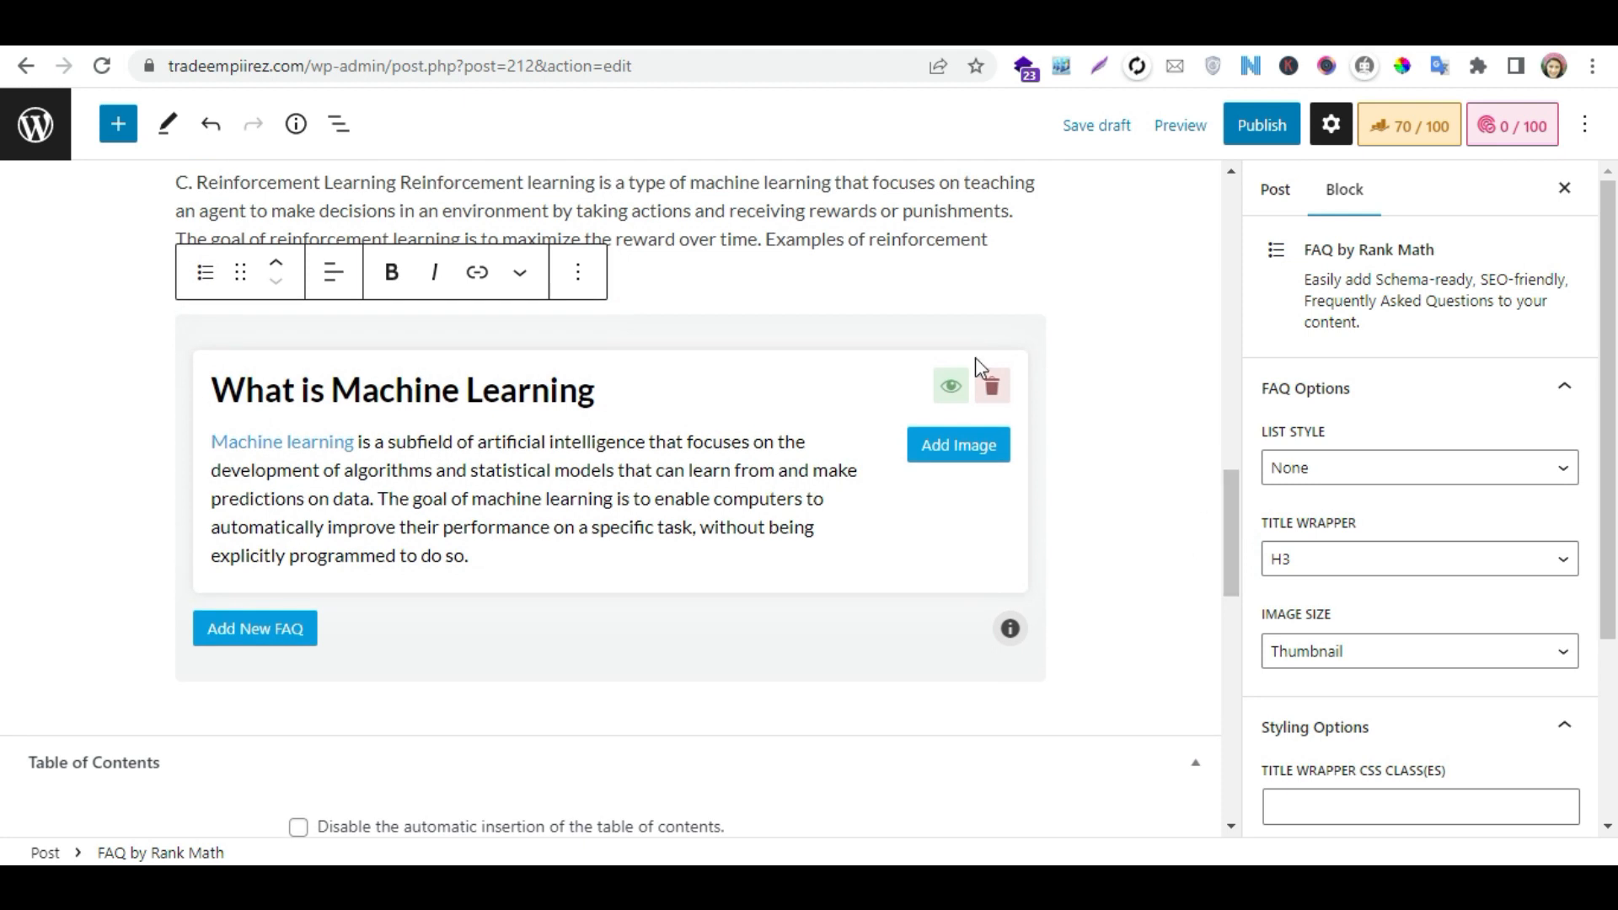
# - Split off the last line of the Reinforcement Learning paragraph, replace it with "FAQS", and make it an H2 heading
pyautogui.click(999, 239)
pyautogui.press('Return')
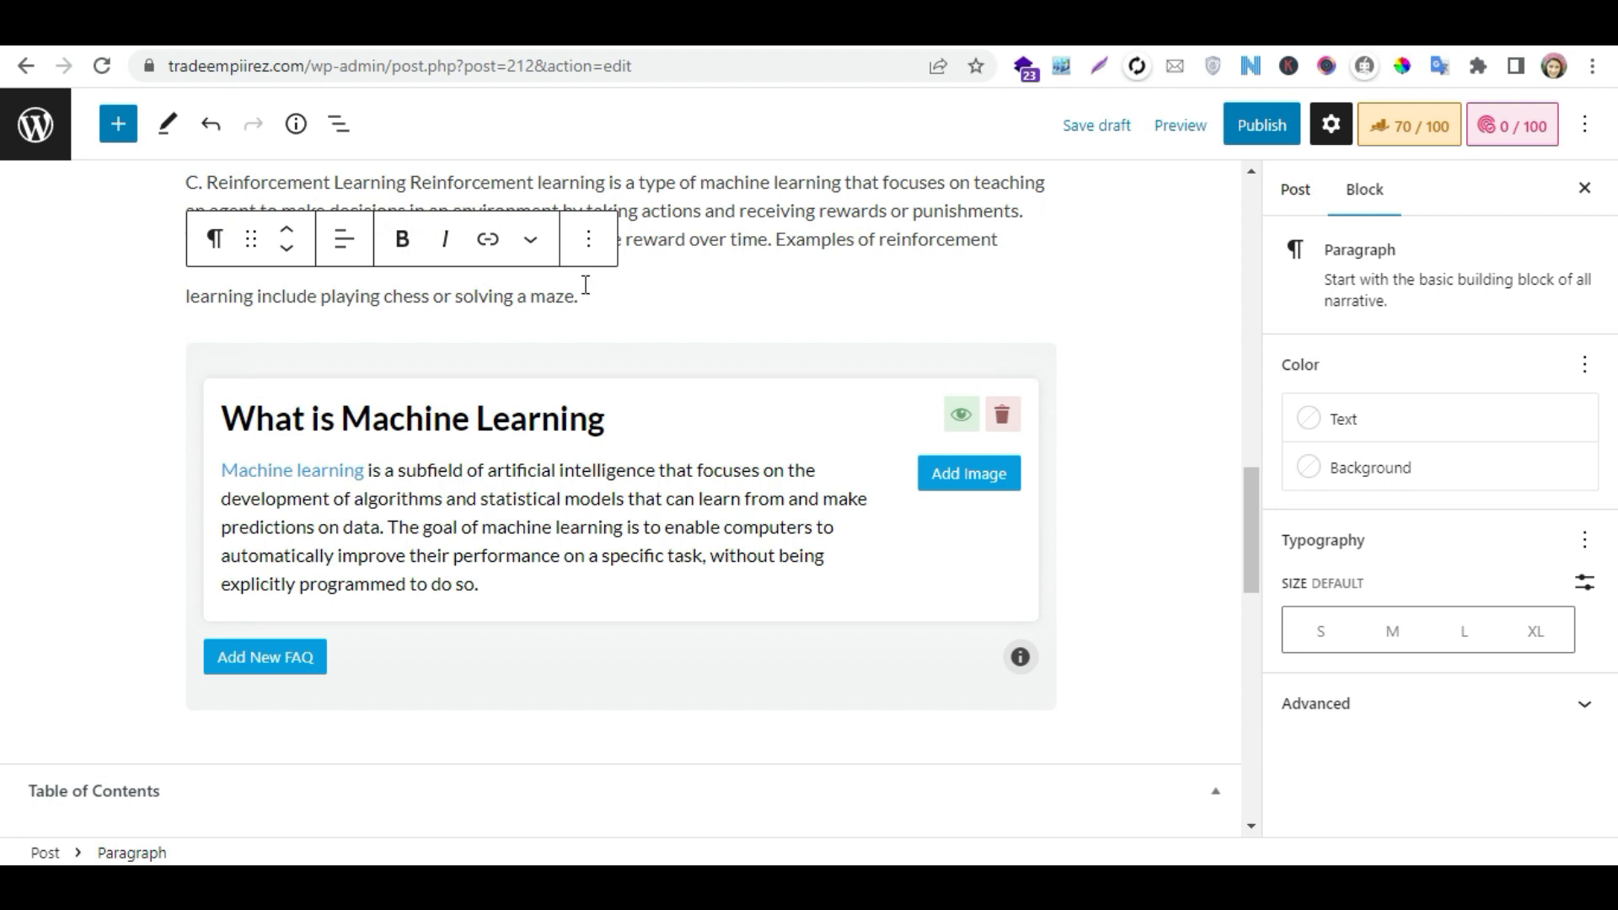
pyautogui.moveTo(587, 300); pyautogui.dragTo(180, 297)
pyautogui.press('BackSpace')
pyautogui.write('FAQS')
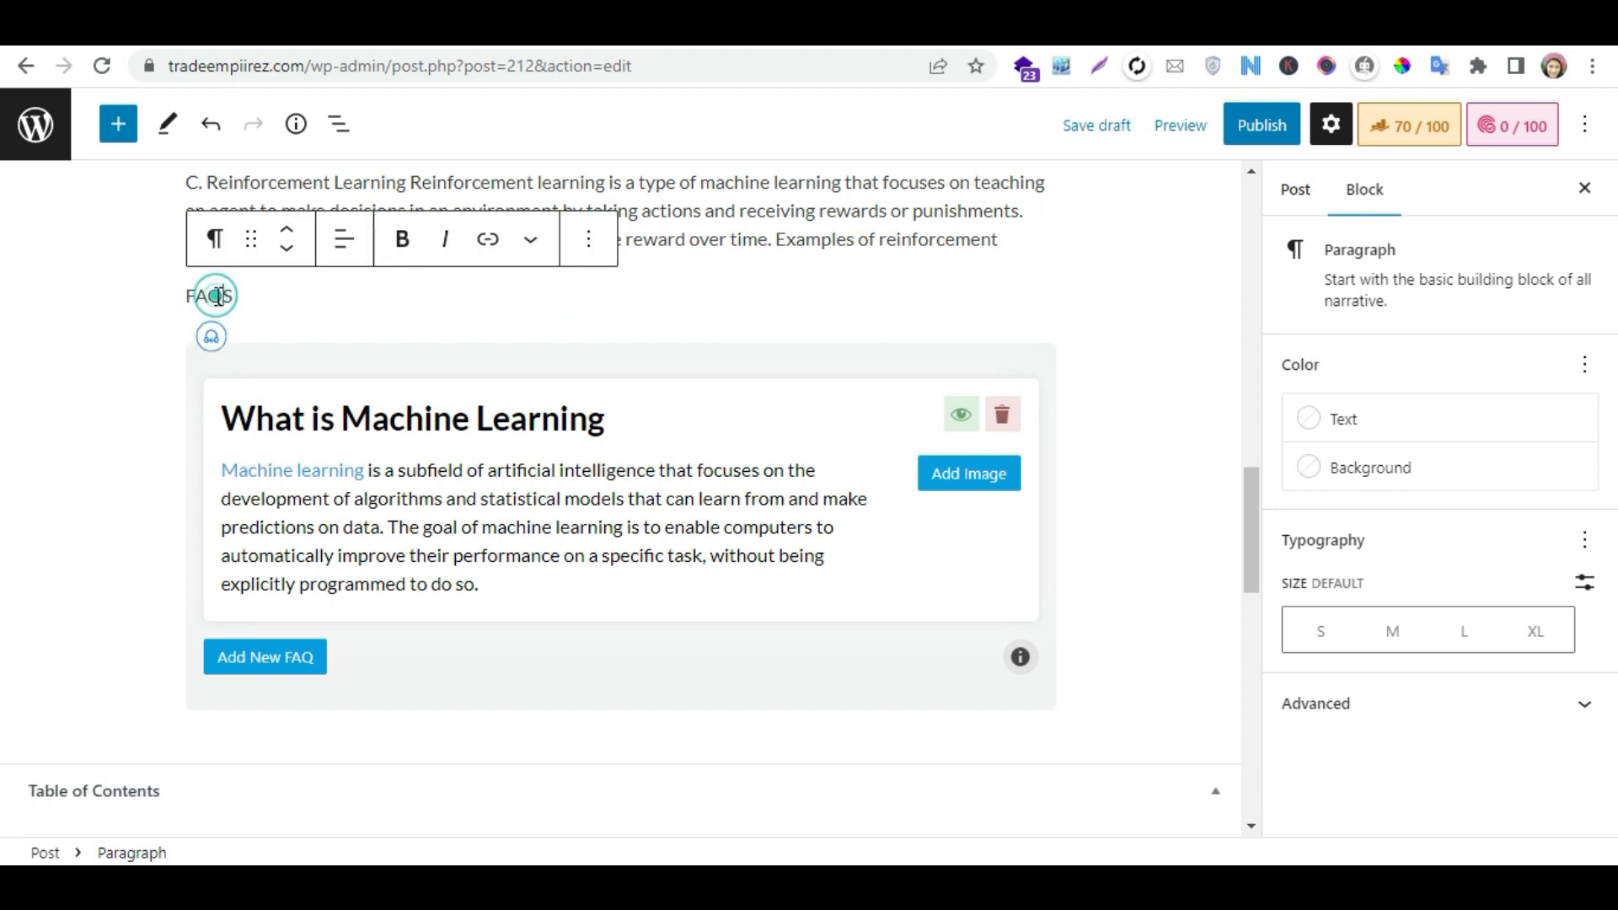
pyautogui.click(216, 253)
pyautogui.click(278, 345)
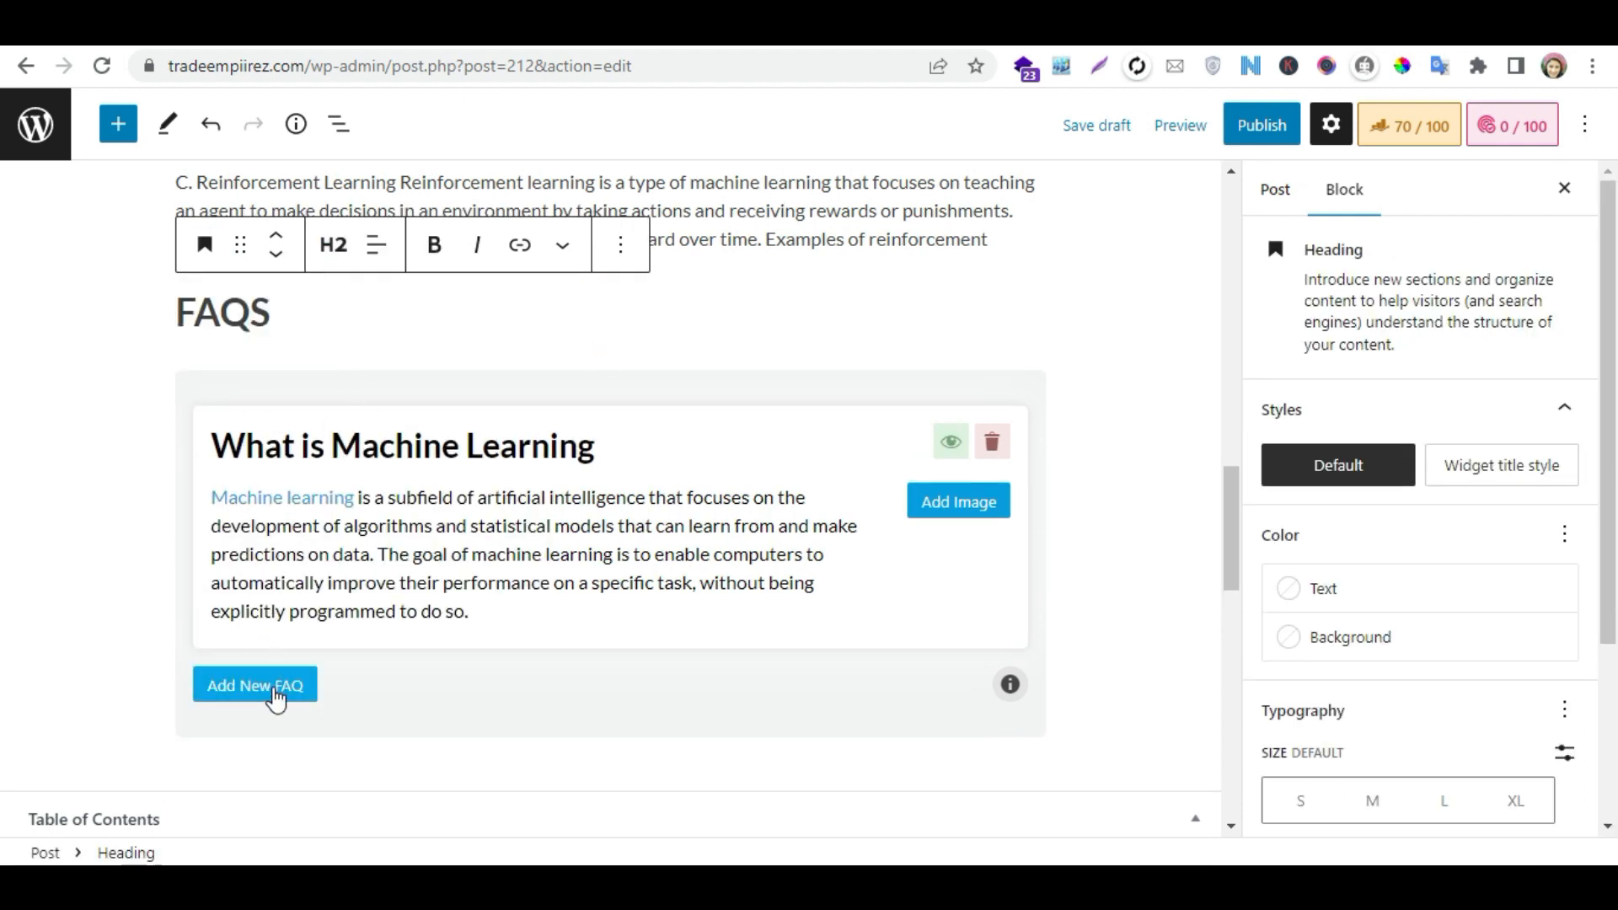
# - Add a second blank question entry to the FAQ block and save the post as a draft
pyautogui.click(271, 686)
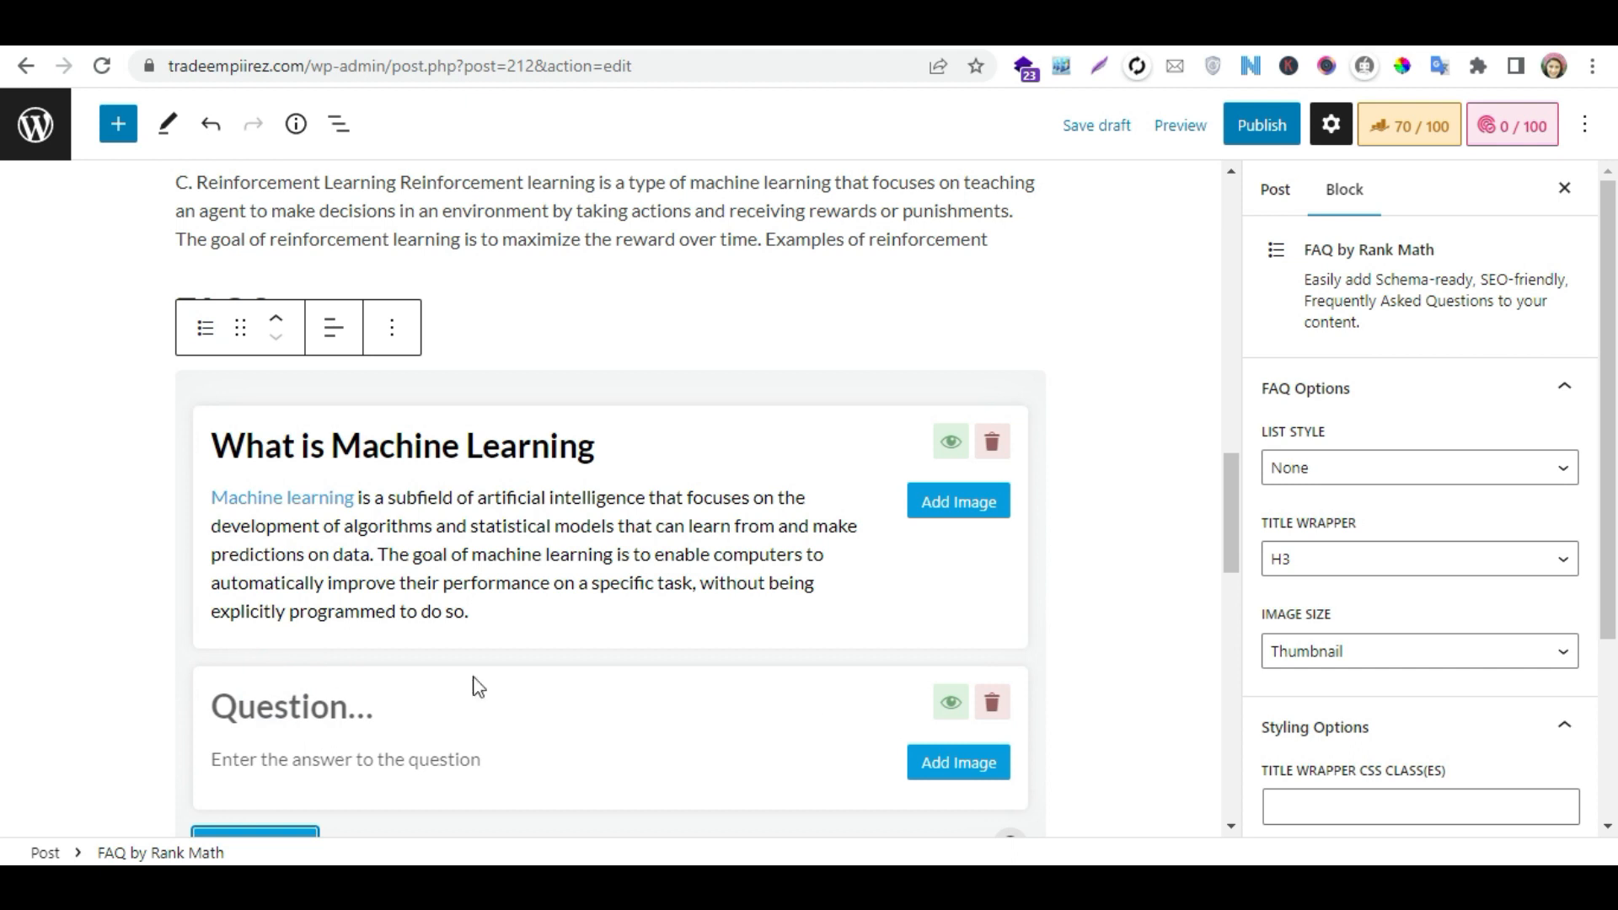
pyautogui.moveTo(1238, 508); pyautogui.dragTo(1226, 205)
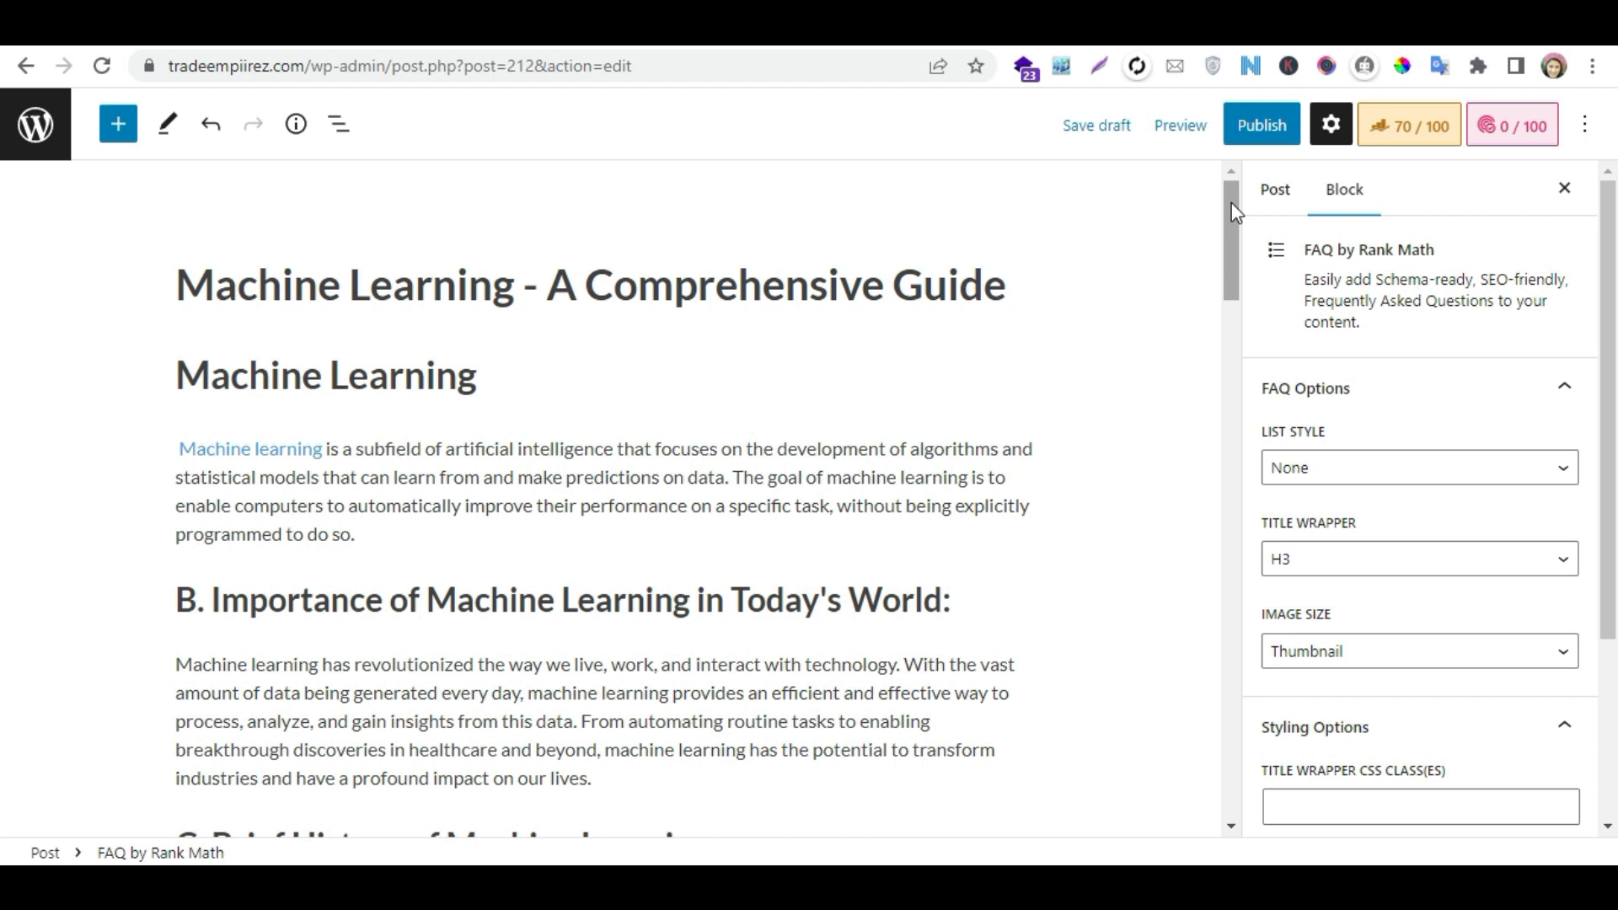
pyautogui.moveTo(1235, 210); pyautogui.dragTo(1232, 269)
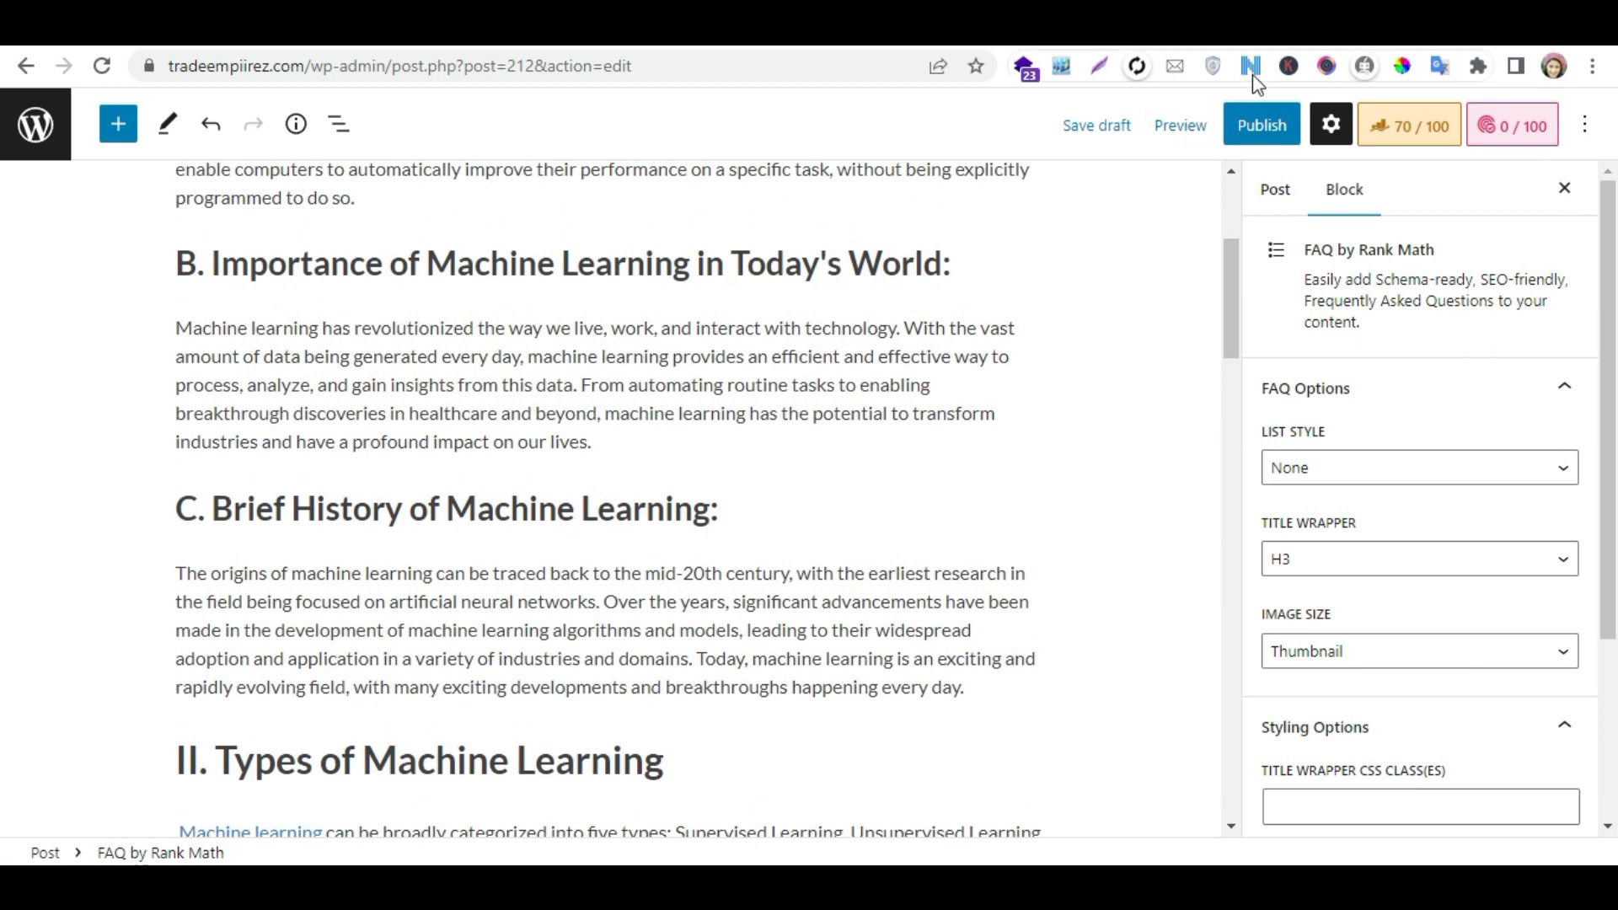
pyautogui.click(1115, 132)
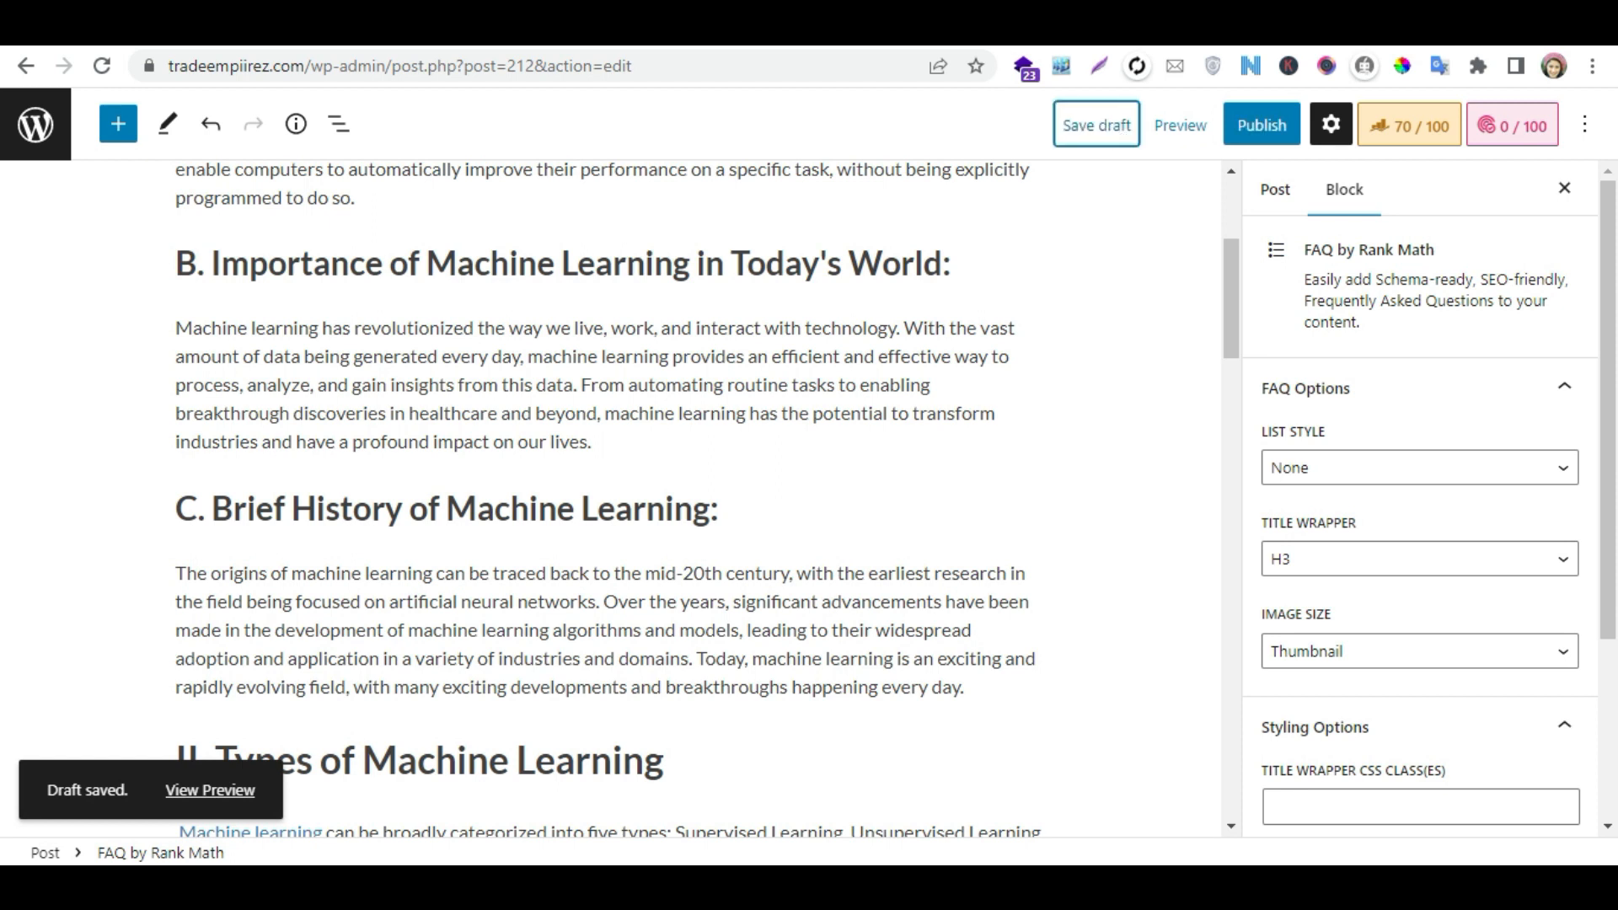
# - Switch back to the ChatGPT conversation with the generated machine learning FAQs
pyautogui.click(1180, 31)
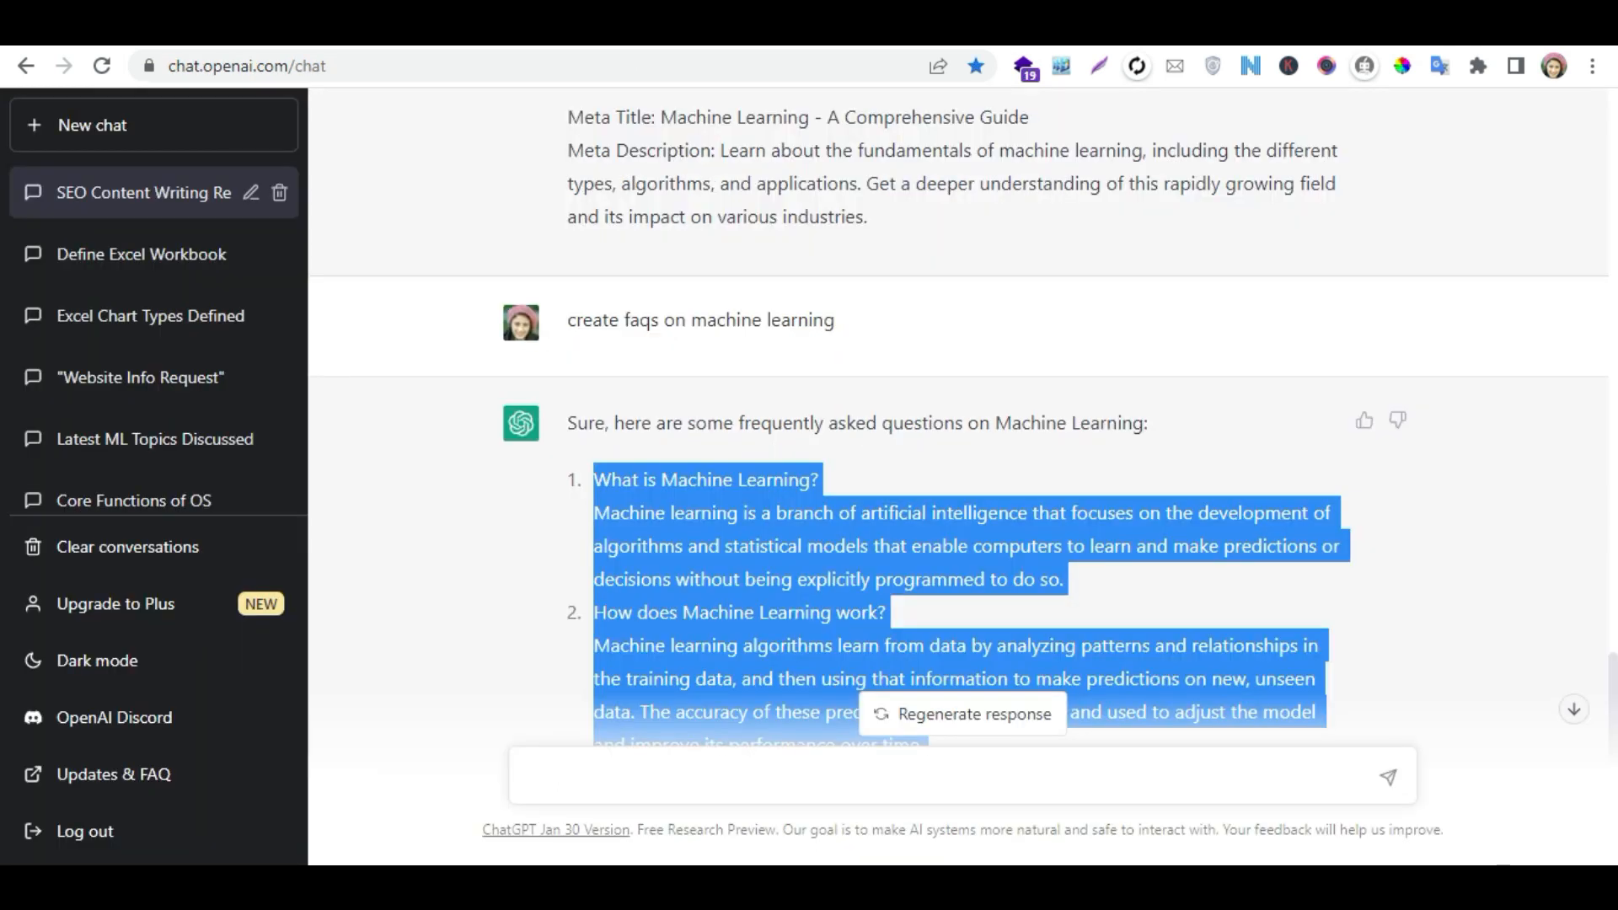